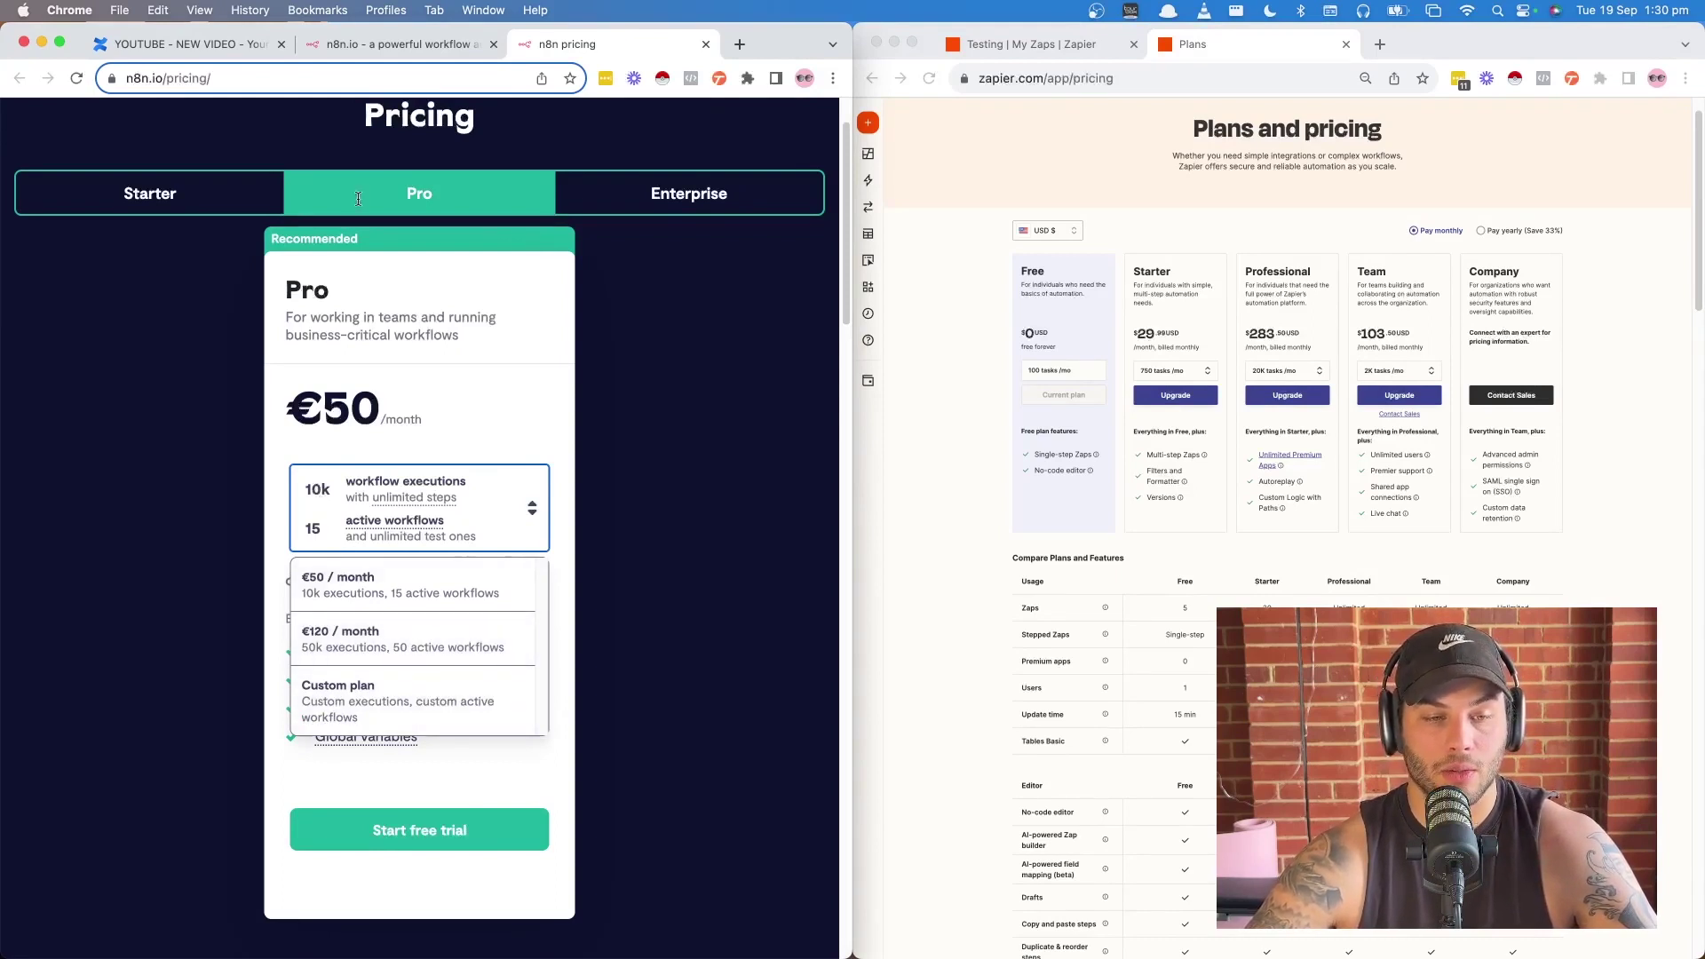
- Compare the Starter and Pro plan pricing, including the Pro execution tier options
{"action": "left_click", "coordinate": [152, 196]}
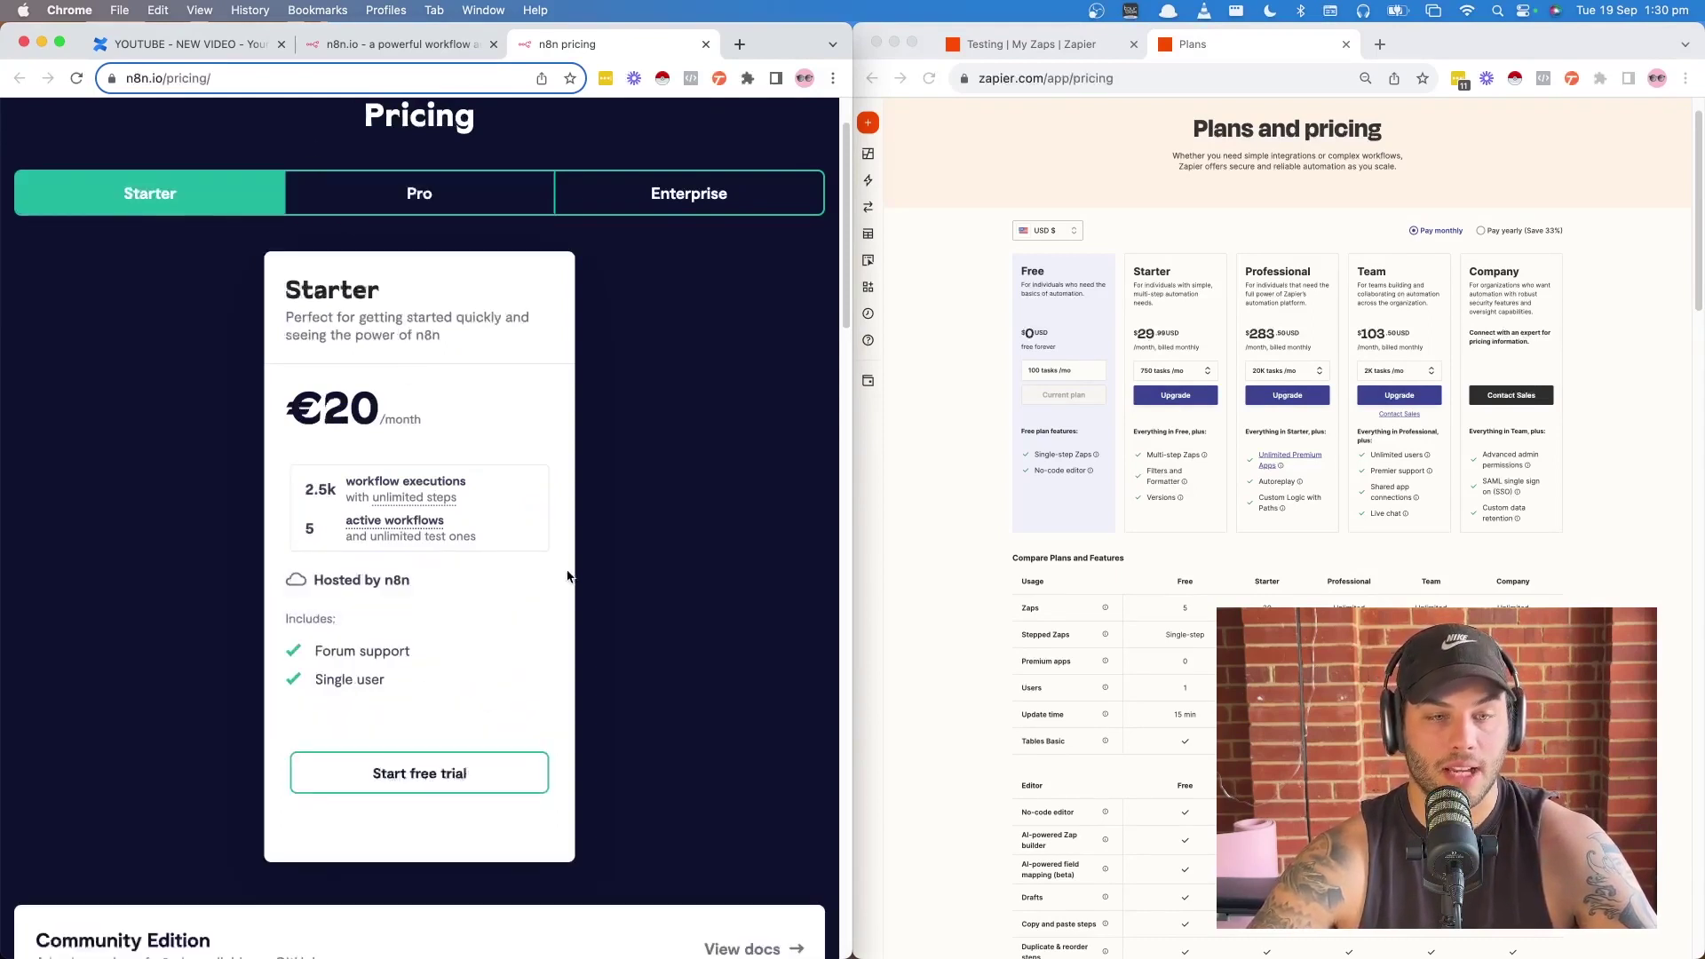
{"action": "left_click", "coordinate": [414, 197]}
{"action": "left_click", "coordinate": [532, 508]}
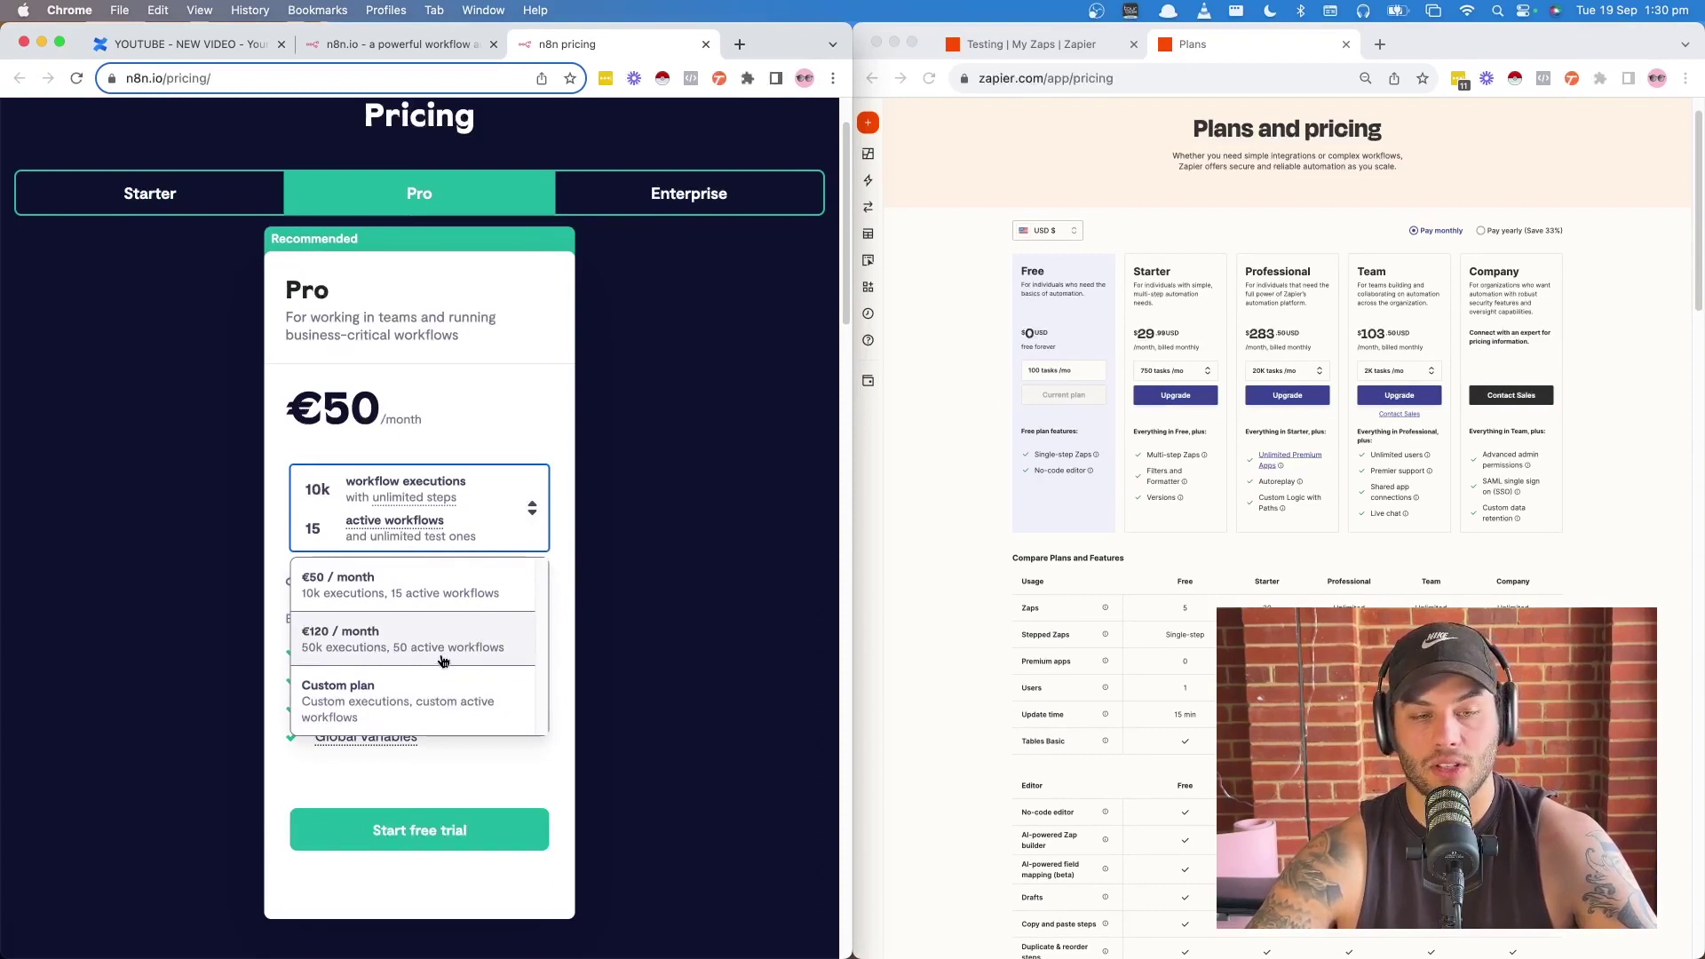
{"action": "left_click", "coordinate": [486, 393]}
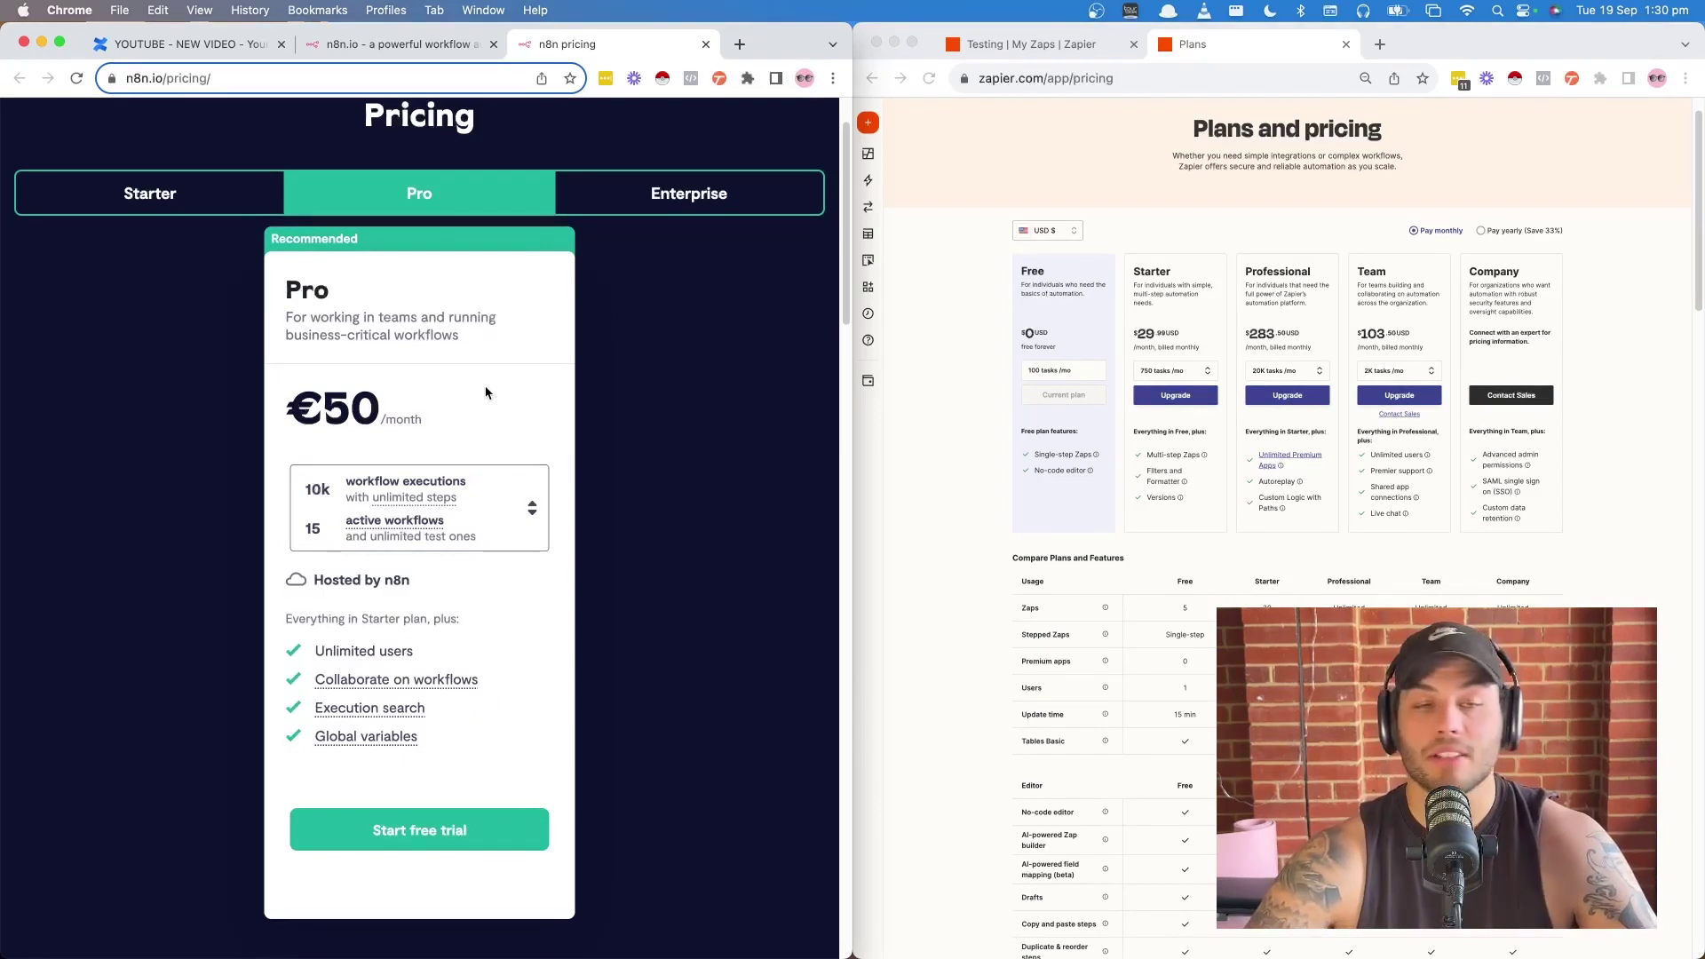
- Start a free trial of the €20 Starter plan, with Zapier's Testing folder alongside
{"action": "left_click", "coordinate": [186, 183]}
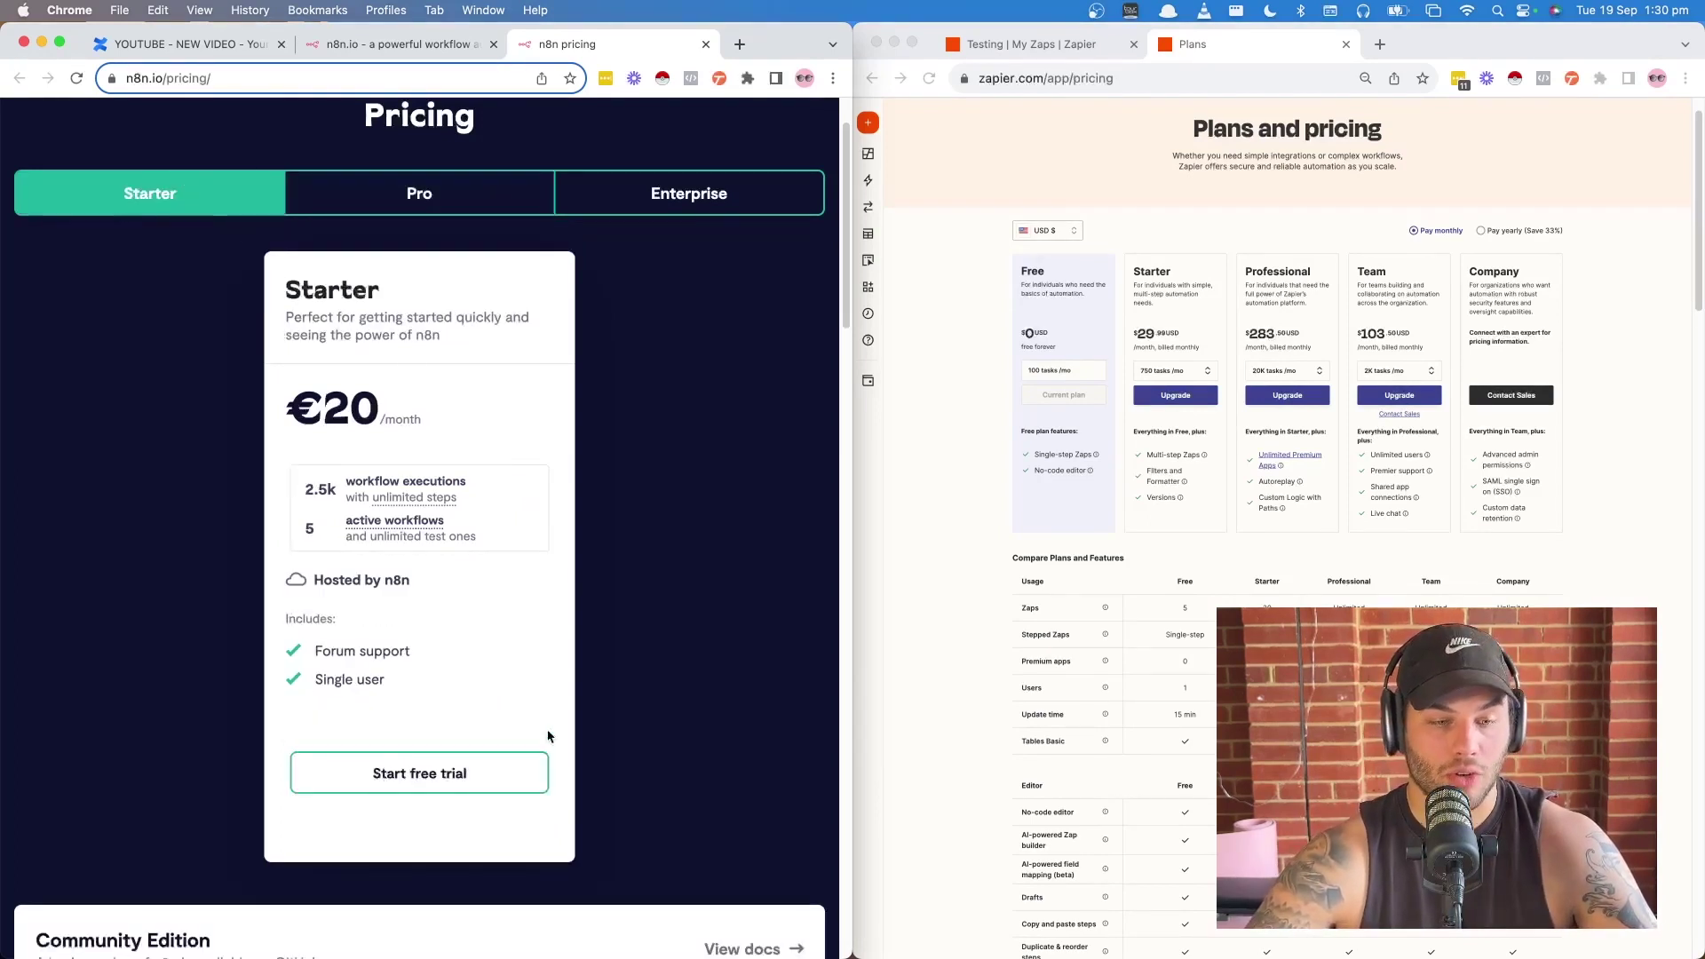
{"action": "left_click", "coordinate": [415, 774]}
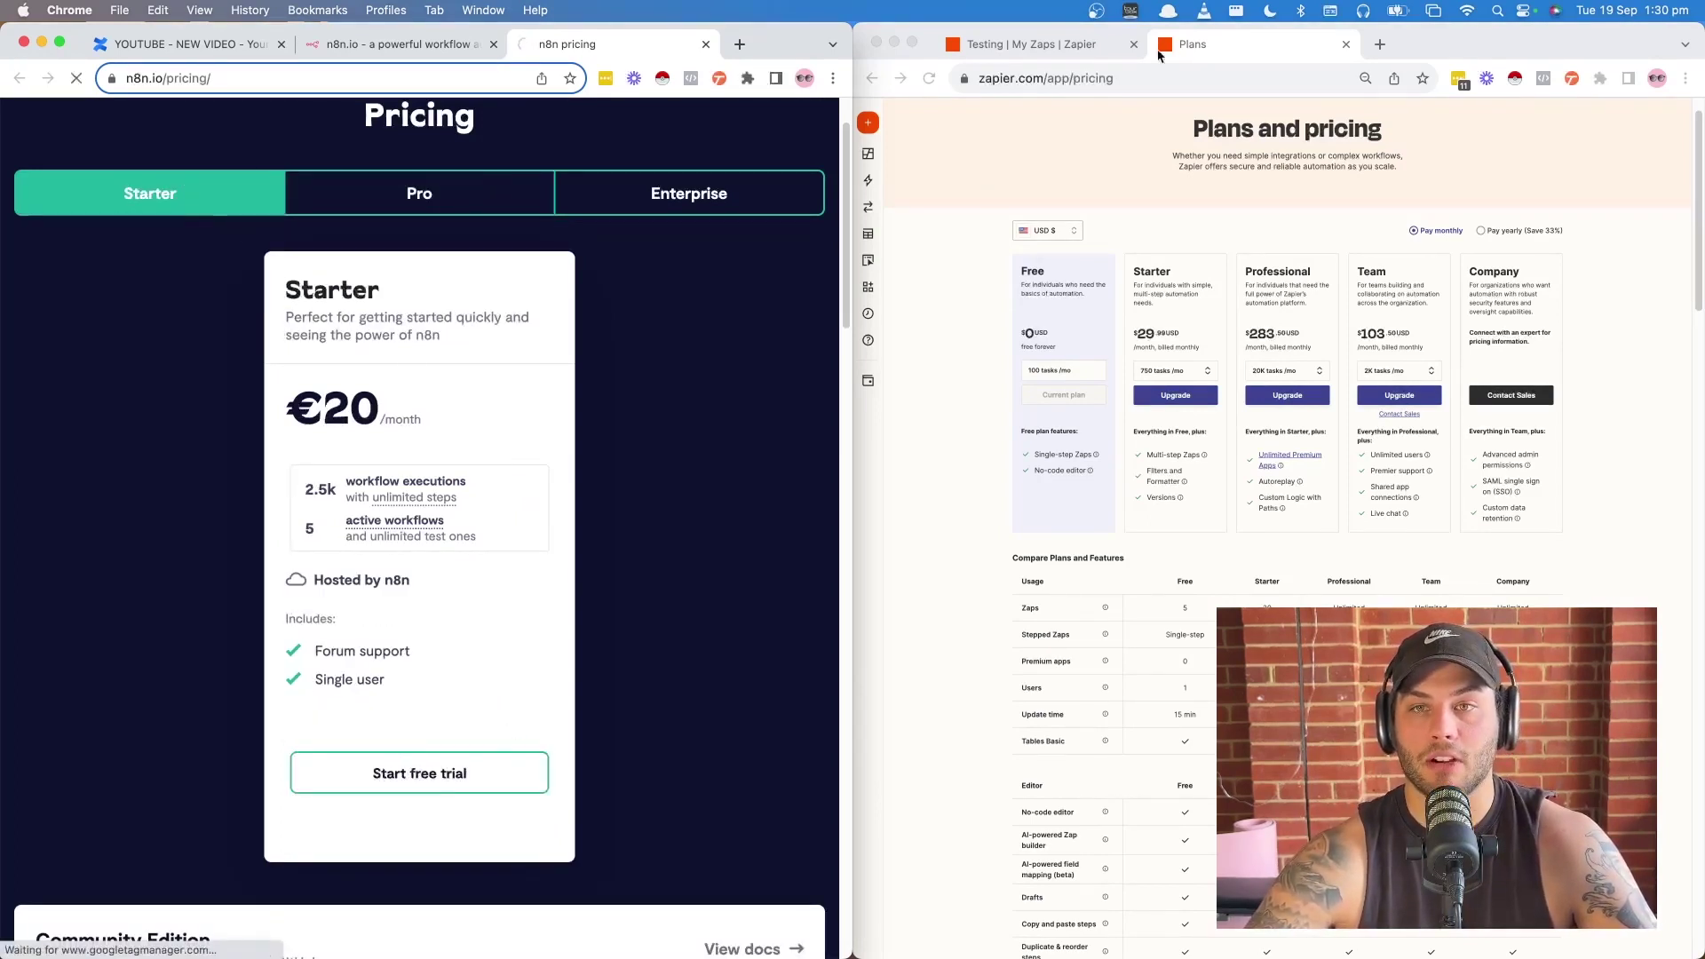
{"action": "left_click", "coordinate": [1057, 46]}
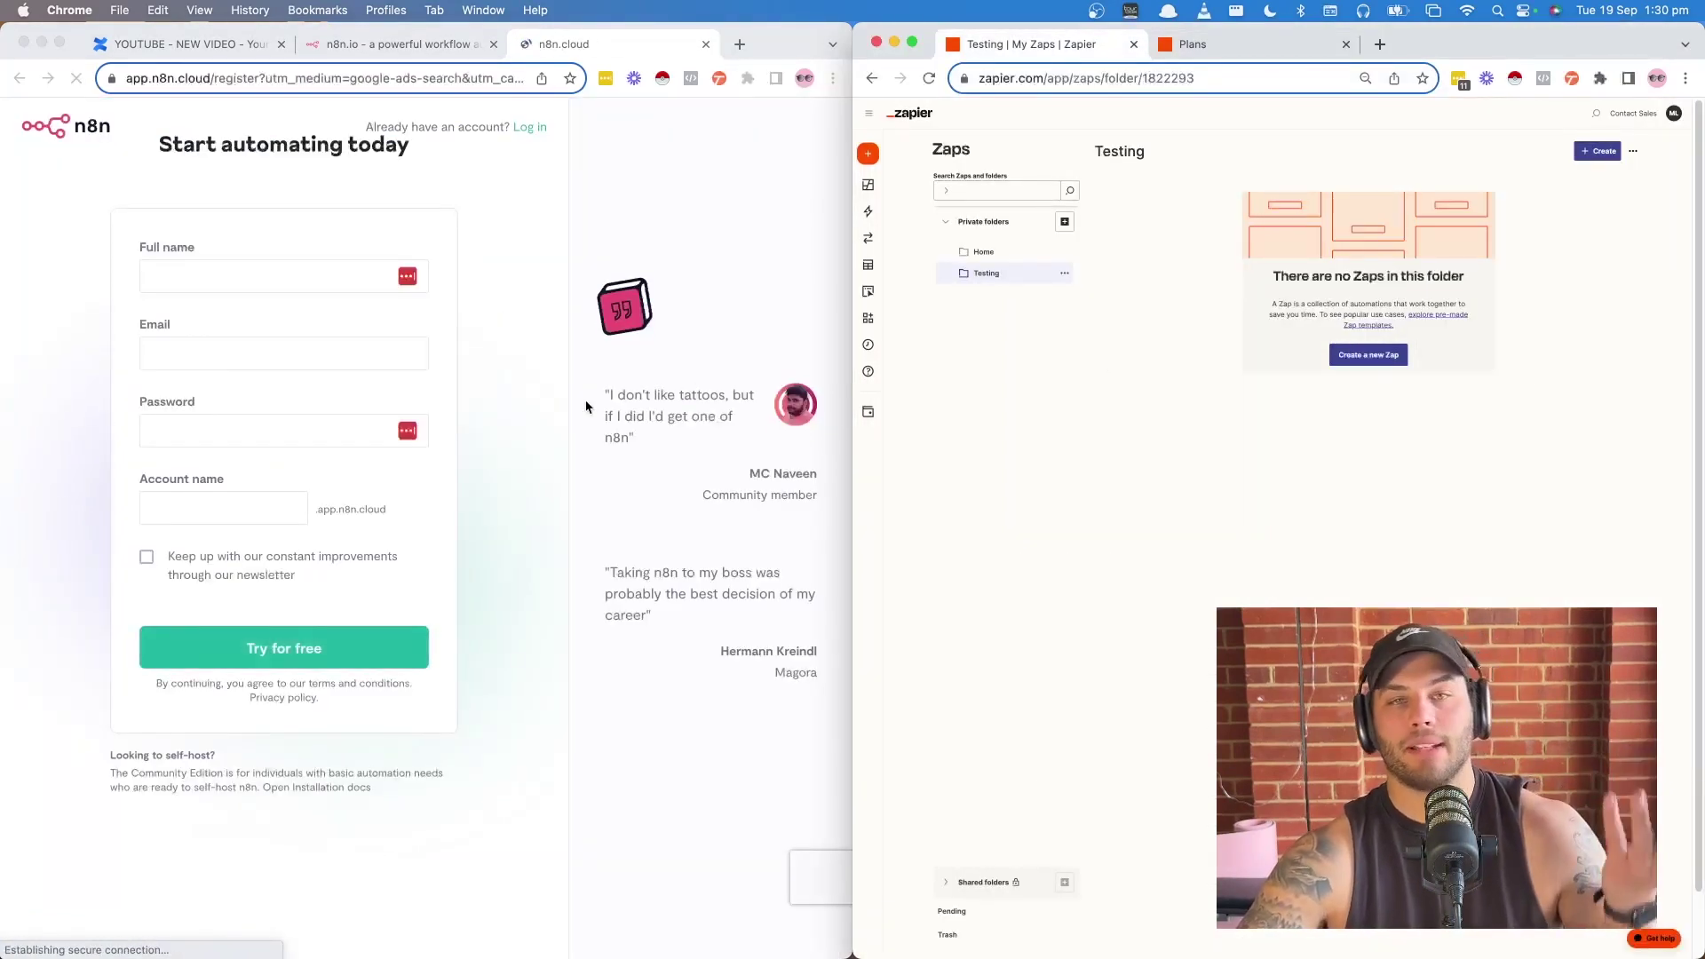
- Scroll to the Starter plan on Choose your plan and start its free trial
{"action": "left_click", "coordinate": [147, 827]}
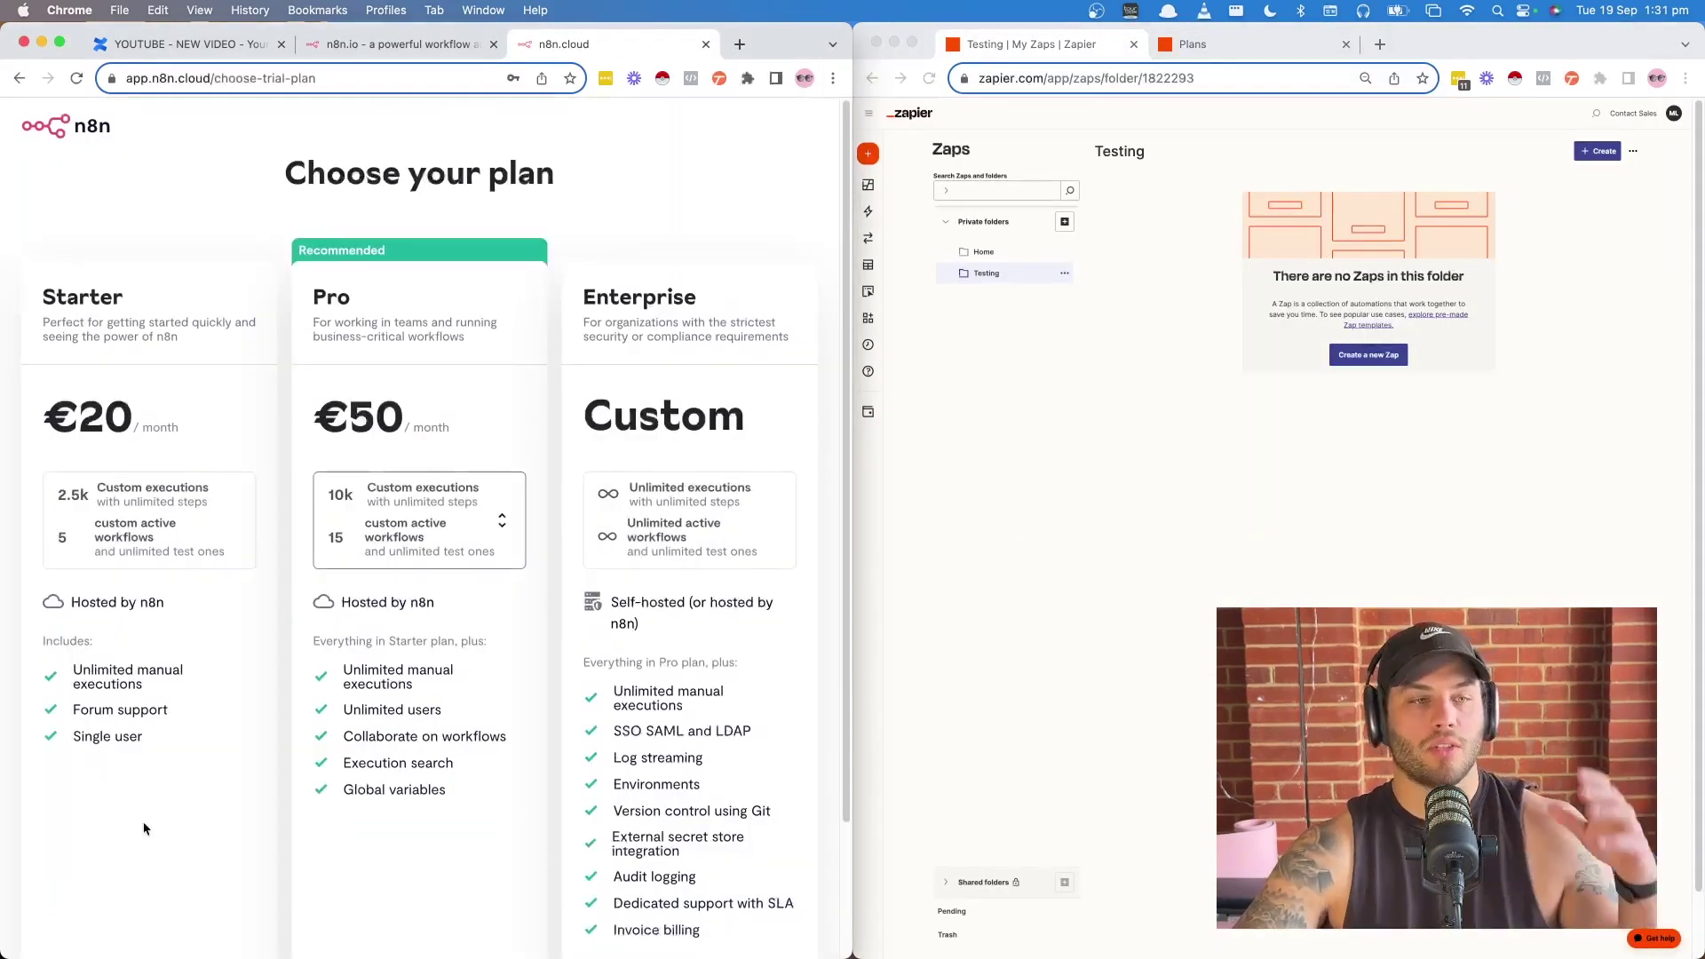
{"action": "scroll", "coordinate": [144, 827], "scroll_direction": "down", "scroll_amount": 2}
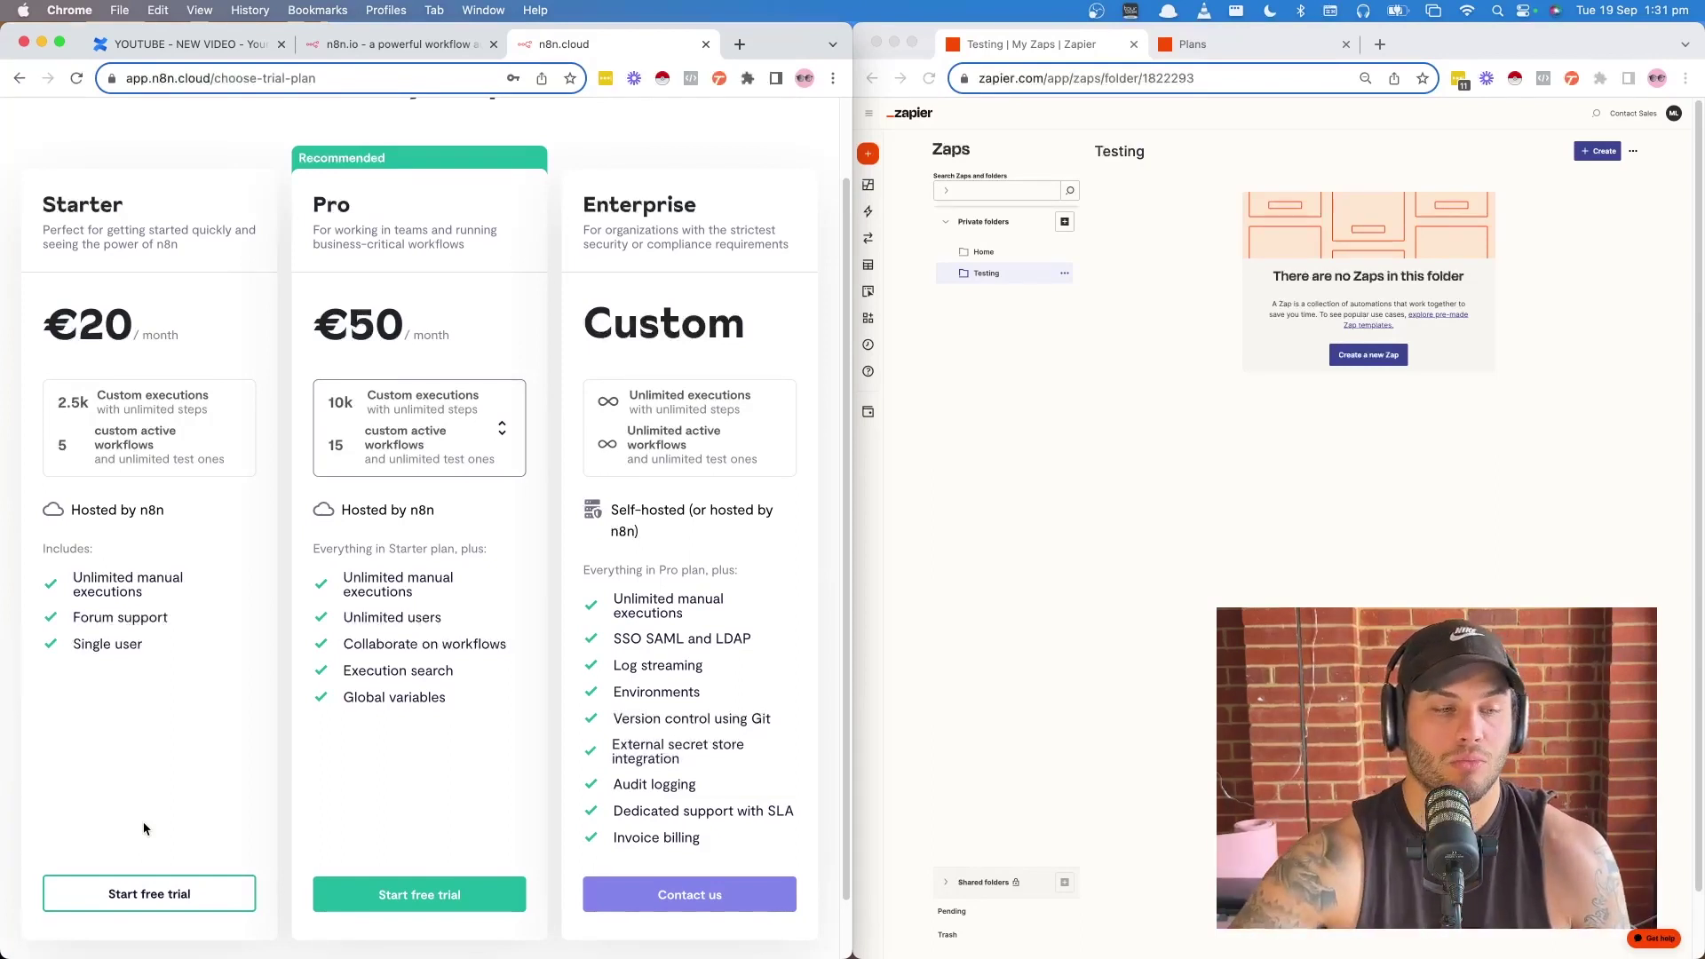
{"action": "left_click", "coordinate": [127, 892]}
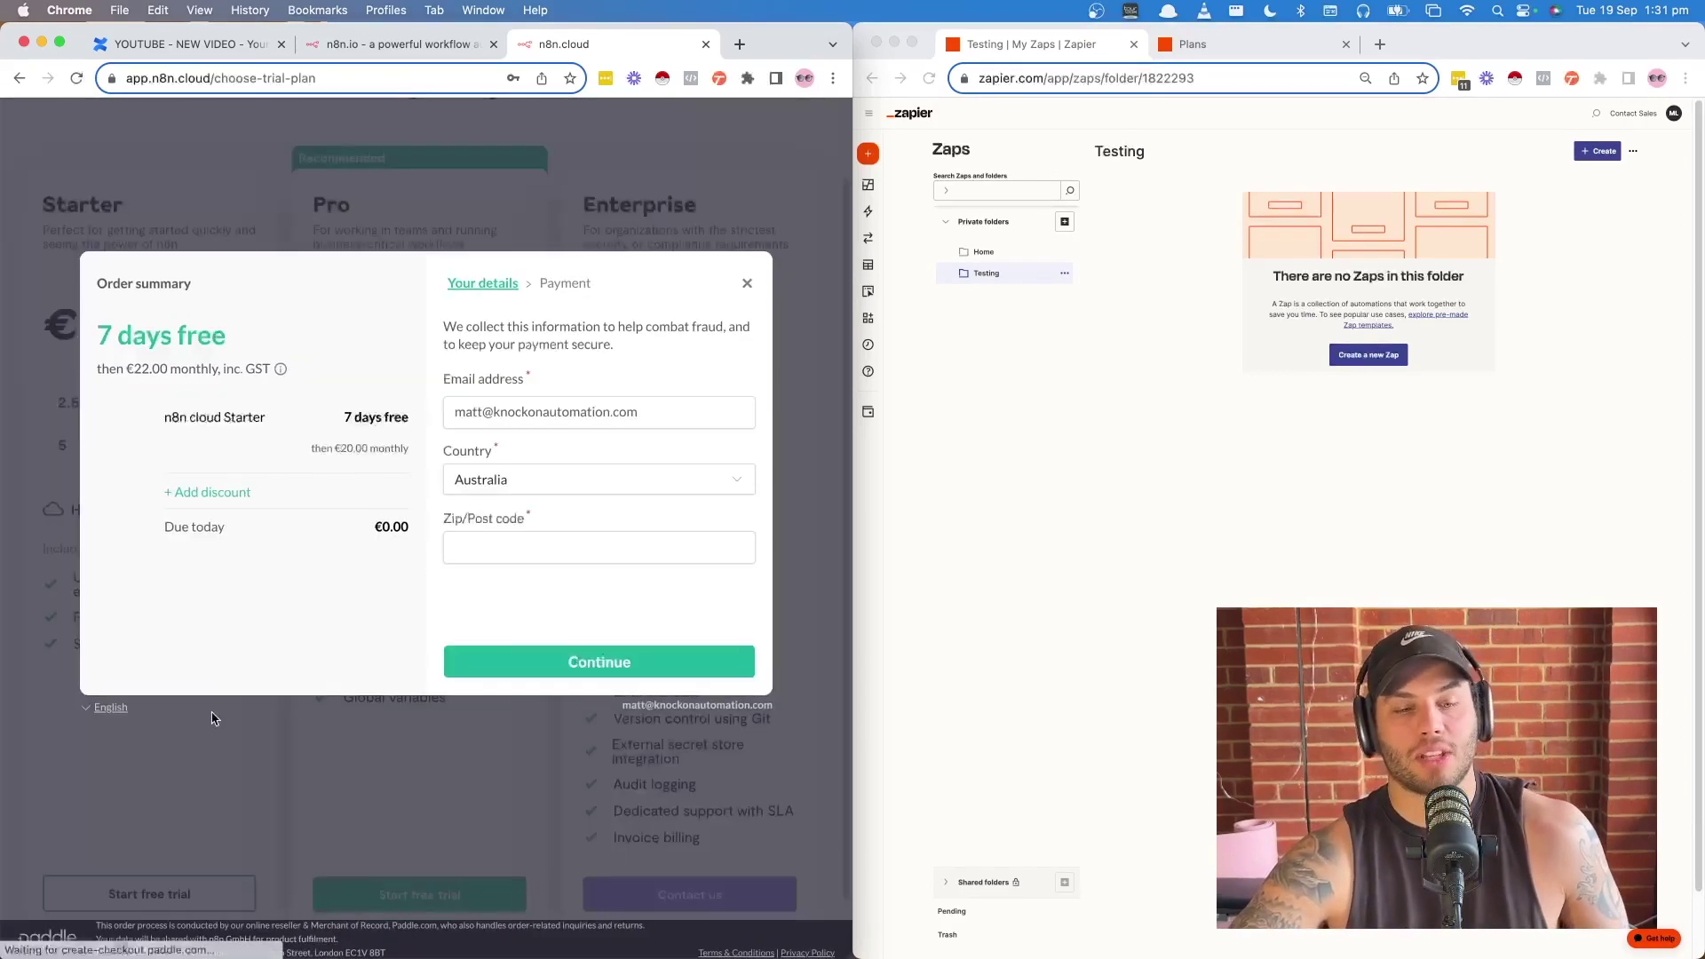
- Enter the postcode in the checkout details and continue past the payment step
{"action": "left_click", "coordinate": [446, 548]}
{"action": "key", "text": "Return"}
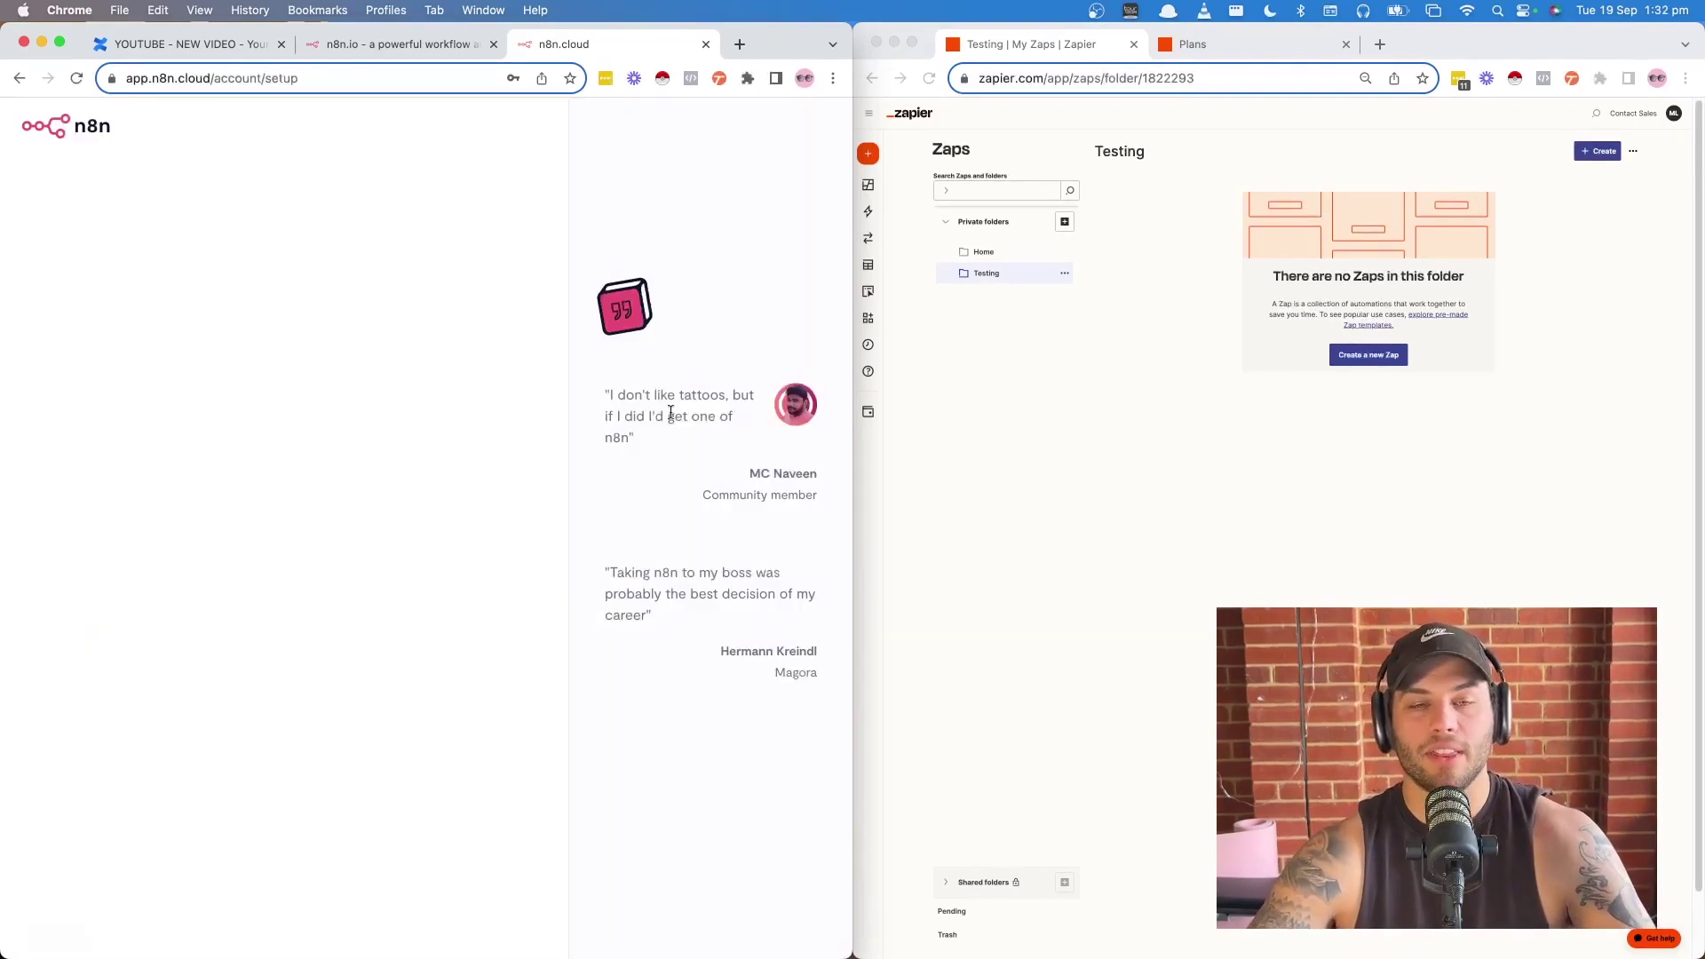
{"action": "left_click_drag", "start_coordinate": [607, 397], "coordinate": [750, 486]}
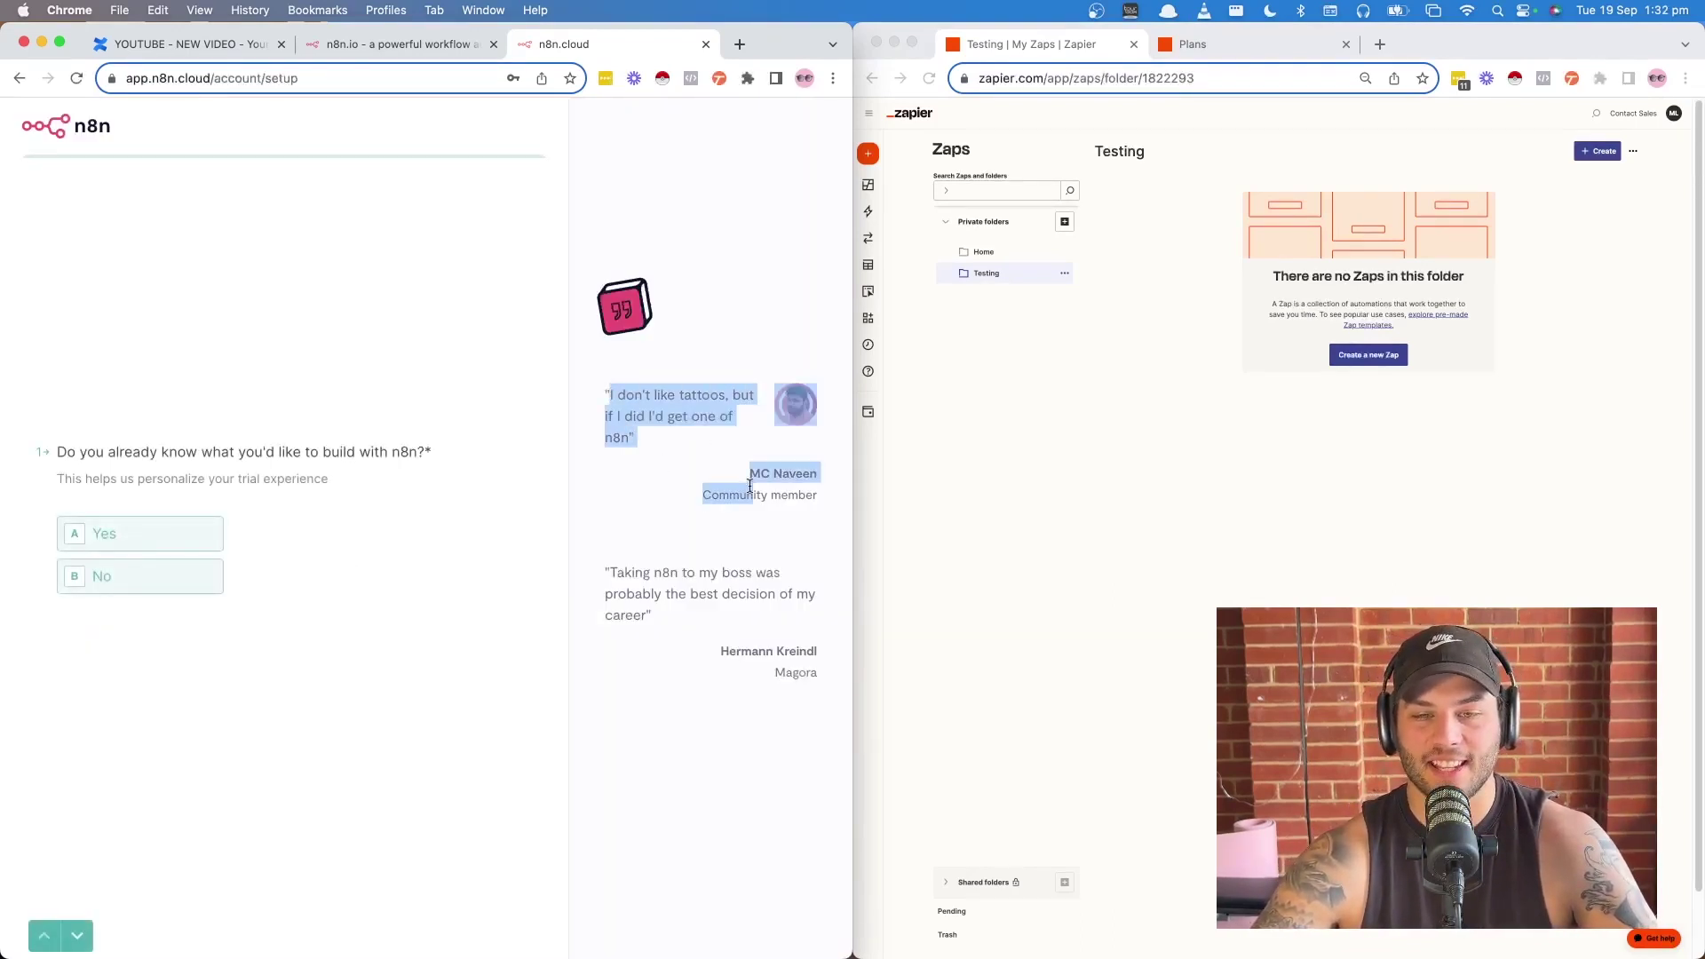
{"action": "left_click", "coordinate": [658, 416]}
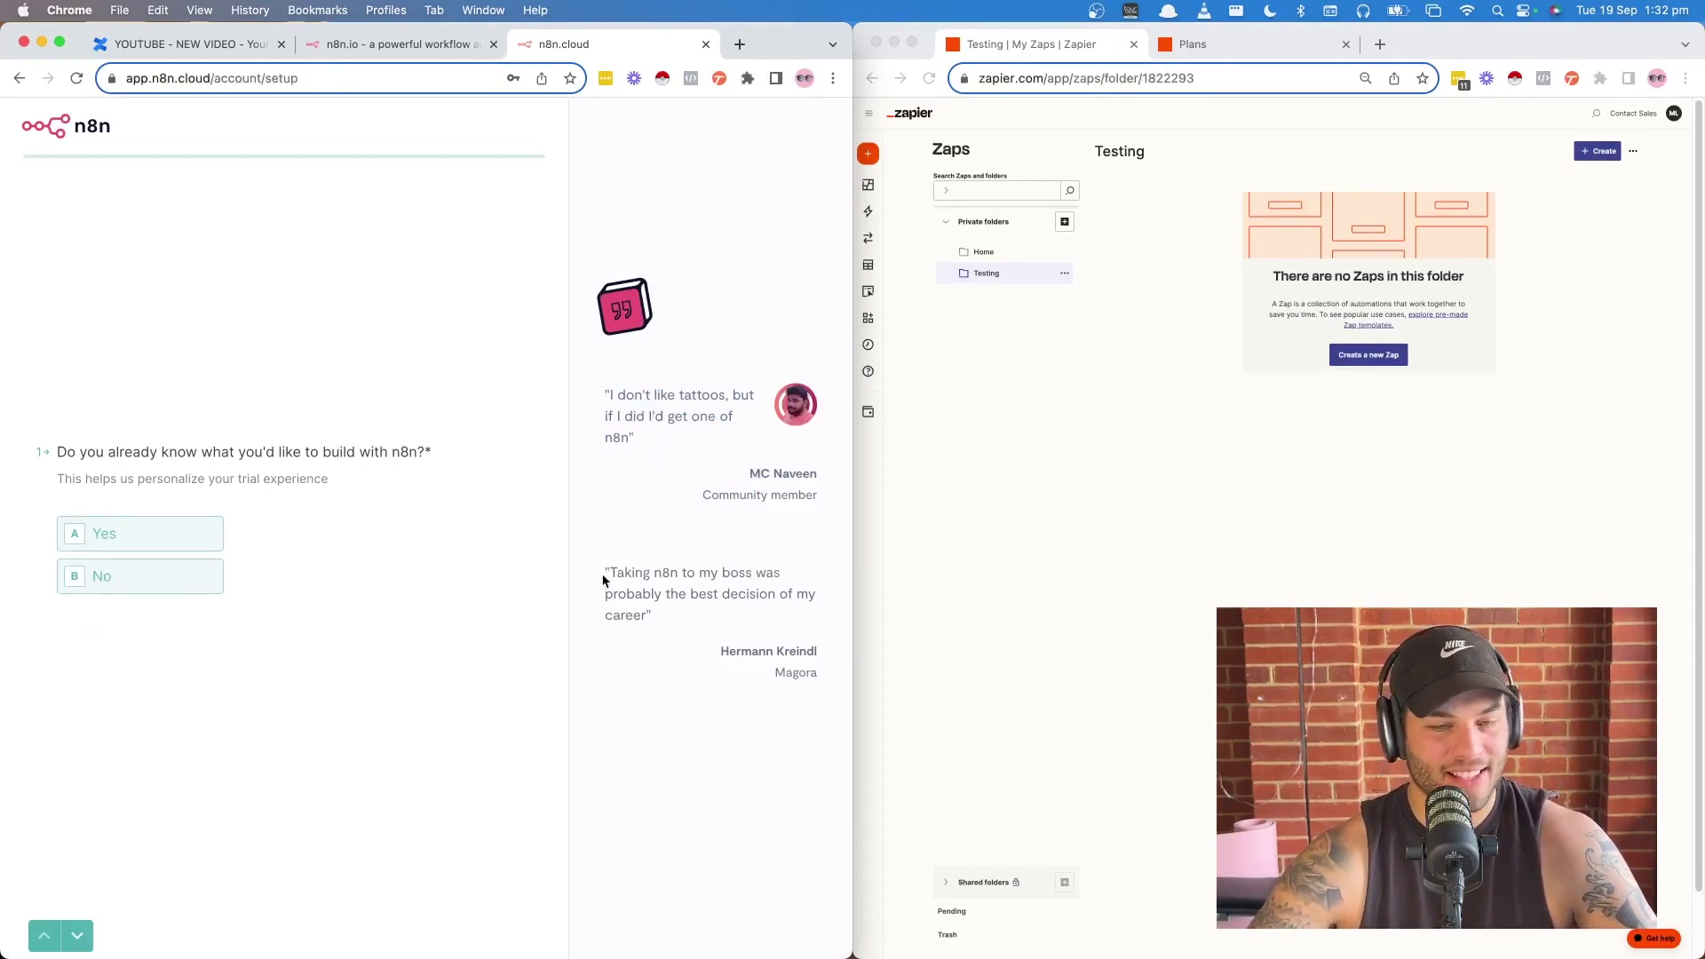
{"action": "left_click_drag", "start_coordinate": [603, 579], "coordinate": [684, 632]}
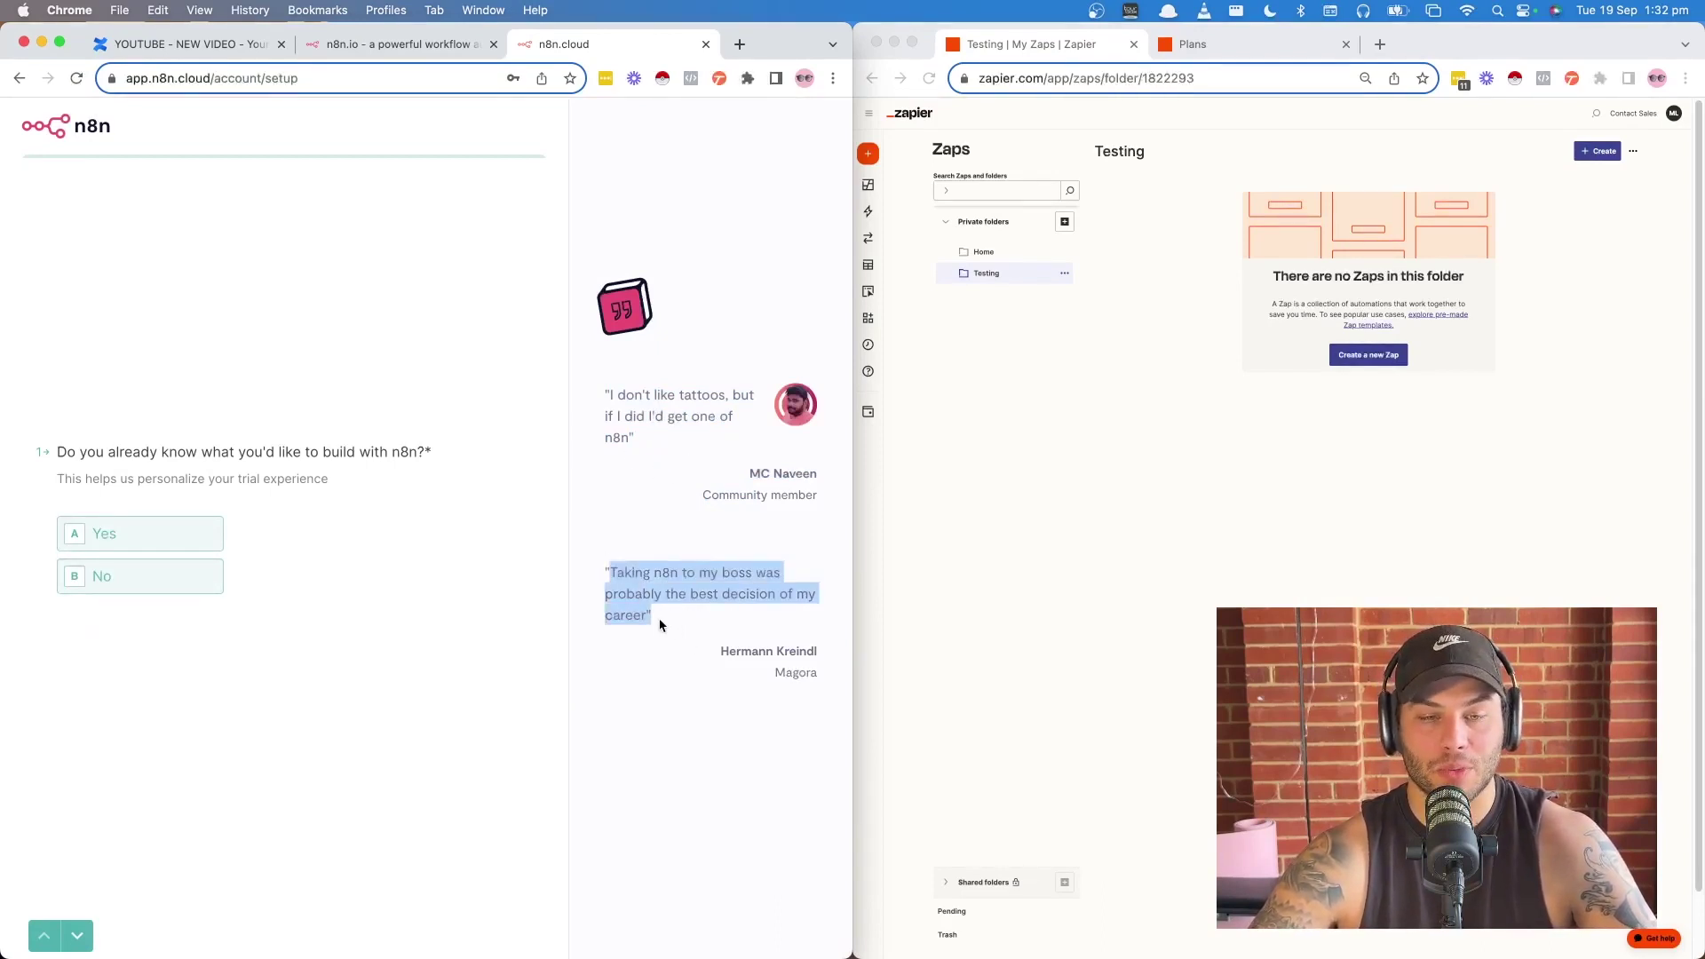
{"action": "left_click", "coordinate": [683, 681]}
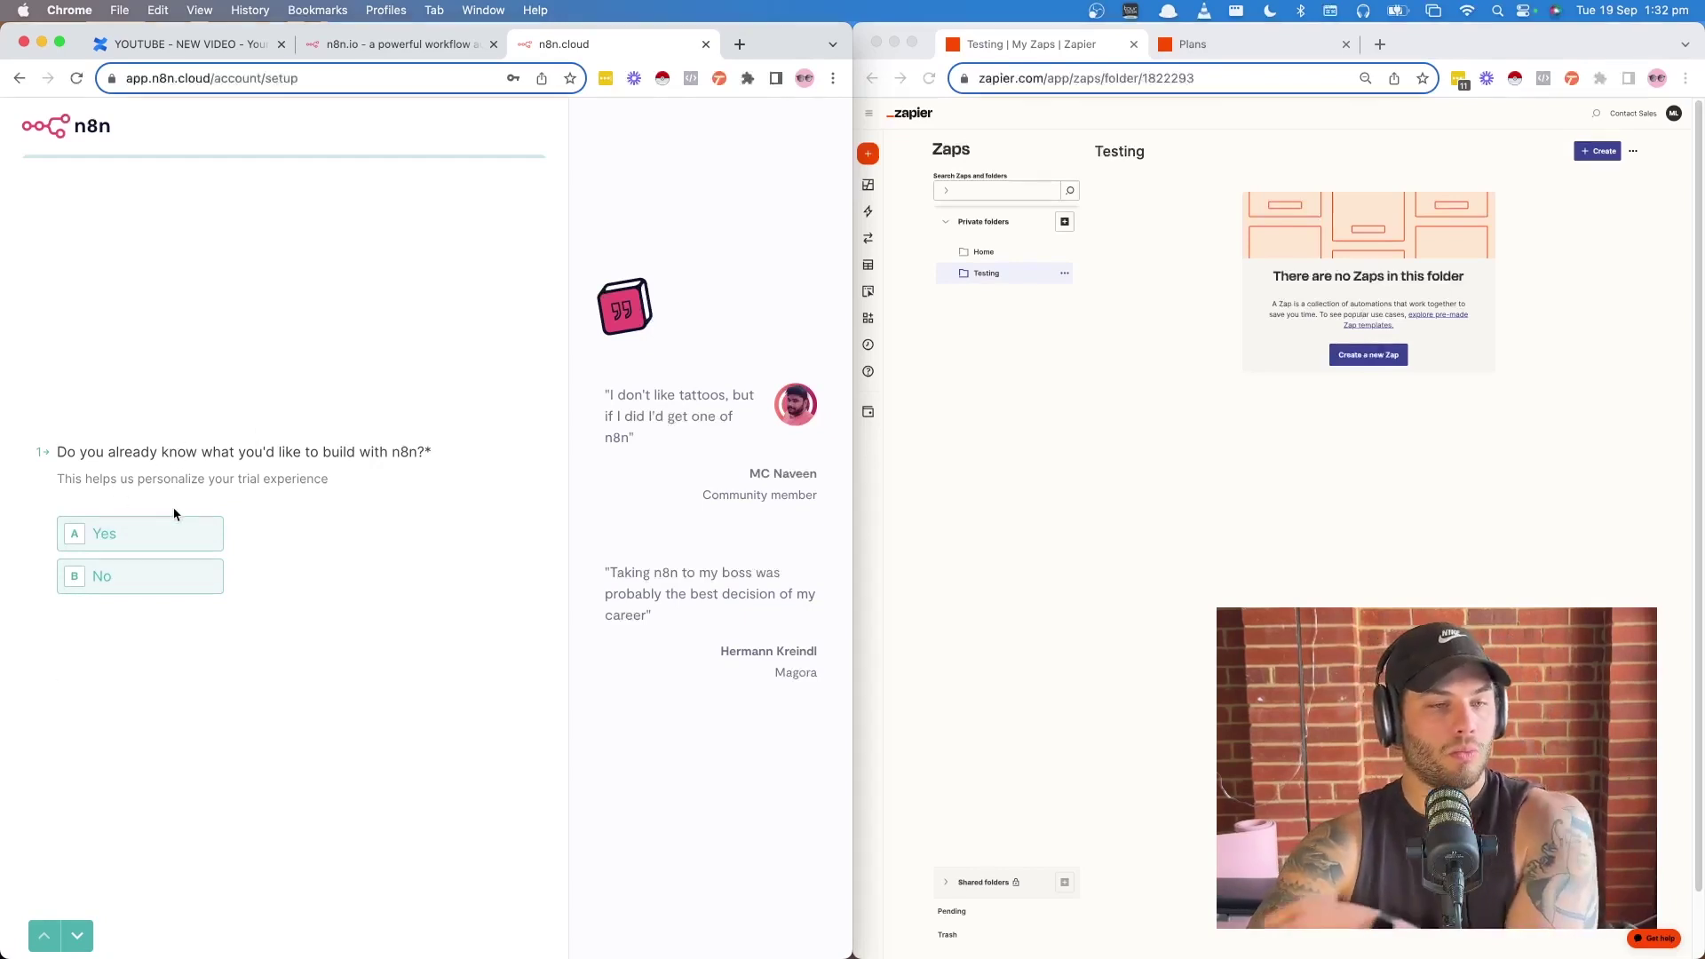
- Answer the onboarding survey: Yes, Syncing data, HubSpot to Google Sheets, plus 'Typefrom to google sheets'
{"action": "left_click", "coordinate": [152, 537]}
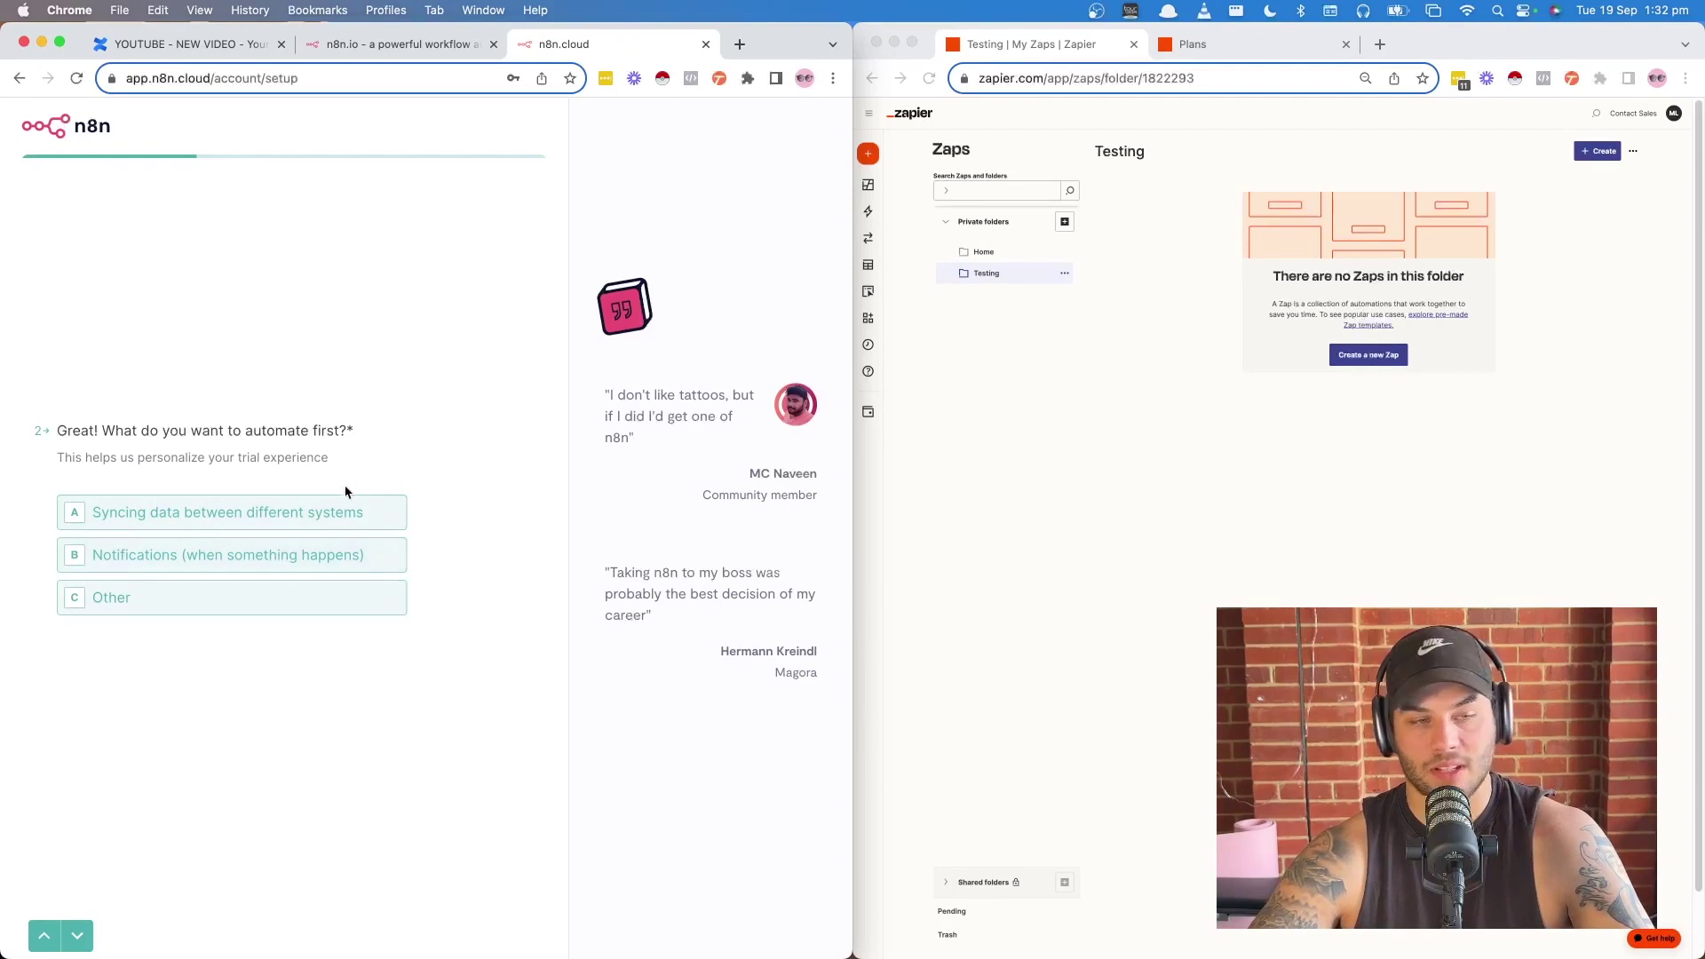
{"action": "left_click", "coordinate": [304, 517]}
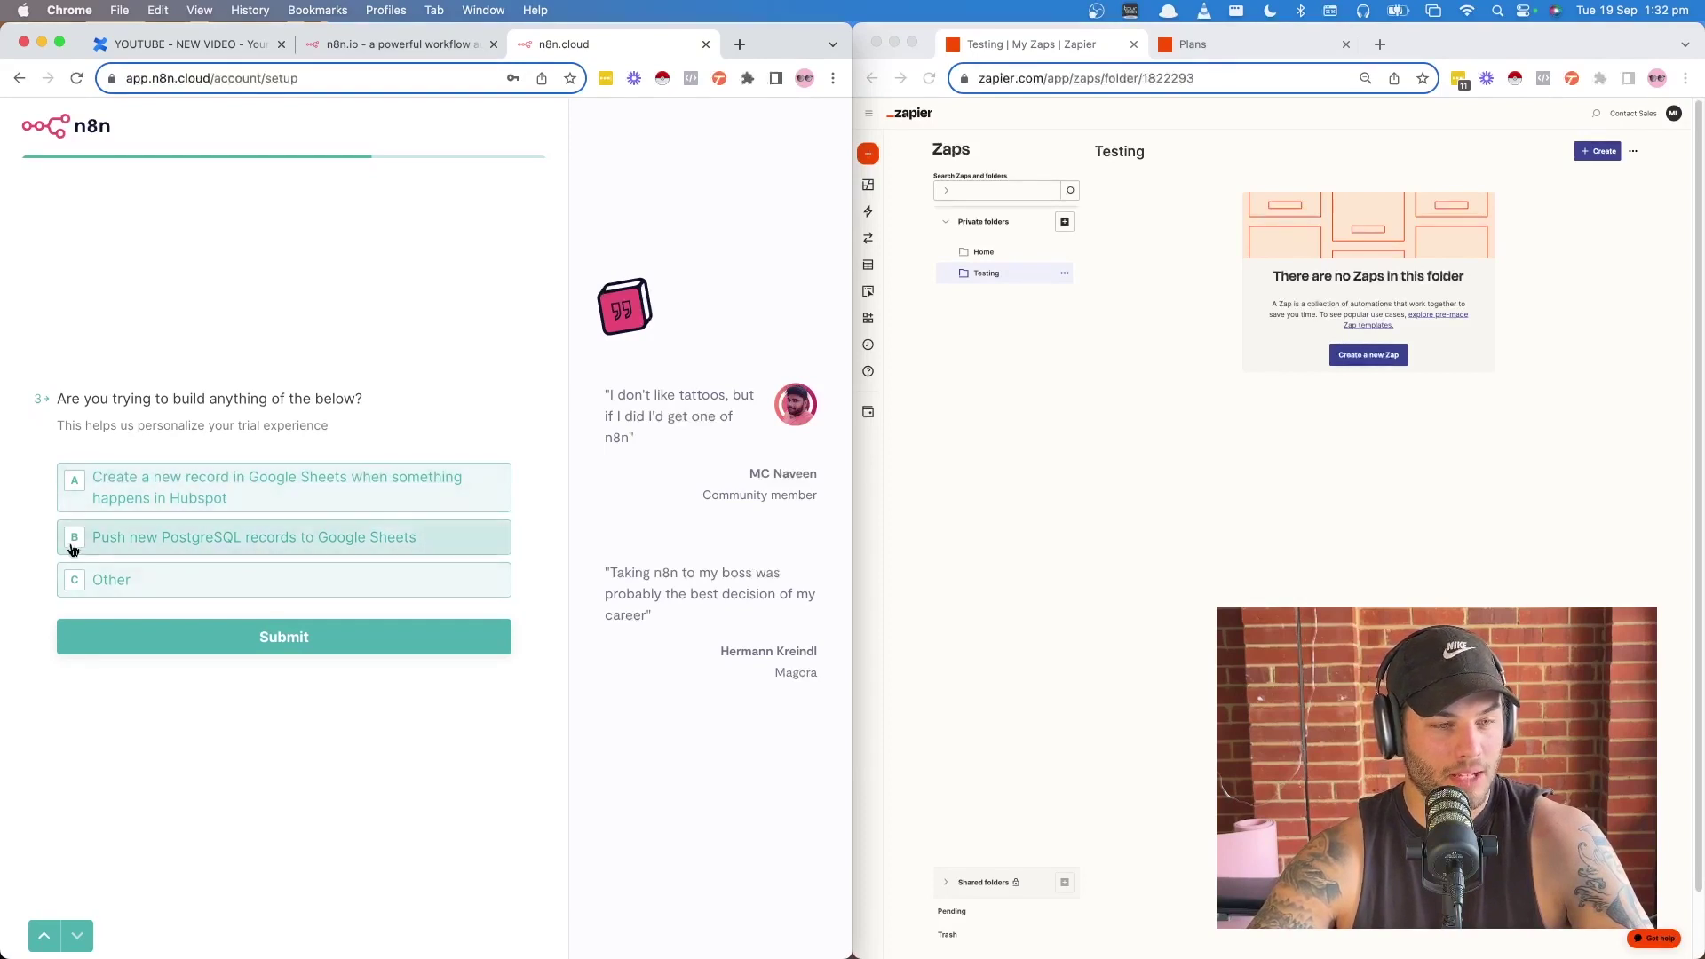
{"action": "left_click", "coordinate": [285, 499]}
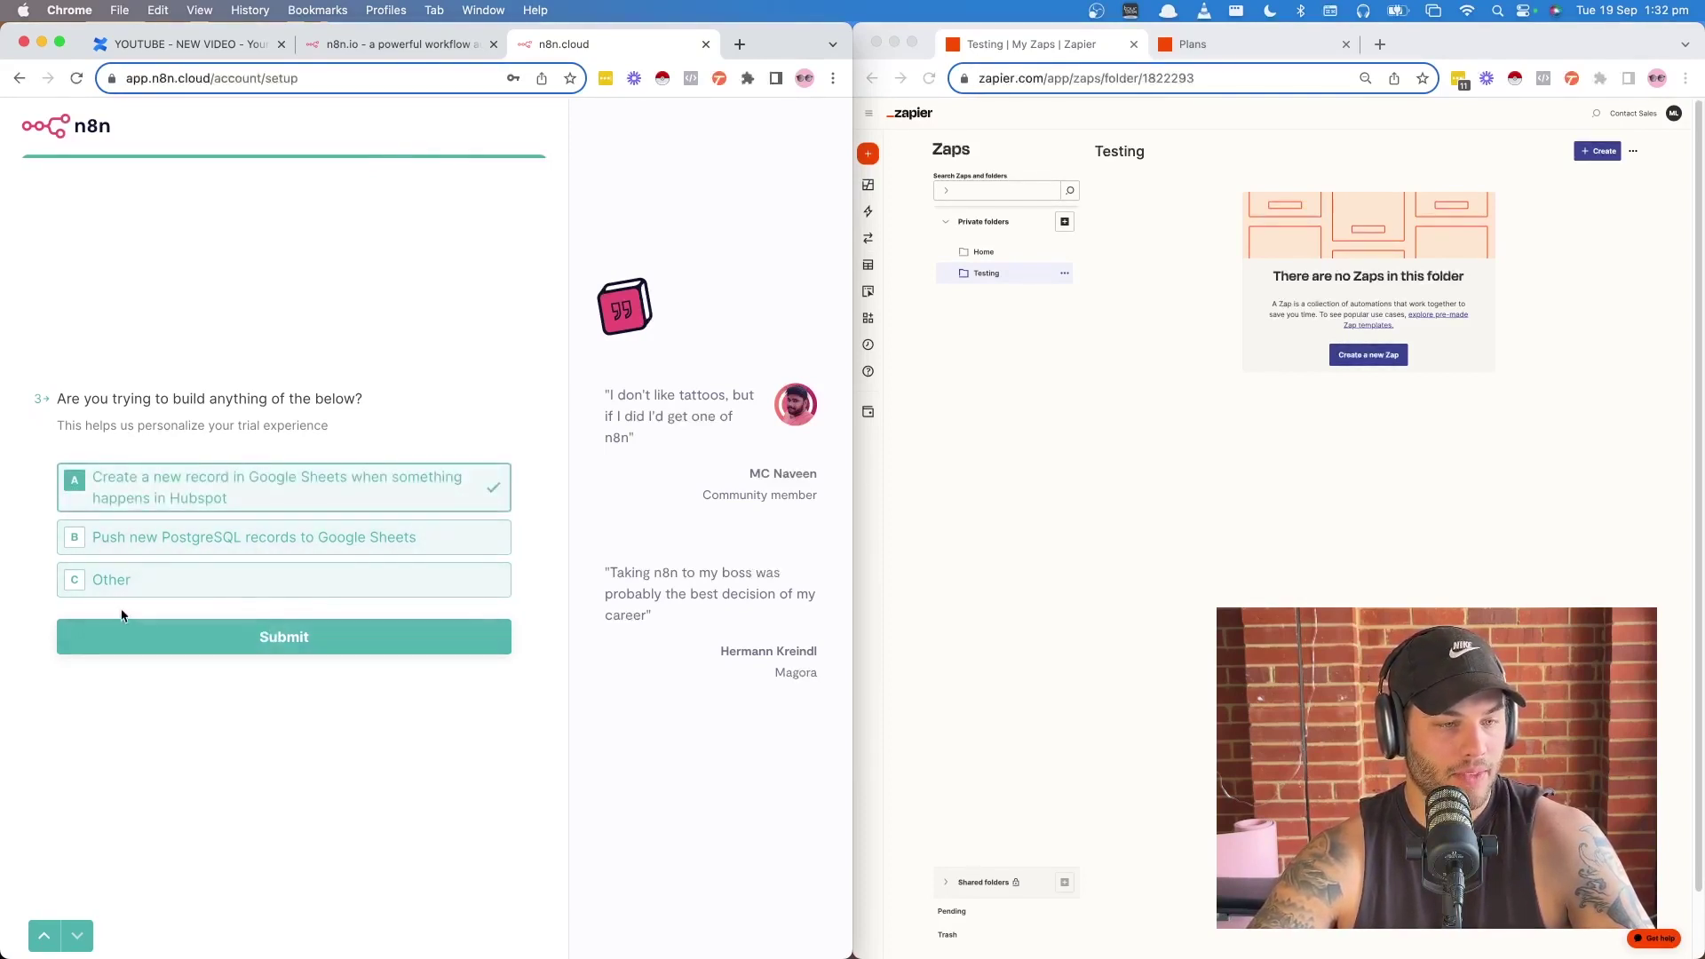
{"action": "left_click", "coordinate": [120, 577]}
{"action": "type", "text": "Type"}
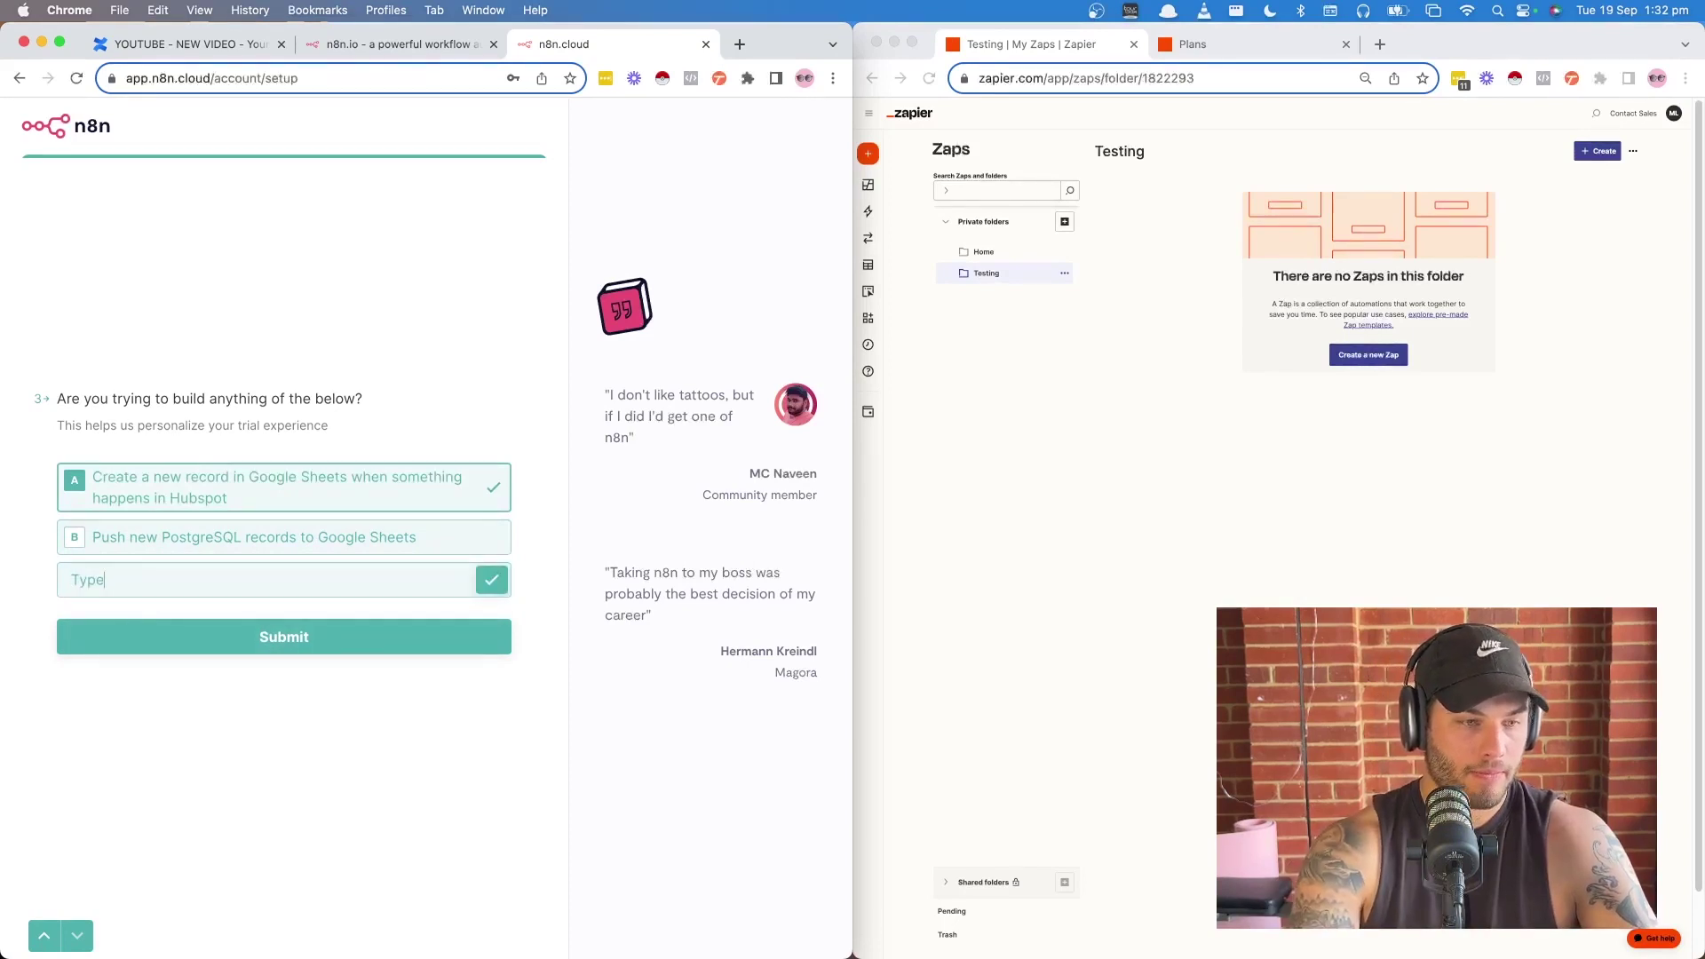
{"action": "type", "text": "from to google sheets"}
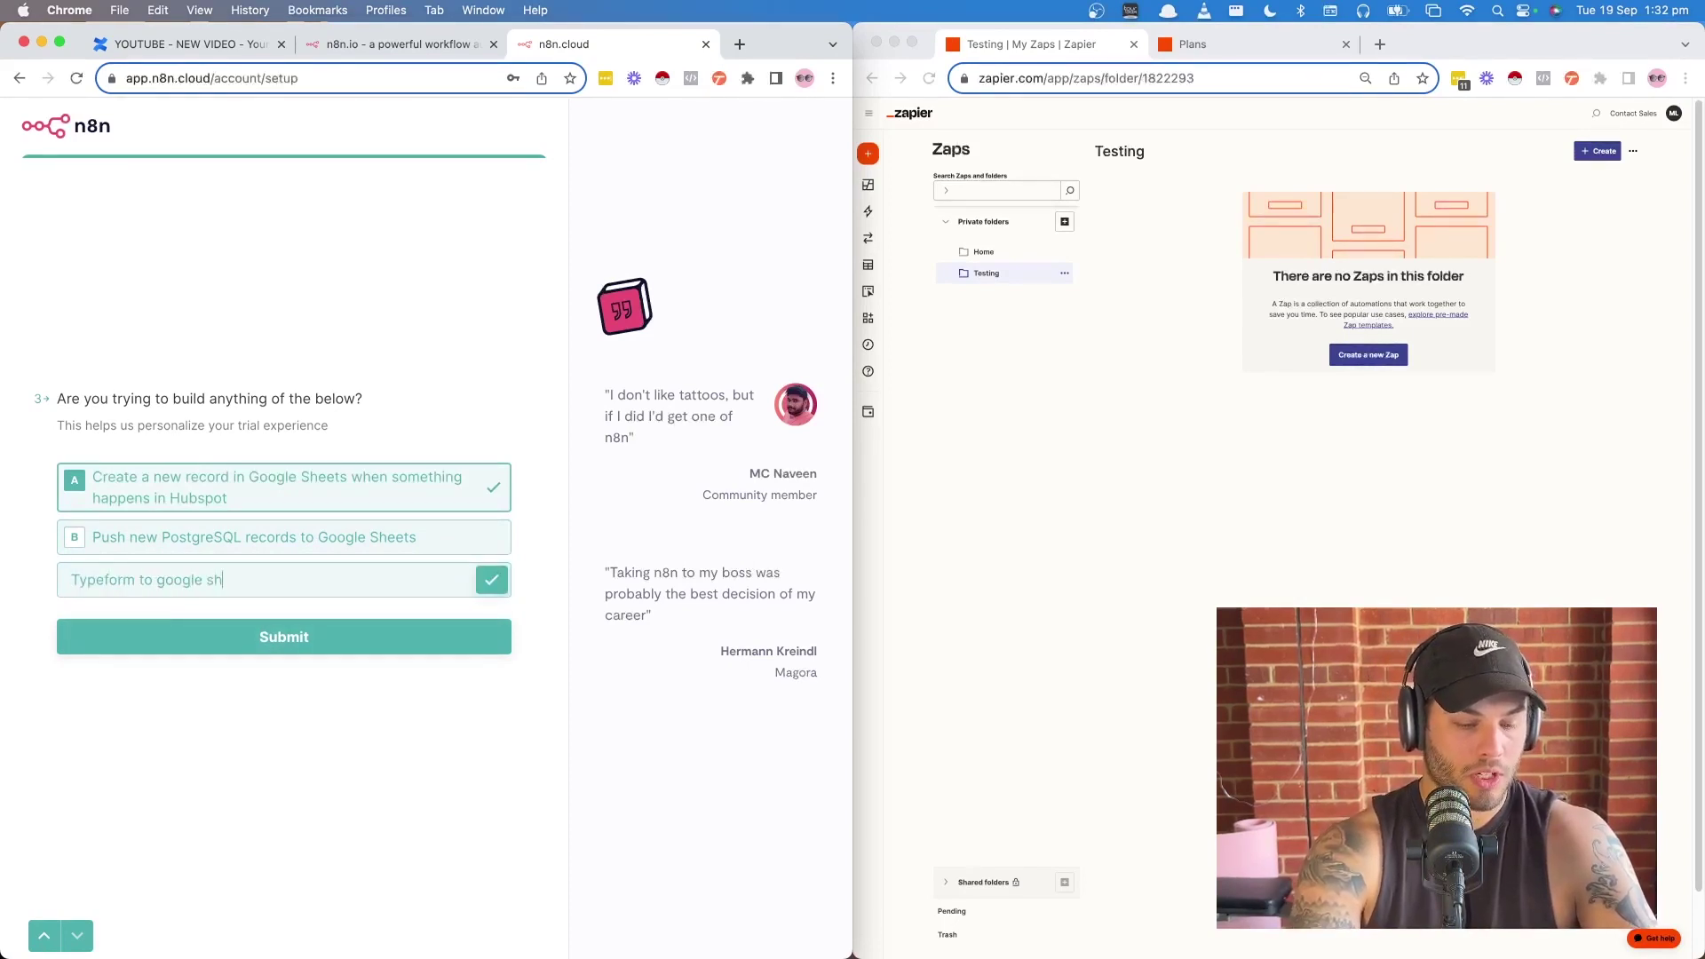
{"action": "key", "text": "Return"}
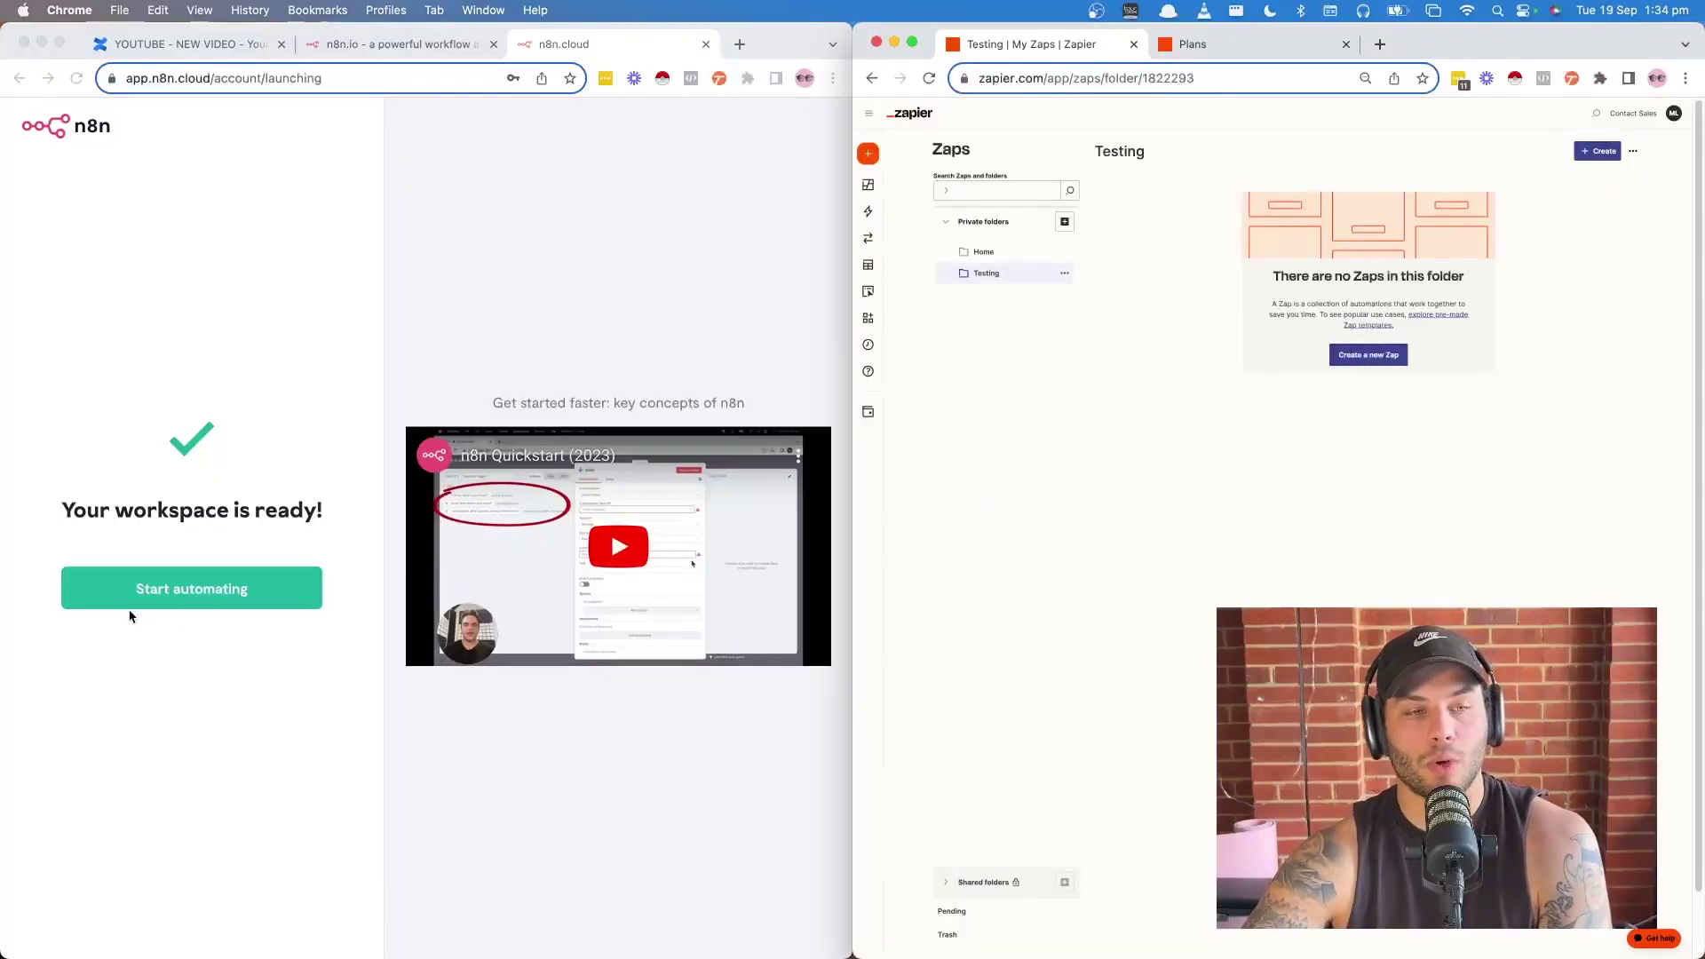
- Open a blank 'My workflow' in n8n and bring up the trigger choices for its first step
{"action": "left_click", "coordinate": [204, 599]}
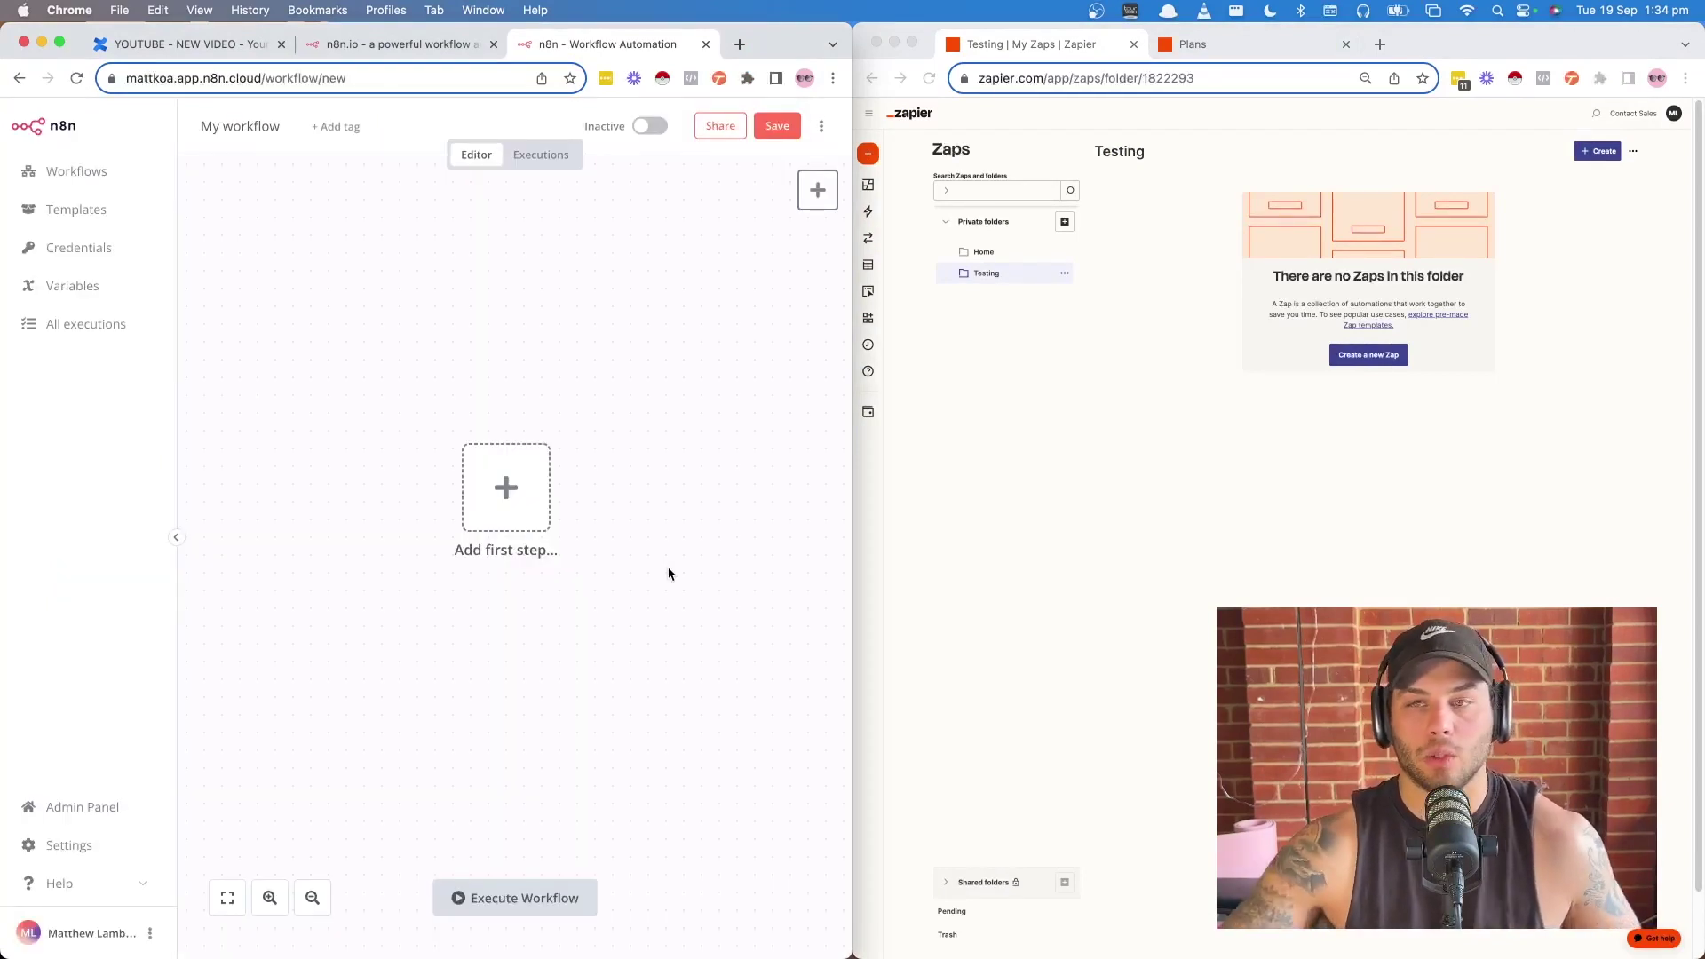
{"action": "left_click", "coordinate": [1368, 354]}
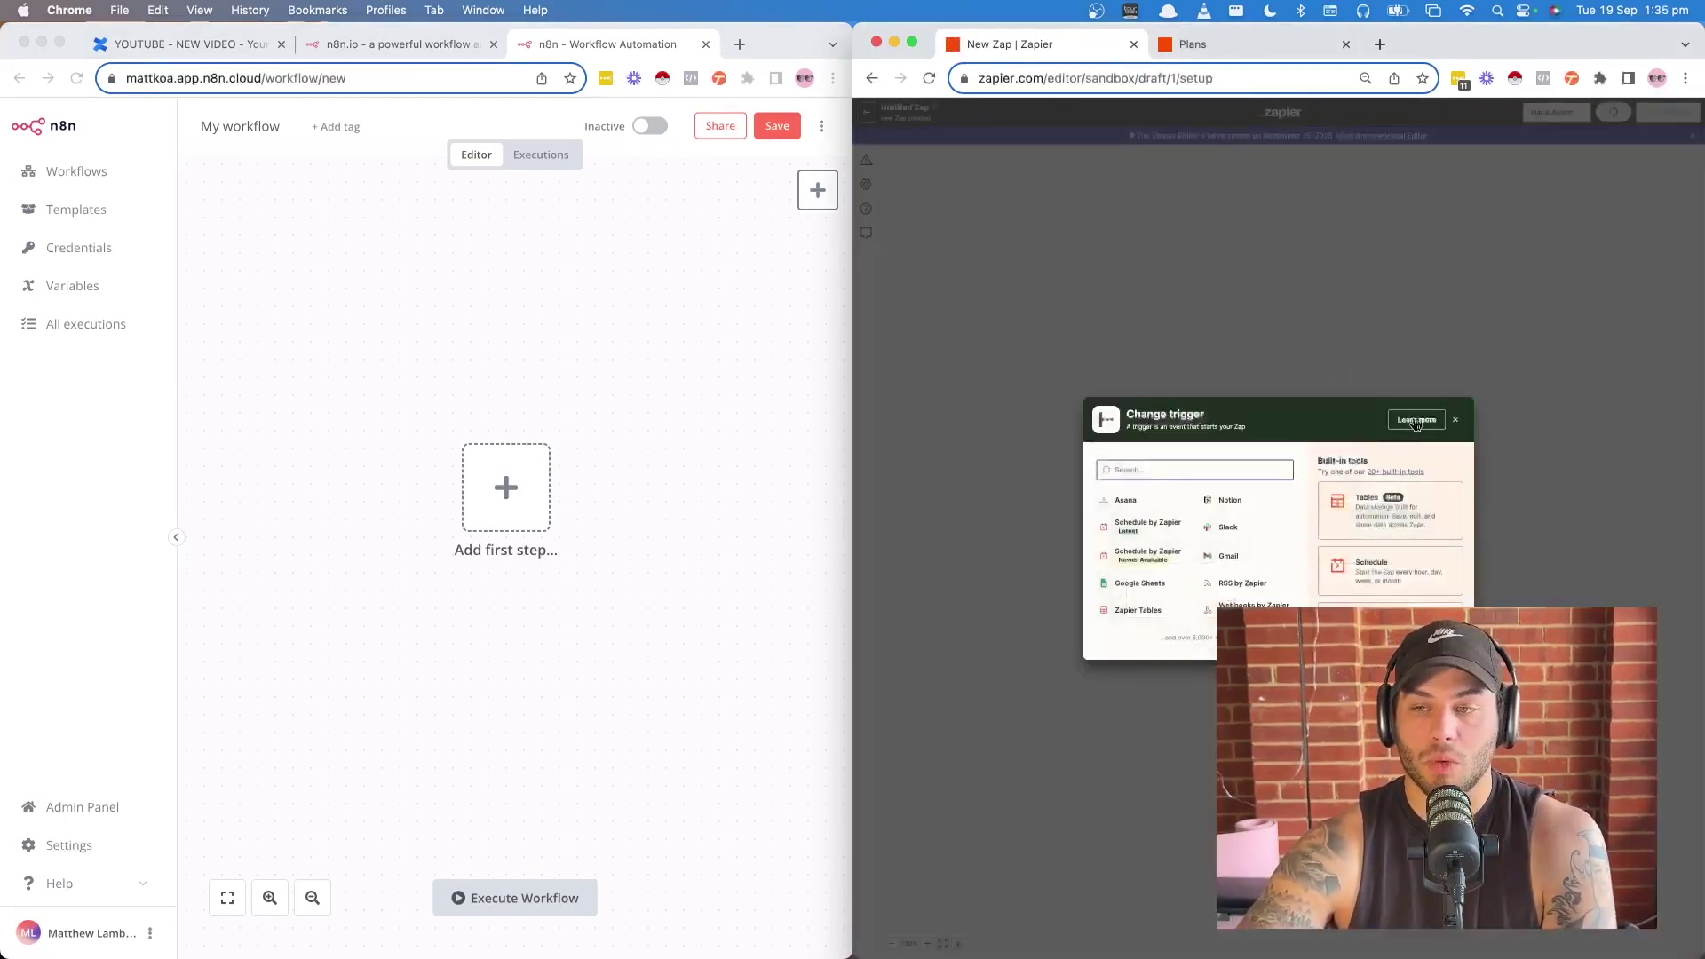
{"action": "left_click", "coordinate": [1455, 420]}
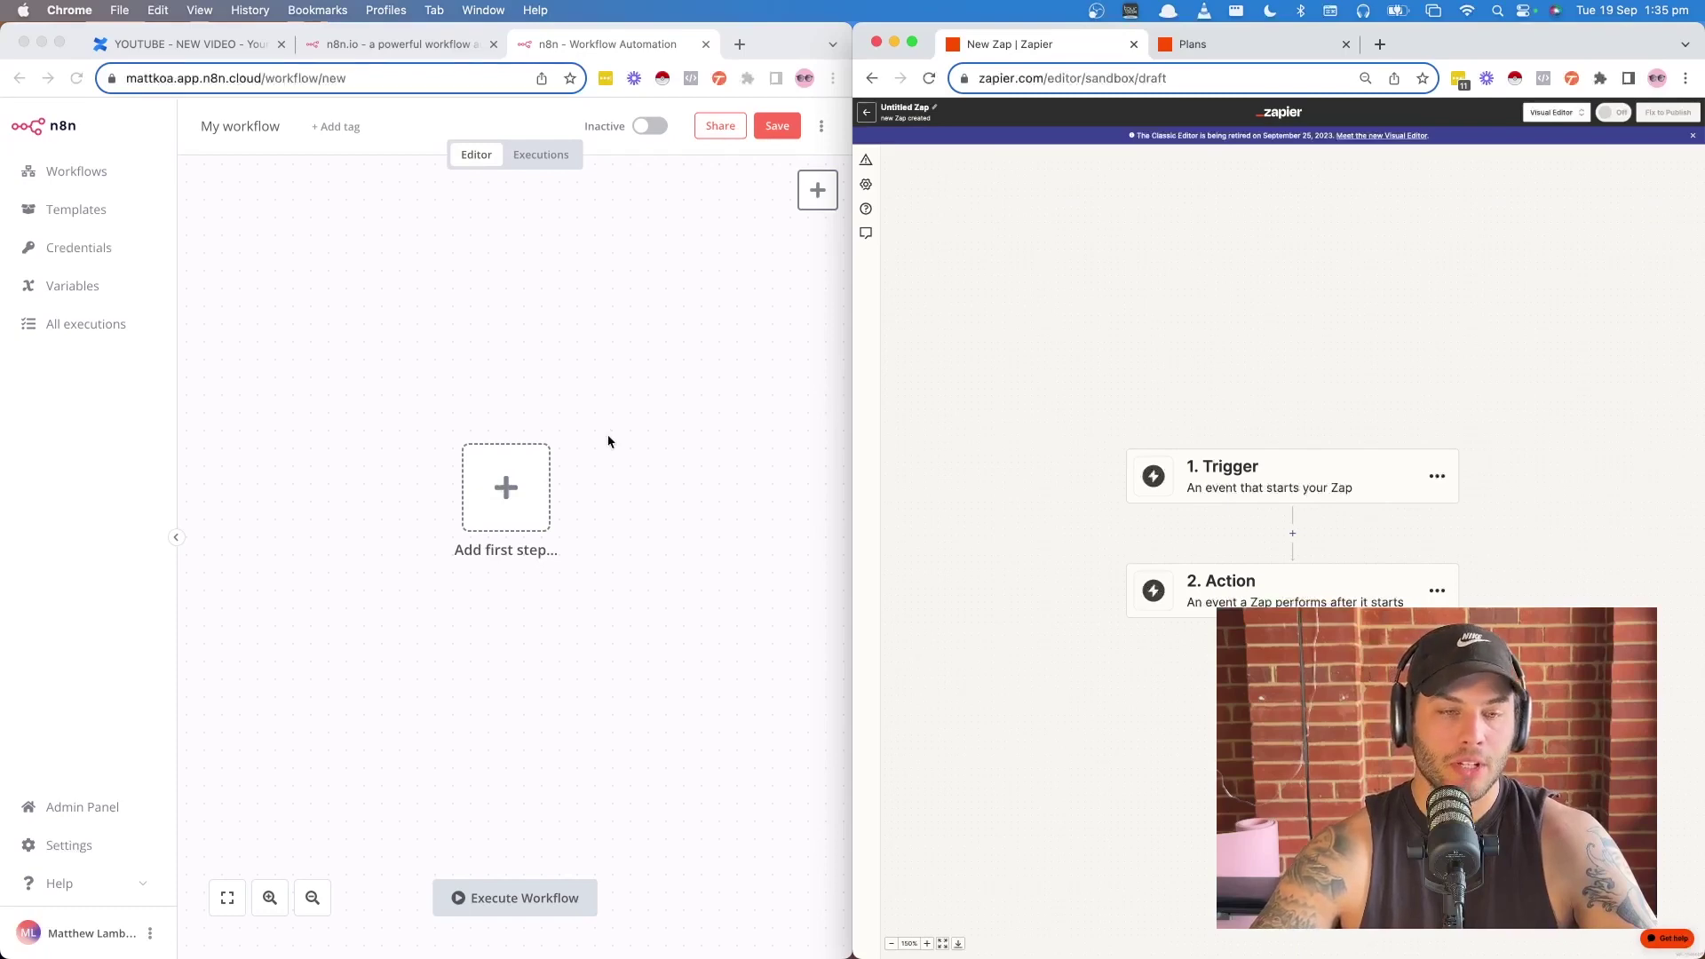
{"action": "left_click", "coordinate": [472, 498]}
{"action": "left_click", "coordinate": [505, 494]}
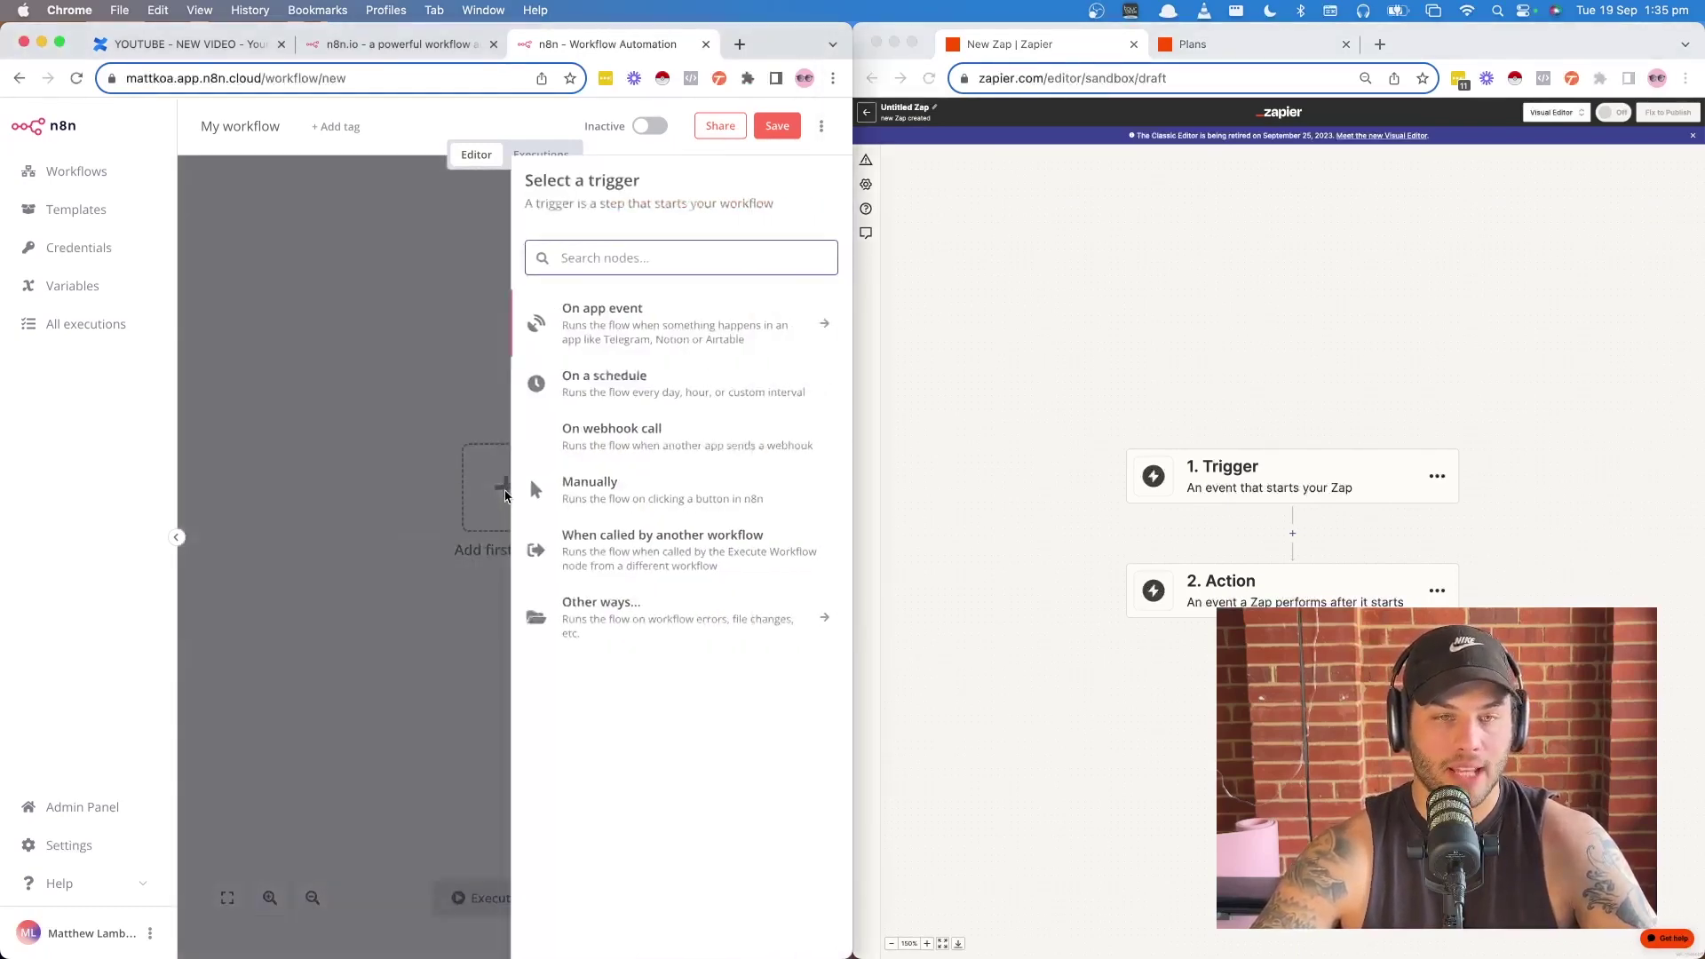
- Open Zapier's trigger choices, then search n8n's trigger apps for 'typ' and add Typeform Trigger
{"action": "left_click", "coordinate": [1261, 482]}
{"action": "left_click", "coordinate": [1243, 481]}
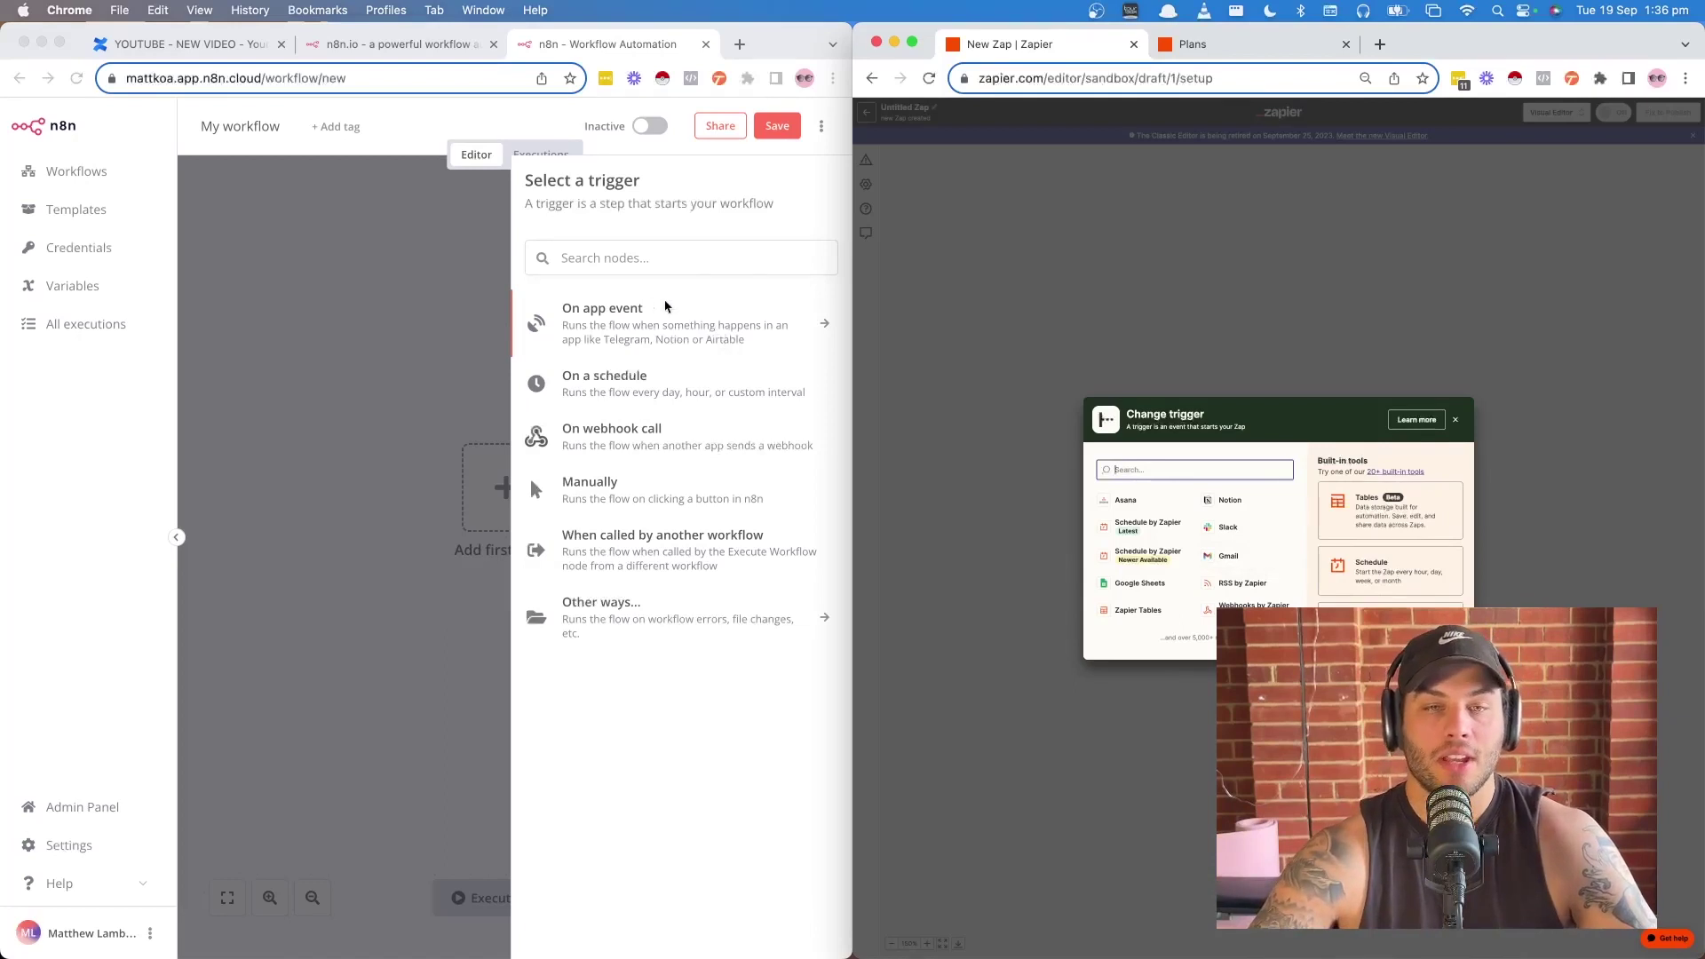
{"action": "left_click", "coordinate": [620, 268]}
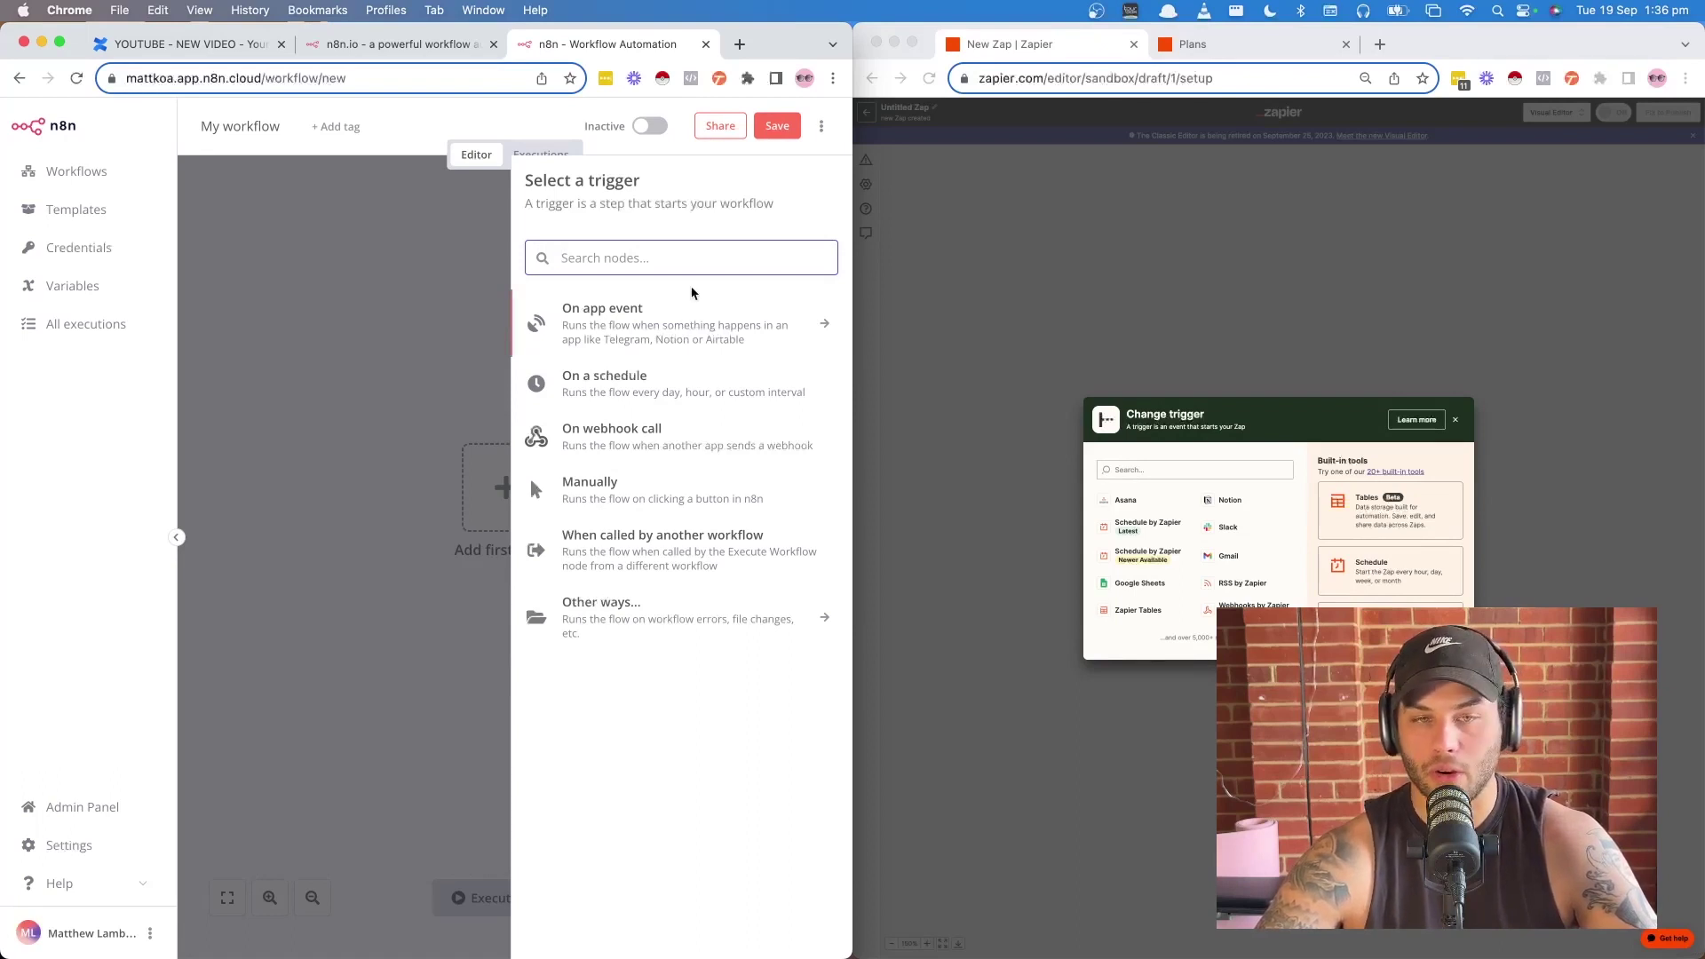
{"action": "left_click", "coordinate": [598, 330]}
{"action": "scroll", "coordinate": [652, 381], "scroll_direction": "down", "scroll_amount": 5}
{"action": "scroll", "coordinate": [652, 383], "scroll_direction": "down", "scroll_amount": 20}
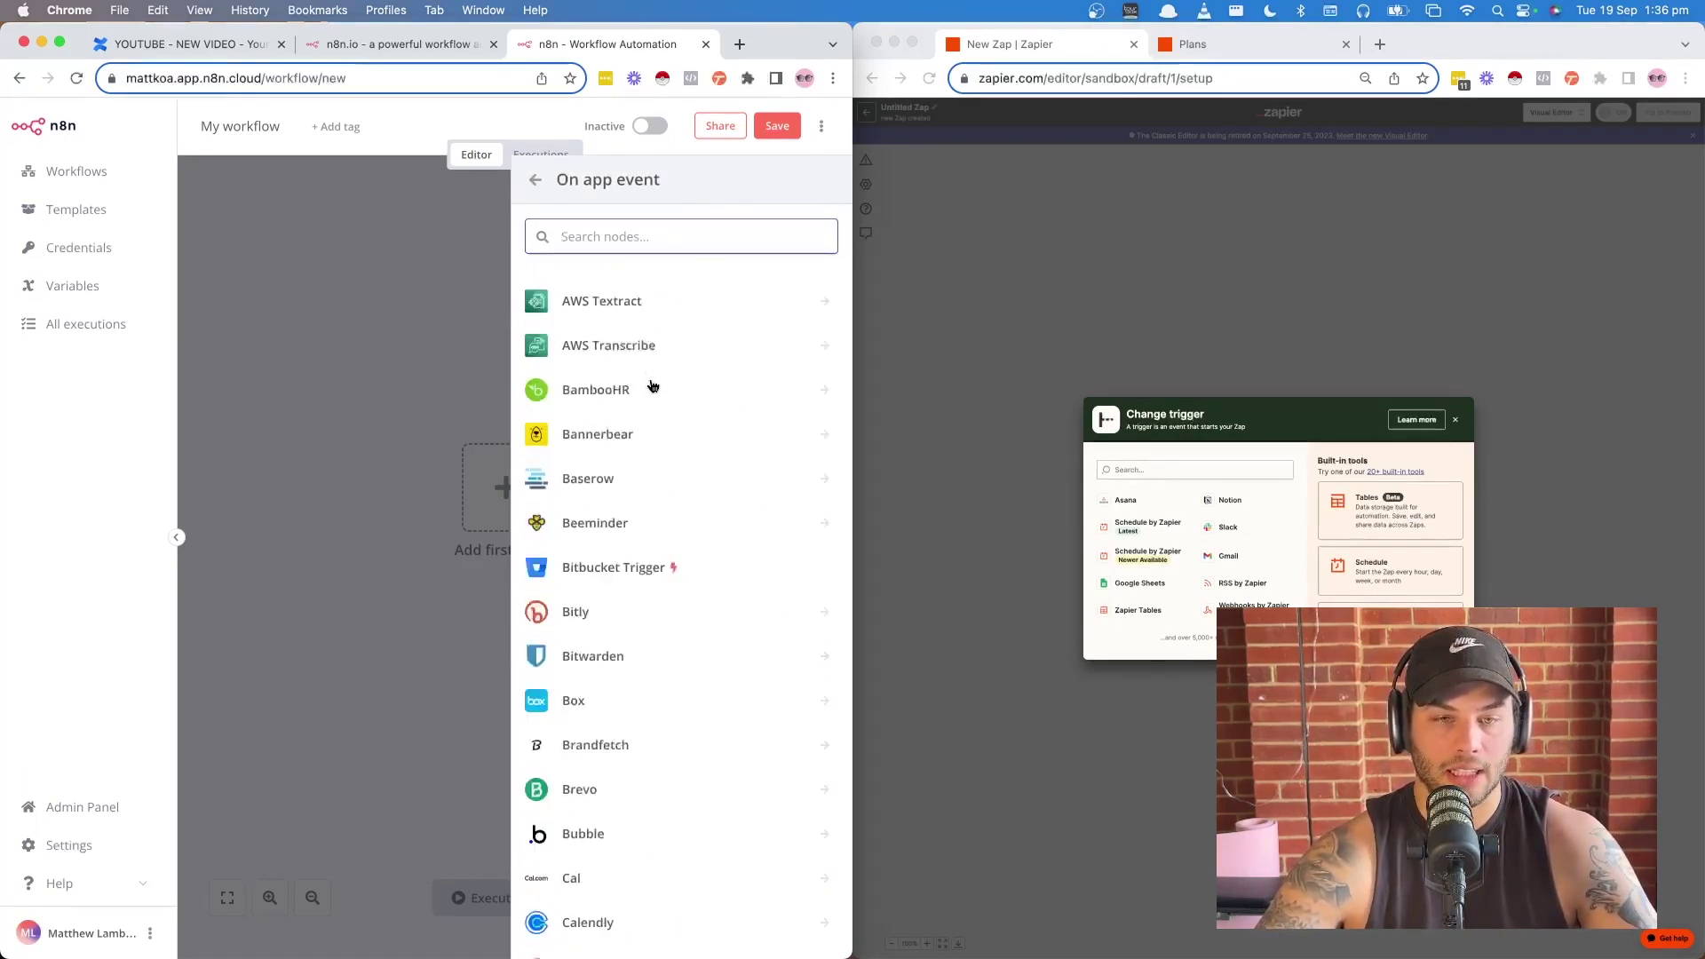
{"action": "scroll", "coordinate": [654, 383], "scroll_direction": "down", "scroll_amount": 3}
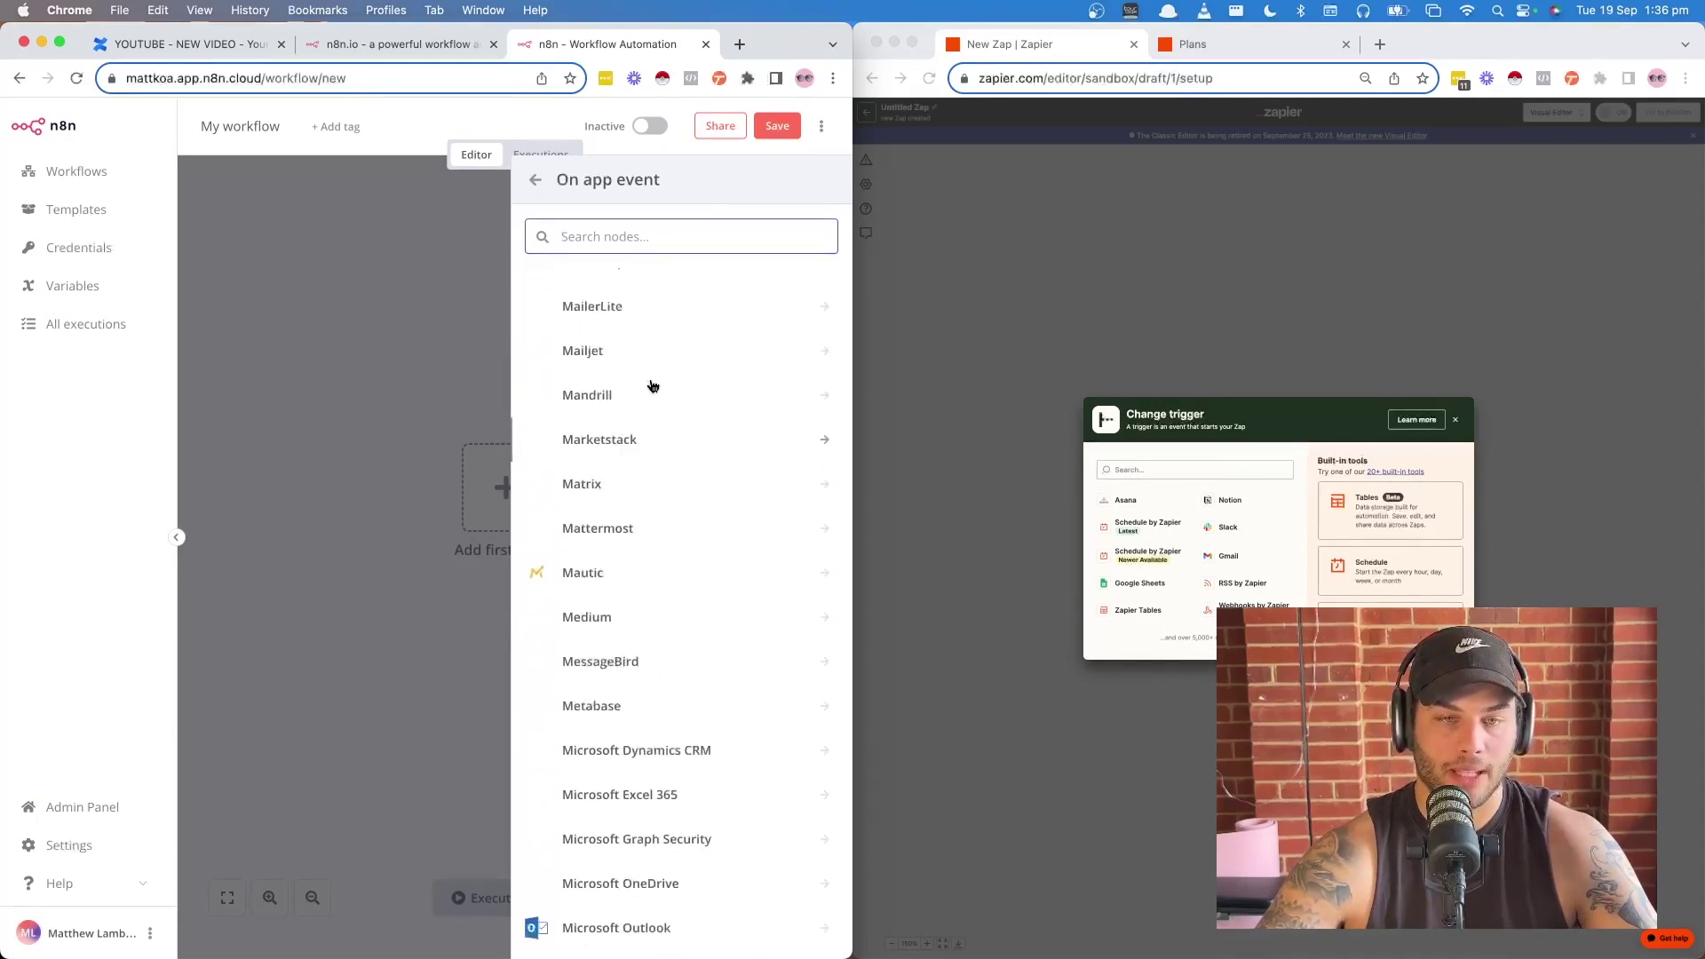
{"action": "scroll", "coordinate": [654, 383], "scroll_direction": "up", "scroll_amount": 20}
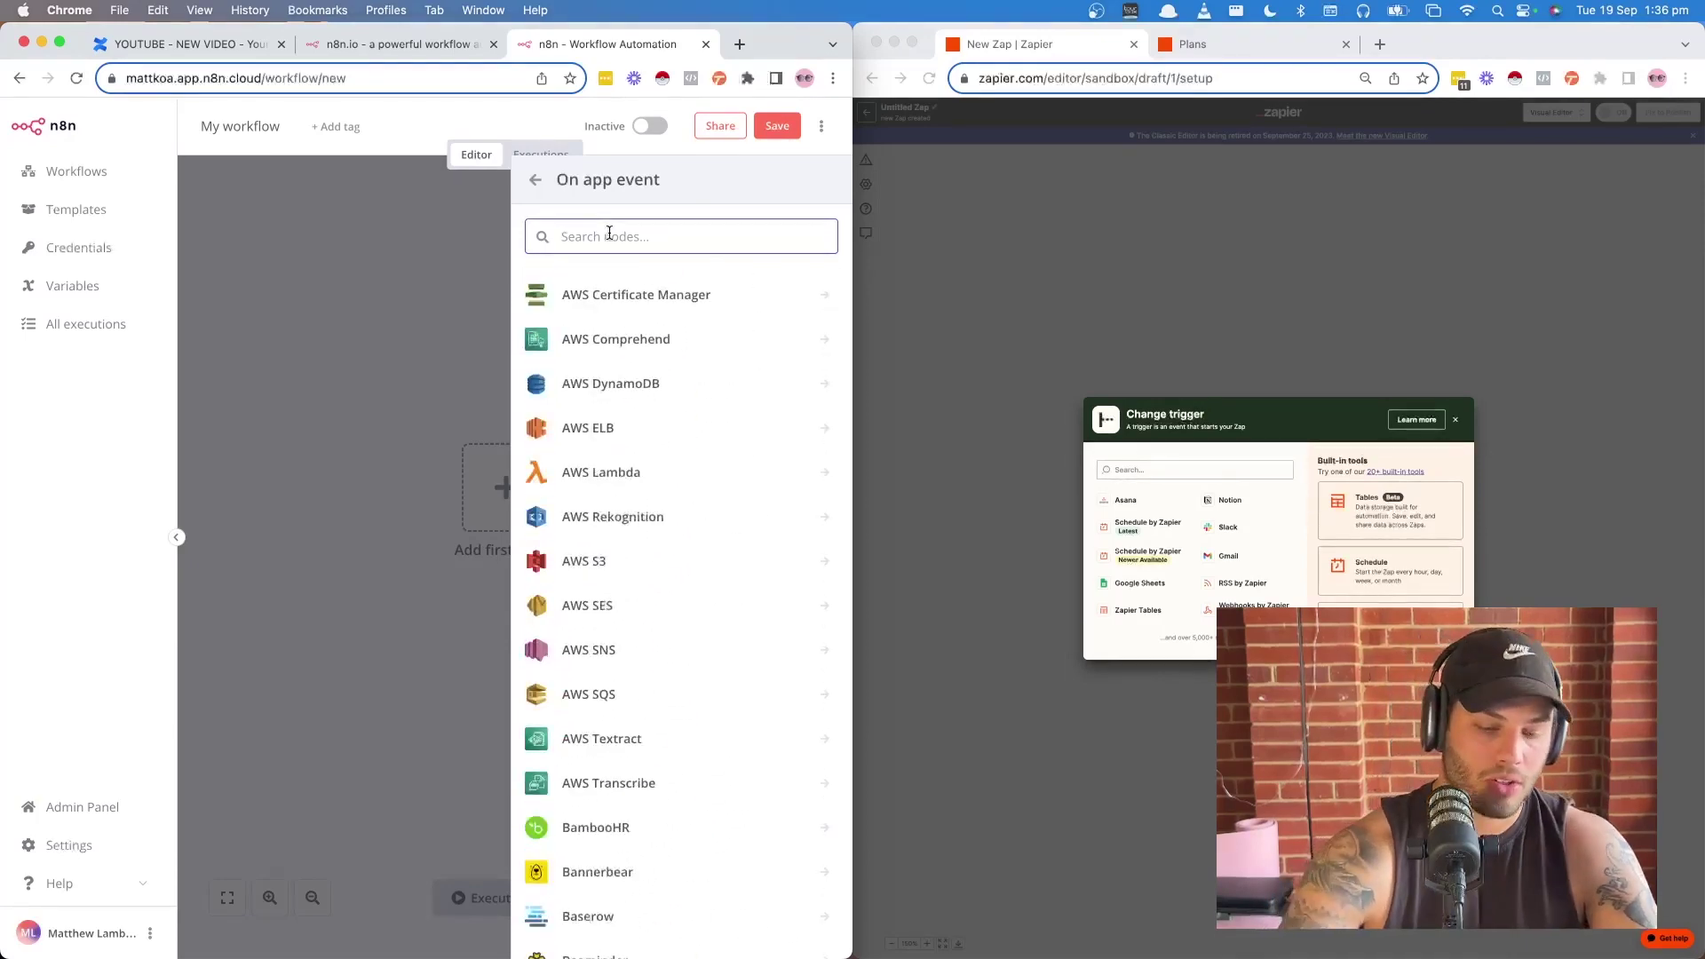
{"action": "type", "text": "typ"}
{"action": "left_click", "coordinate": [617, 293]}
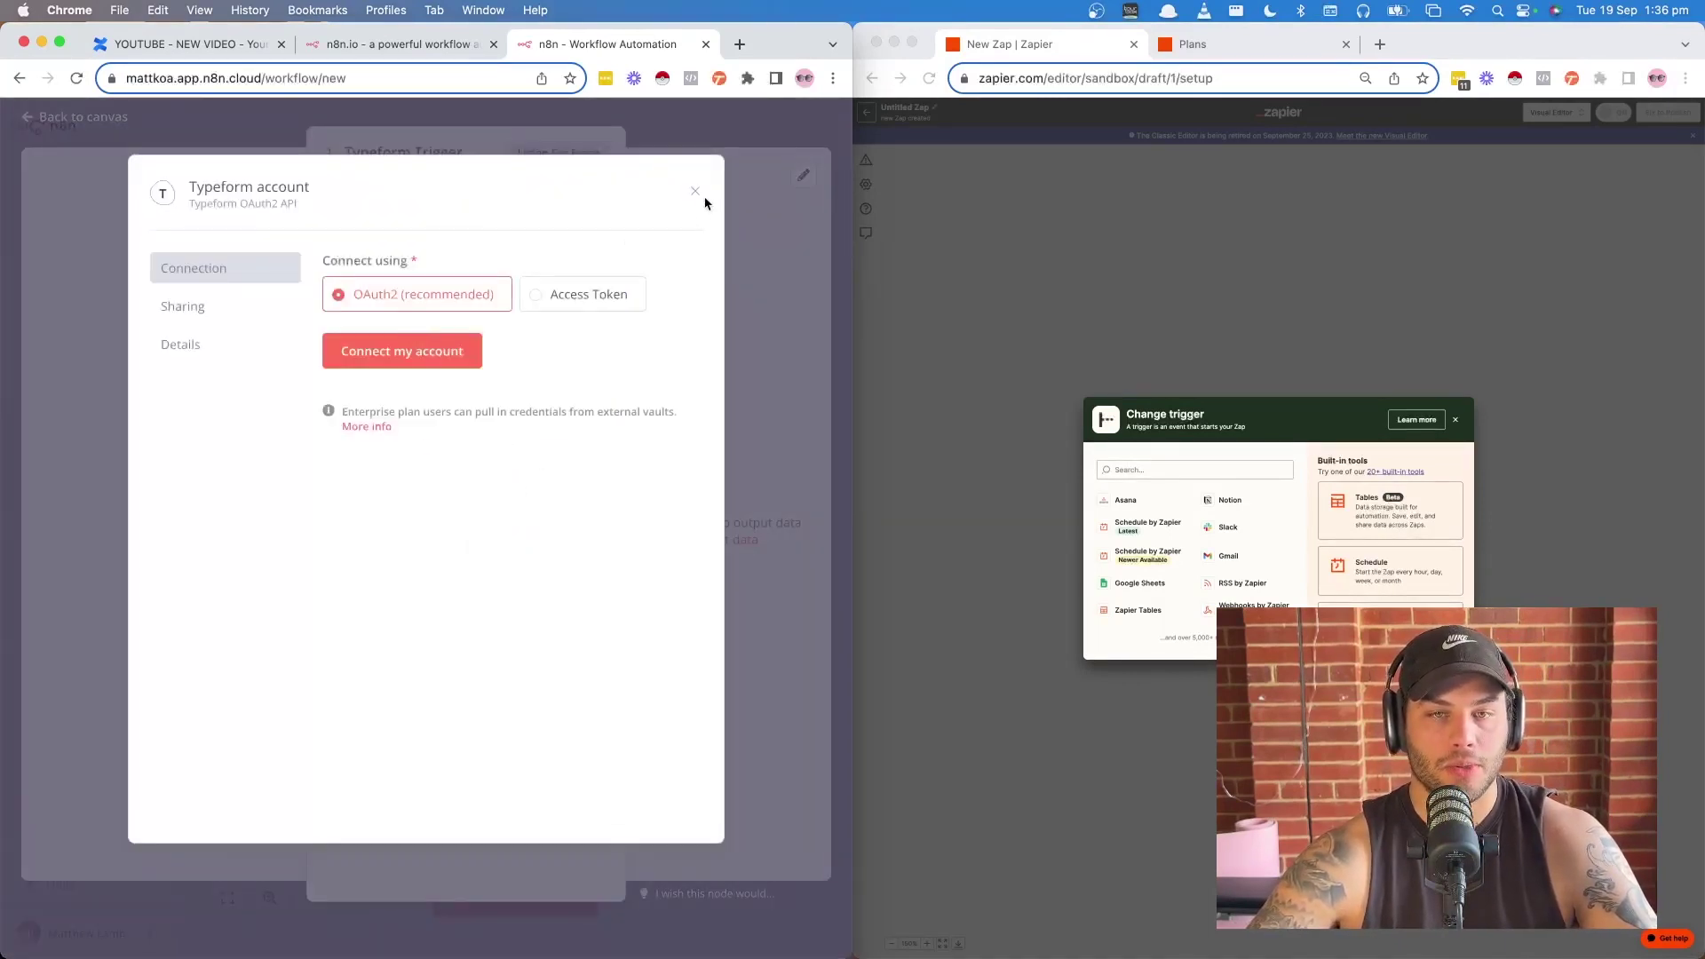
- Choose Typeform as the Zap's trigger app by searching 'type' in Zapier
{"action": "left_click", "coordinate": [695, 193]}
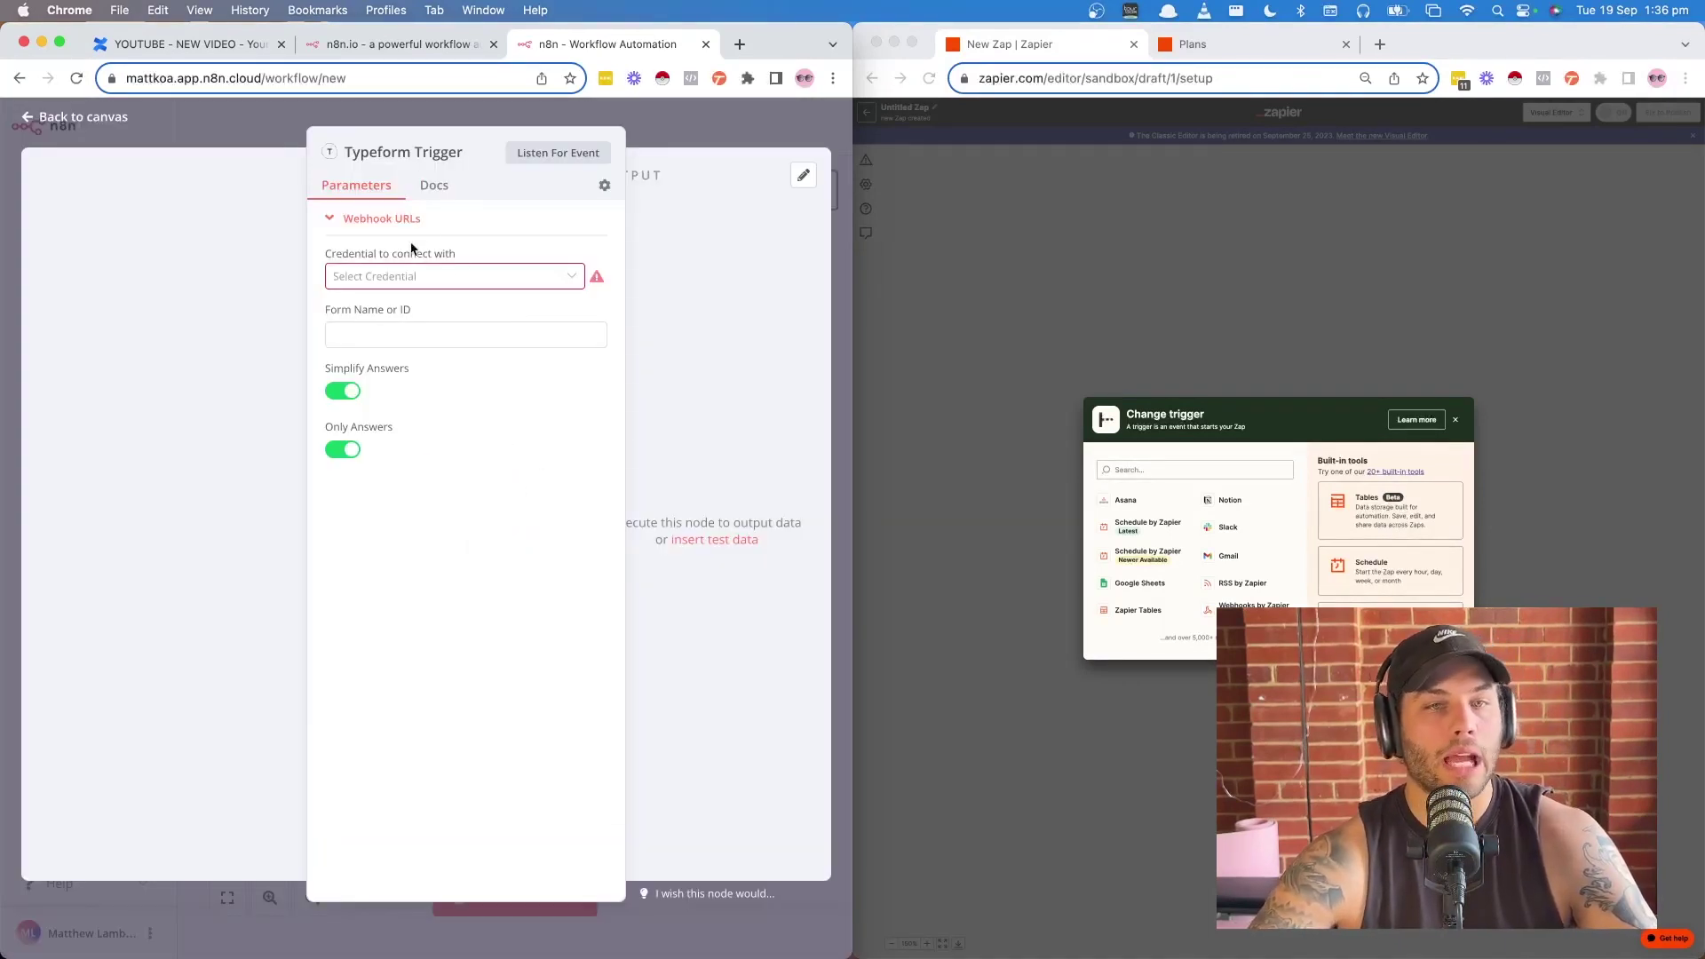
{"action": "left_click", "coordinate": [1137, 472]}
{"action": "type", "text": "type"}
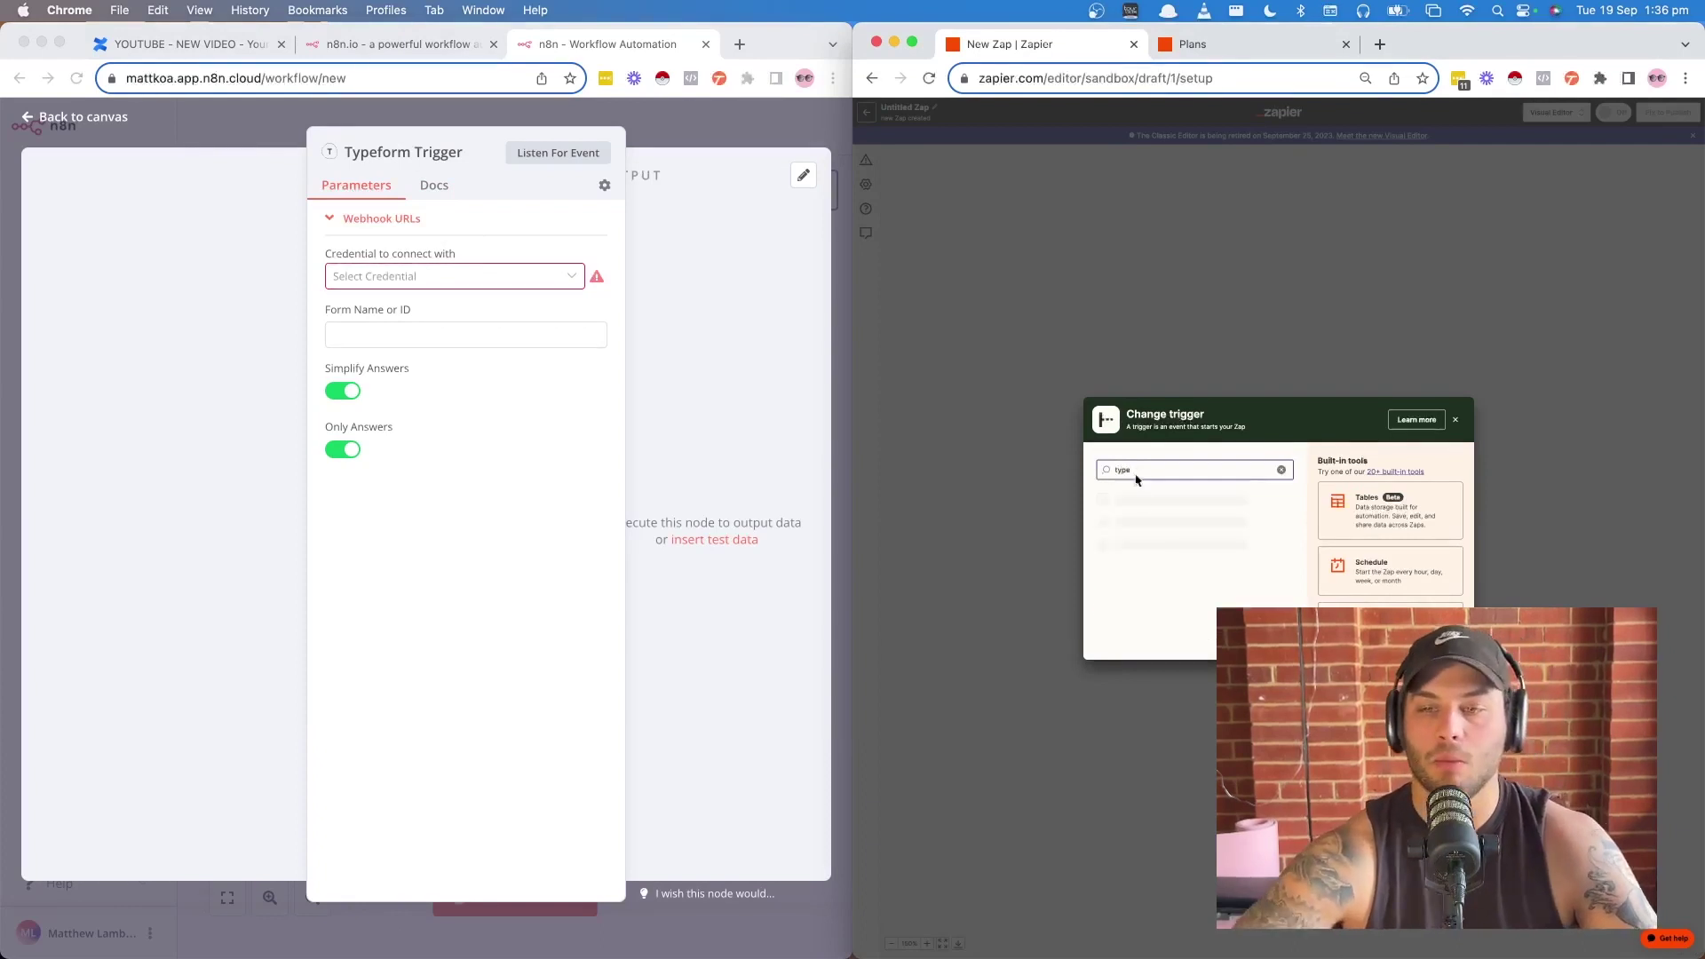
{"action": "left_click", "coordinate": [1138, 502]}
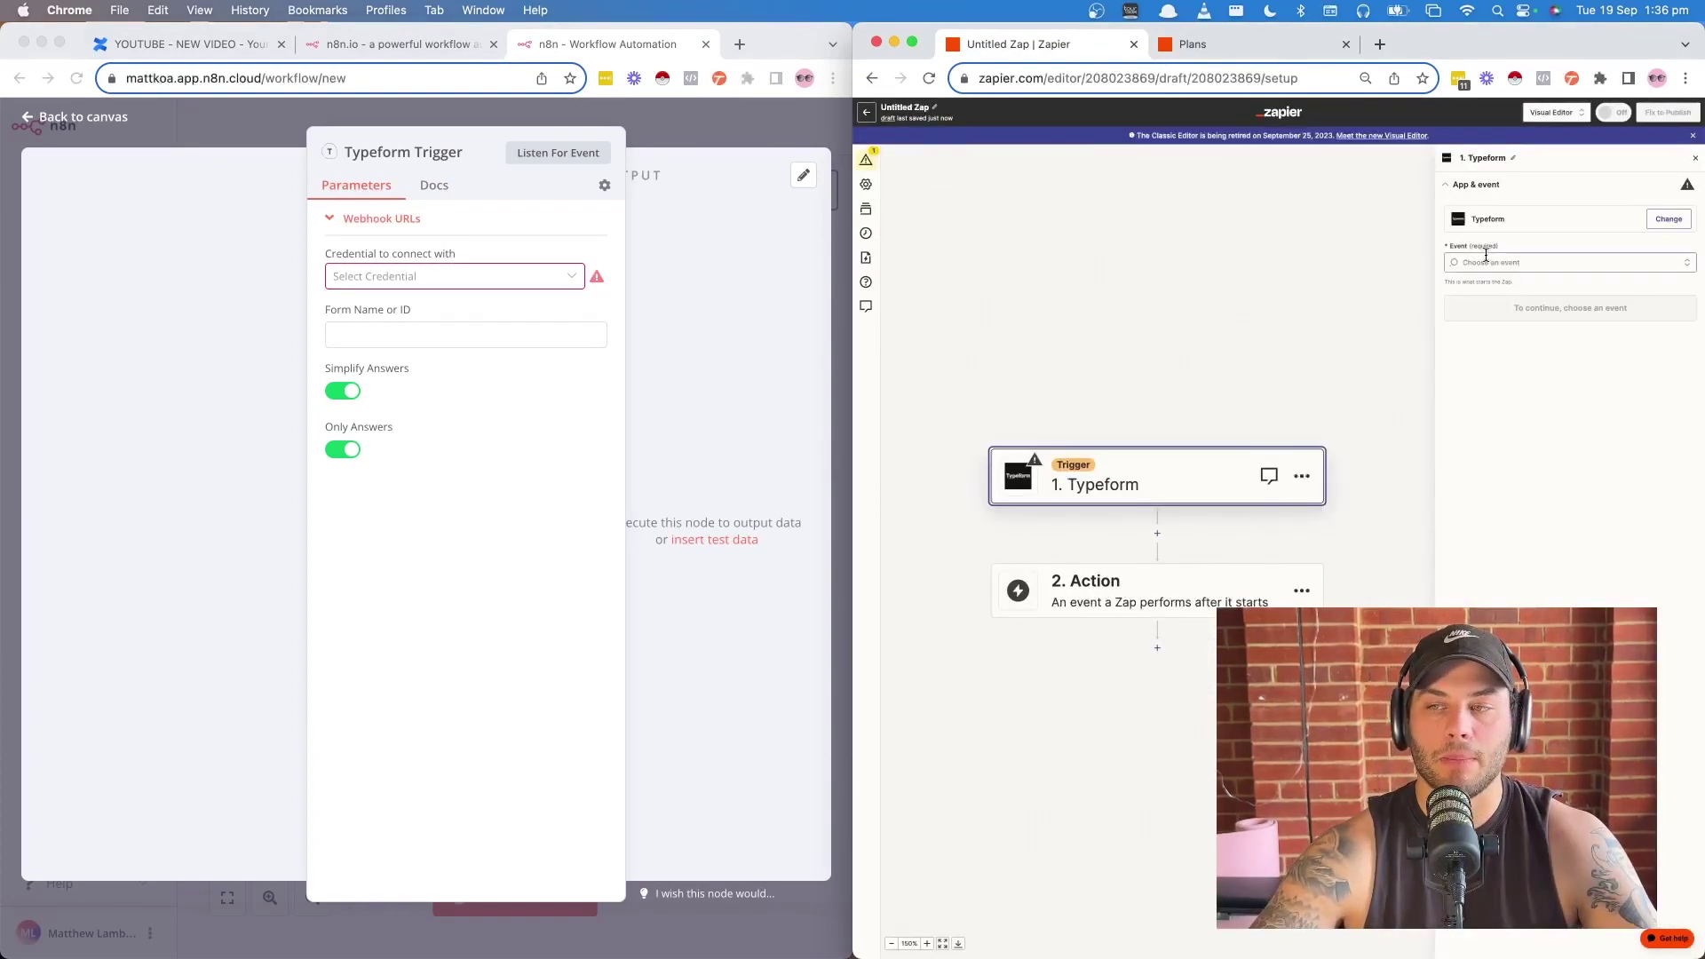
{"action": "left_click", "coordinate": [1487, 261]}
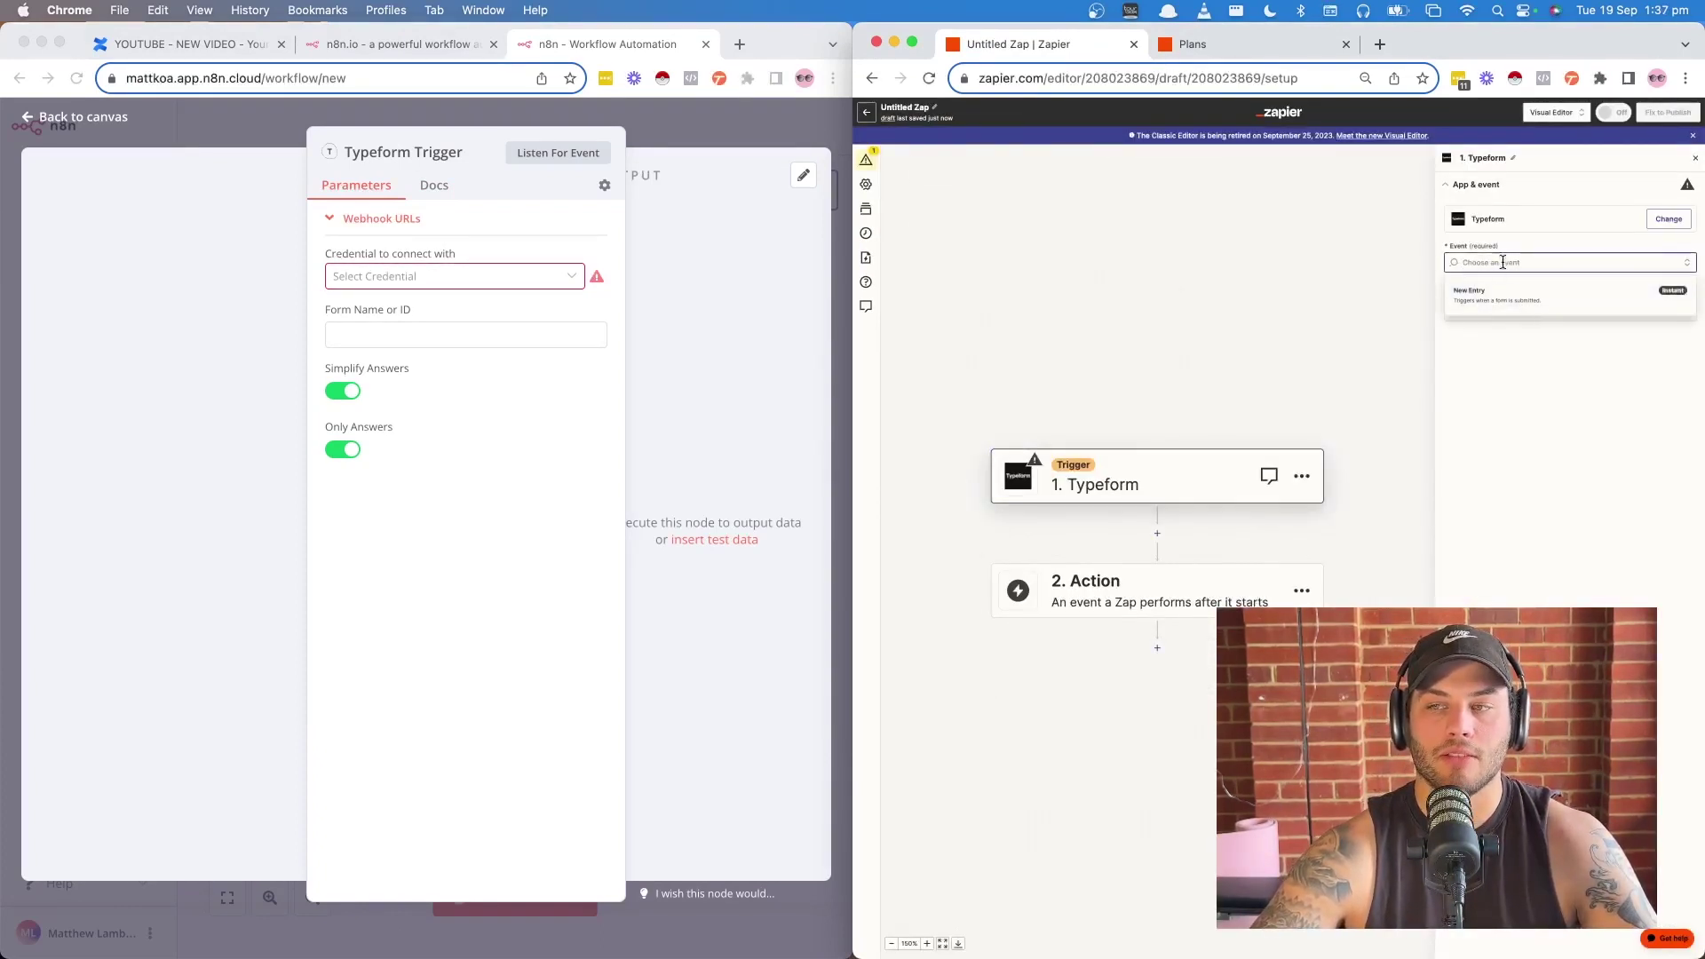
{"action": "left_click", "coordinate": [1517, 246]}
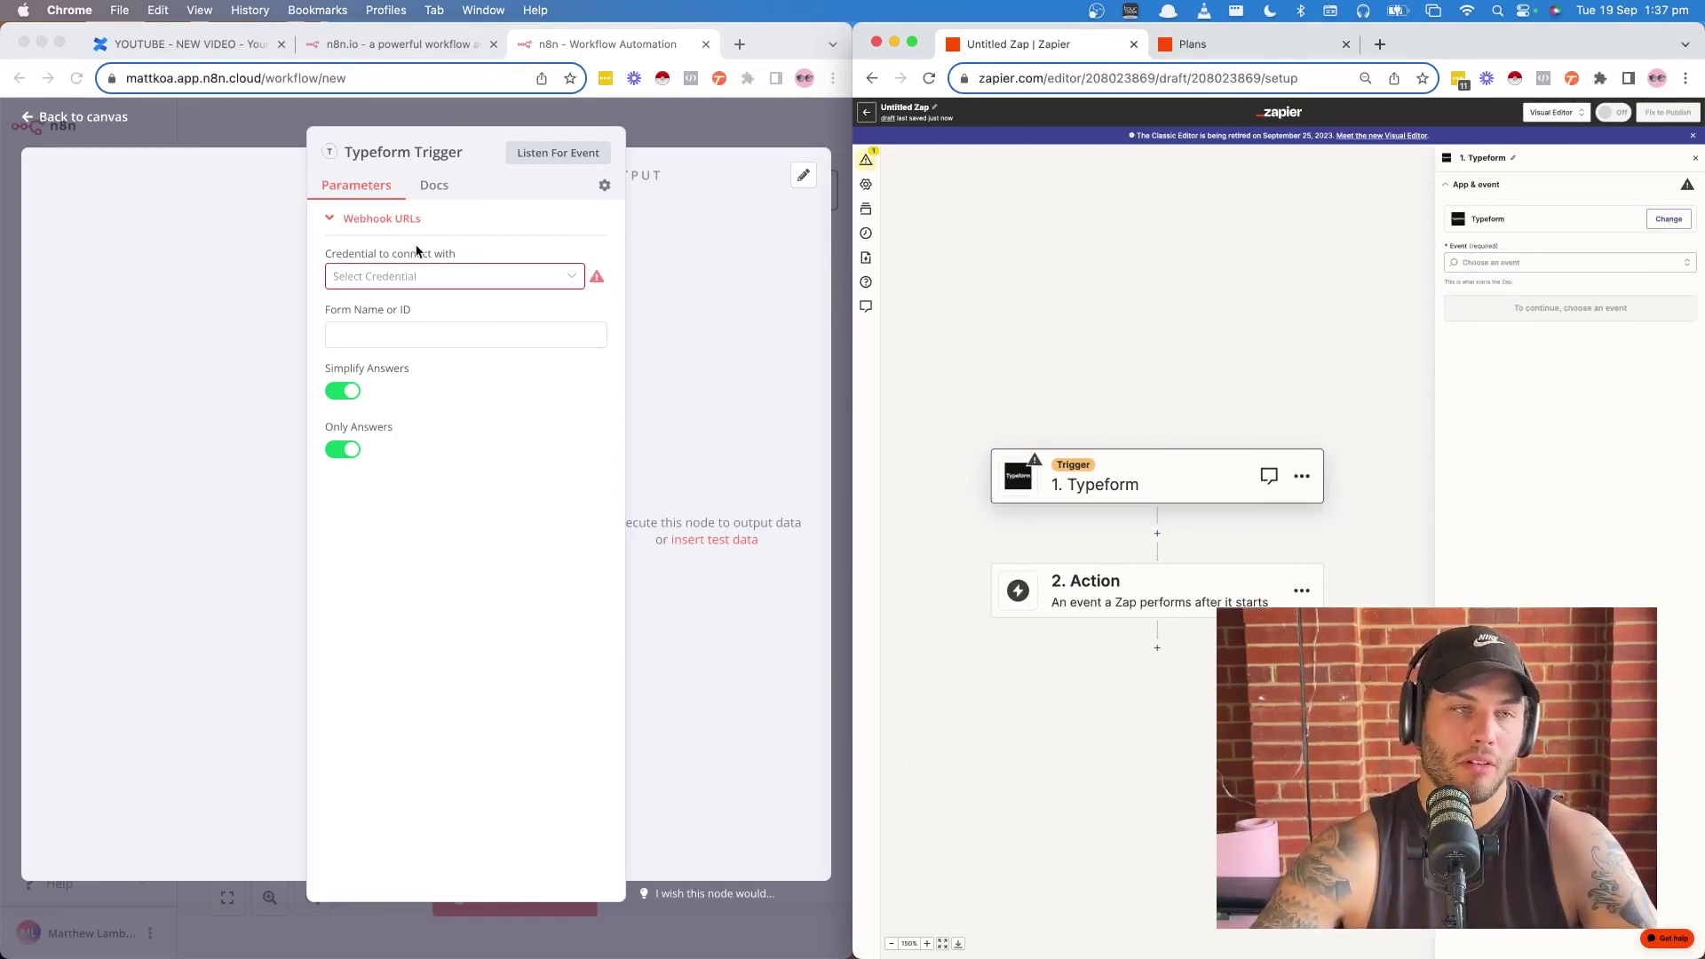
- Create a new Typeform credential for the n8n trigger and authorize the account connection
{"action": "left_click", "coordinate": [409, 281]}
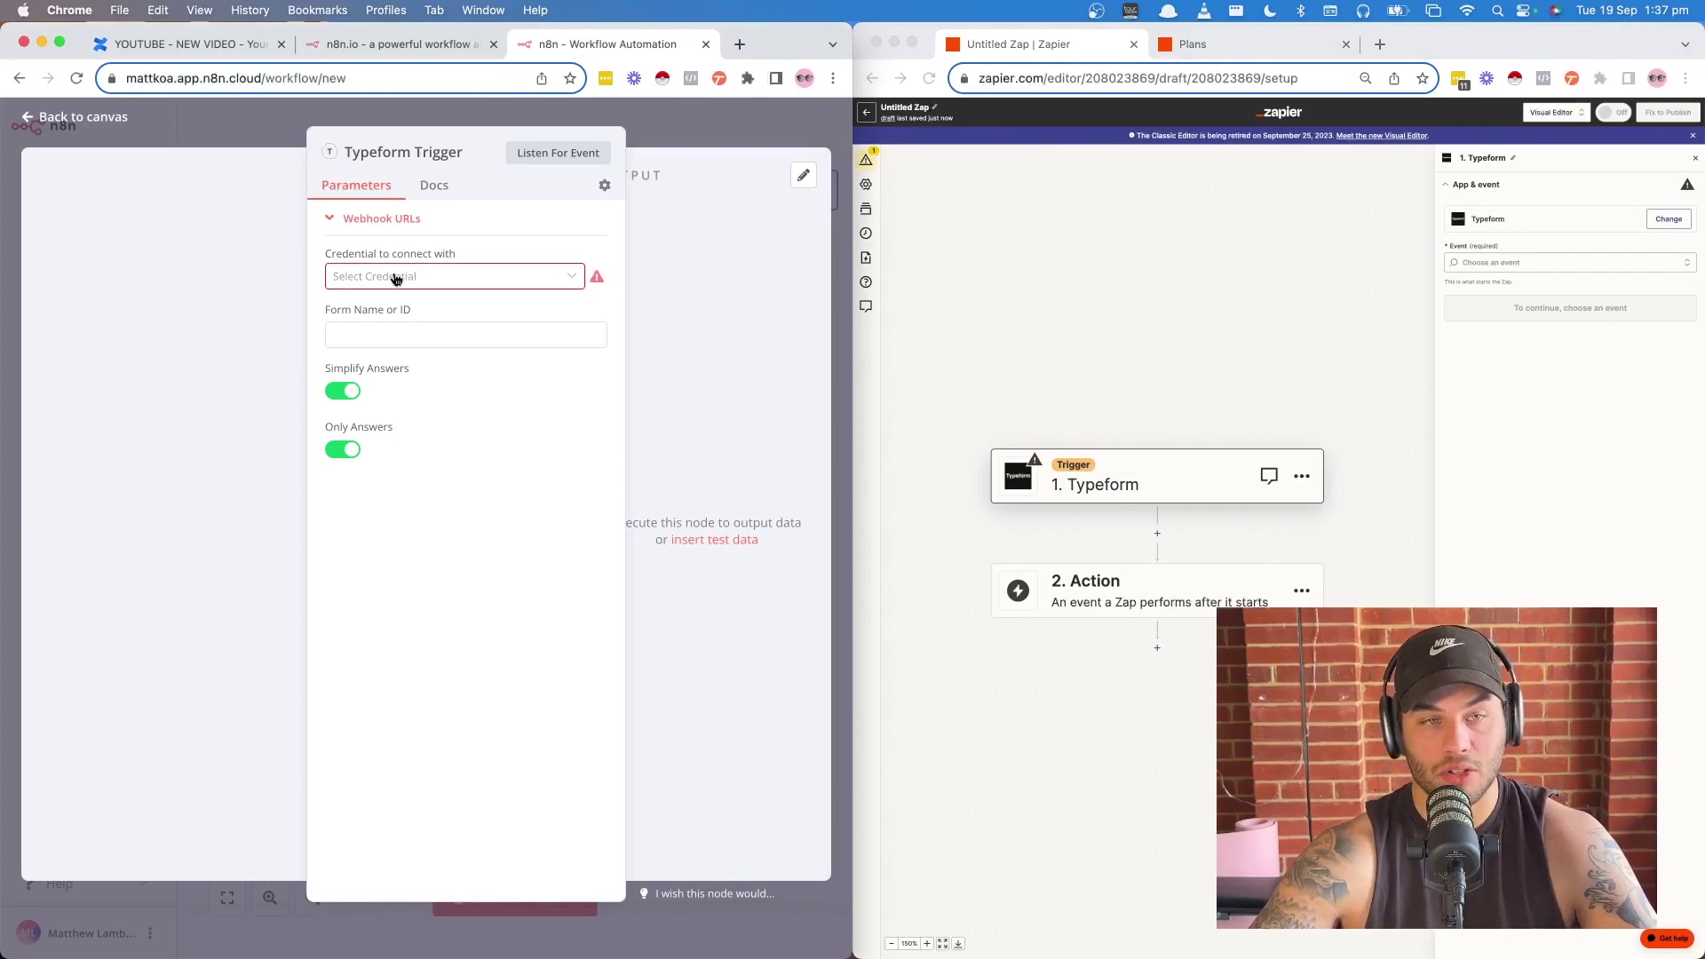
{"action": "left_click", "coordinate": [396, 279]}
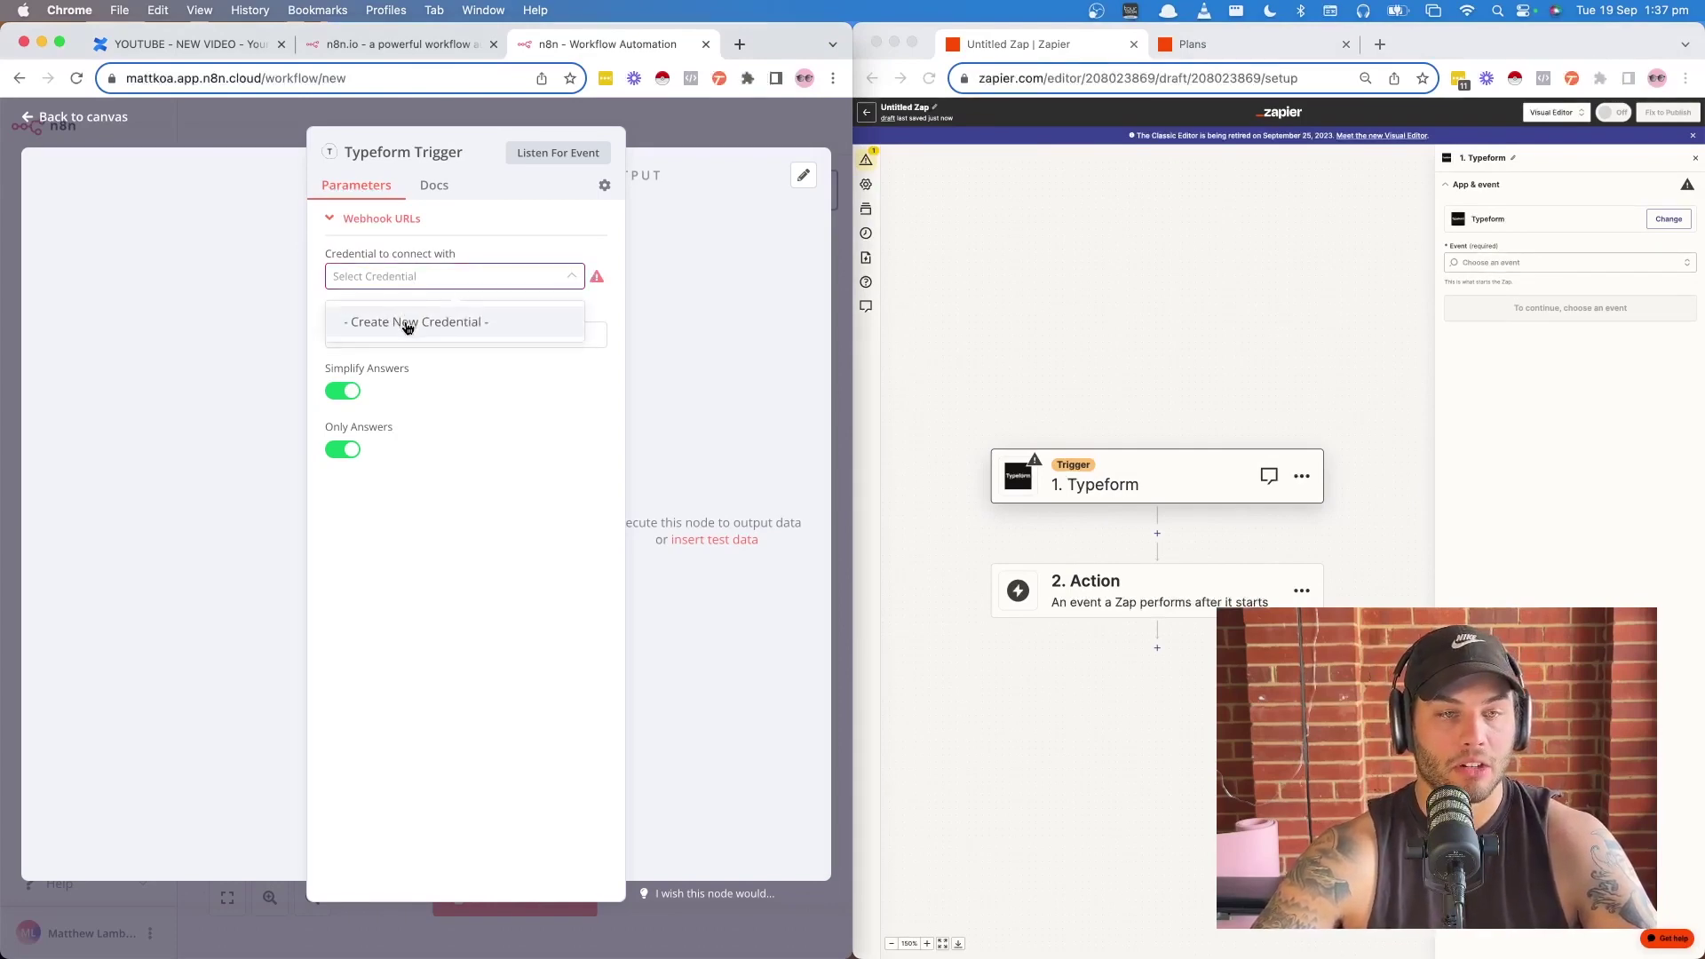
{"action": "left_click", "coordinate": [408, 326]}
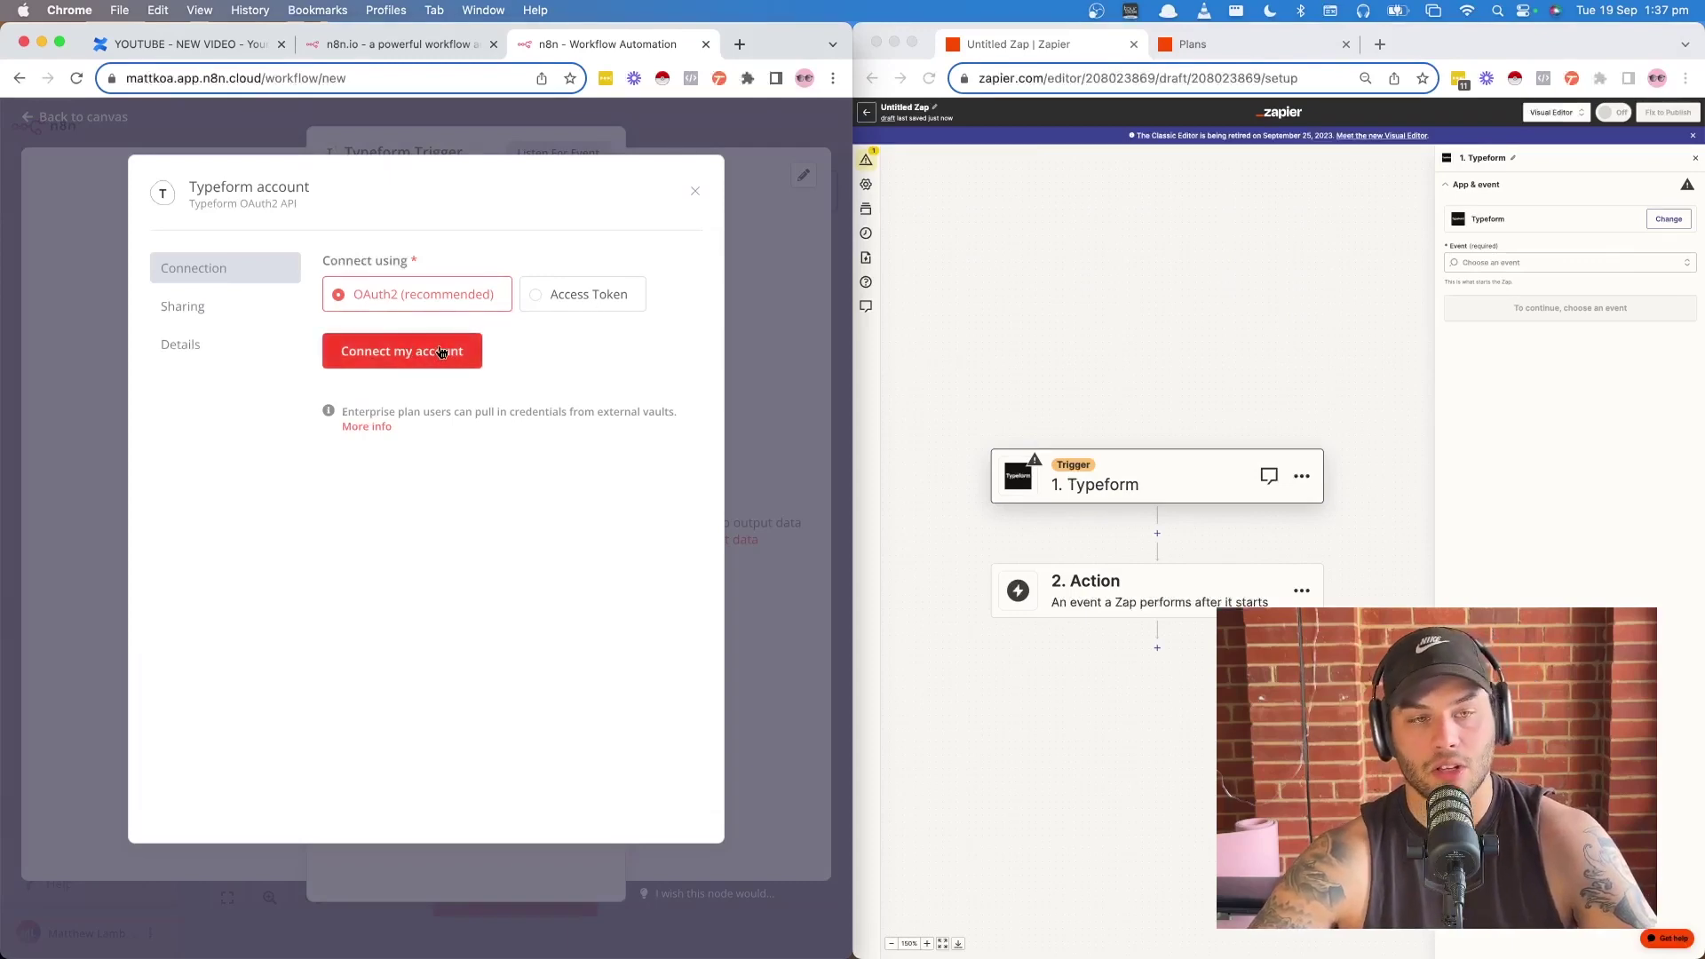
{"action": "left_click", "coordinate": [397, 353]}
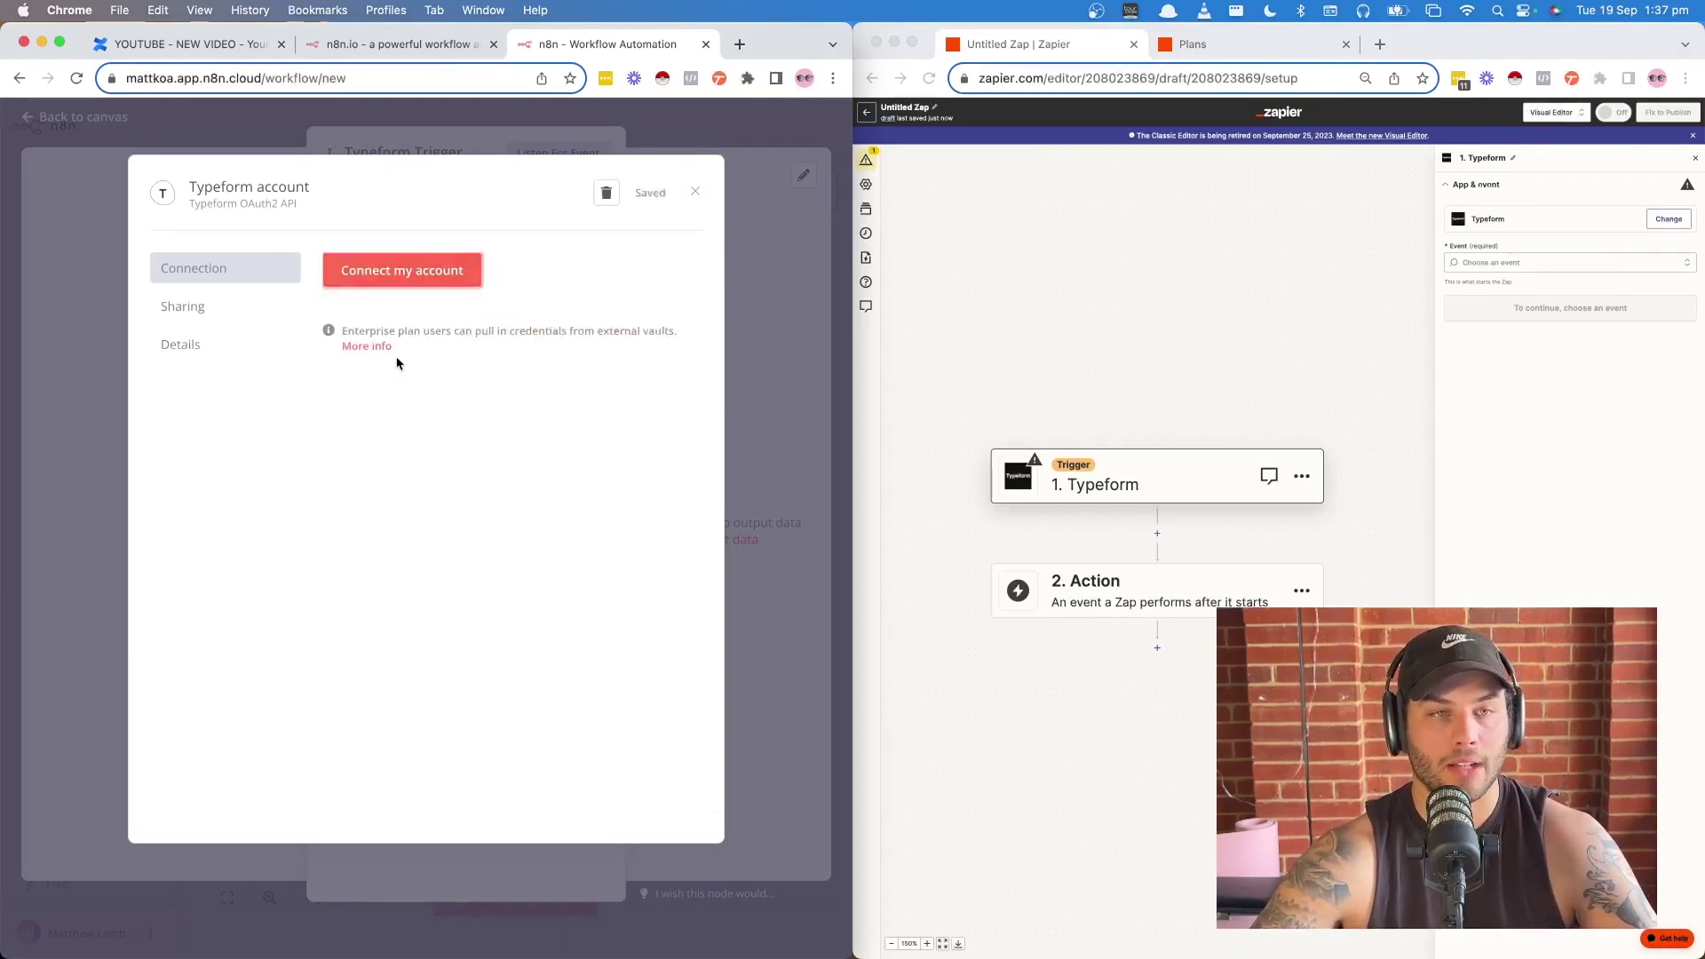
{"action": "left_click", "coordinate": [310, 807]}
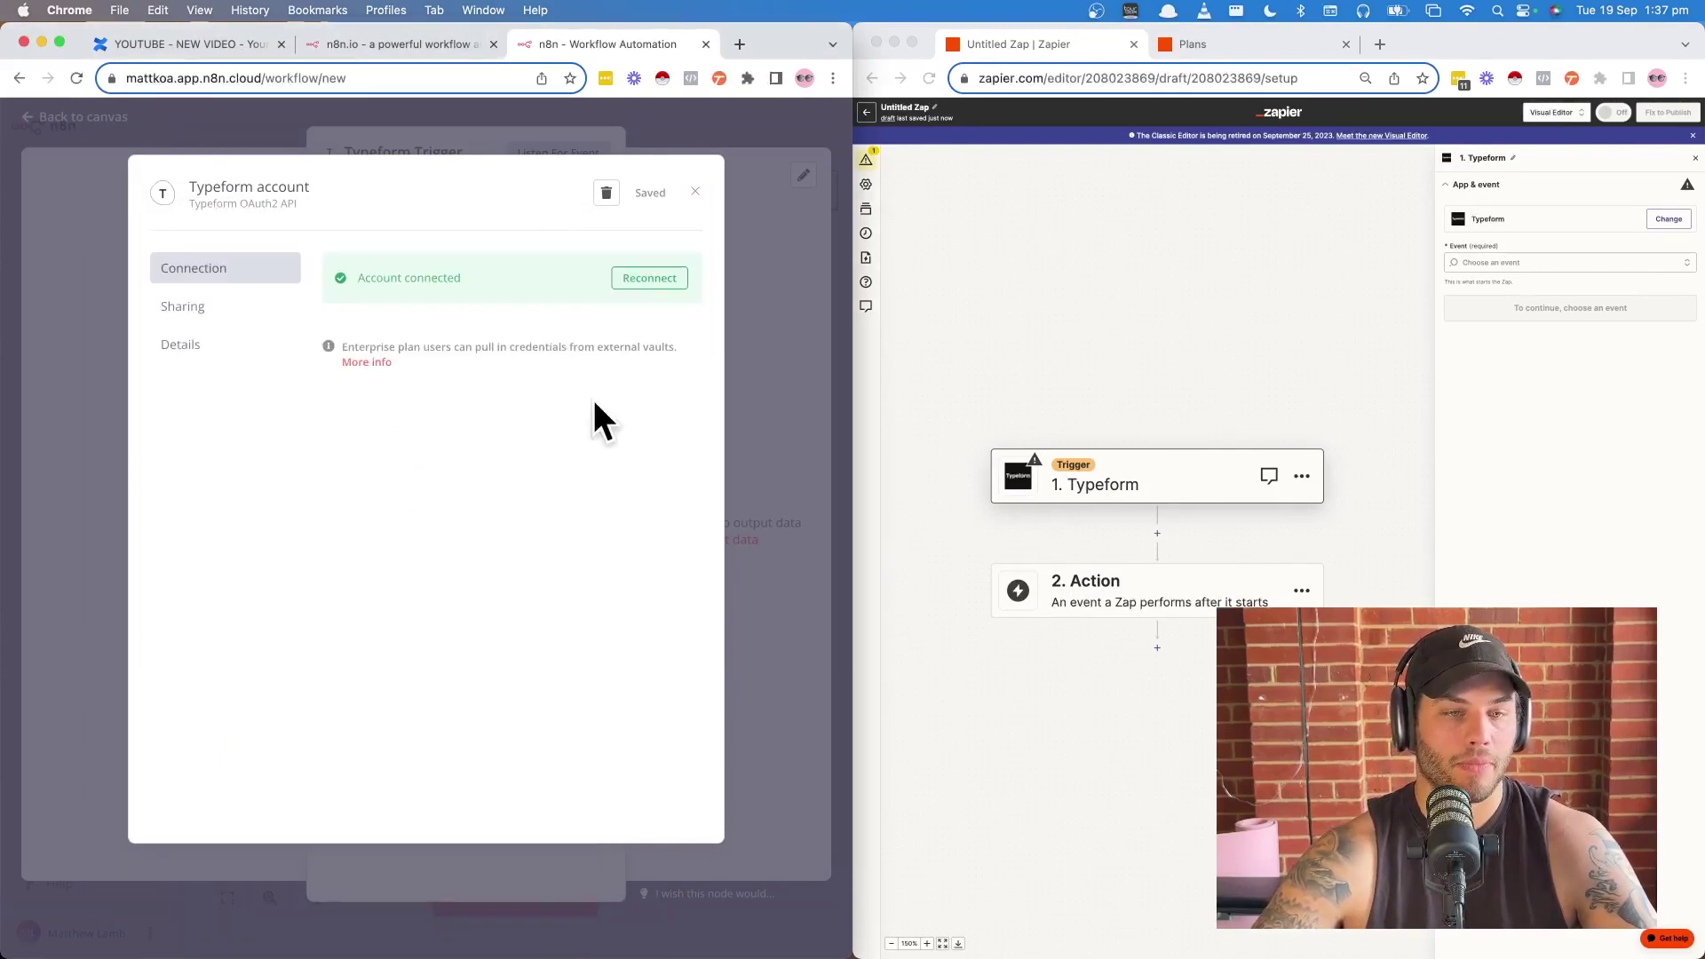
{"action": "left_click", "coordinate": [694, 191]}
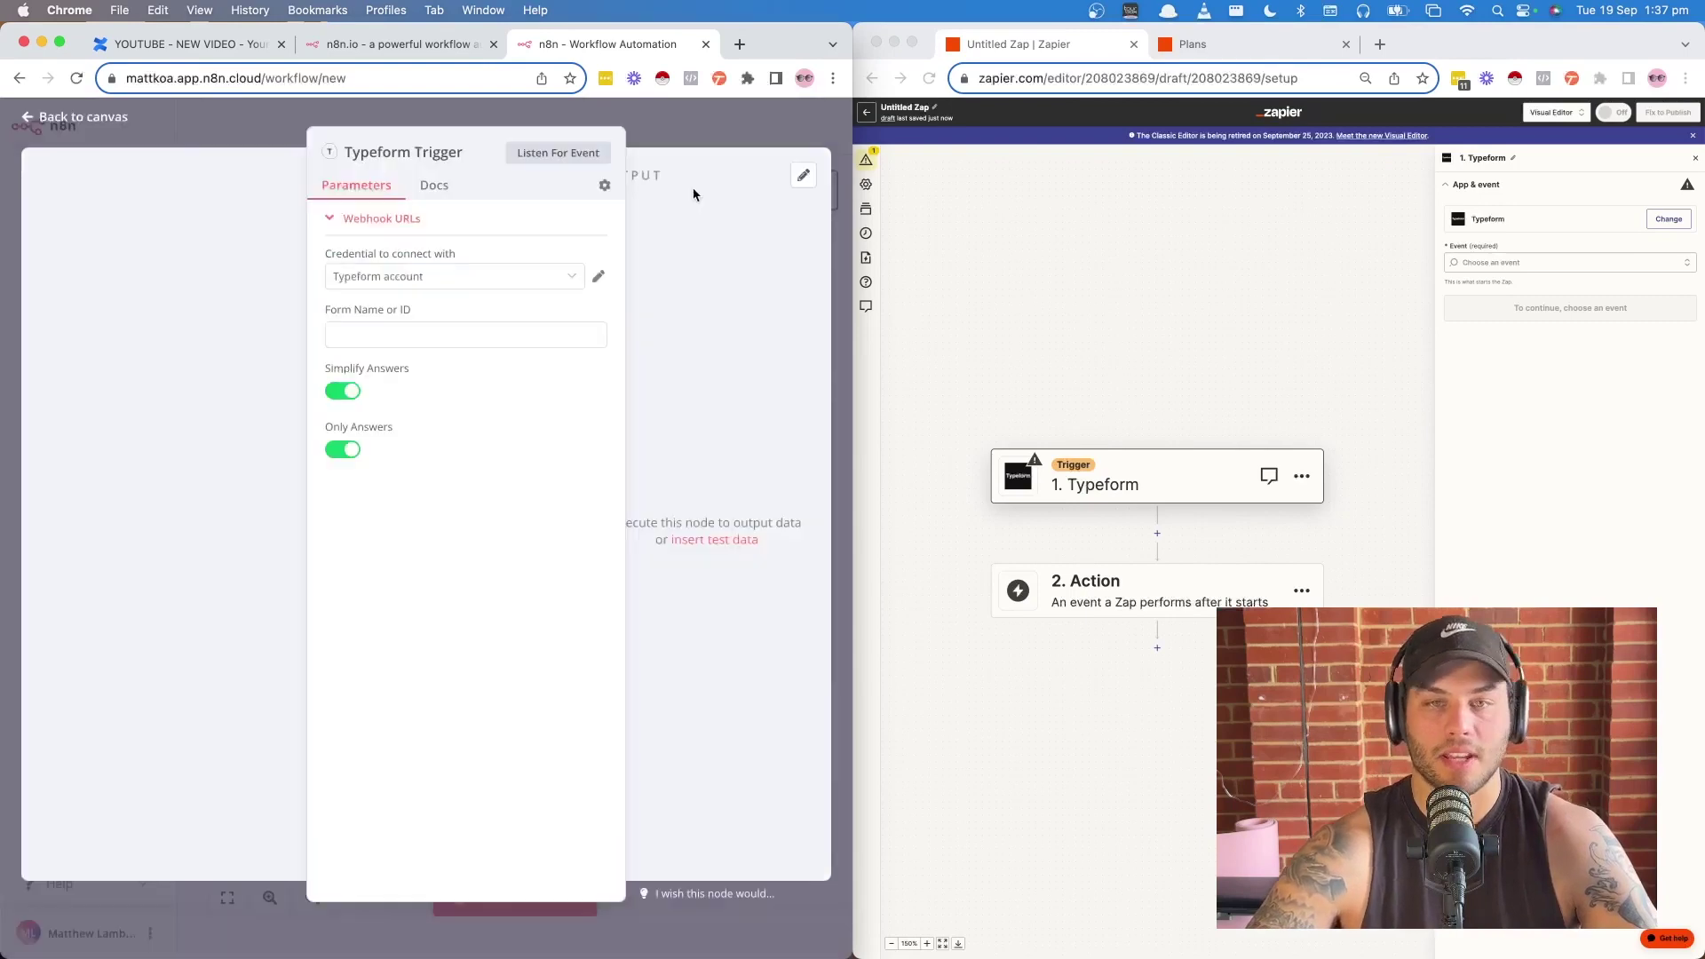
- Set the Zapier trigger event to New Entry and begin signing in to Typeform
{"action": "left_click", "coordinate": [1518, 262]}
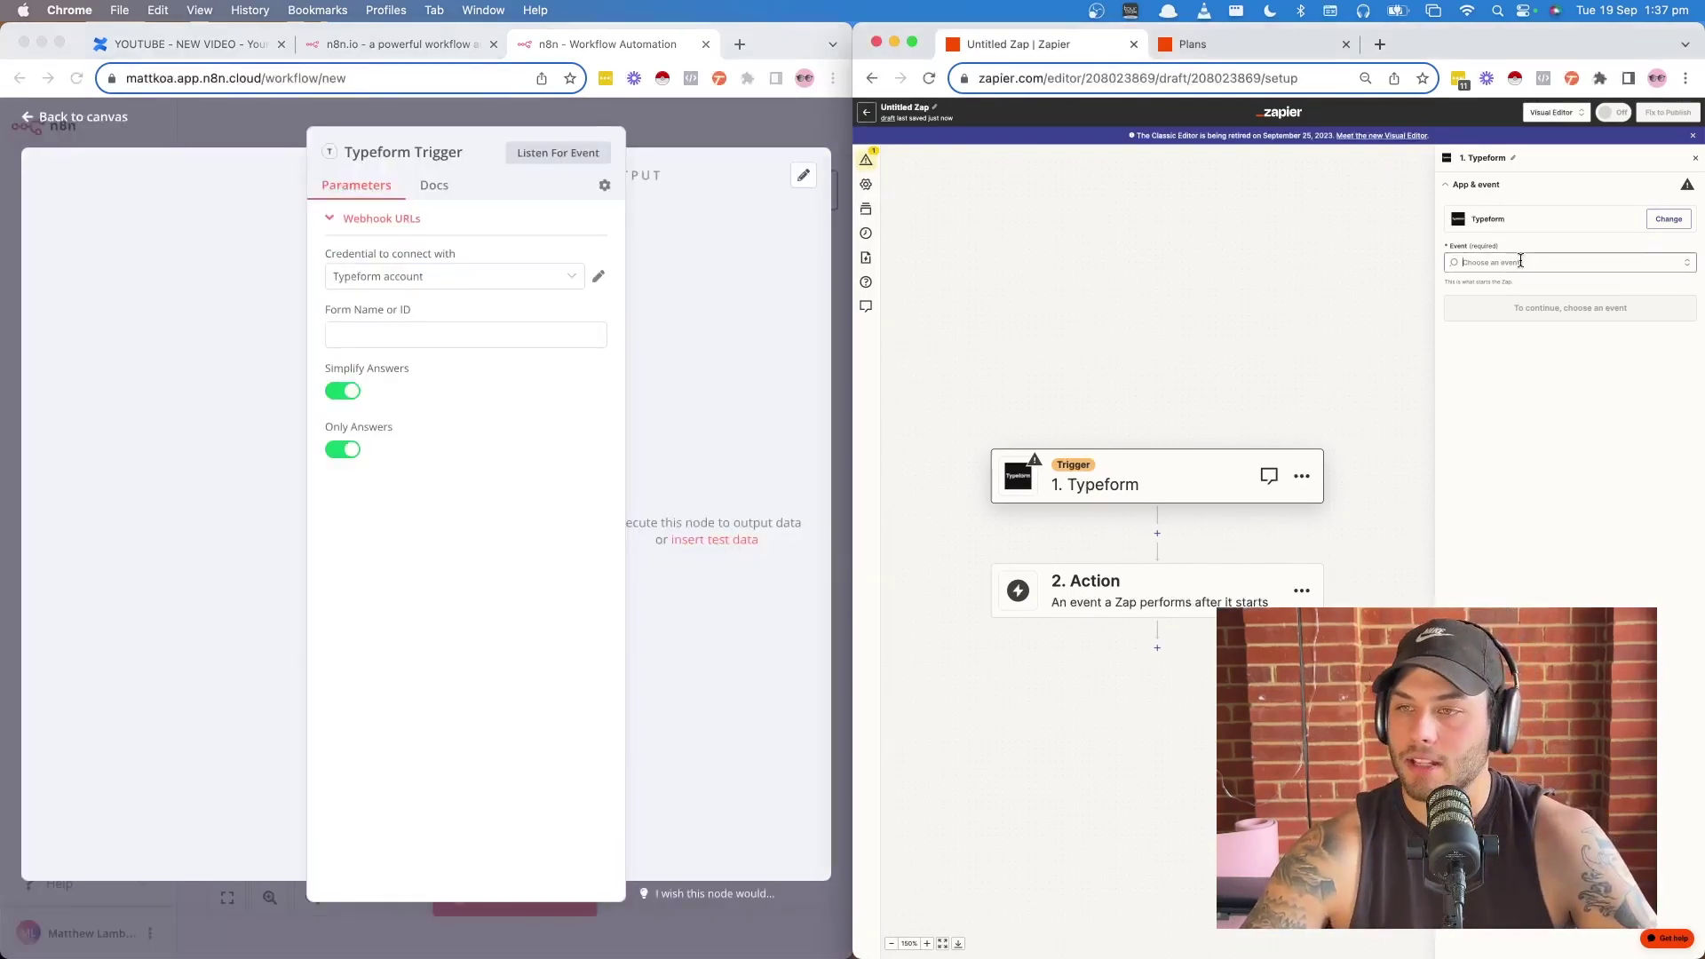
{"action": "left_click", "coordinate": [1495, 301]}
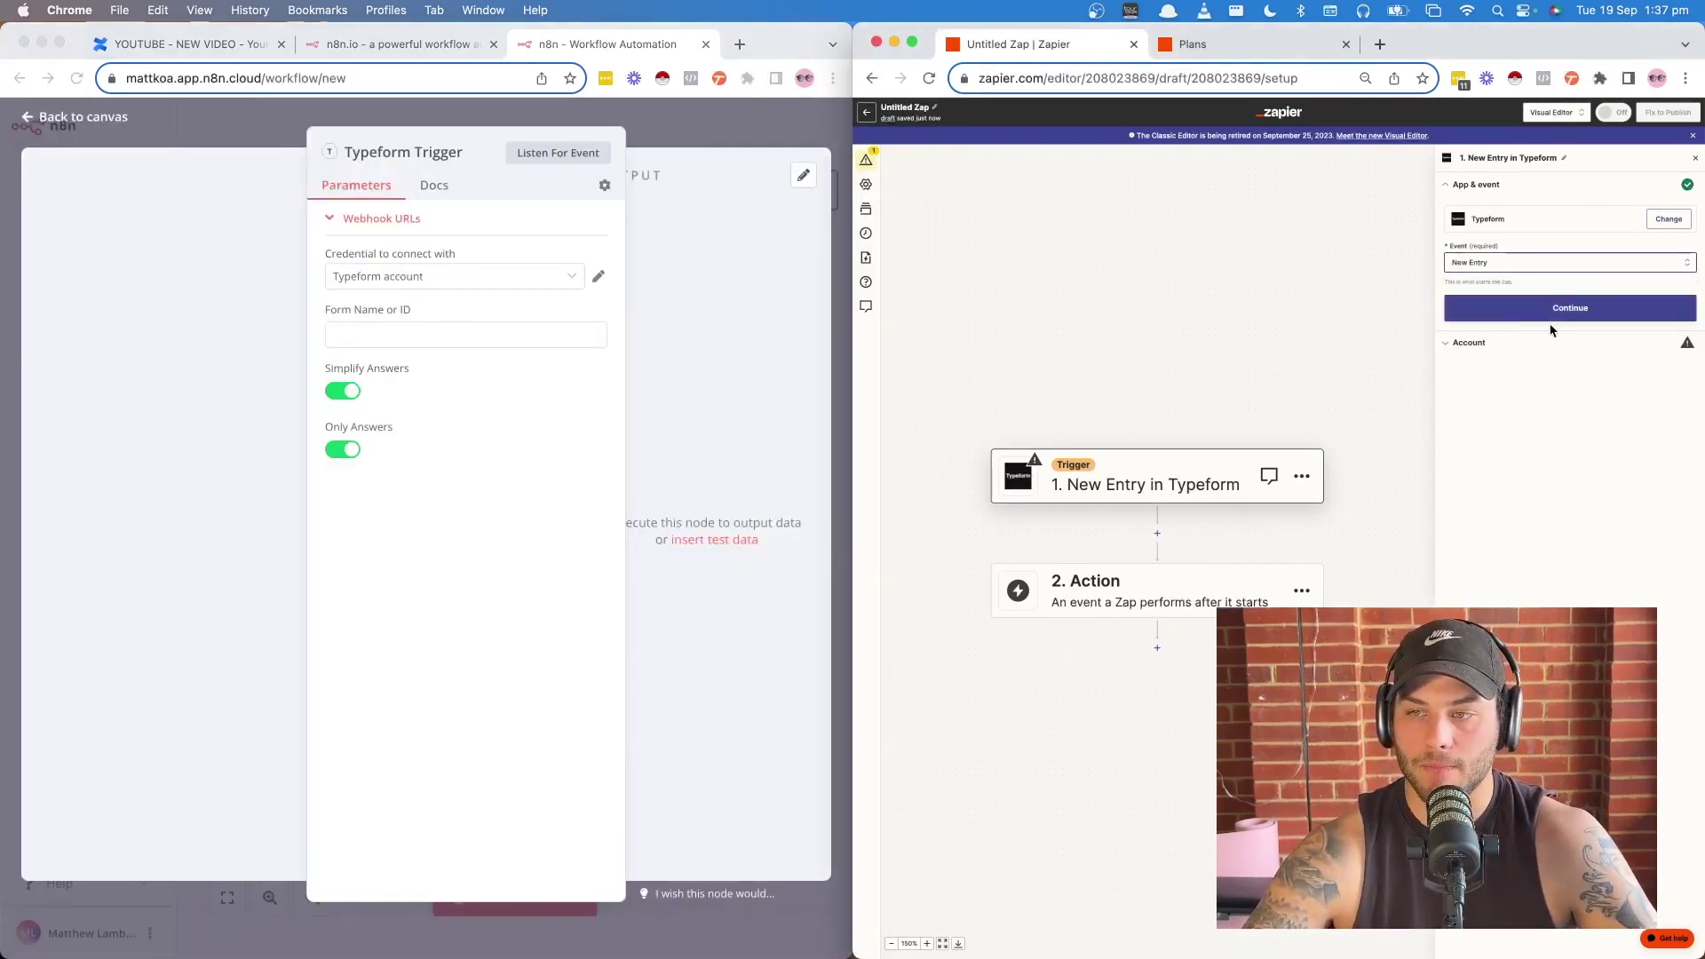
{"action": "left_click", "coordinate": [1554, 318]}
{"action": "left_click", "coordinate": [1665, 245]}
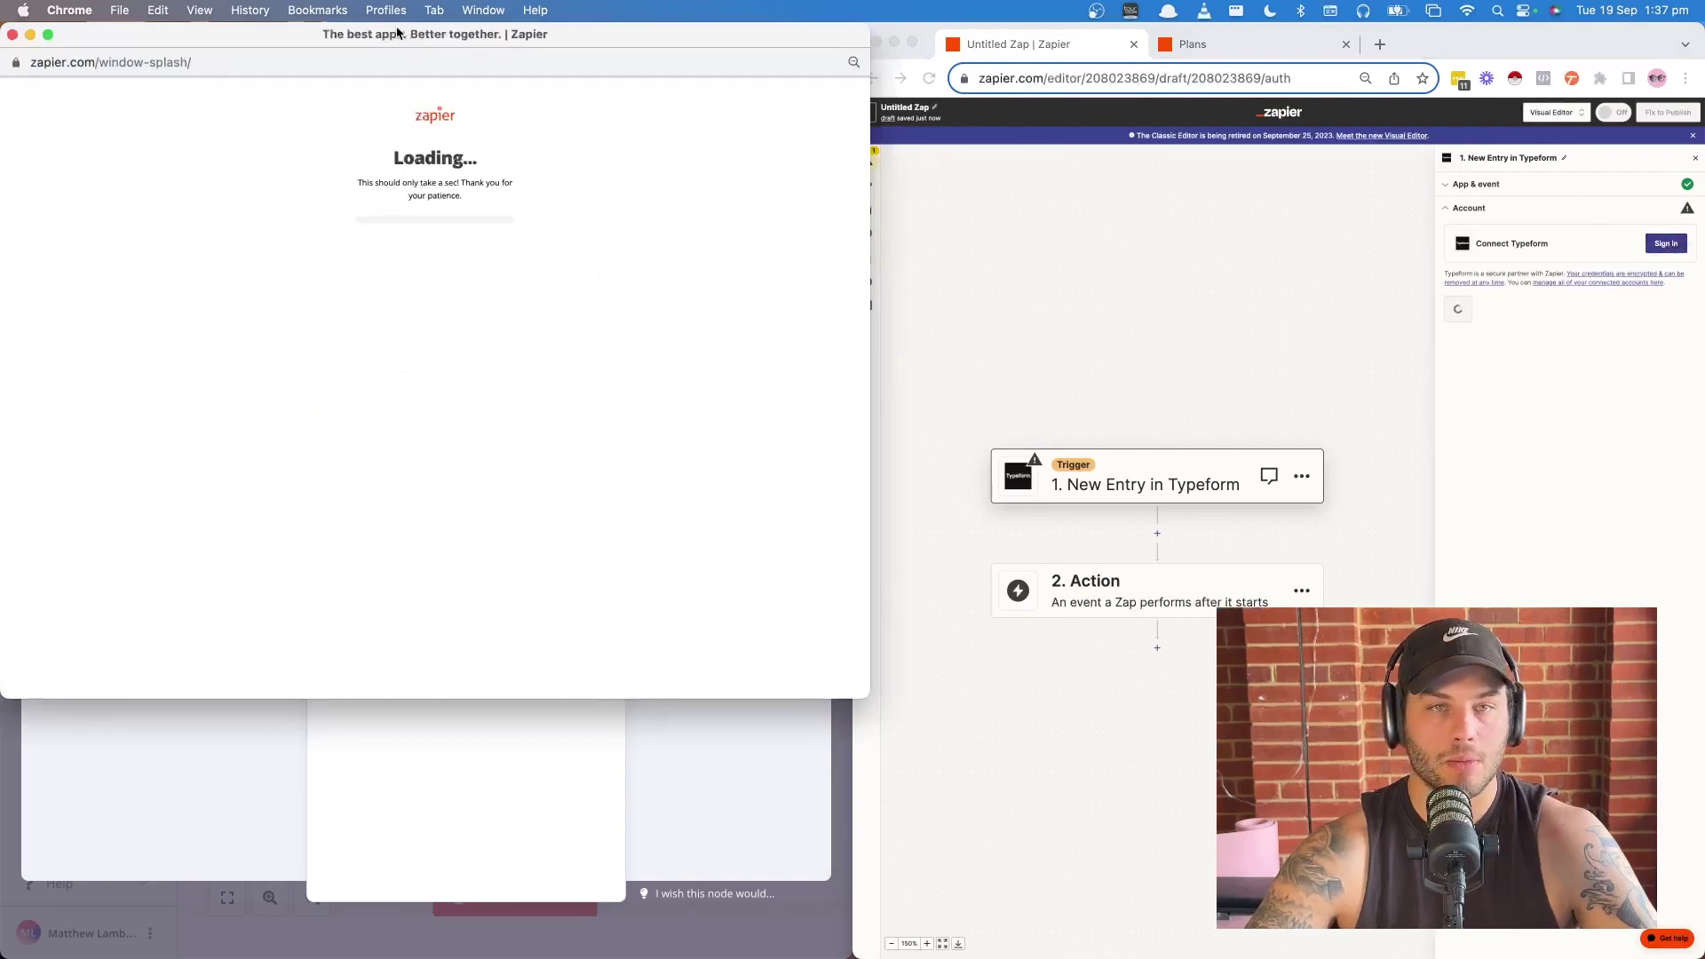
- Confirm the connected Typeform account in Zapier and continue to the trigger's Form setting
{"action": "left_click_drag", "start_coordinate": [392, 27], "coordinate": [1136, 108]}
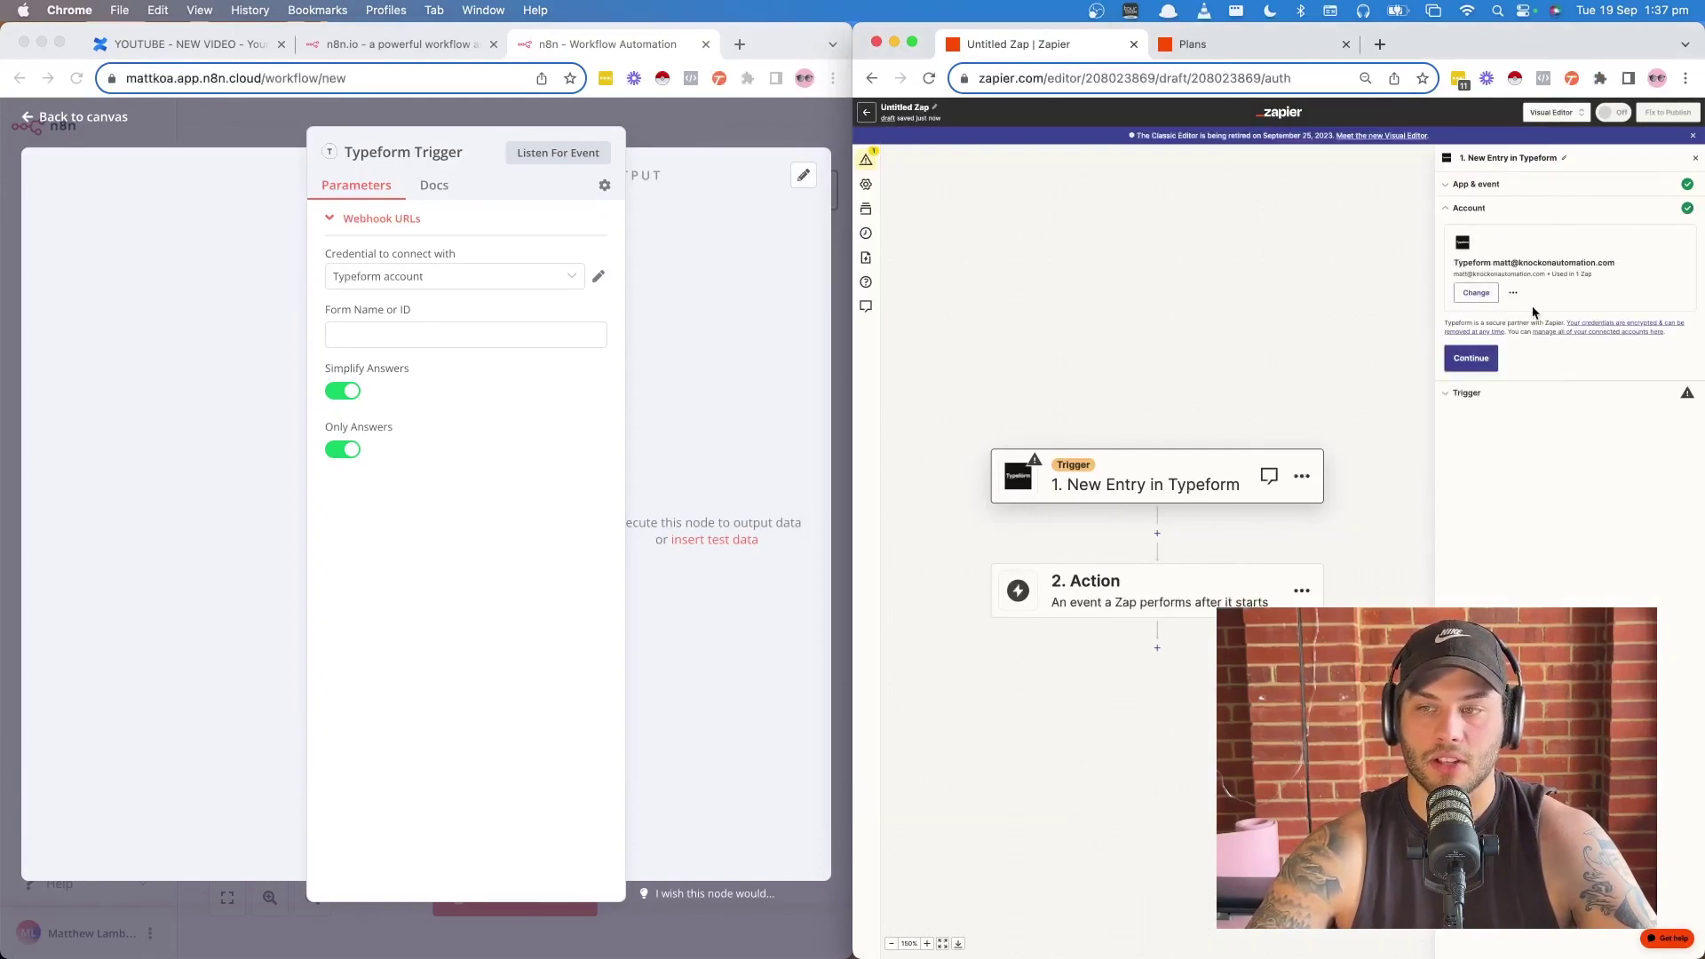
{"action": "left_click", "coordinate": [1456, 359]}
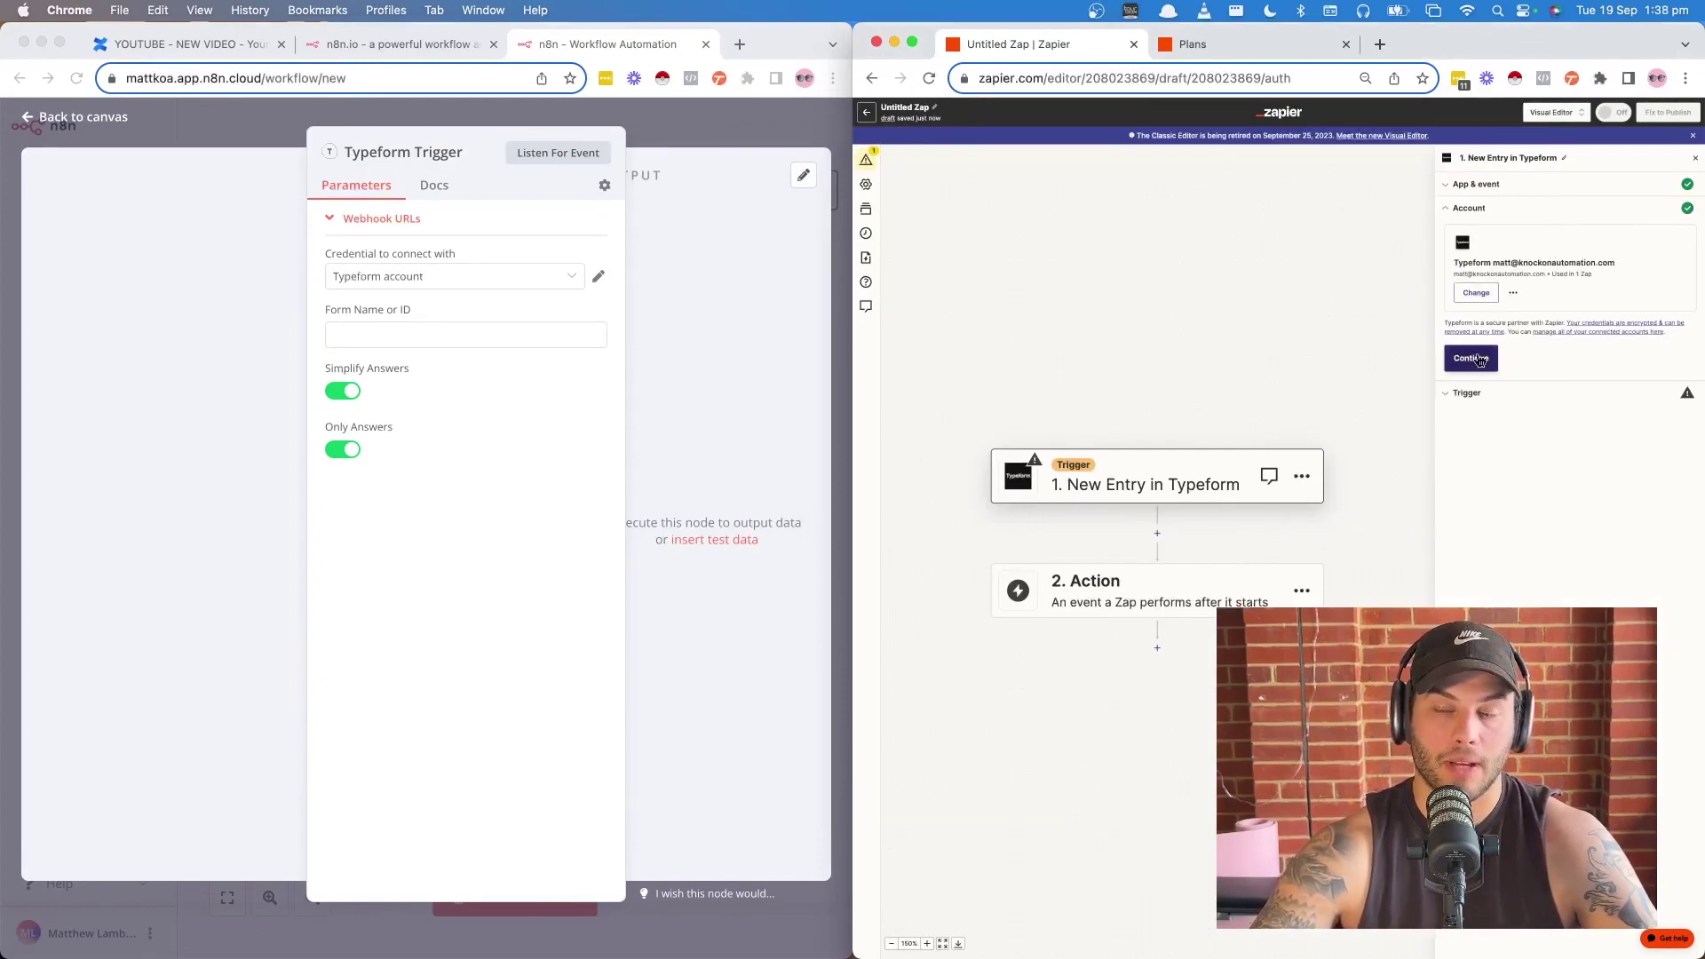
{"action": "left_click", "coordinate": [1481, 364]}
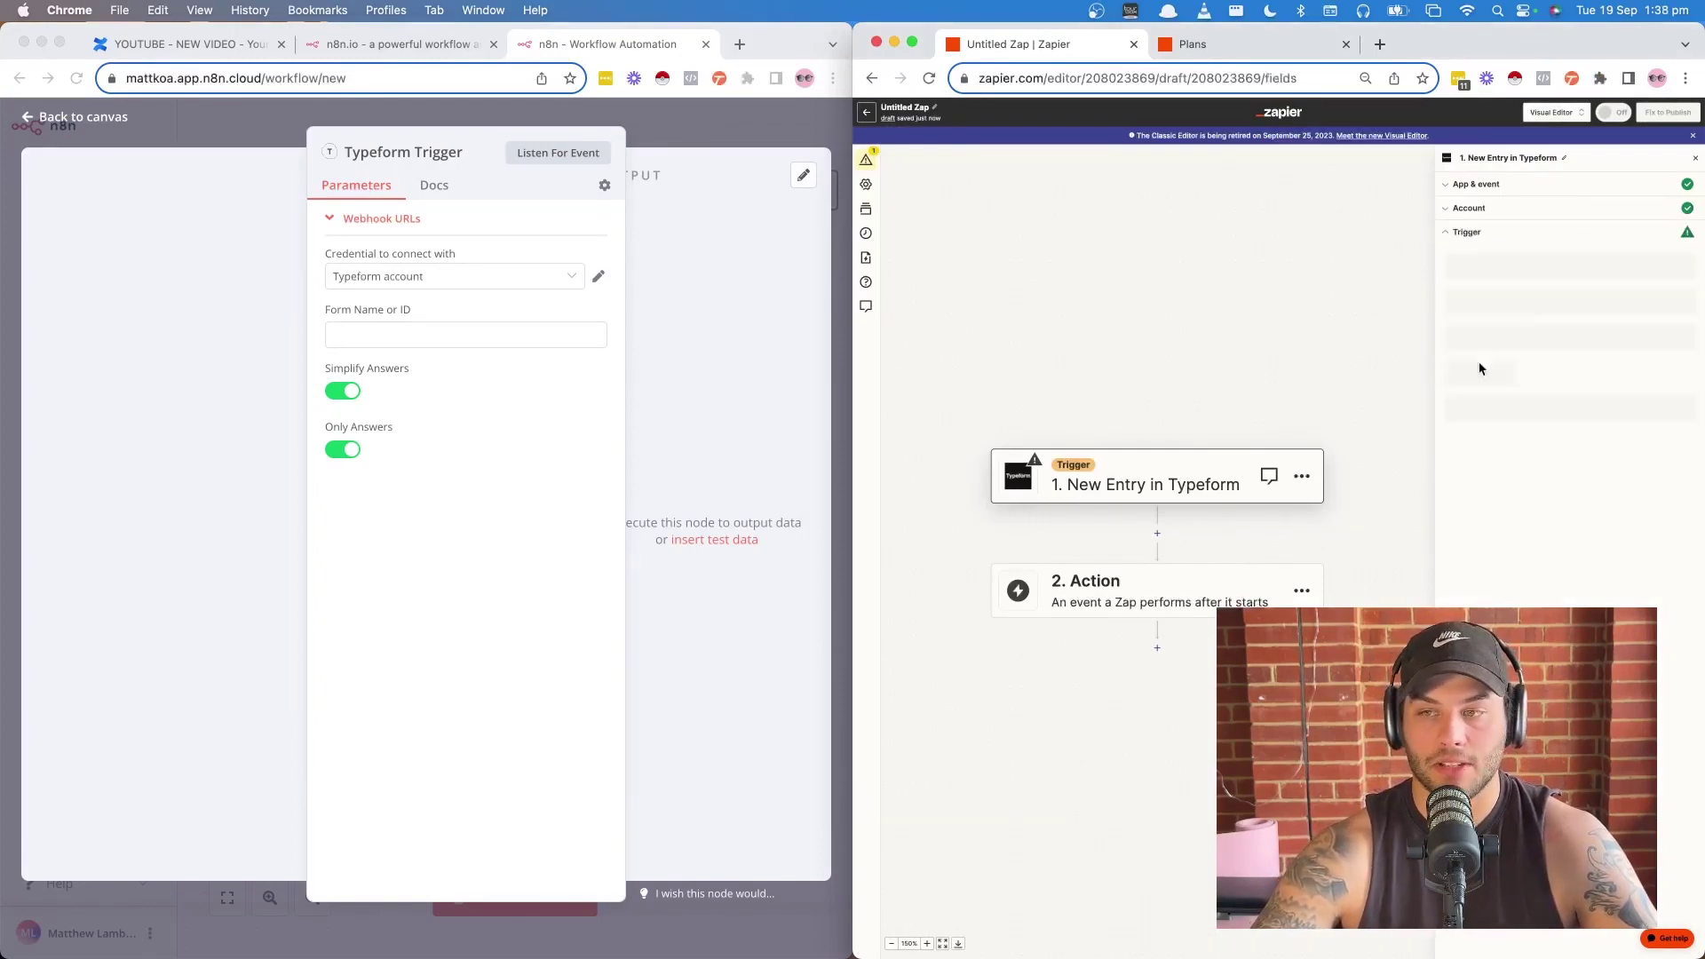
{"action": "left_click", "coordinate": [374, 335]}
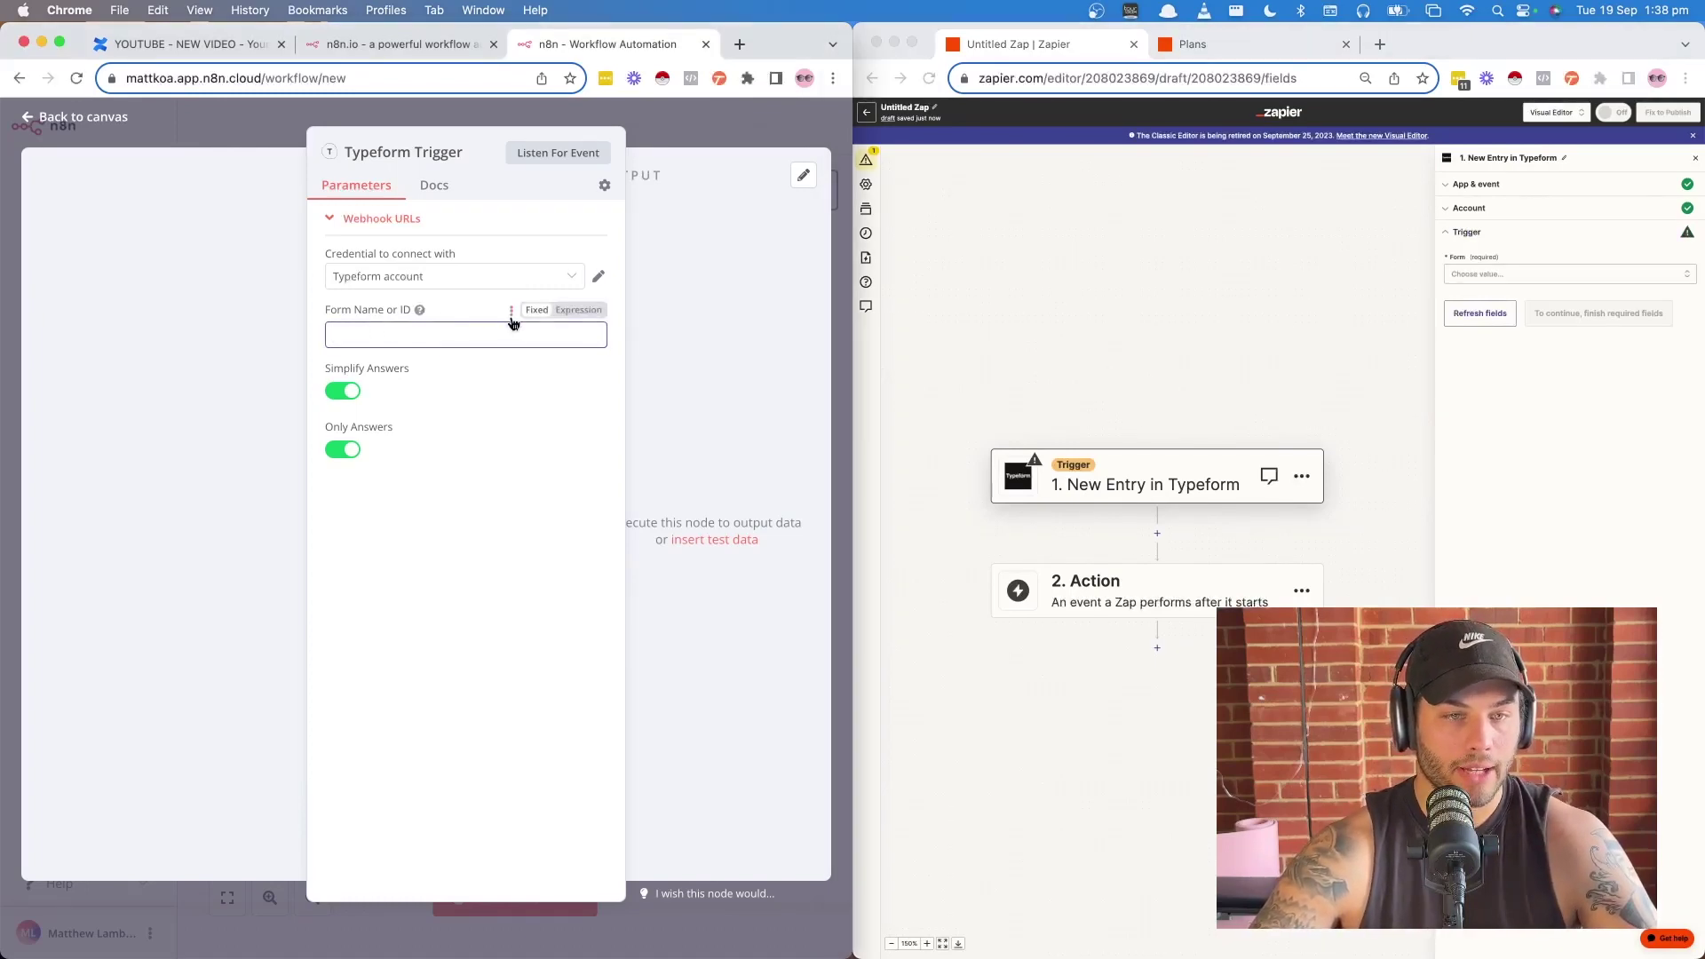
- Set Form Name or ID to COACHING TEMPLATE (OFFBOARDING) and listen for a test event
{"action": "left_click", "coordinate": [577, 335]}
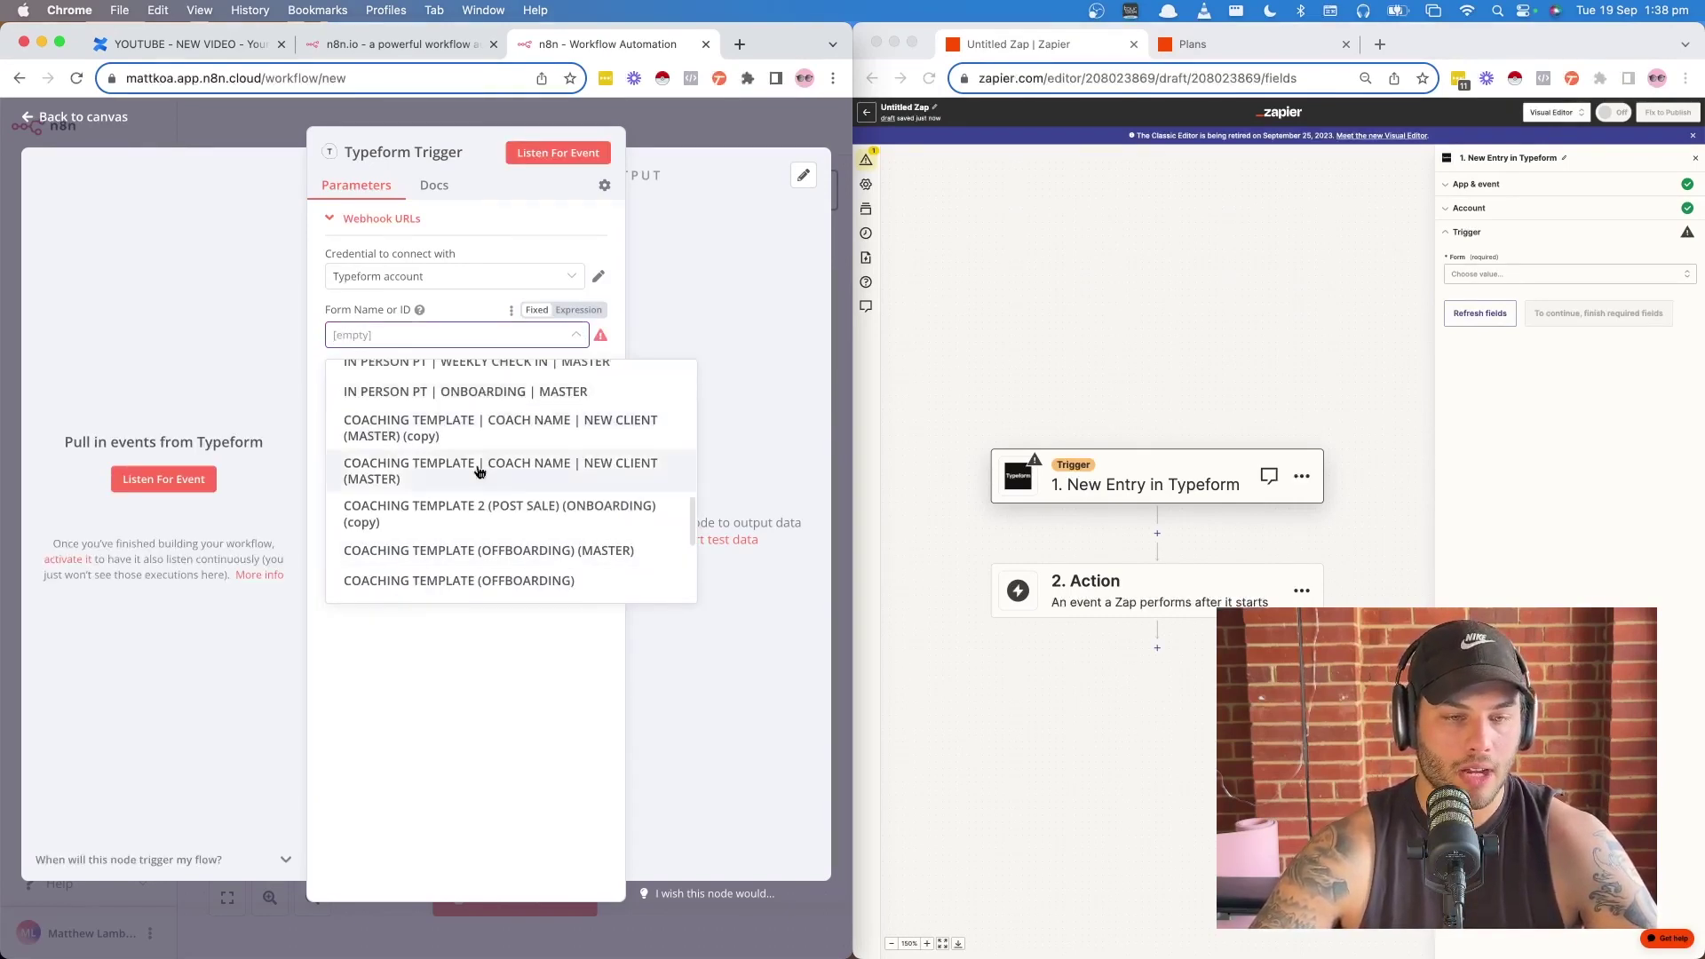
{"action": "left_click", "coordinate": [455, 581]}
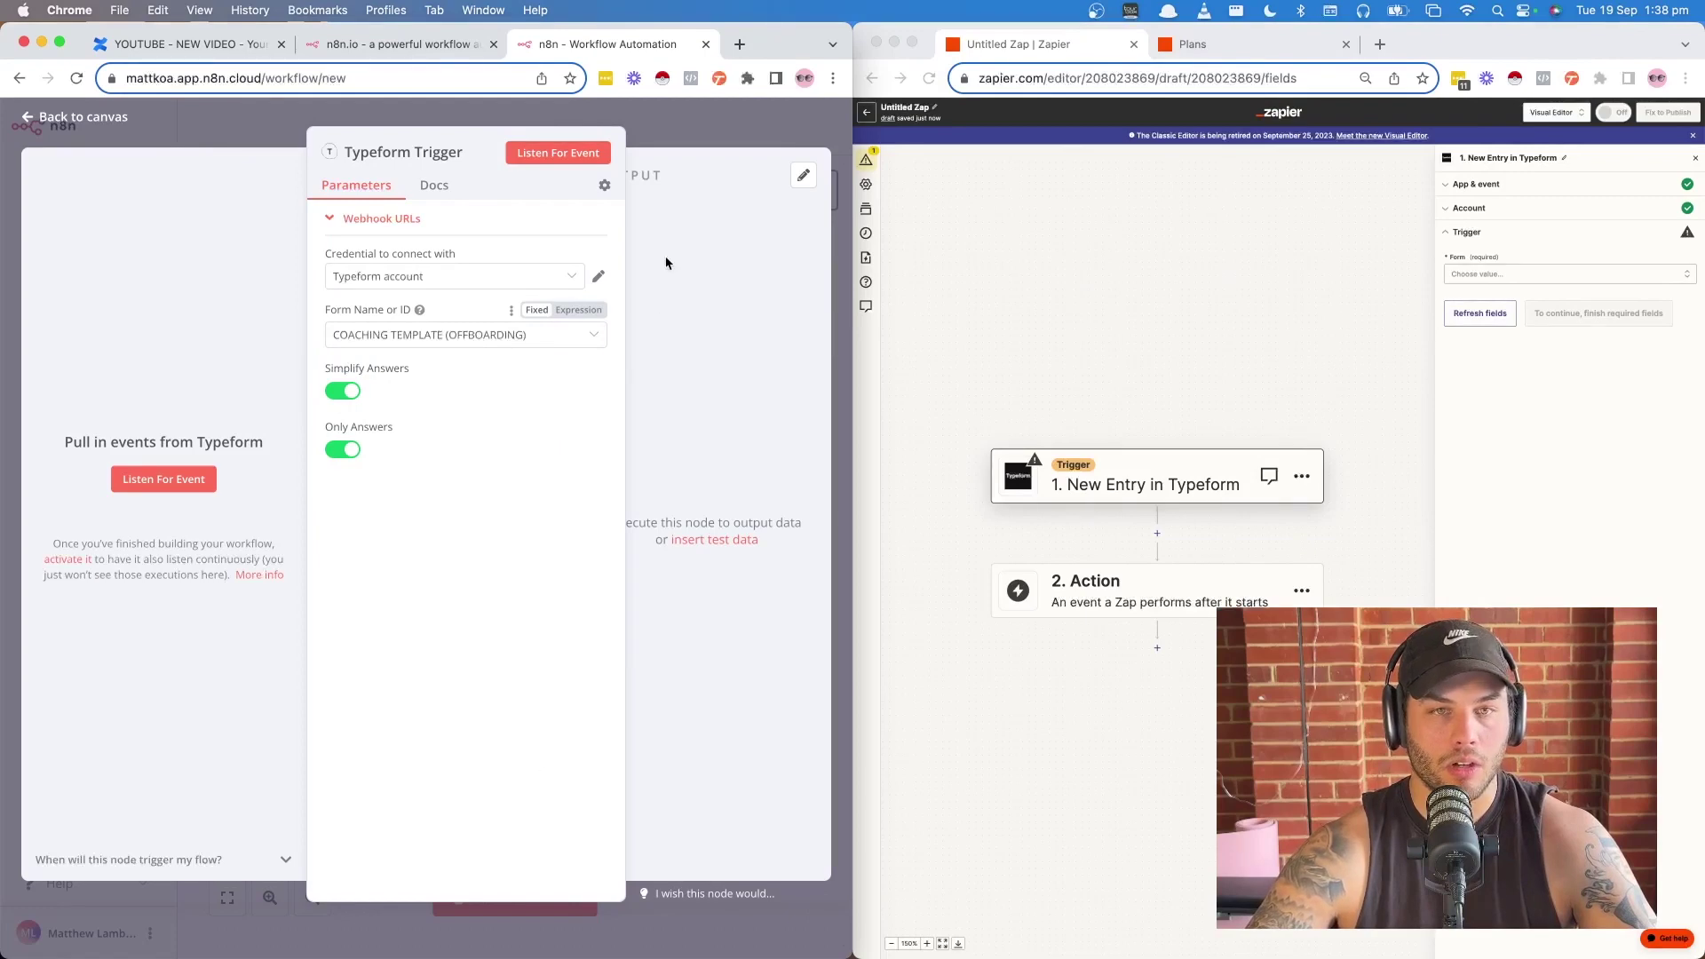
{"action": "left_click", "coordinate": [557, 153]}
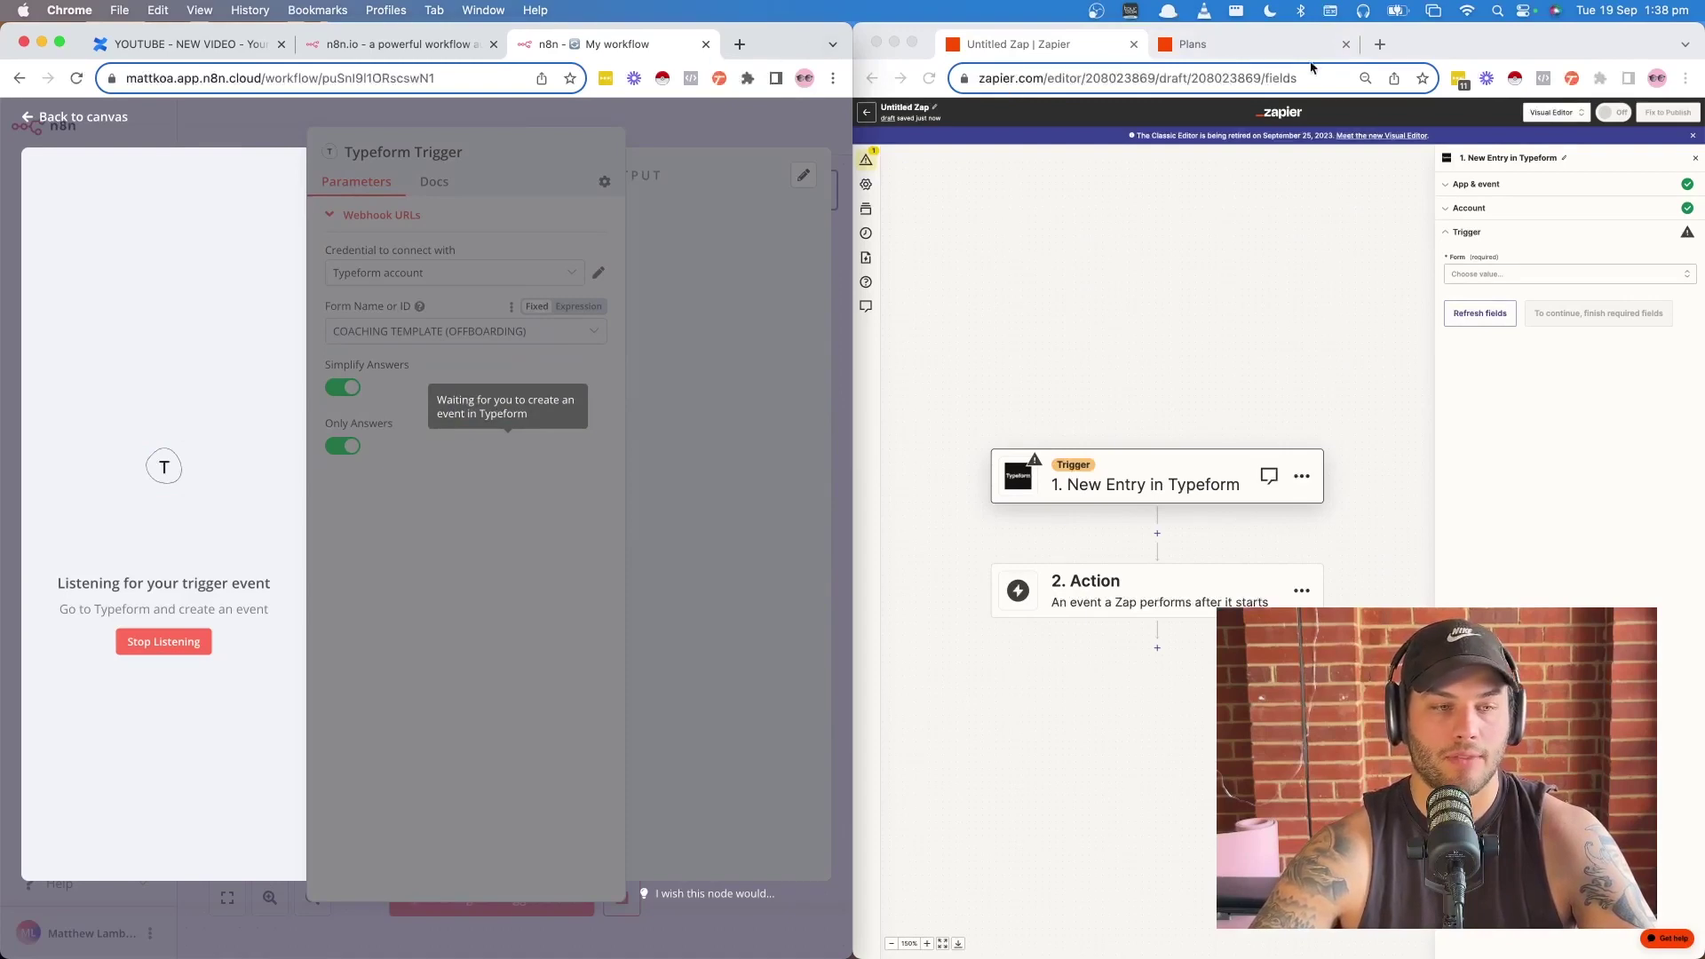
- Submit a test response to the live offboarding form with a dummy name and email
{"action": "left_click", "coordinate": [1379, 44]}
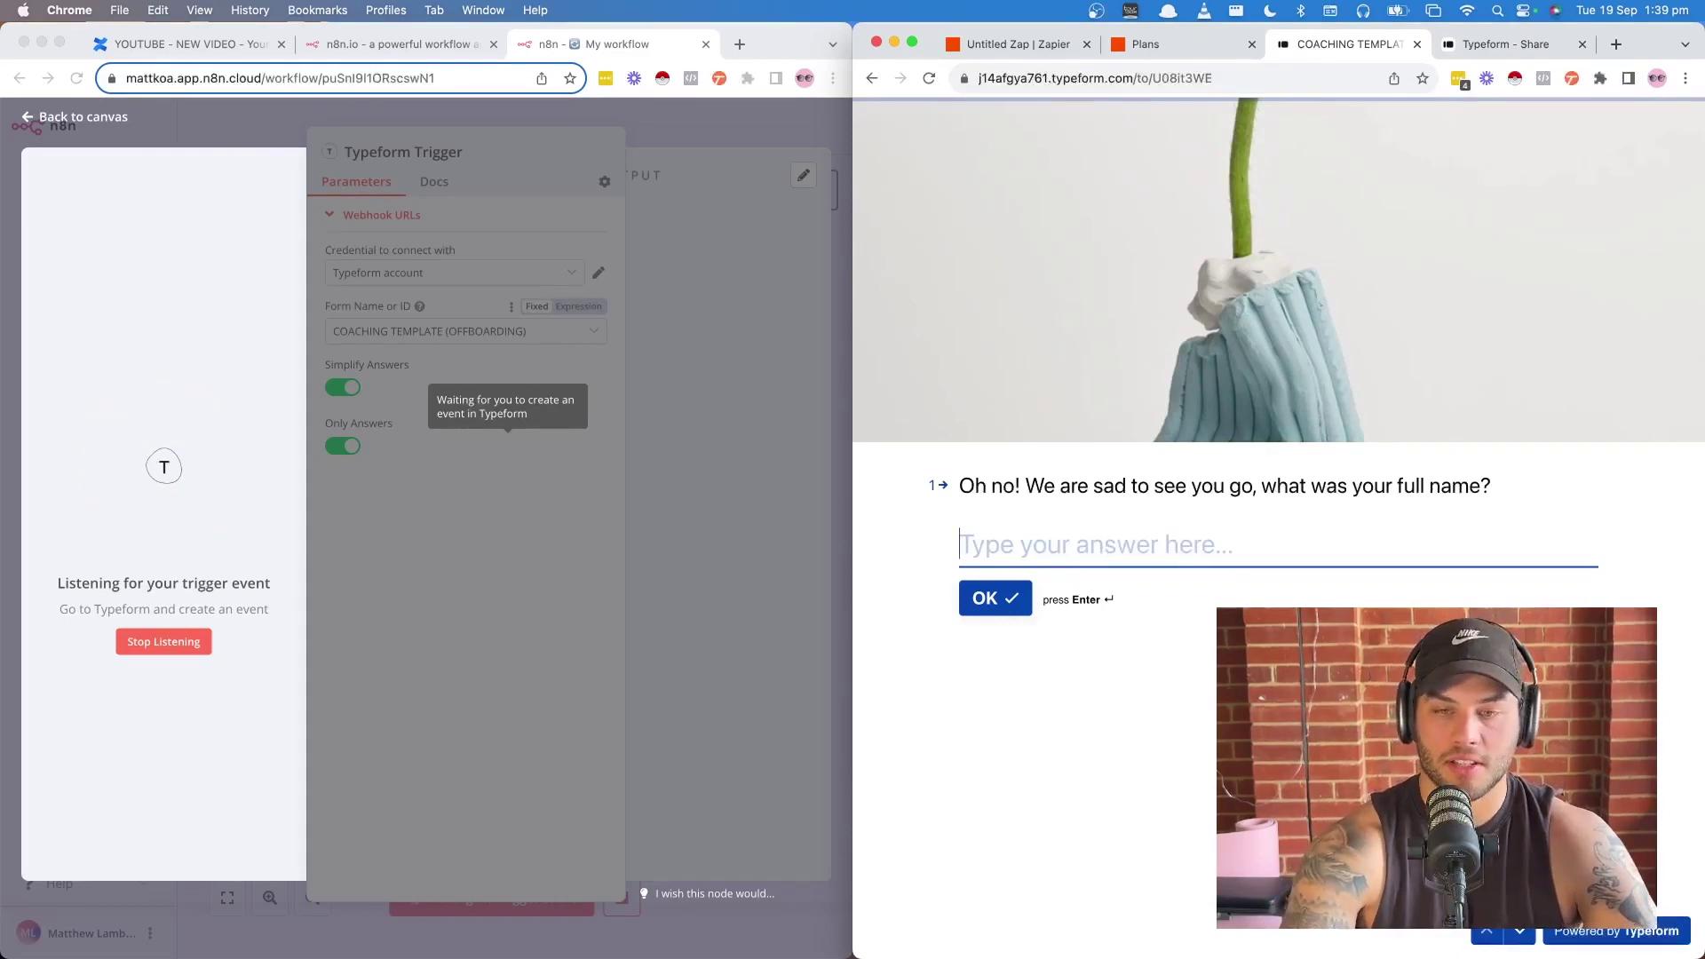
{"action": "type", "text": ";sadjohgfasdg"}
{"action": "left_click", "coordinate": [982, 601]}
{"action": "type", "text": "asdfasdf@"}
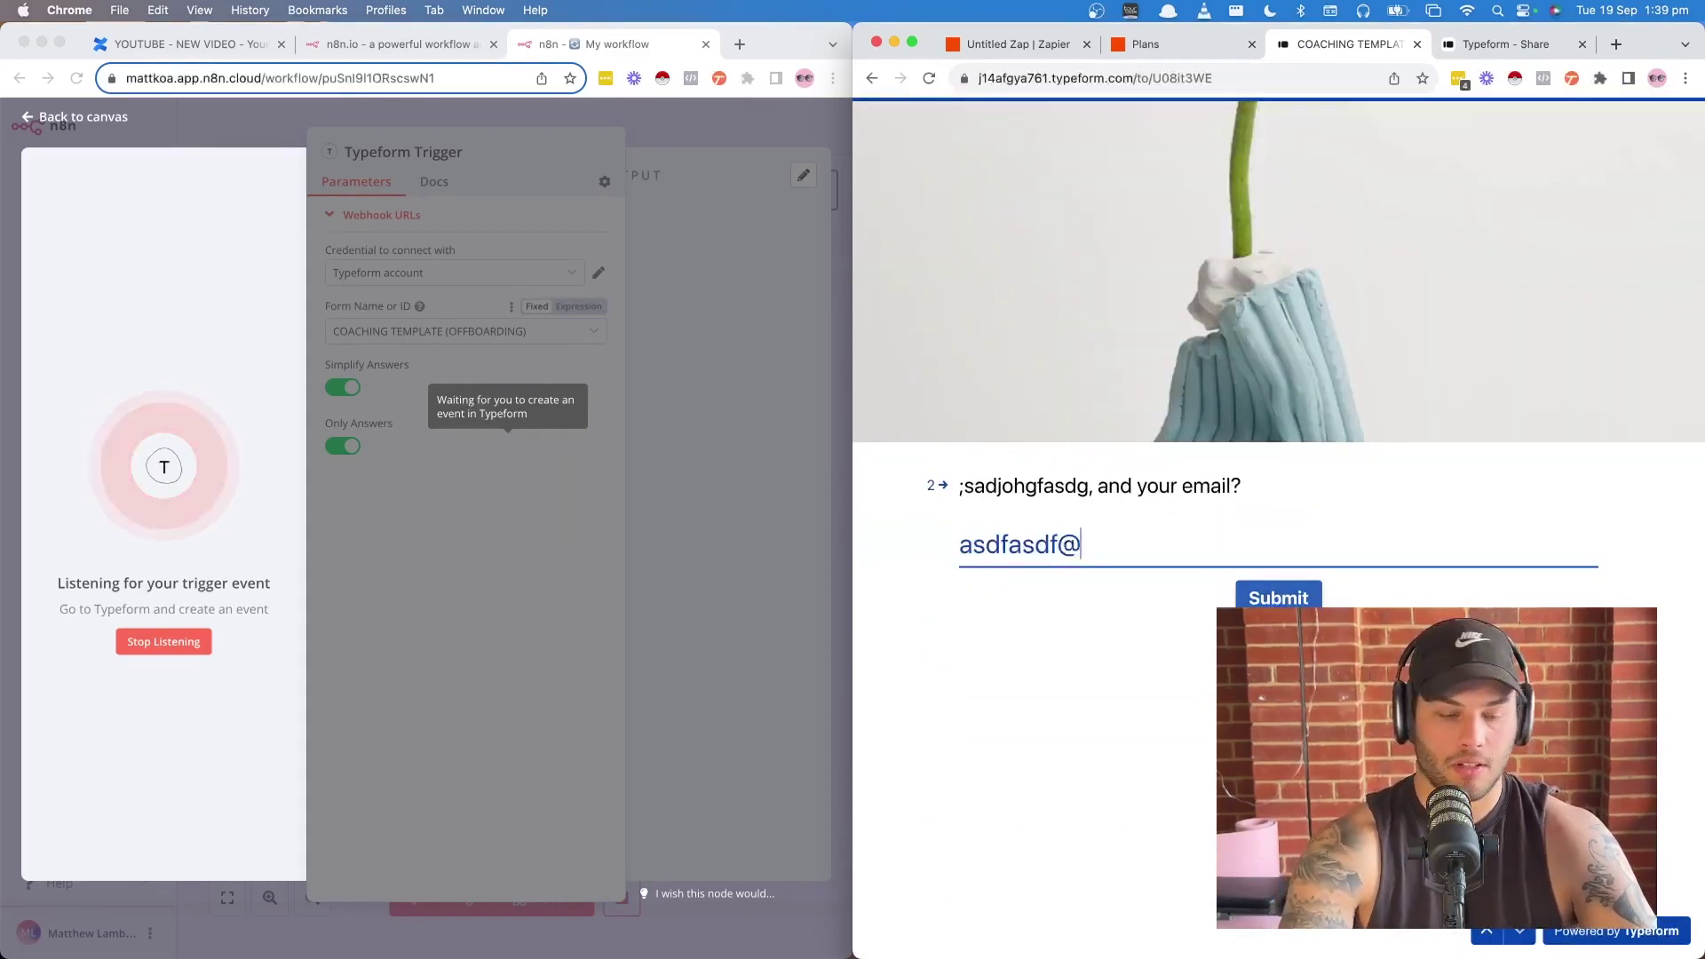
{"action": "type", "text": "sdfough/cpj"}
{"action": "key", "text": "BackSpace"}
{"action": "key", "text": "BackSpace"}
{"action": "key", "text": "BackSpace"}
{"action": "key", "text": "BackSpace"}
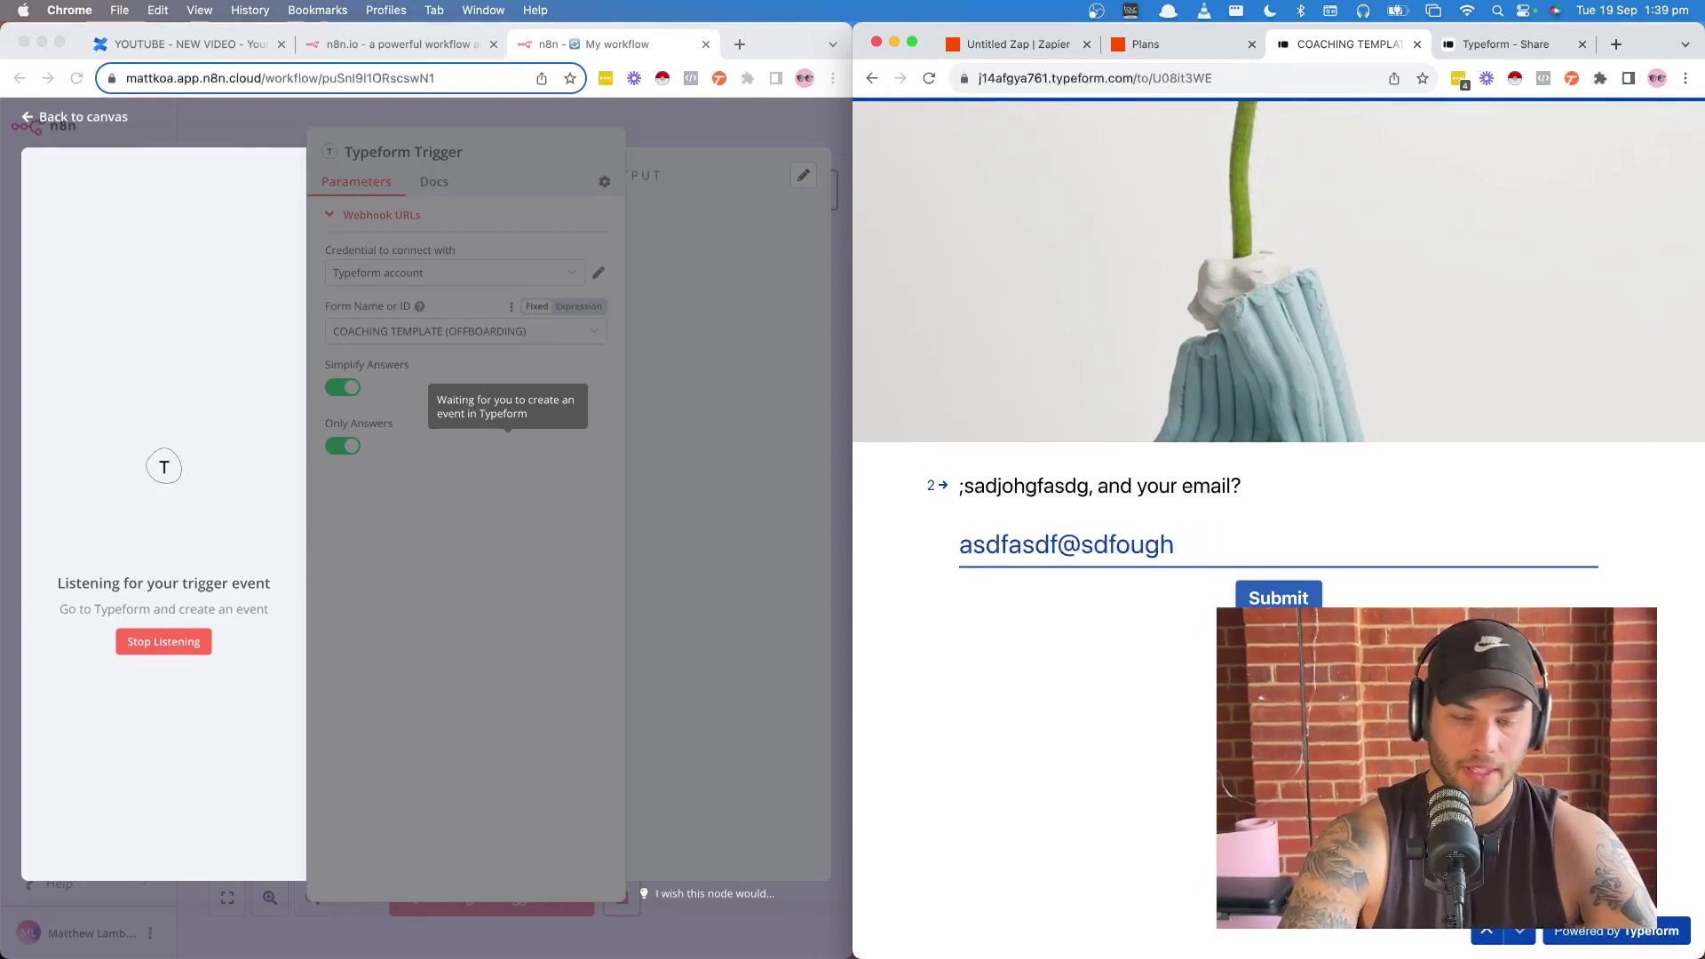
{"action": "key", "text": "Return"}
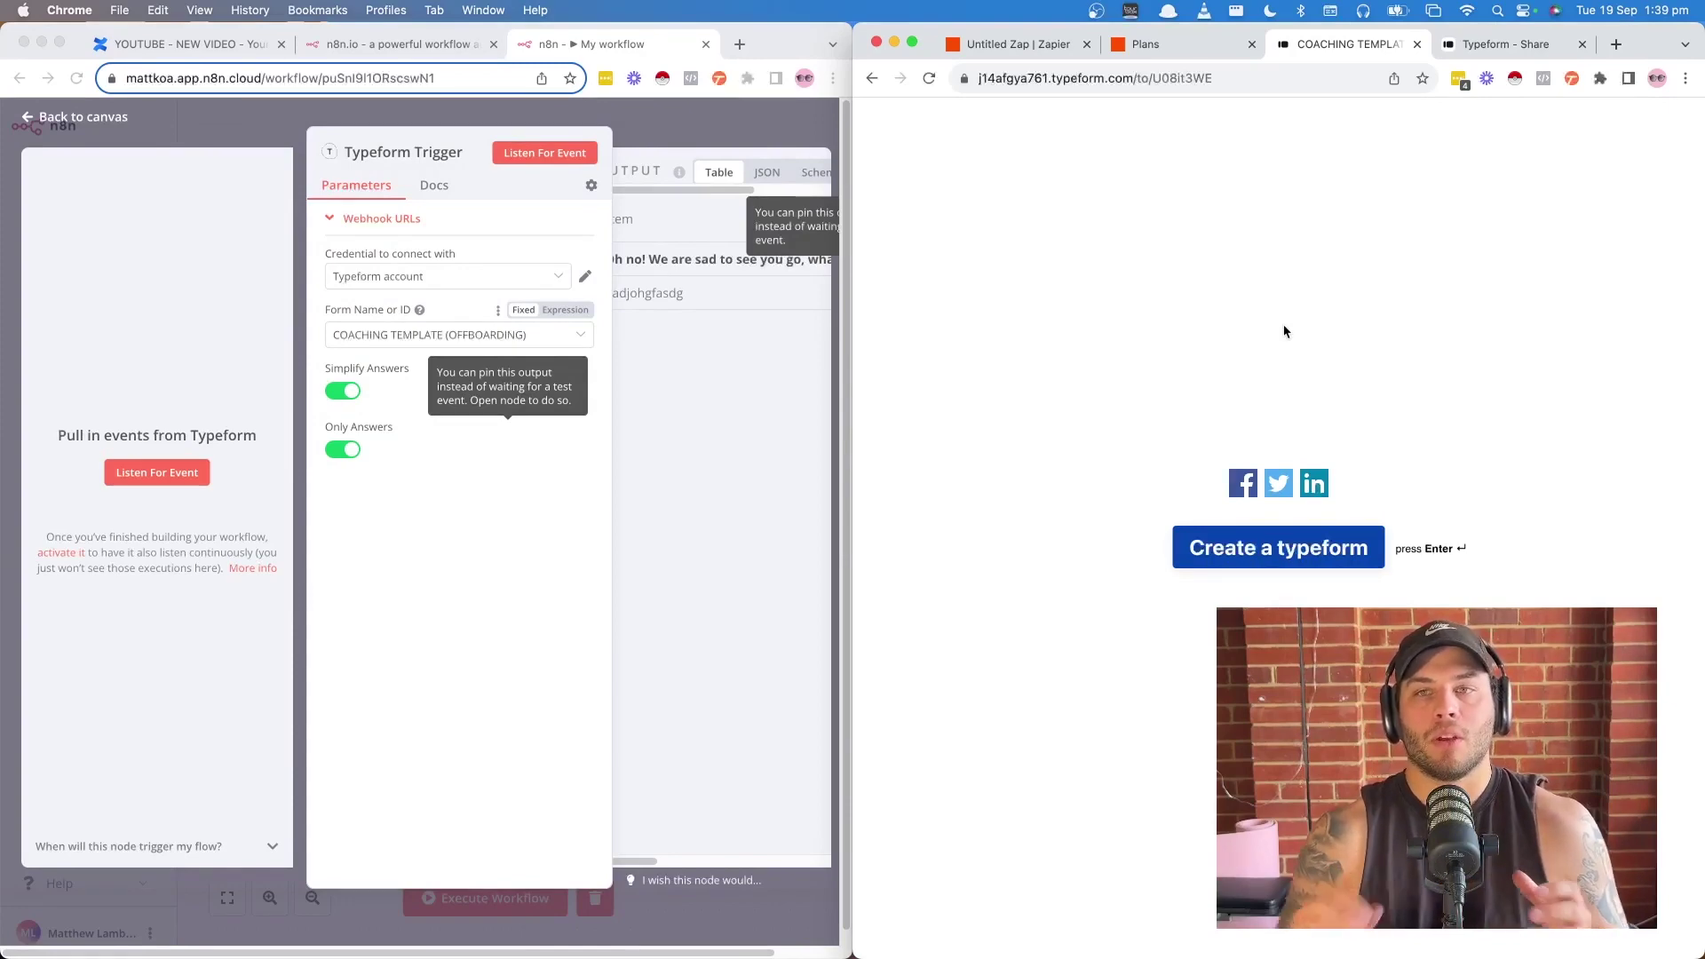
- Select the COACHING TEMPLATE (OFFBOARDING) form in Zapier, test the trigger, and keep Entry A
{"action": "left_click", "coordinate": [1147, 45]}
{"action": "left_click", "coordinate": [1030, 45]}
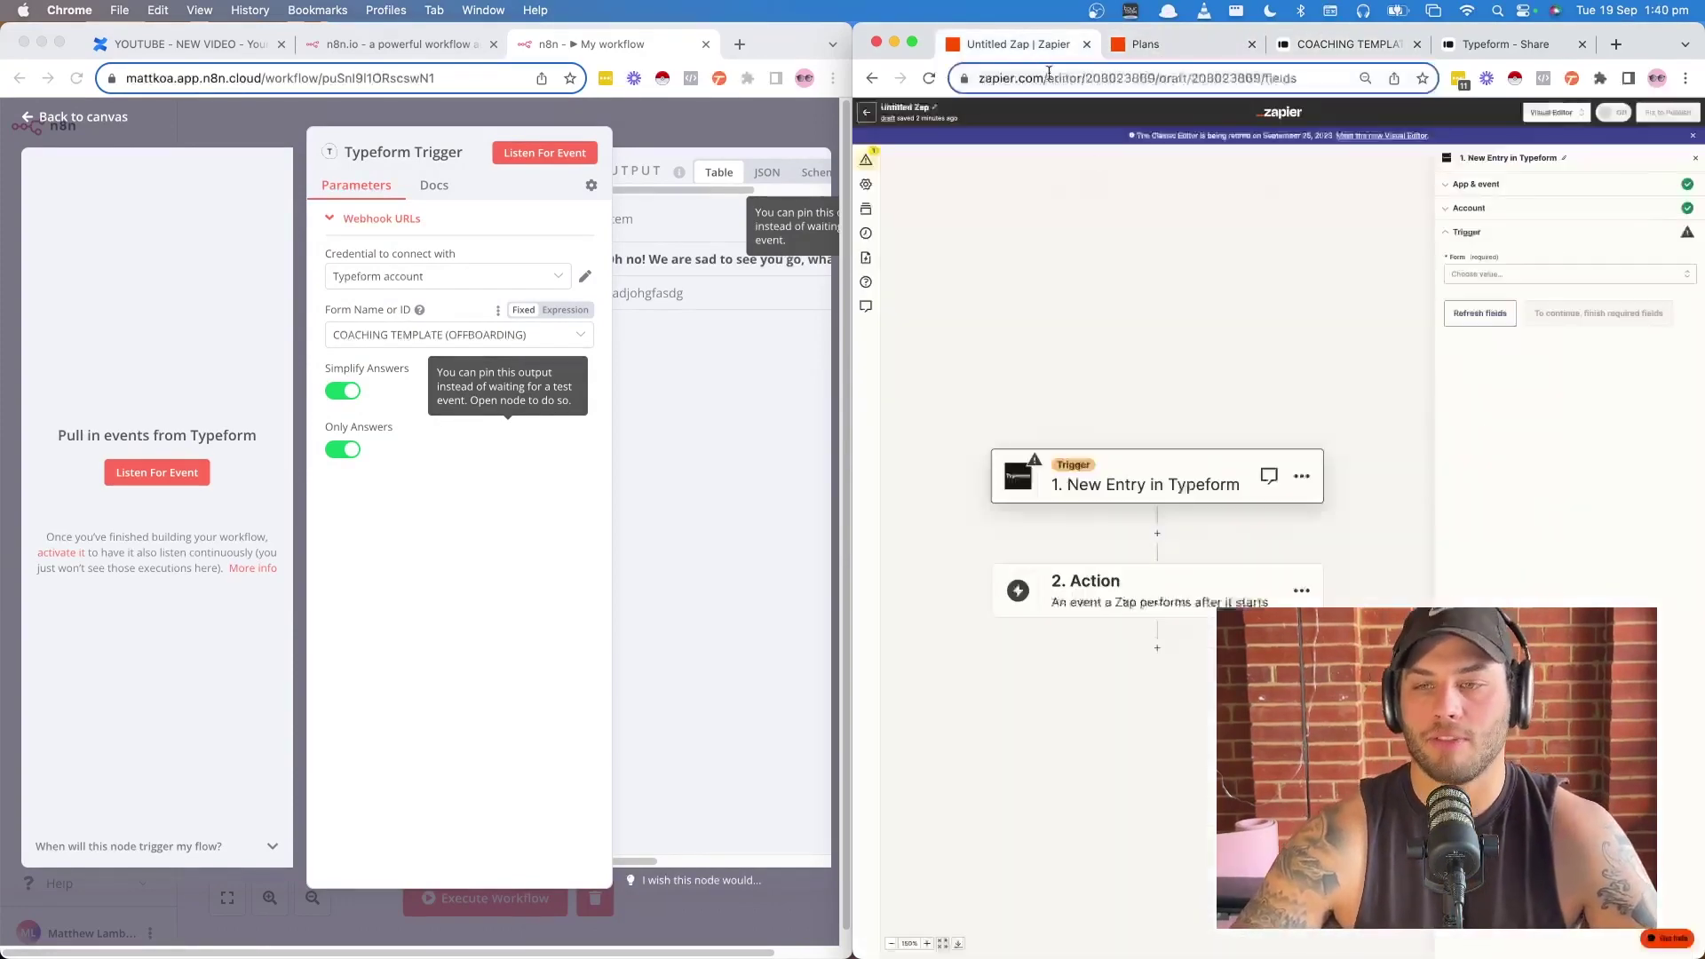
{"action": "left_click", "coordinate": [1488, 274]}
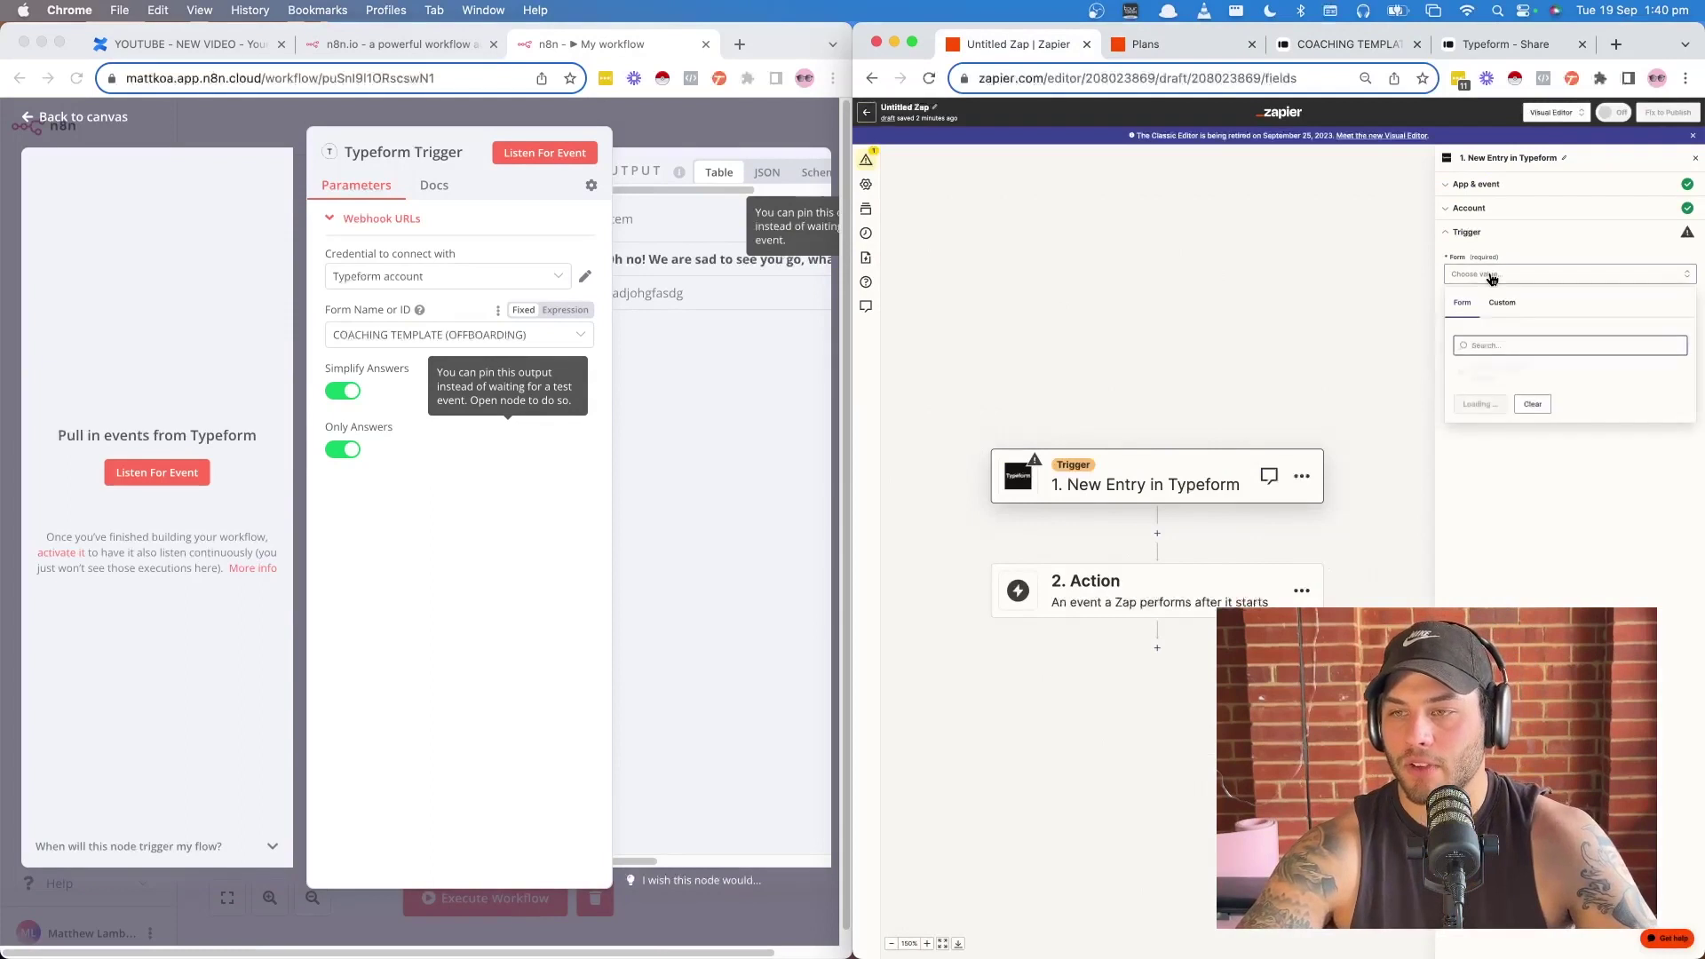
{"action": "left_click", "coordinate": [1491, 370]}
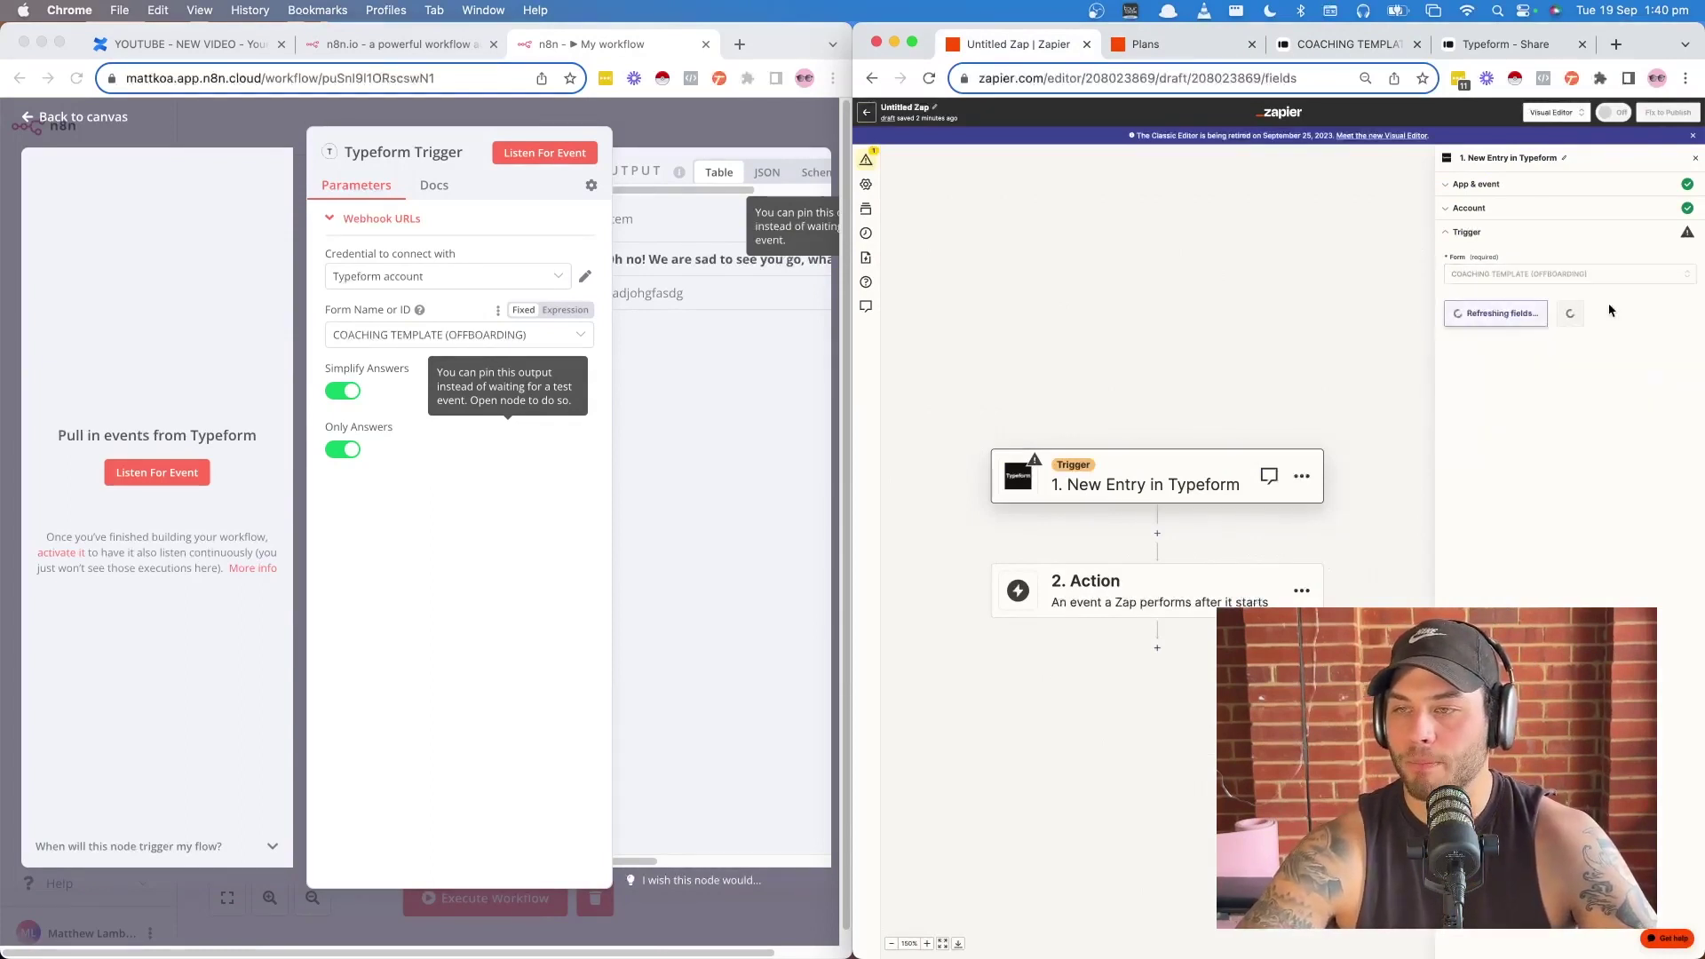
{"action": "left_click", "coordinate": [1501, 314]}
{"action": "left_click", "coordinate": [1568, 411]}
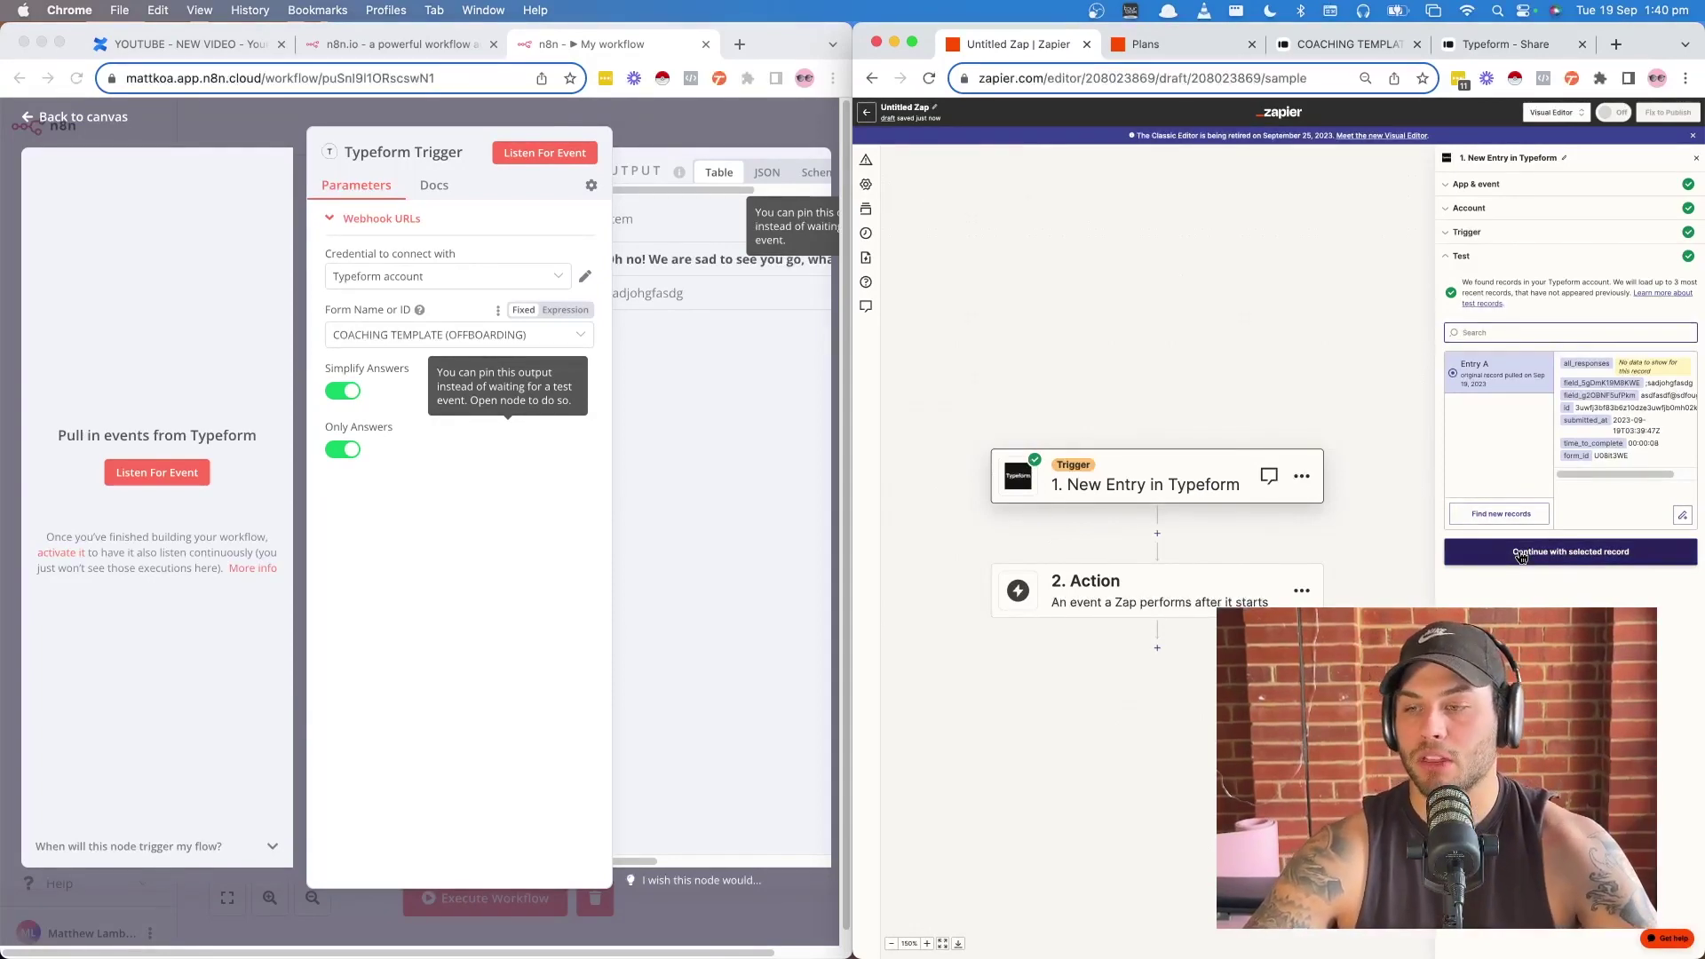
{"action": "left_click", "coordinate": [1520, 554]}
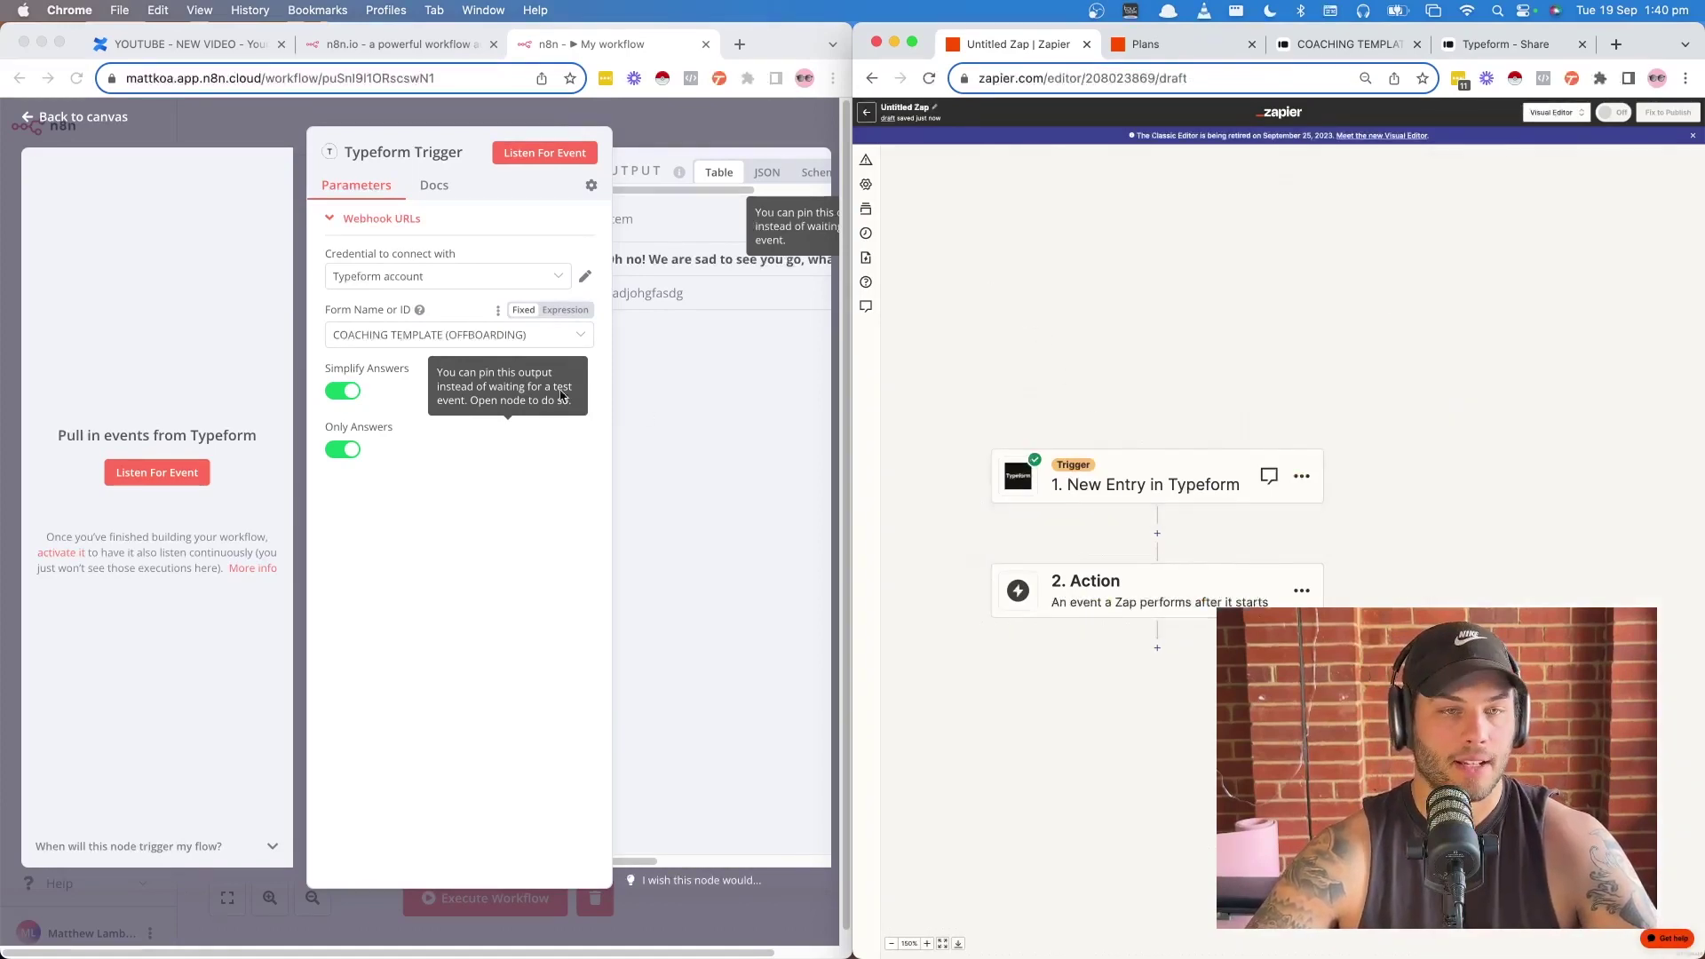
- Zoom out and scroll through the trigger's captured full-name and email answers, then return to the canvas
{"action": "left_click", "coordinate": [430, 578]}
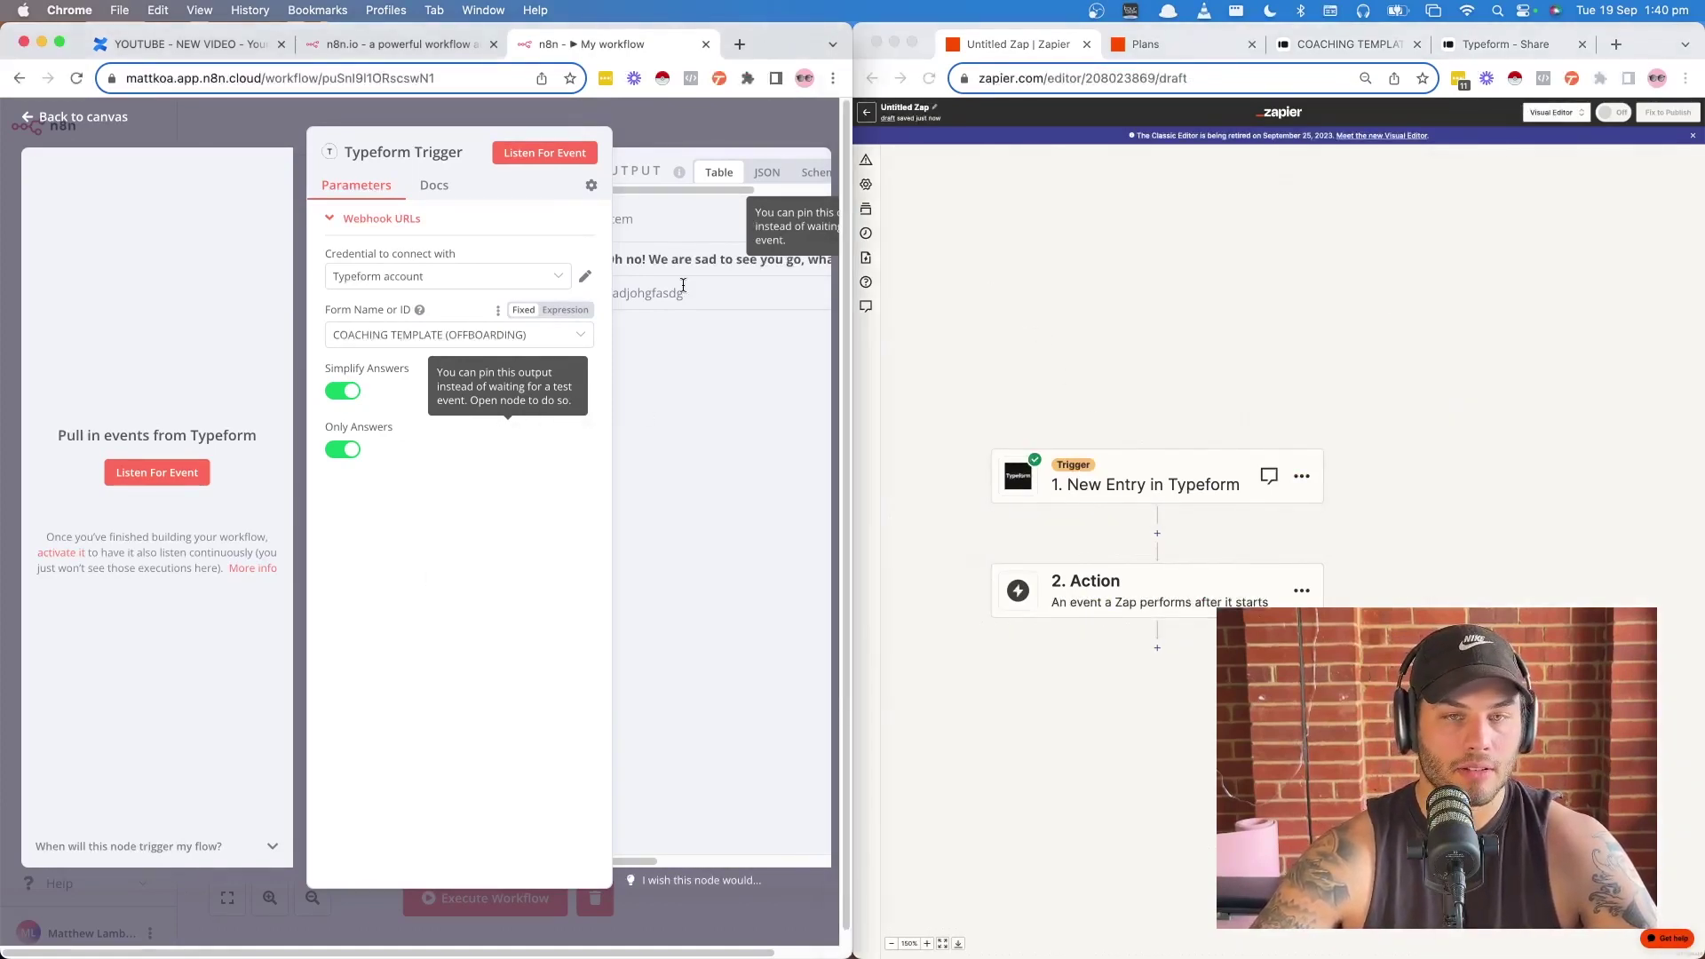
{"action": "key", "text": "super+minus"}
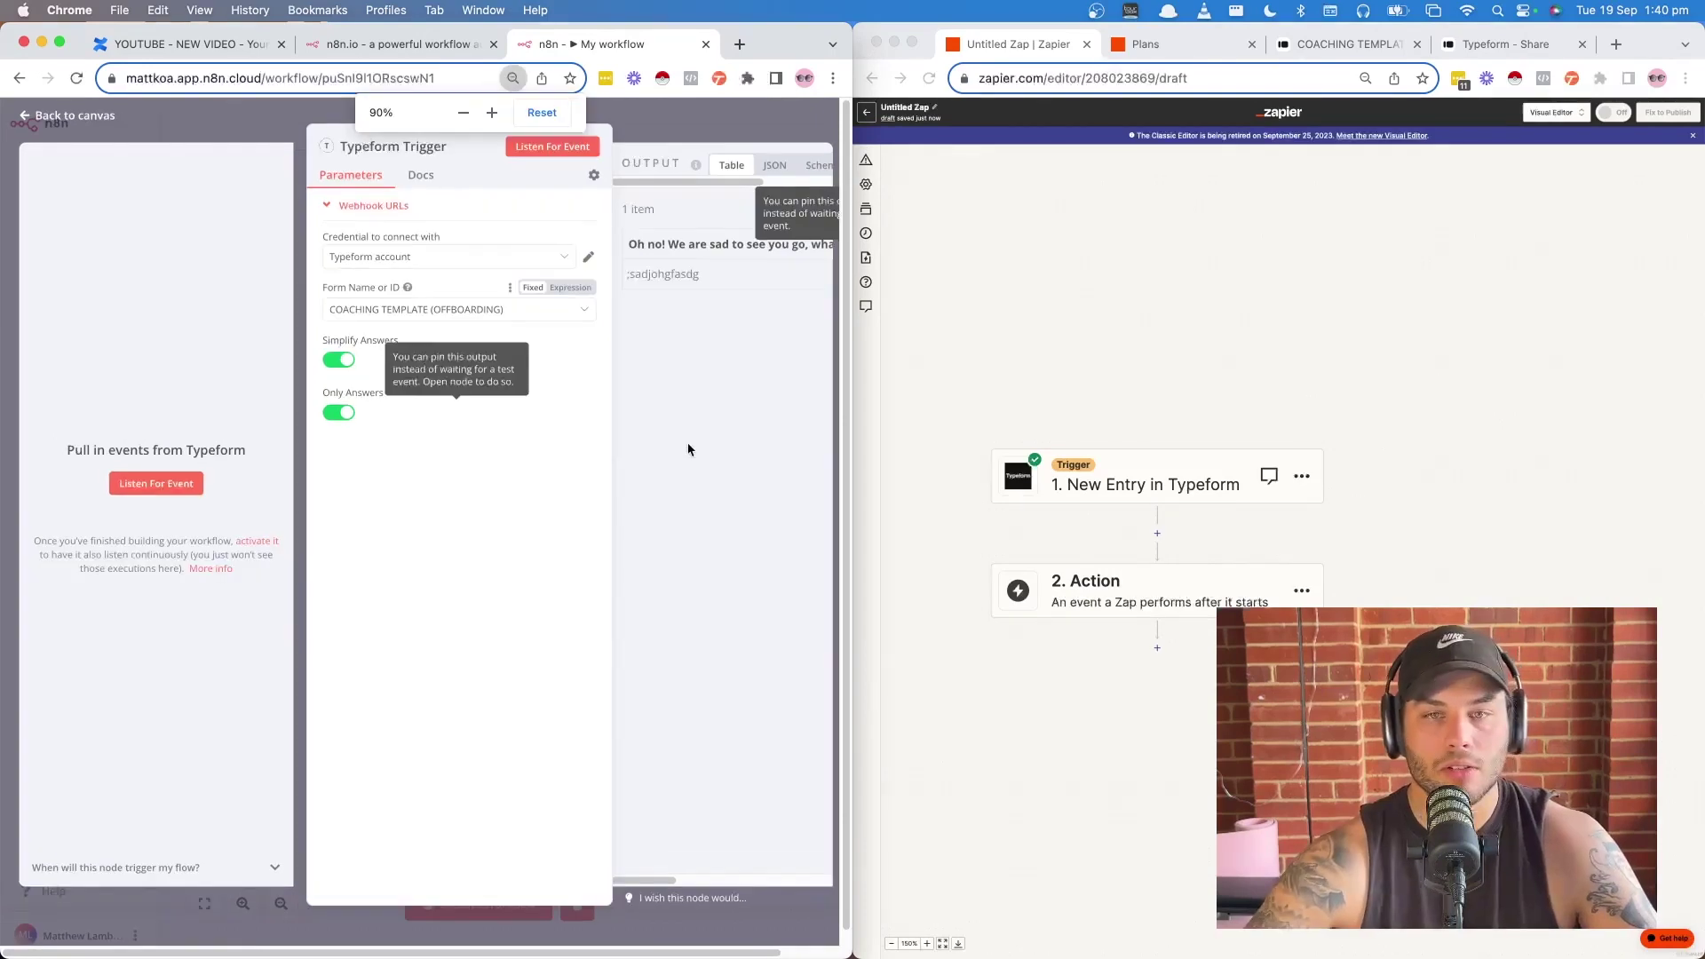
{"action": "scroll", "coordinate": [746, 285], "scroll_direction": "right", "scroll_amount": 10}
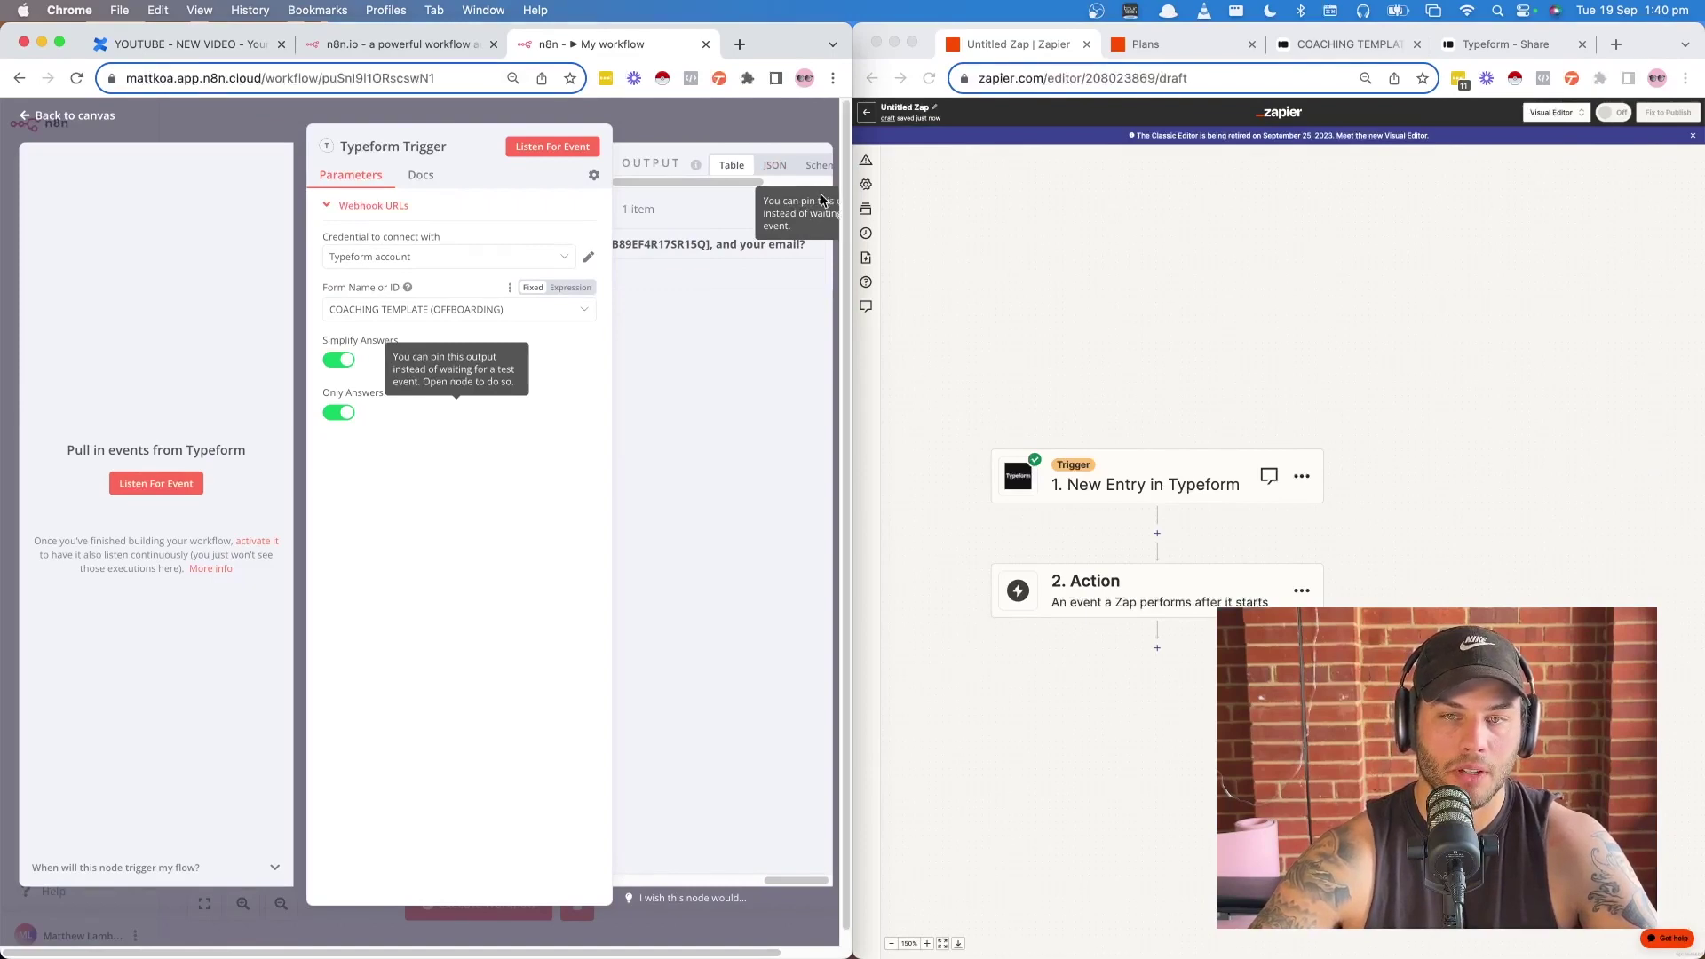
{"action": "left_click", "coordinate": [92, 115]}
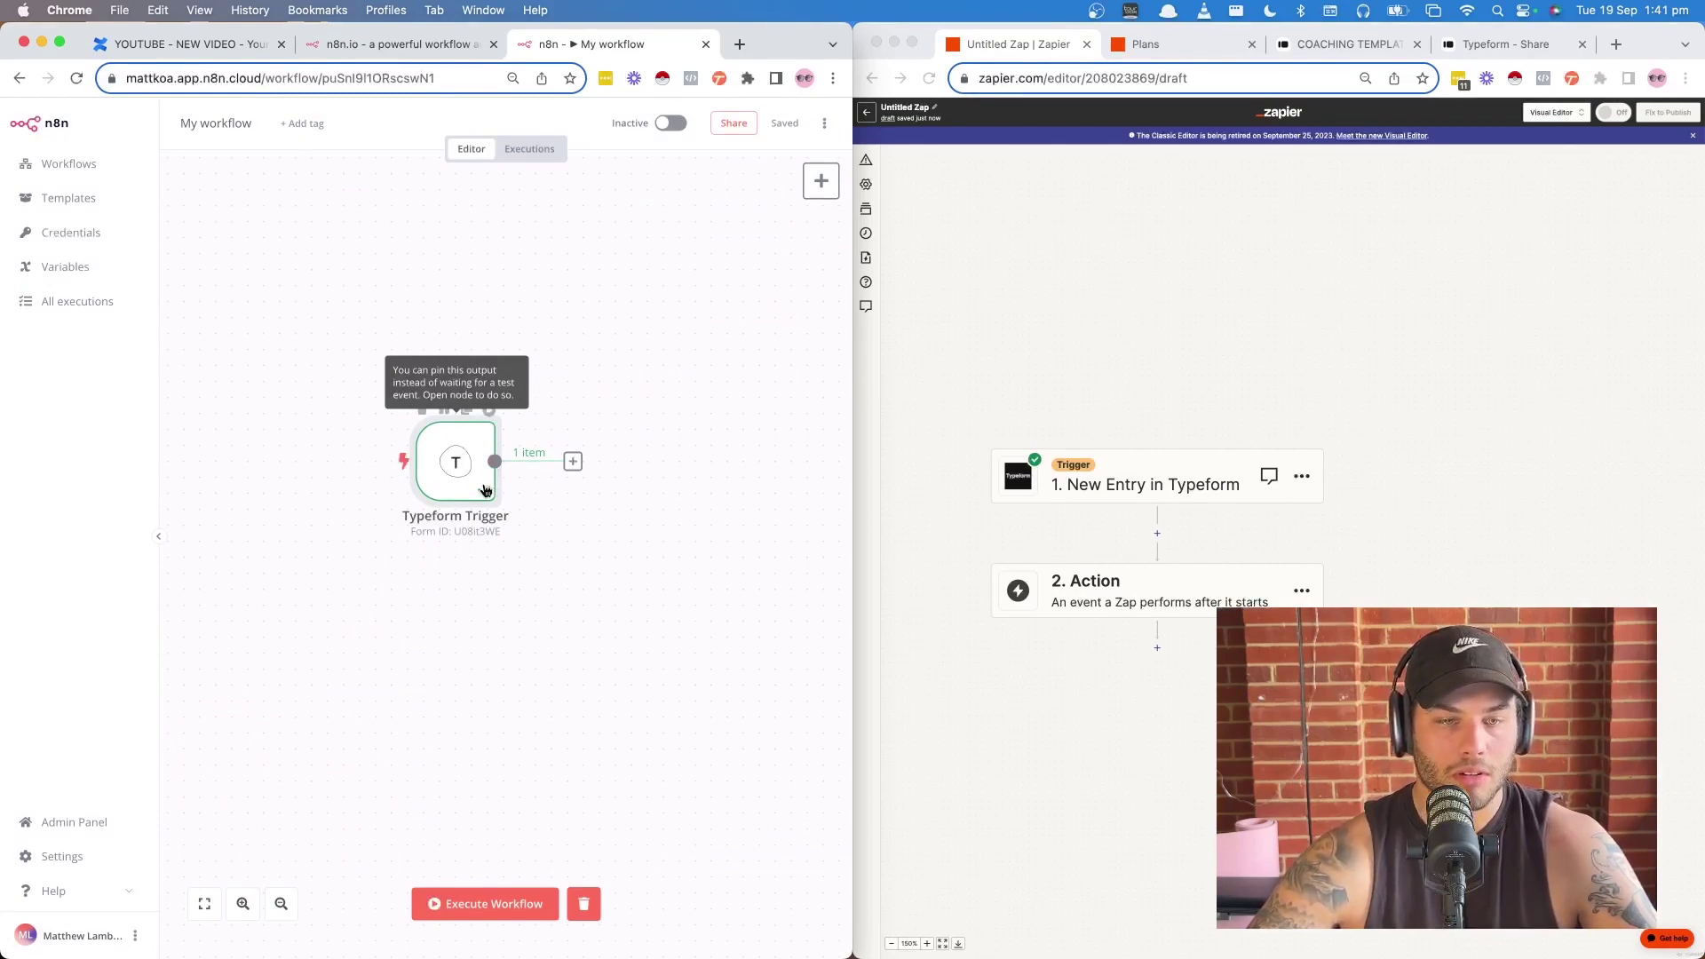
- Delete the old Typeform Trigger, add a new one found by searching 'type', and start listening for events
{"action": "left_click", "coordinate": [481, 422]}
{"action": "left_click", "coordinate": [532, 550]}
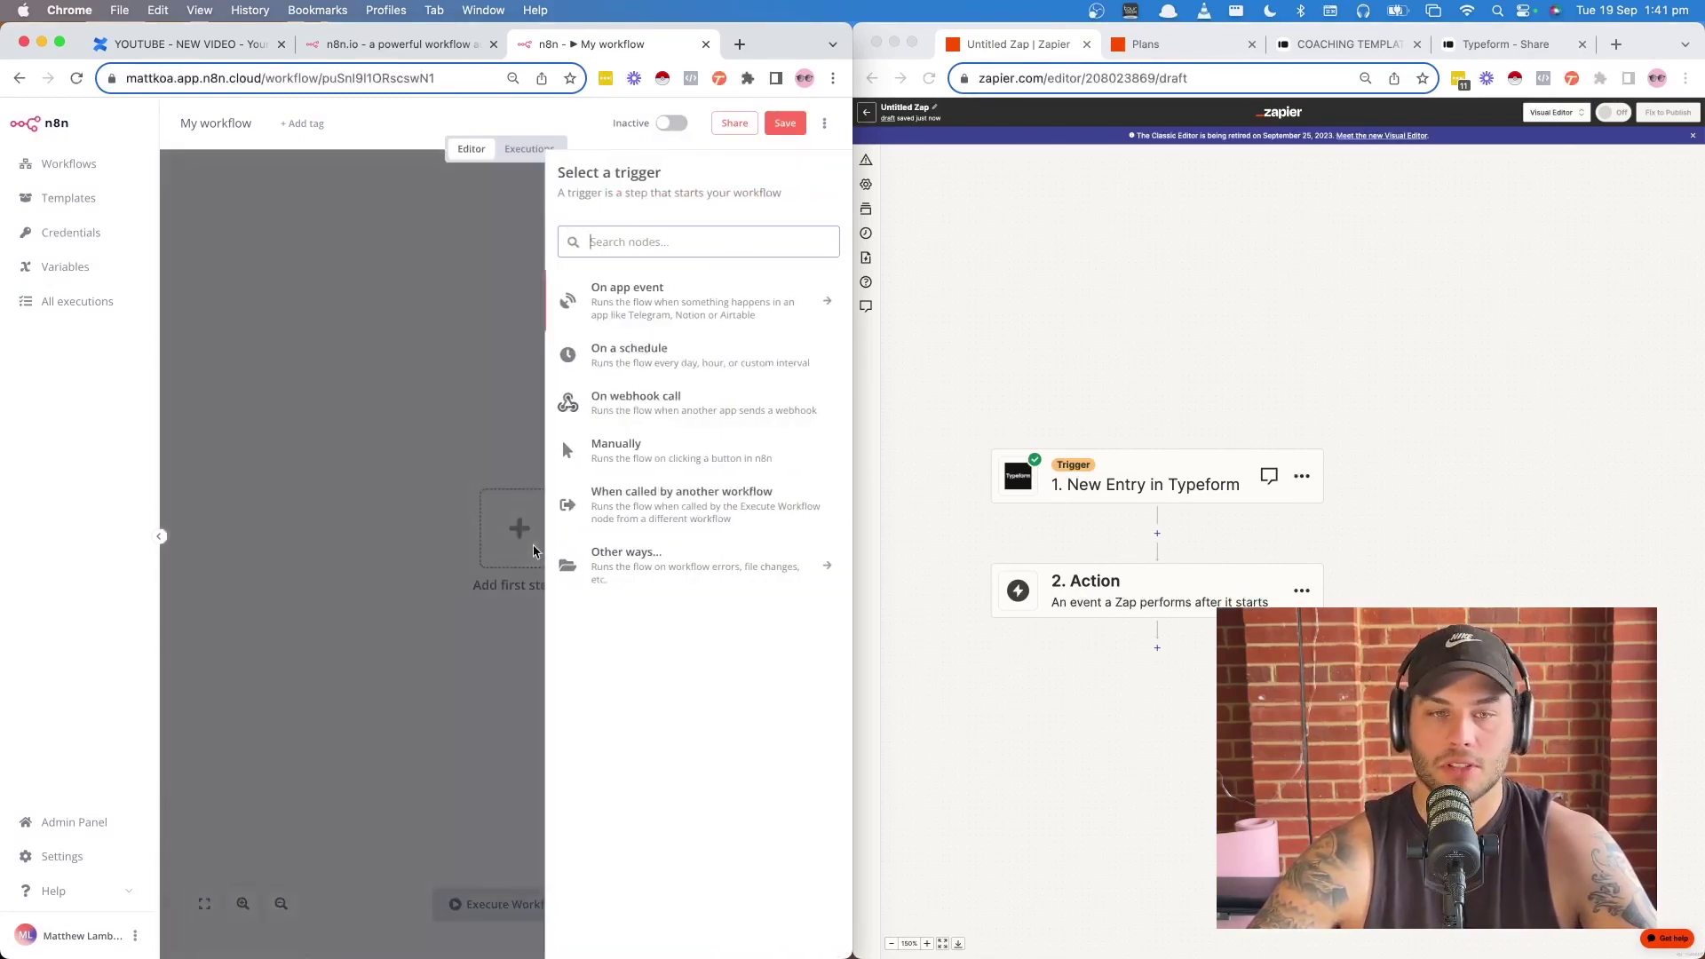
{"action": "left_click", "coordinate": [701, 241]}
{"action": "type", "text": "type"}
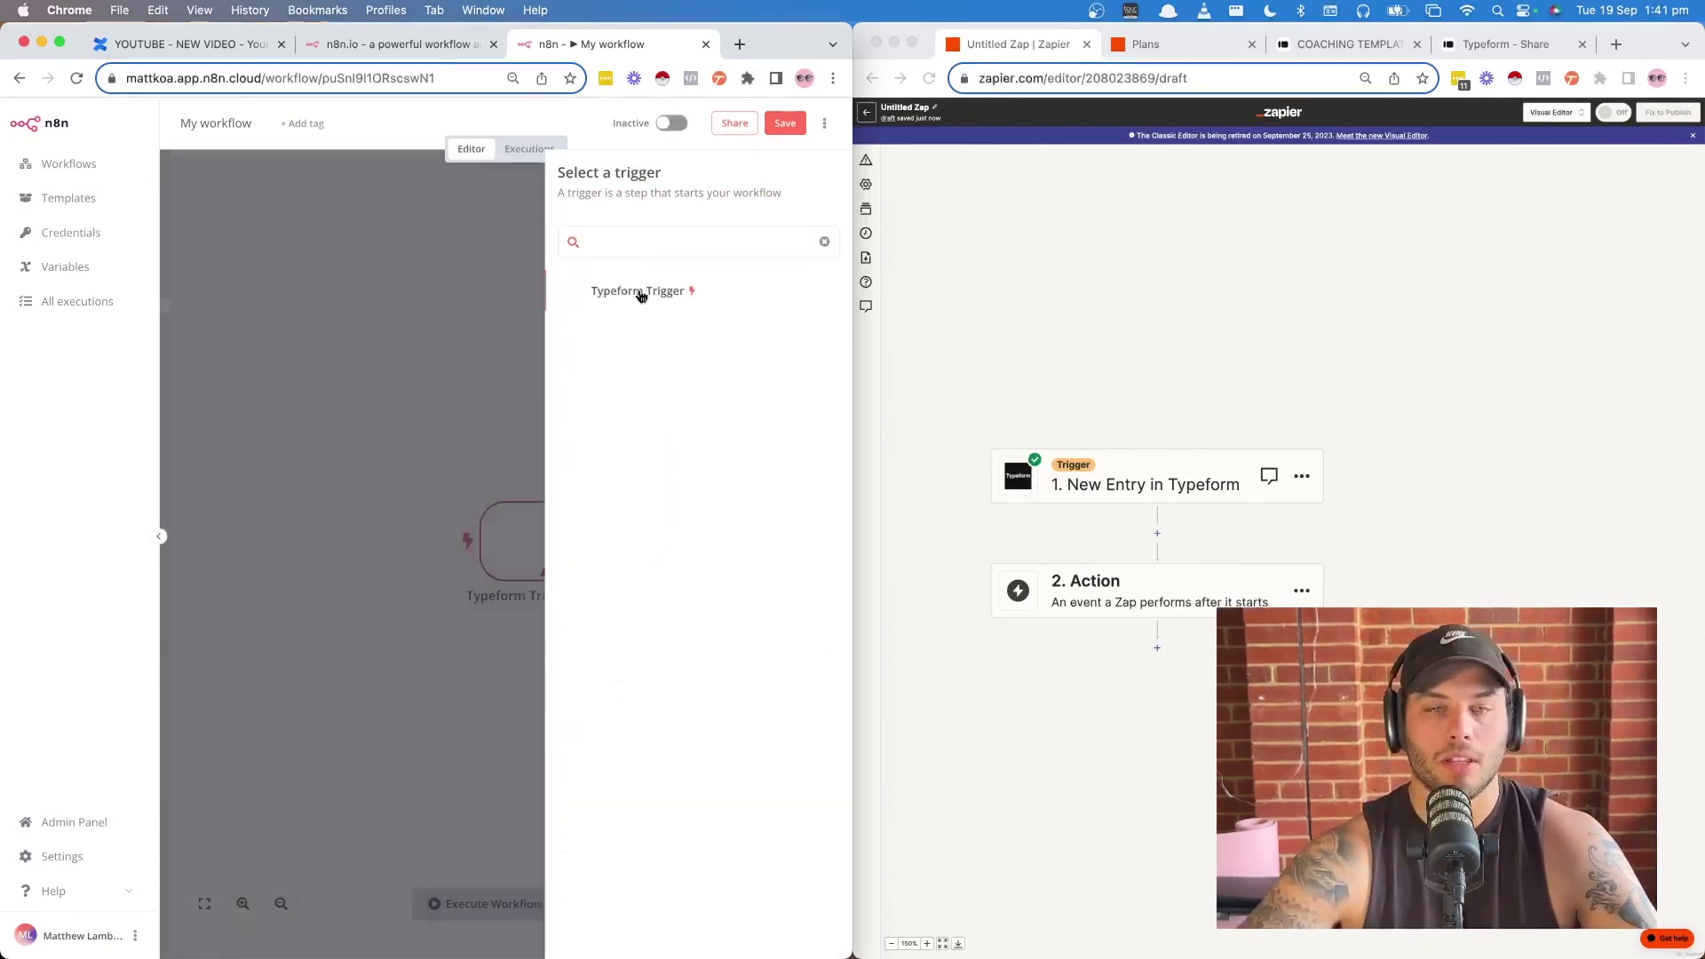
{"action": "left_click", "coordinate": [639, 291]}
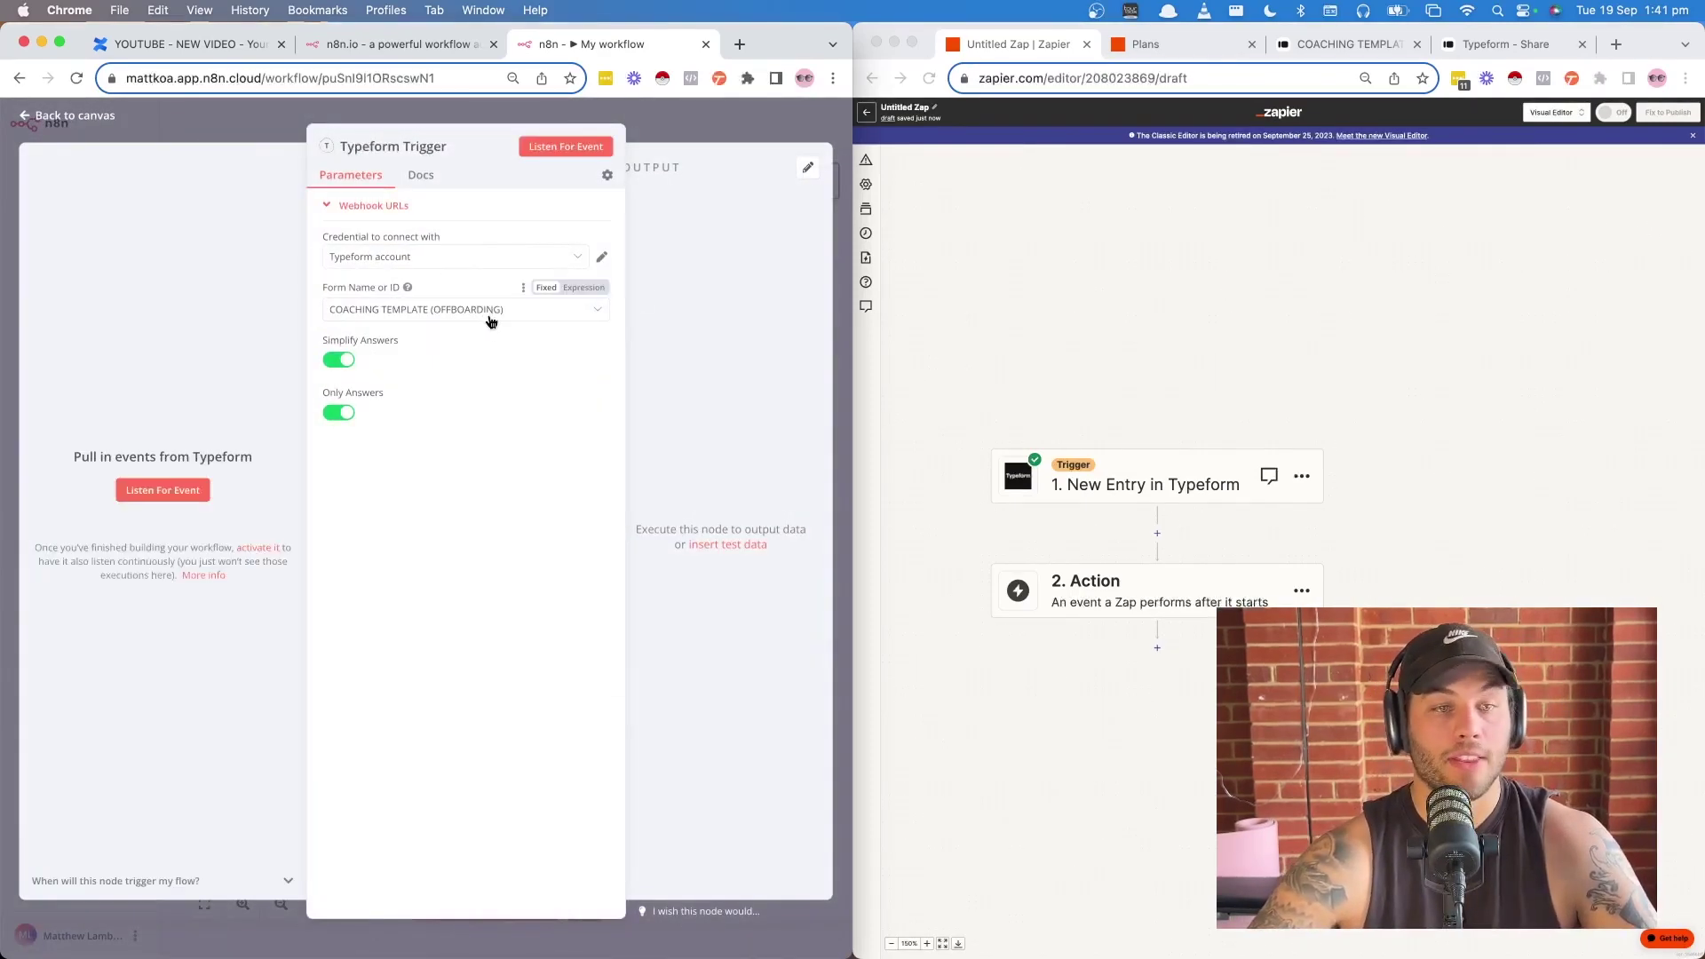
{"action": "left_click", "coordinate": [552, 151]}
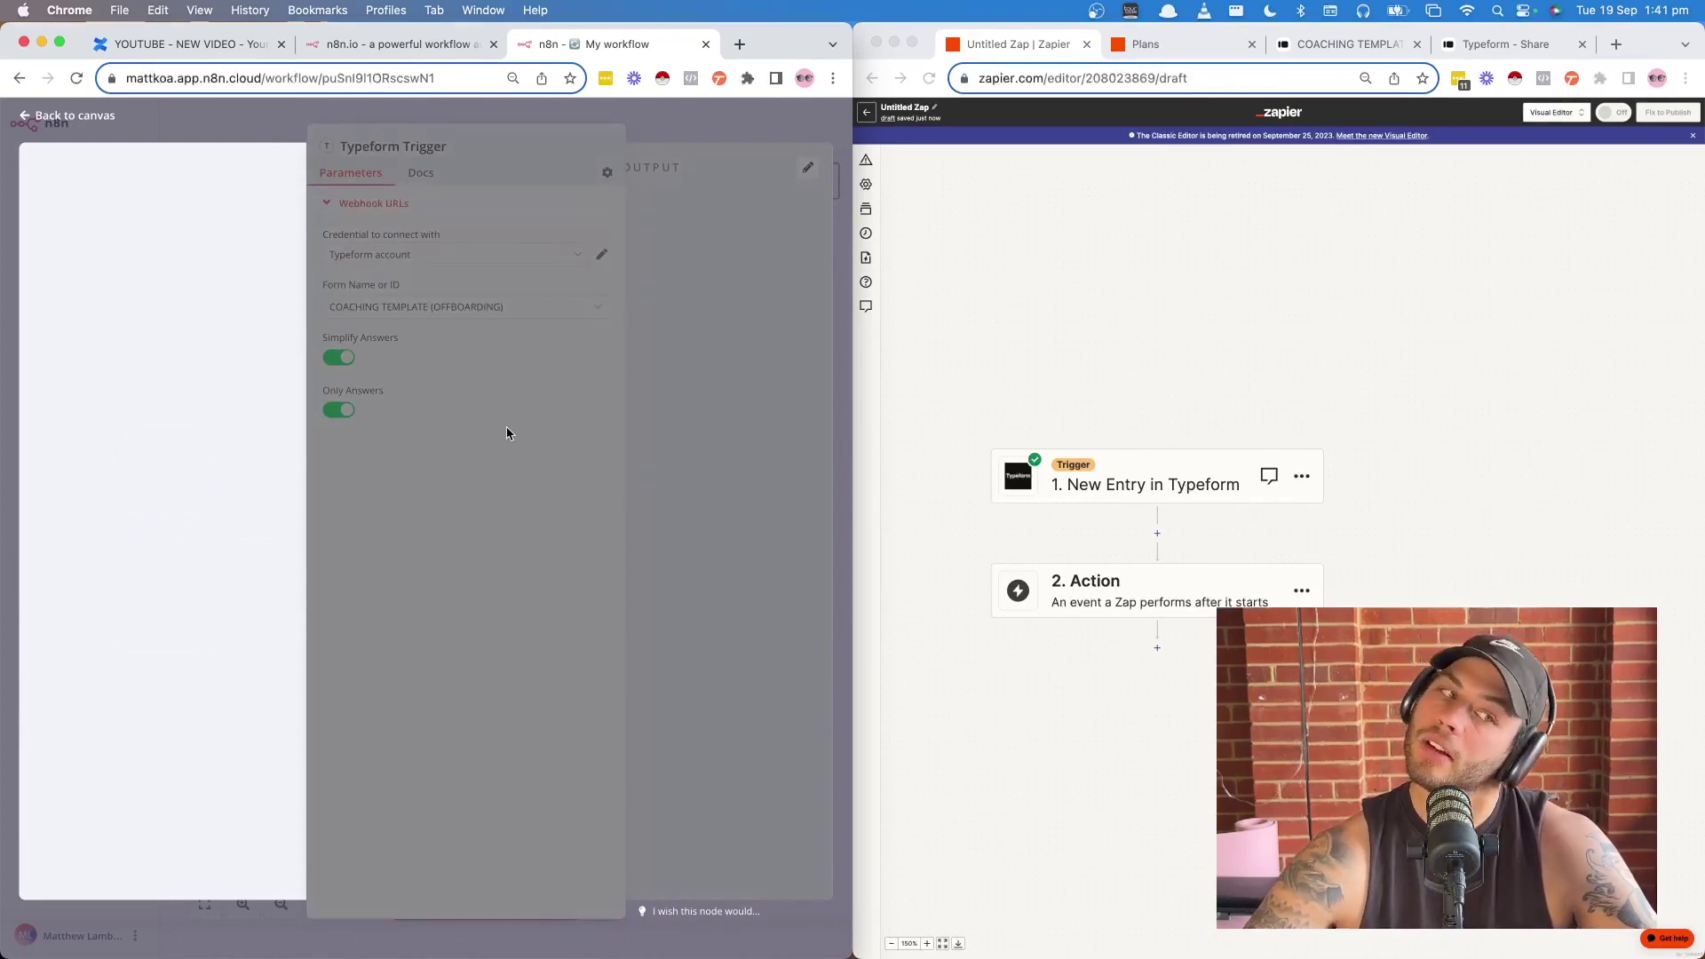
- Submit the offboarding form with test full-name and email answers, then return to n8n
{"action": "left_click", "coordinate": [1345, 44]}
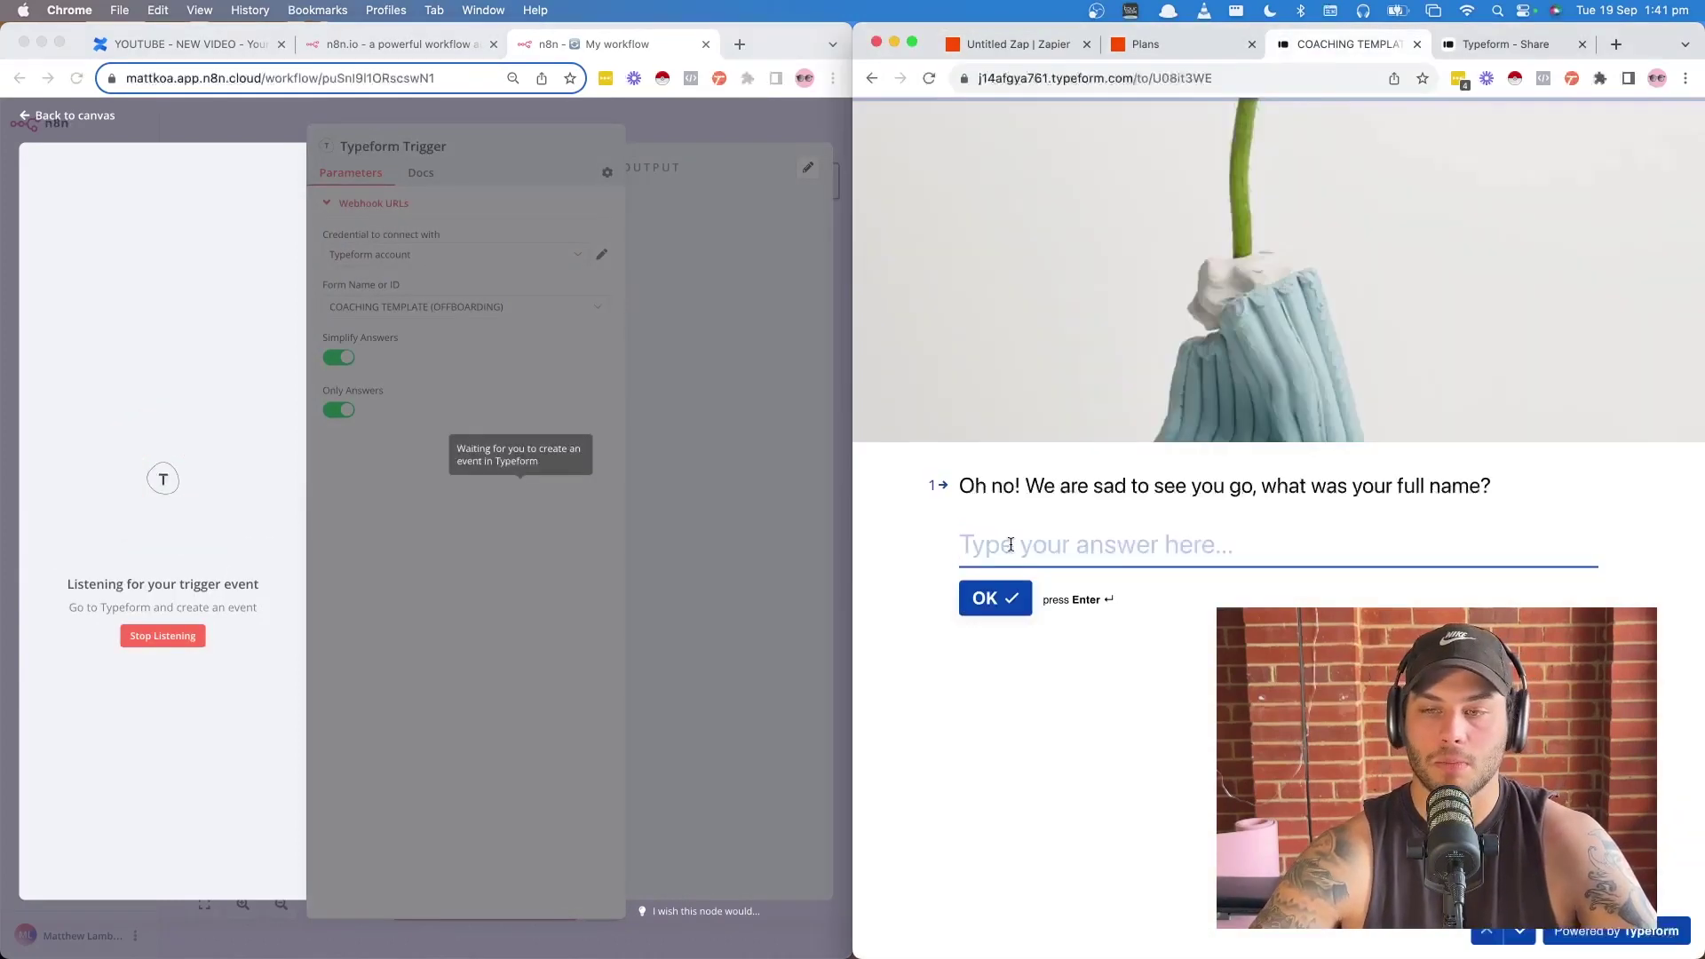
{"action": "type", "text": "jusdgfb"}
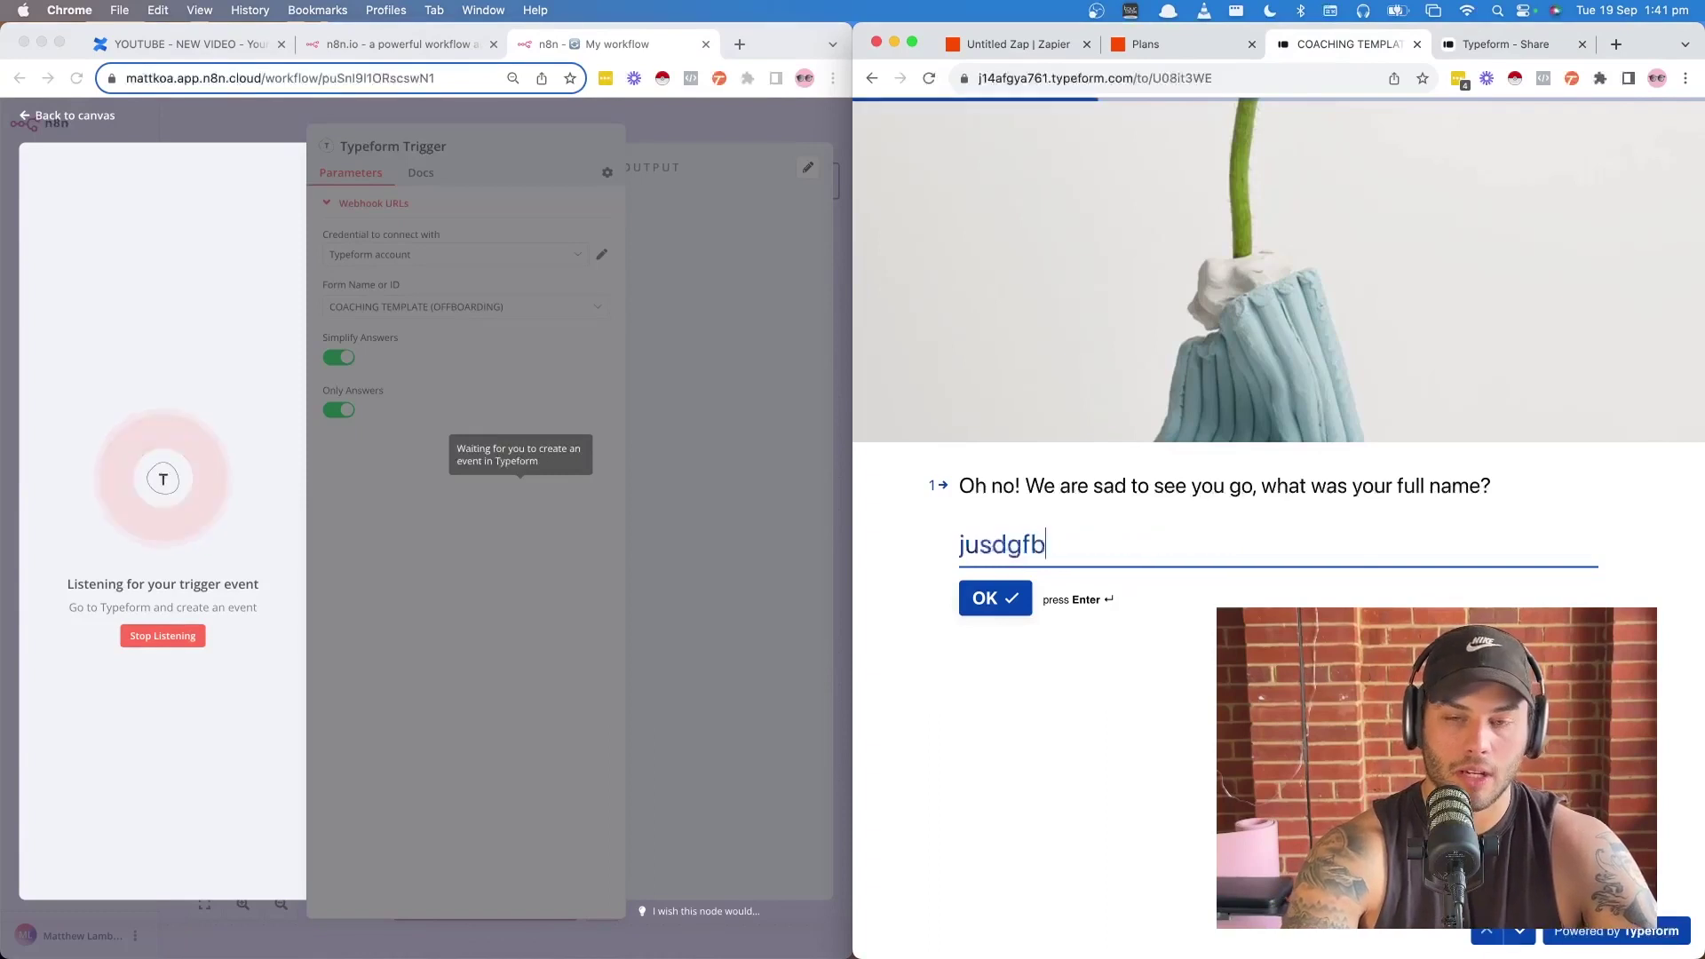
{"action": "key", "text": "Return"}
{"action": "type", "text": "as;dlkfh"}
{"action": "key", "text": "Return"}
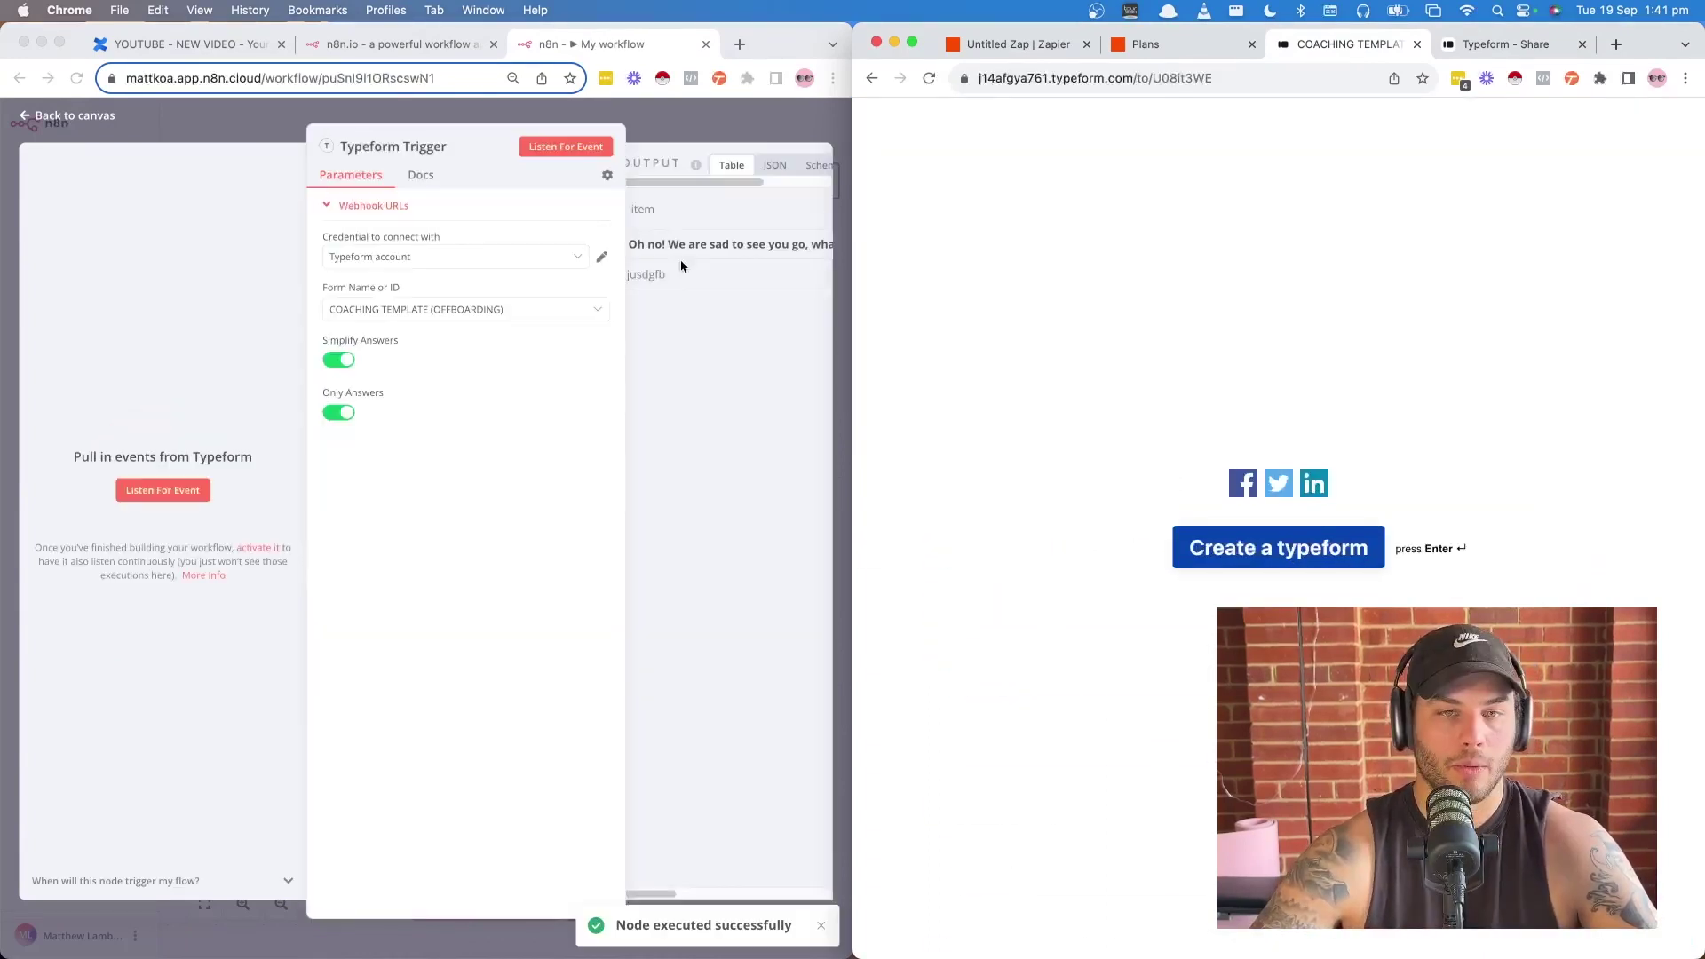
{"action": "left_click", "coordinate": [710, 245]}
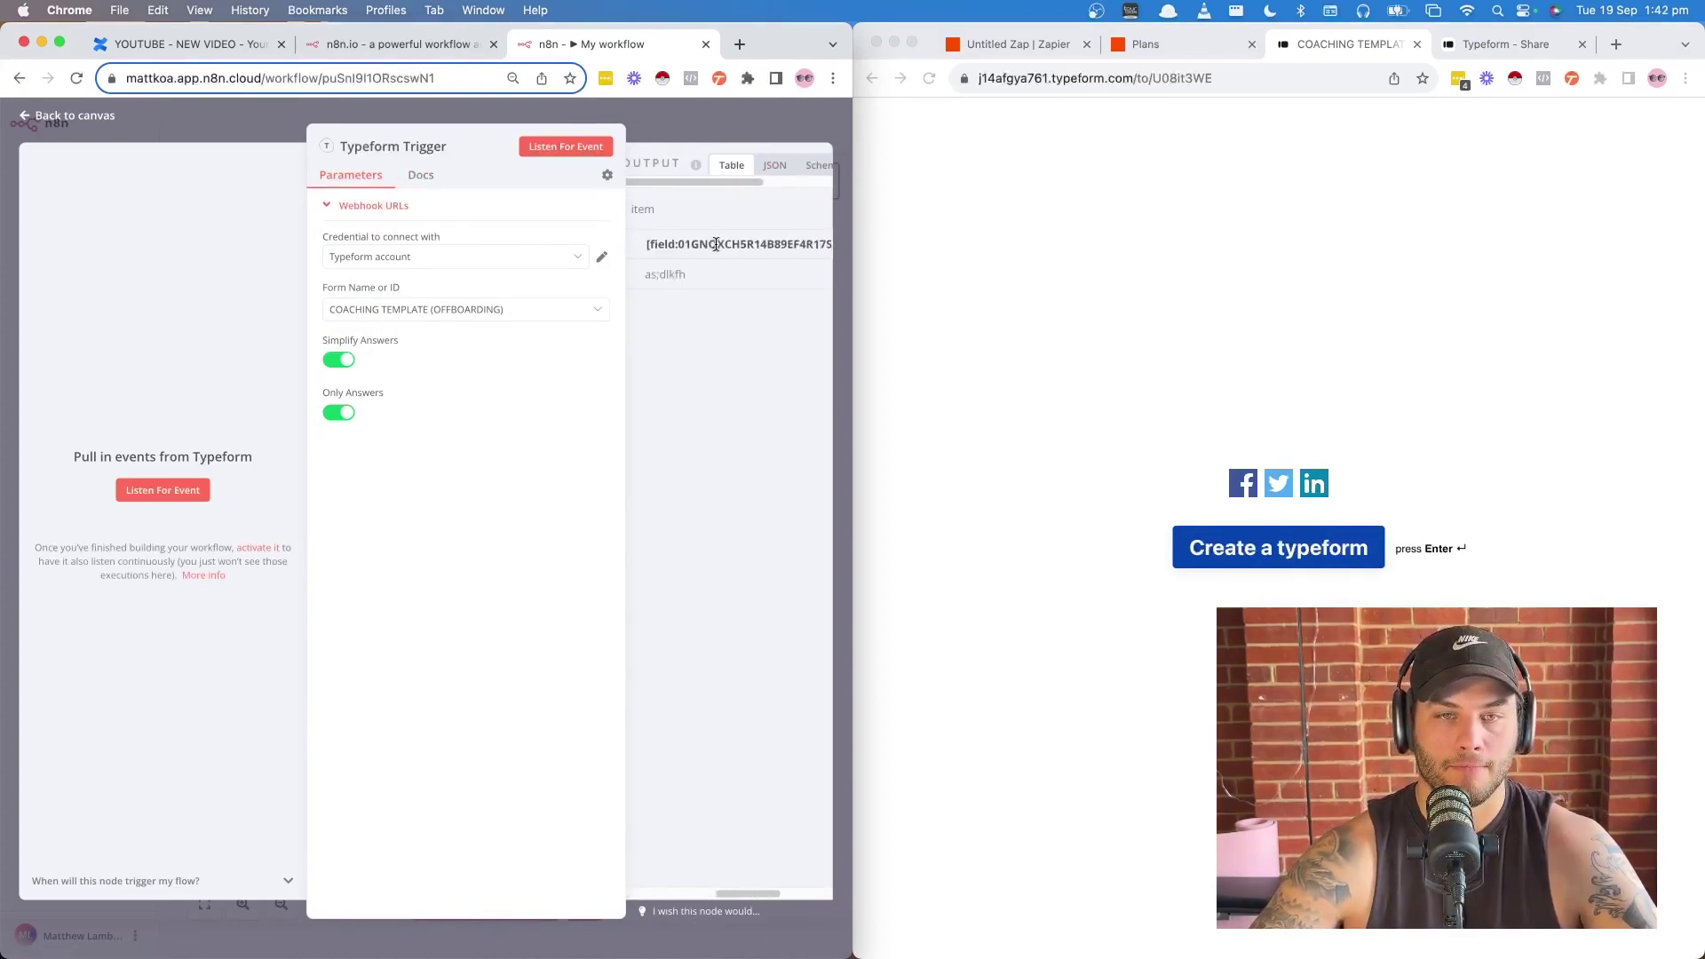
- Check the Typeform Trigger's captured output and return to the workflow canvas
{"action": "key", "text": "Escape"}
{"action": "mouse_move", "coordinate": [551, 568]}
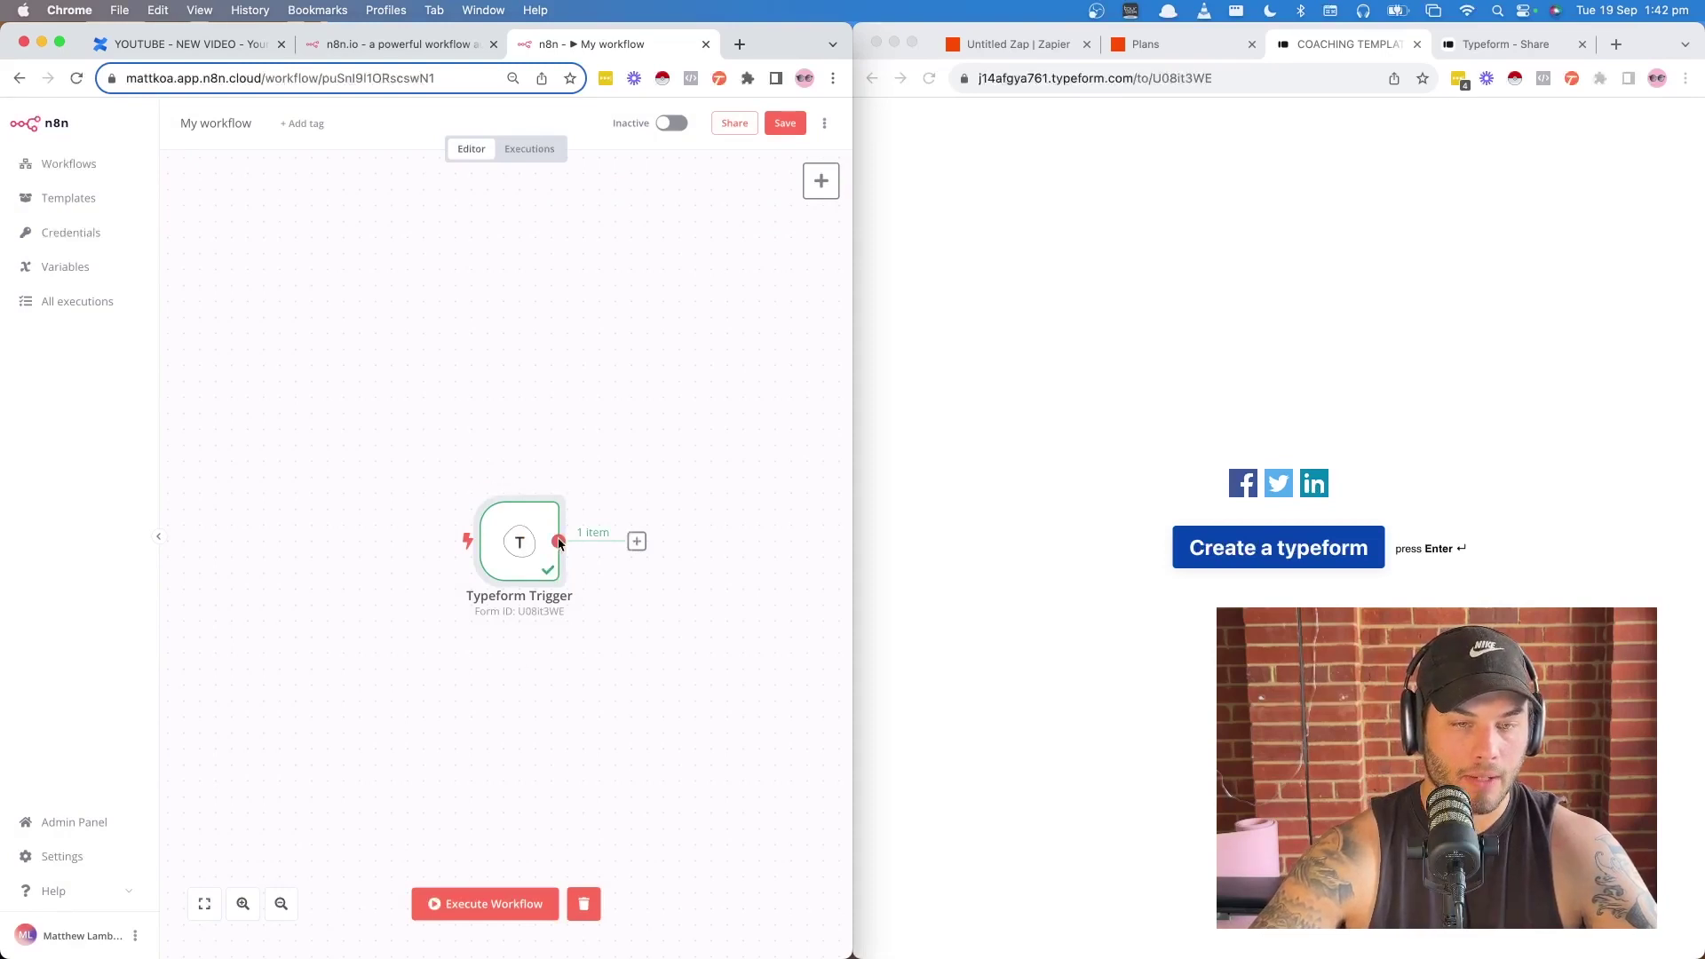
{"action": "double_click", "coordinate": [557, 503]}
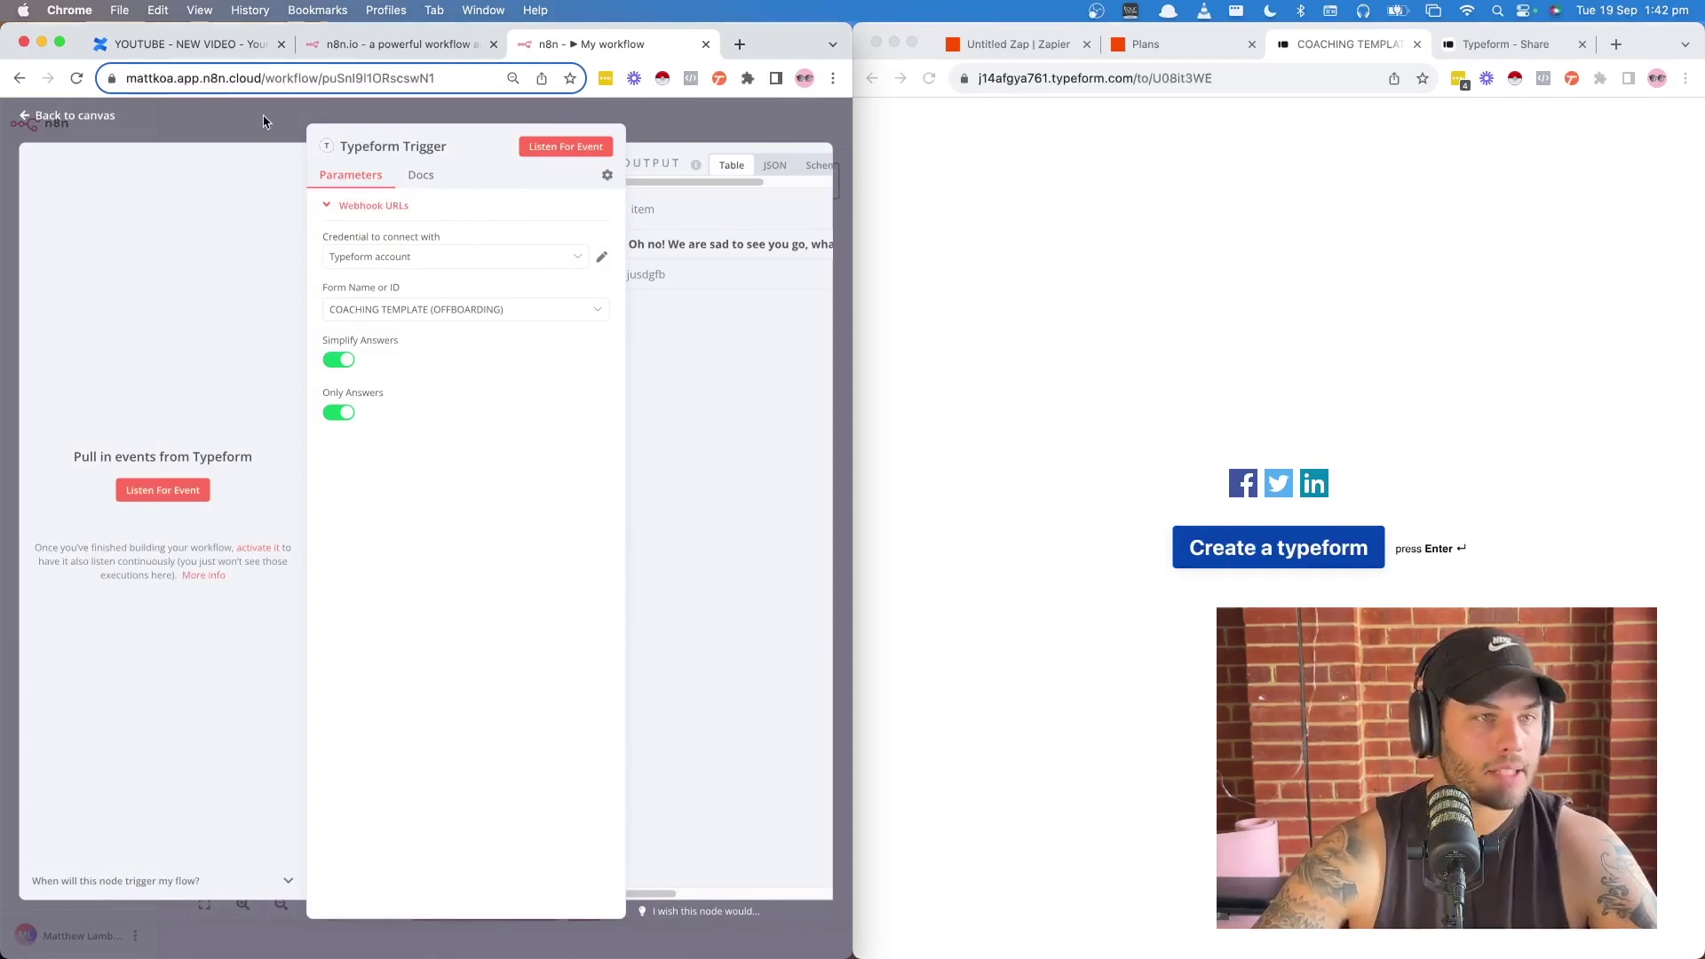
{"action": "left_click", "coordinate": [56, 123]}
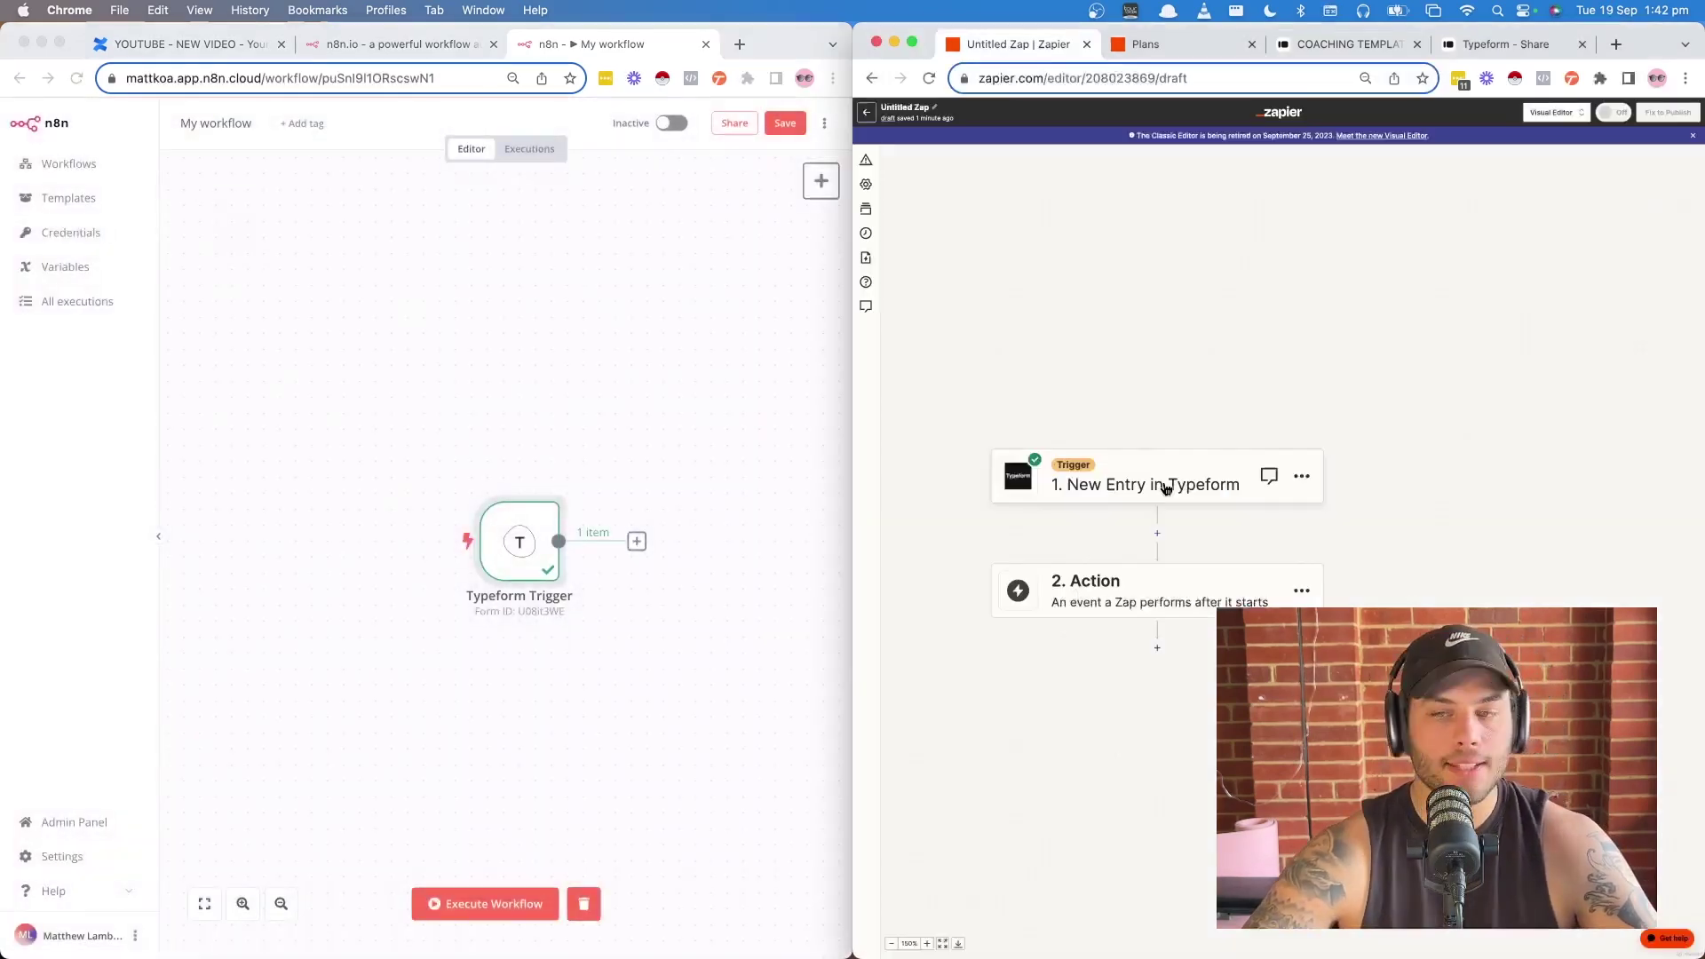
- Continue the Zap's Typeform trigger with the selected sample record to reach the step-2 app picker
{"action": "left_click", "coordinate": [1019, 44]}
{"action": "scroll", "coordinate": [1190, 471], "scroll_direction": "down", "scroll_amount": 3}
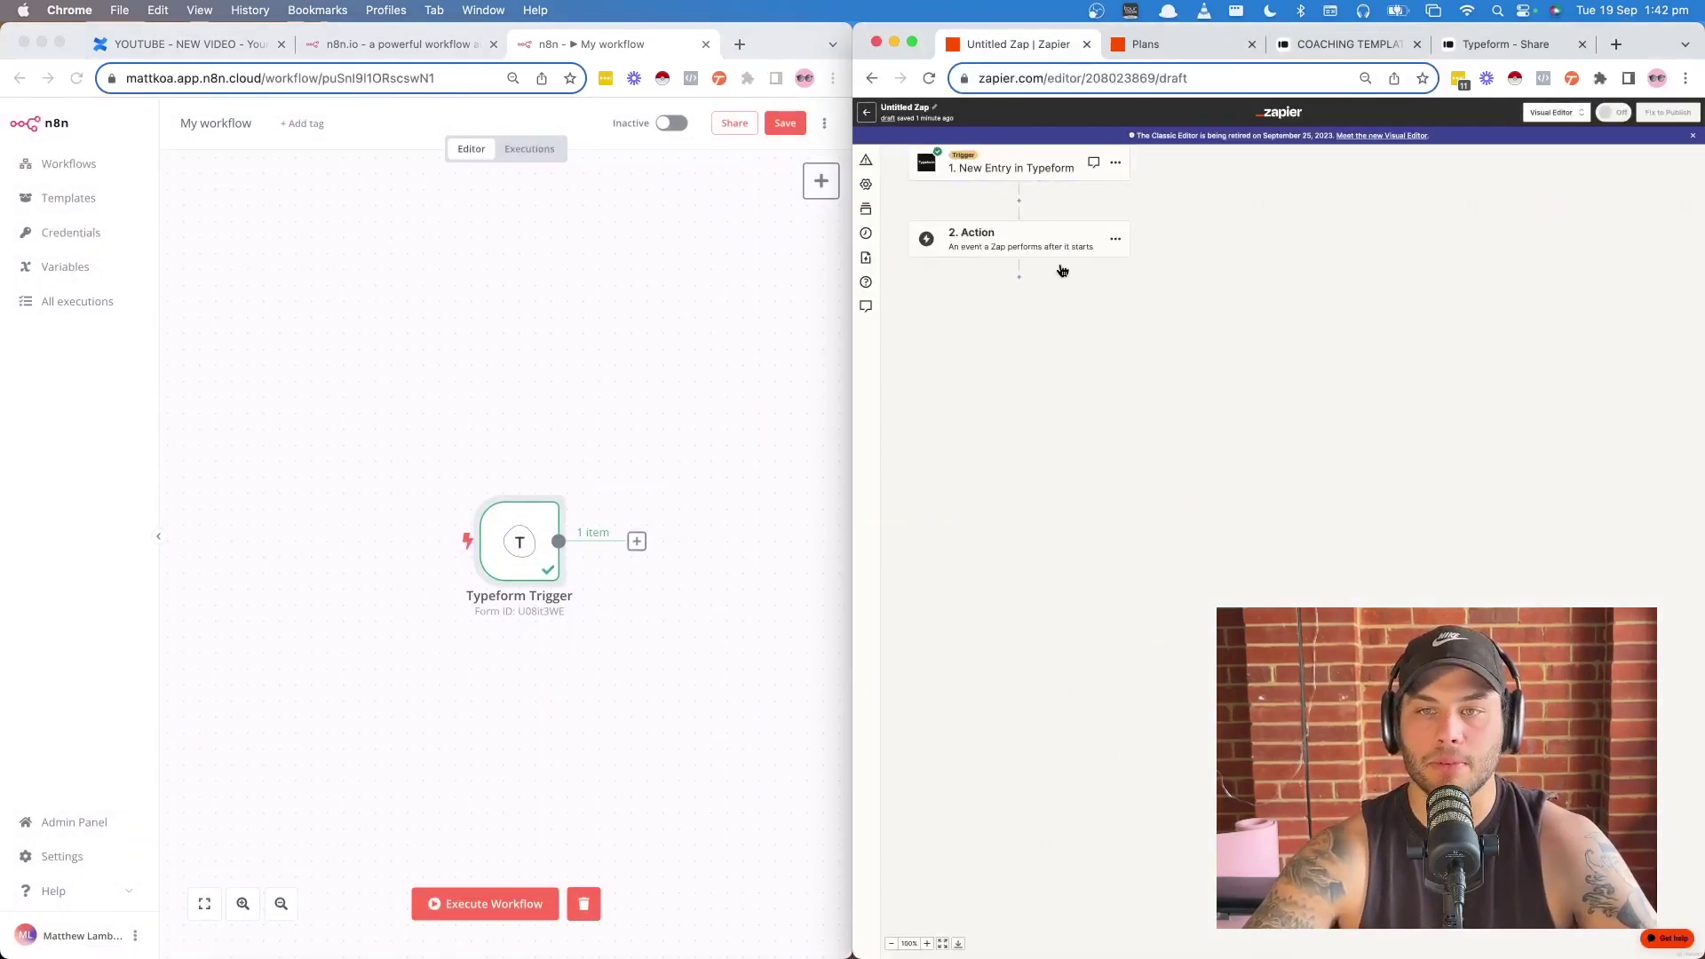
{"action": "left_click_drag", "start_coordinate": [1063, 270], "coordinate": [1259, 497]}
{"action": "left_click", "coordinate": [1198, 397]}
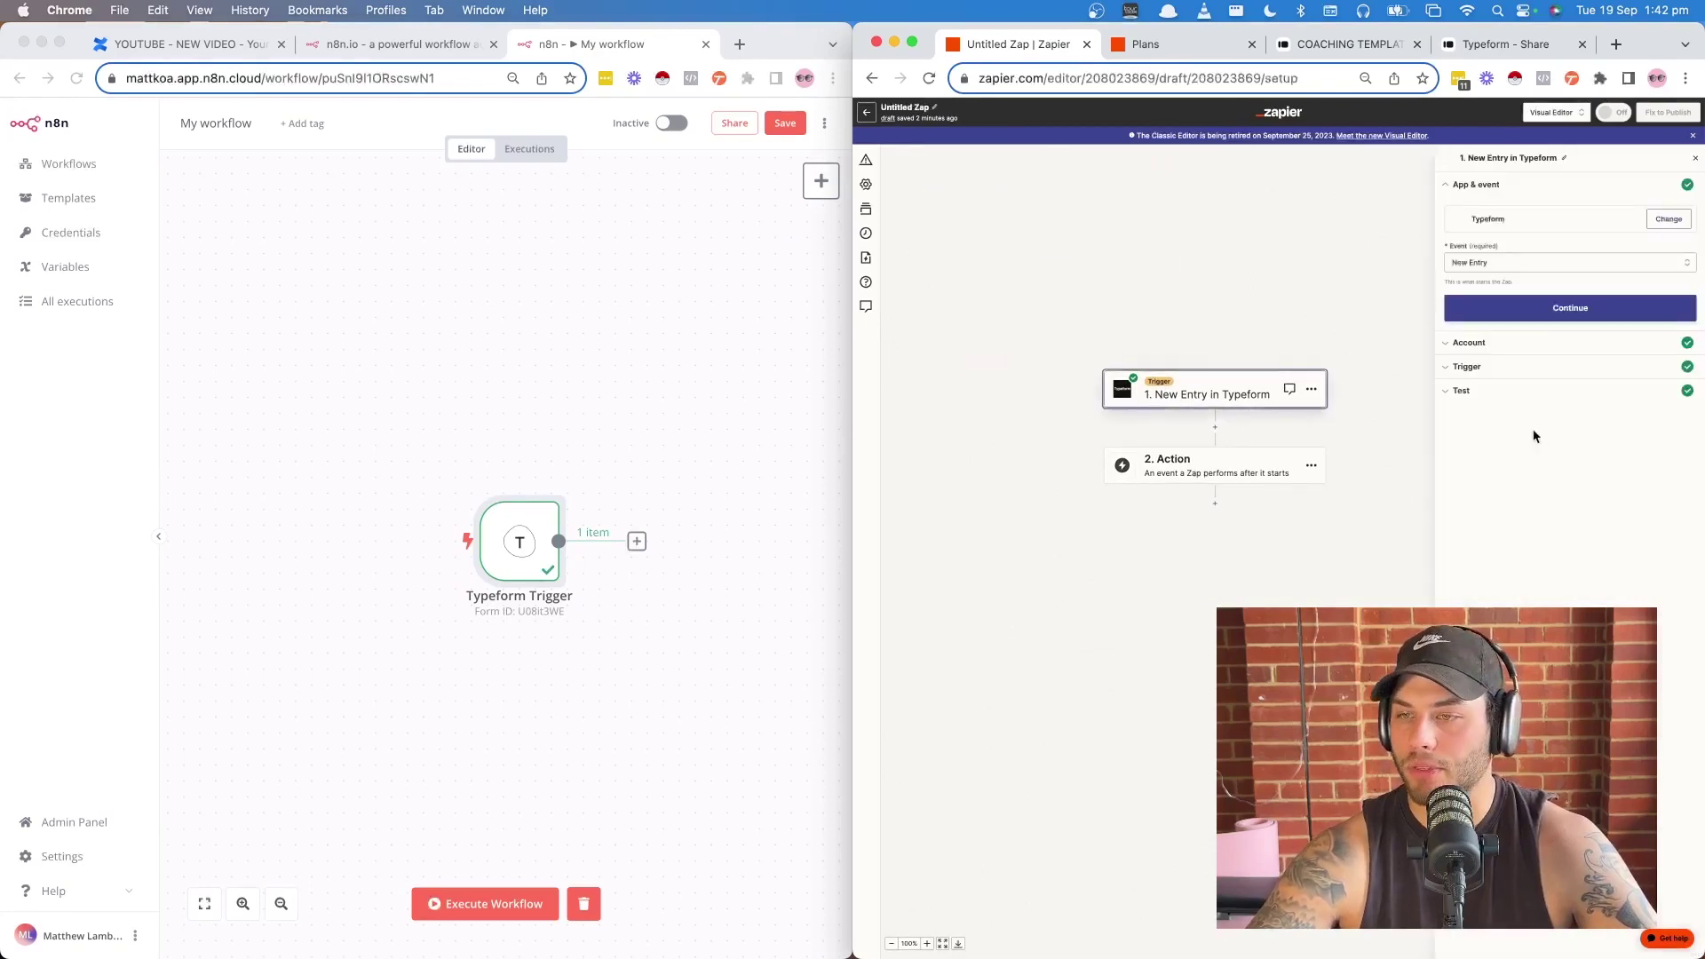
{"action": "left_click", "coordinate": [1528, 553]}
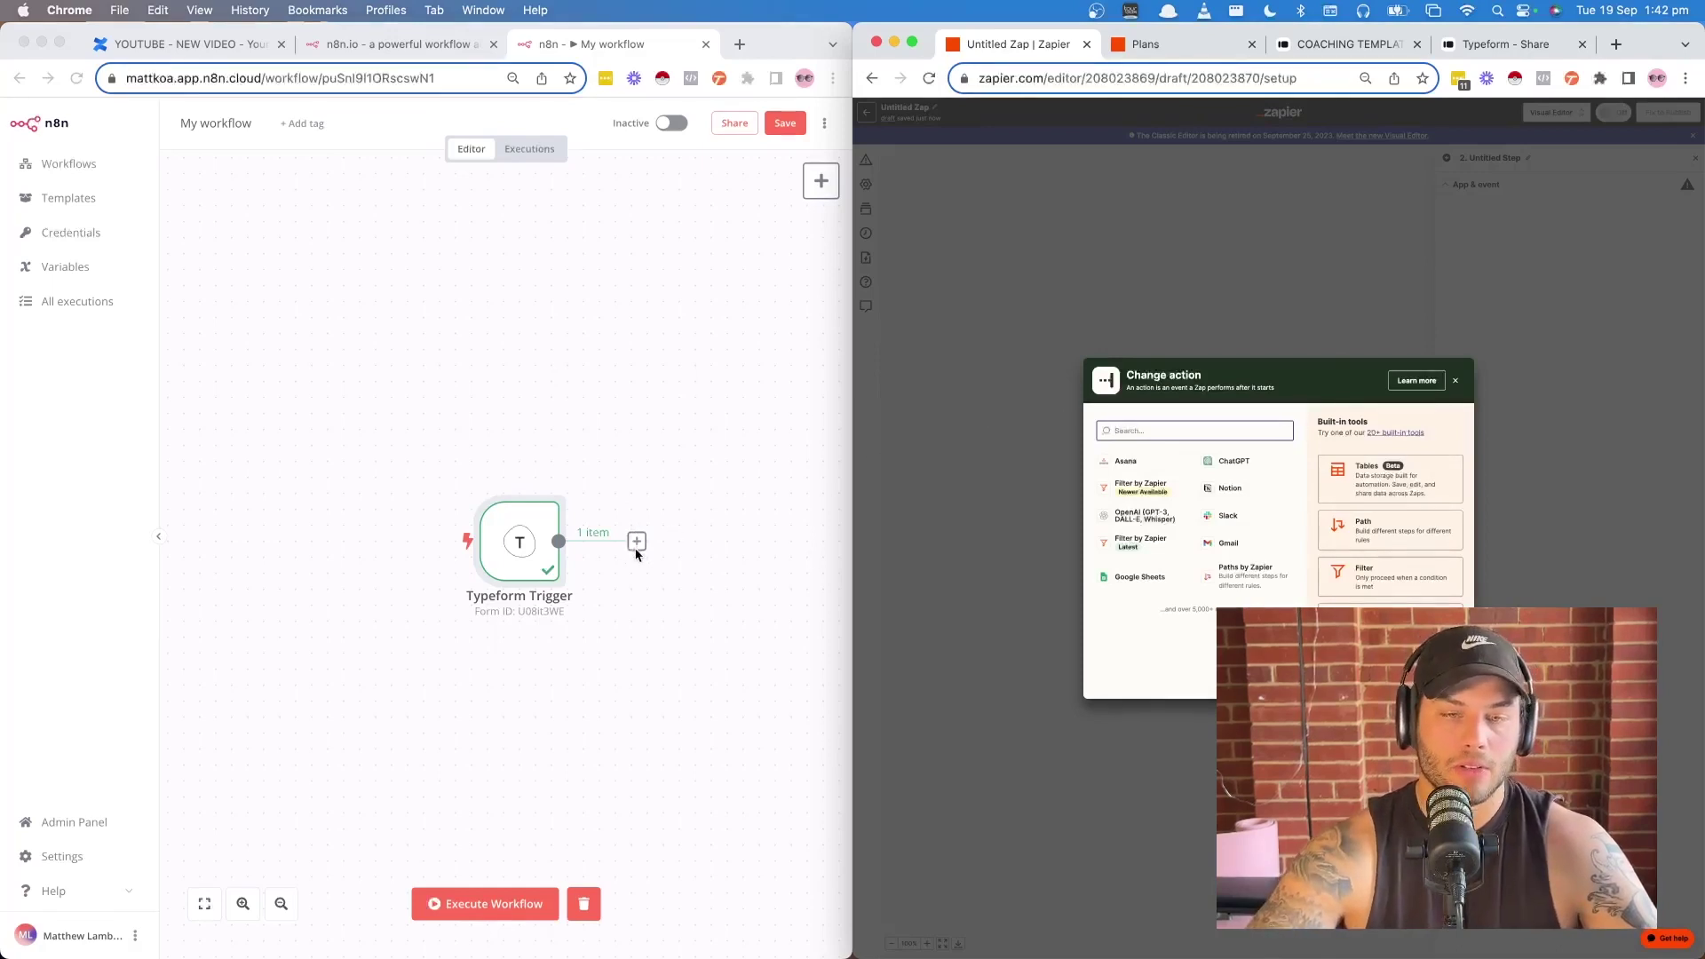
{"action": "left_click", "coordinate": [637, 541]}
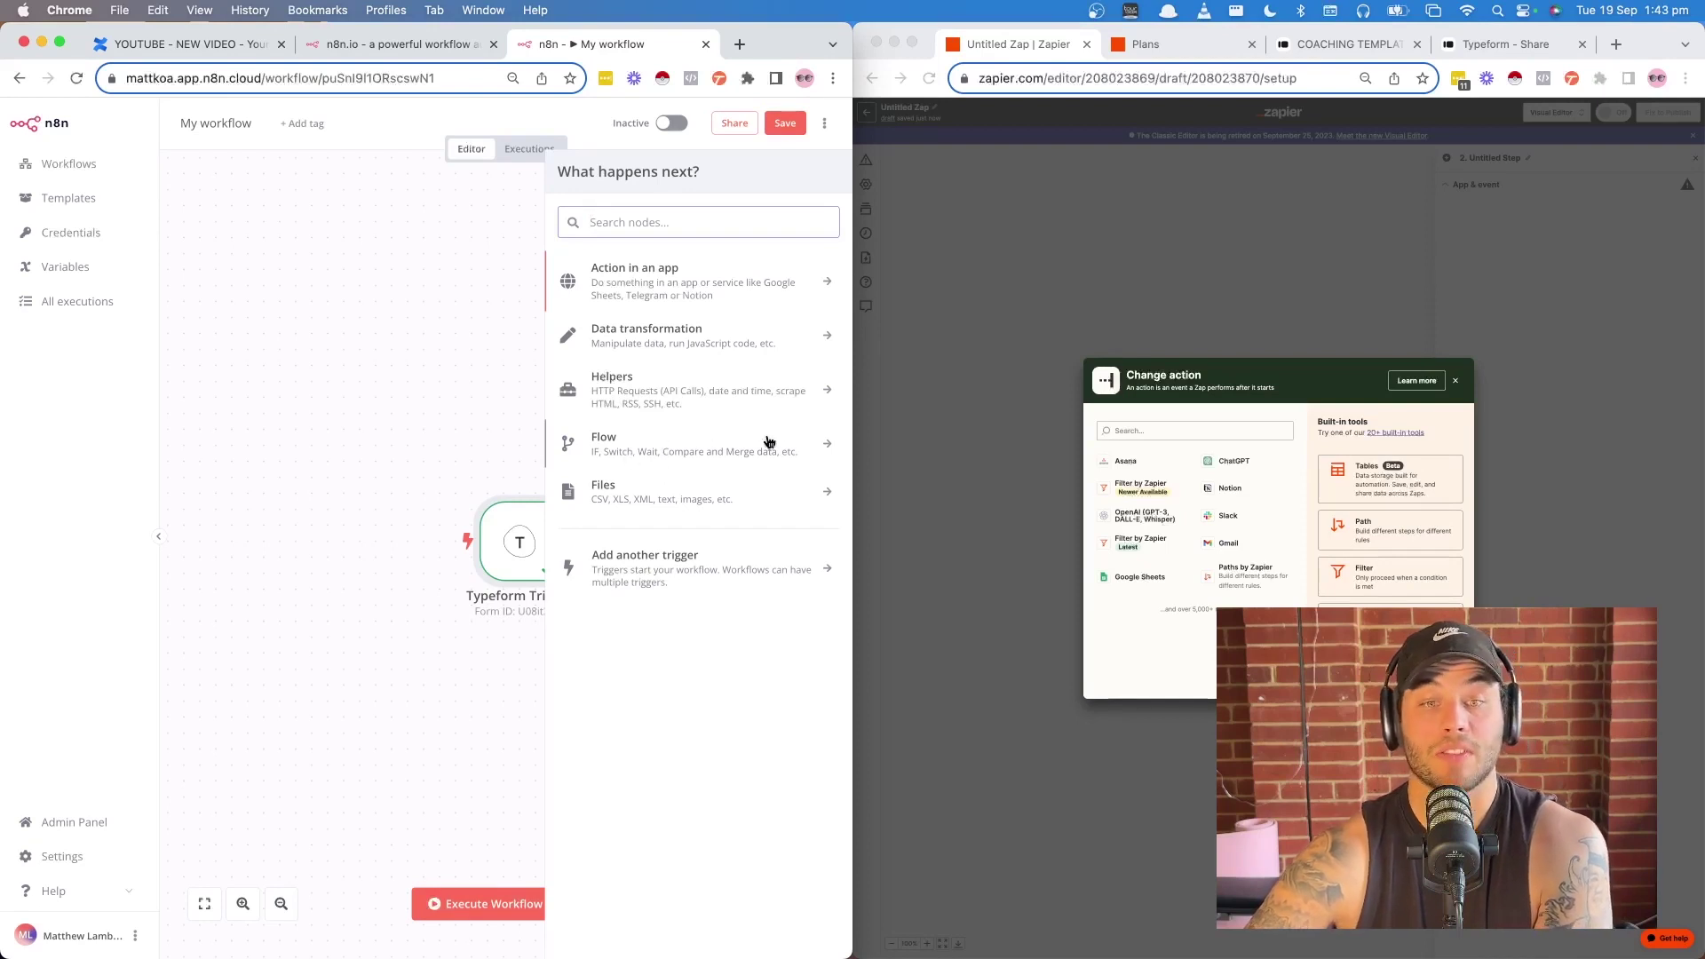
- Browse n8n's Flow and Files node categories, then return to the category list
{"action": "left_click", "coordinate": [709, 456]}
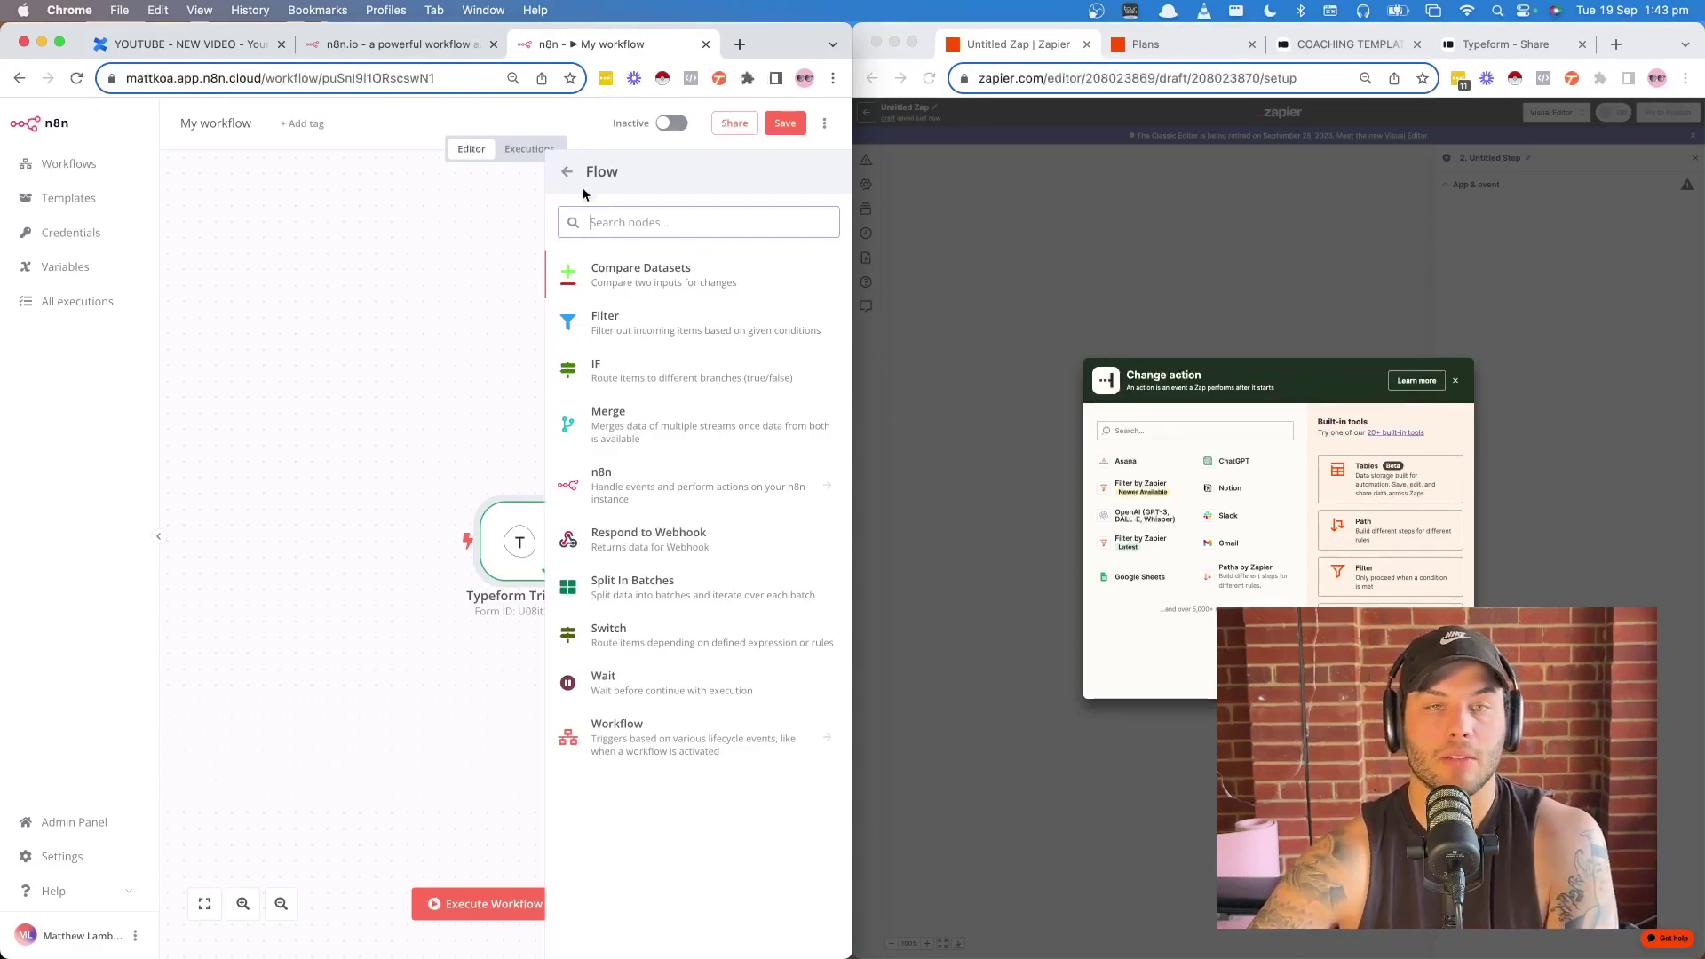
{"action": "key", "text": "Left"}
{"action": "left_click", "coordinate": [613, 504]}
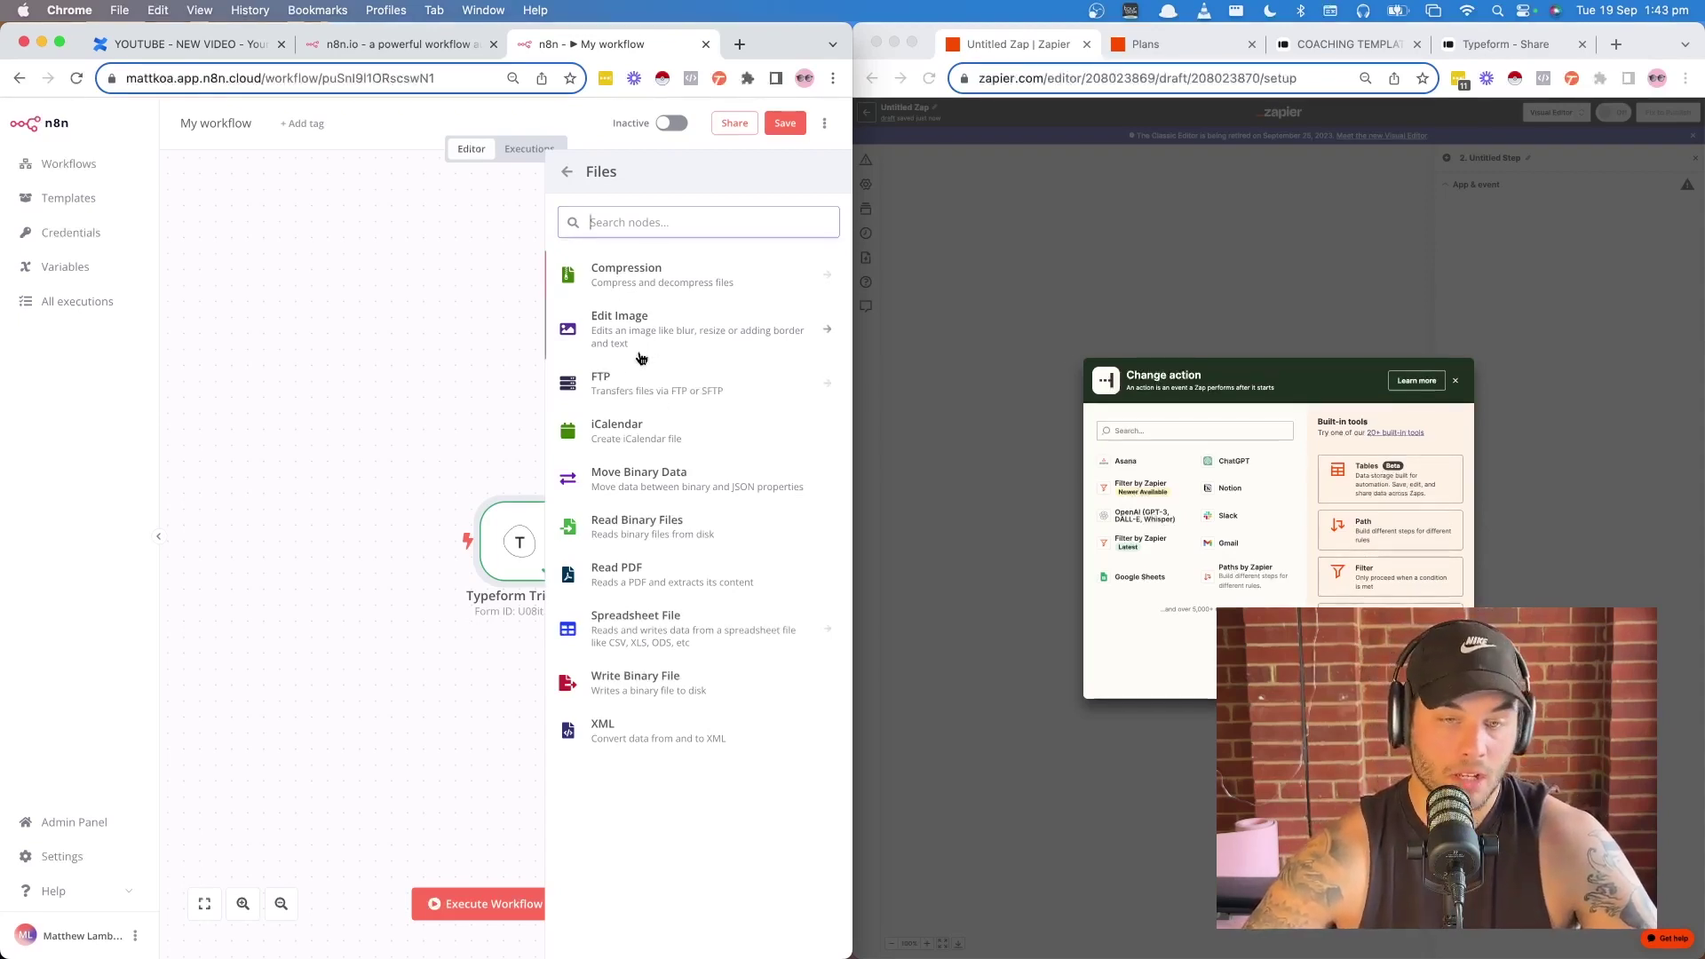
{"action": "left_click", "coordinate": [566, 171]}
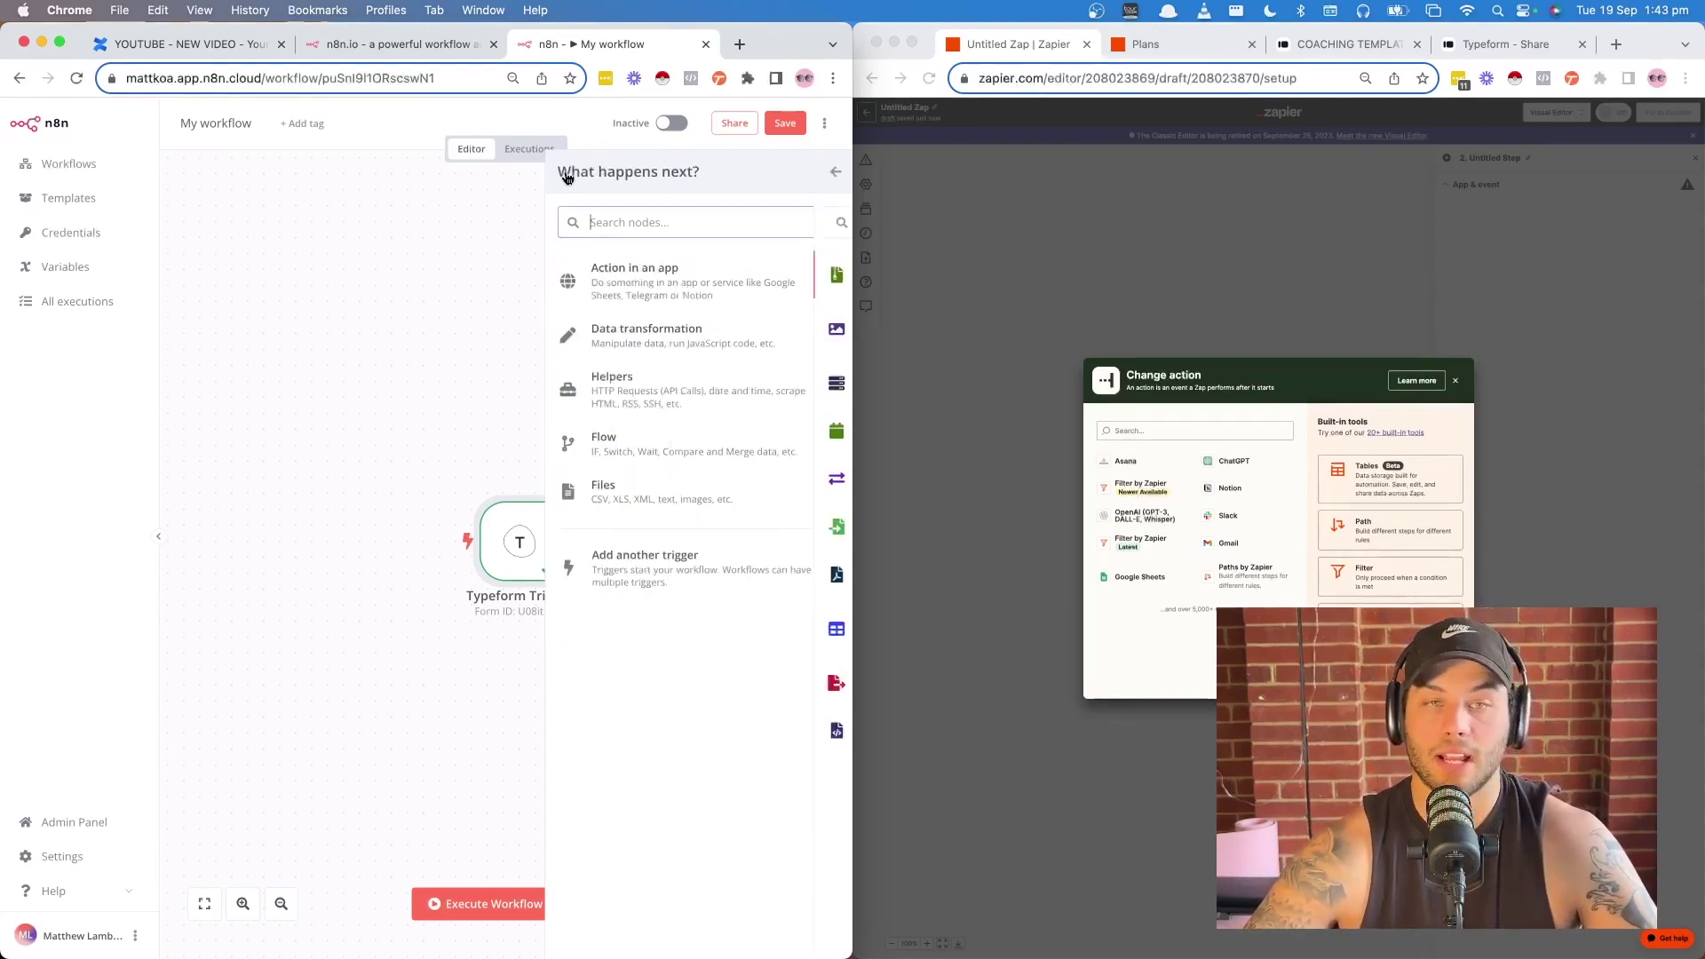
- Search 'slack' under Action in an app to list Slack's actions, and search Zapier's apps for 'slack'
{"action": "left_click", "coordinate": [654, 285]}
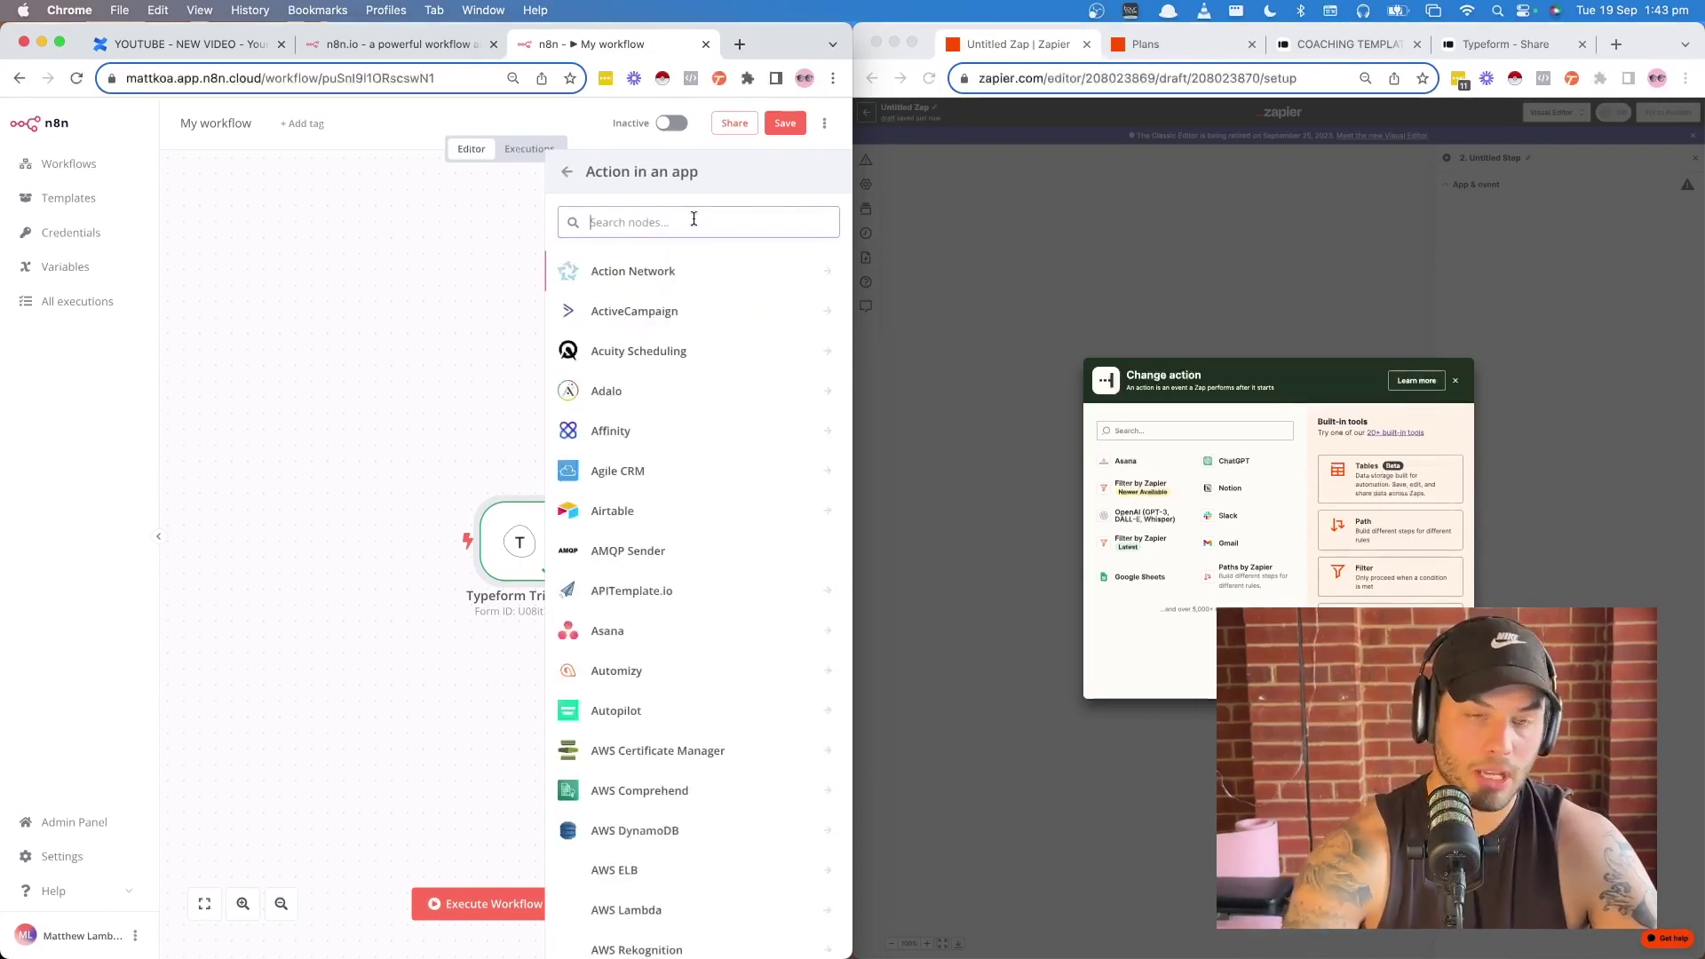
{"action": "type", "text": "slack"}
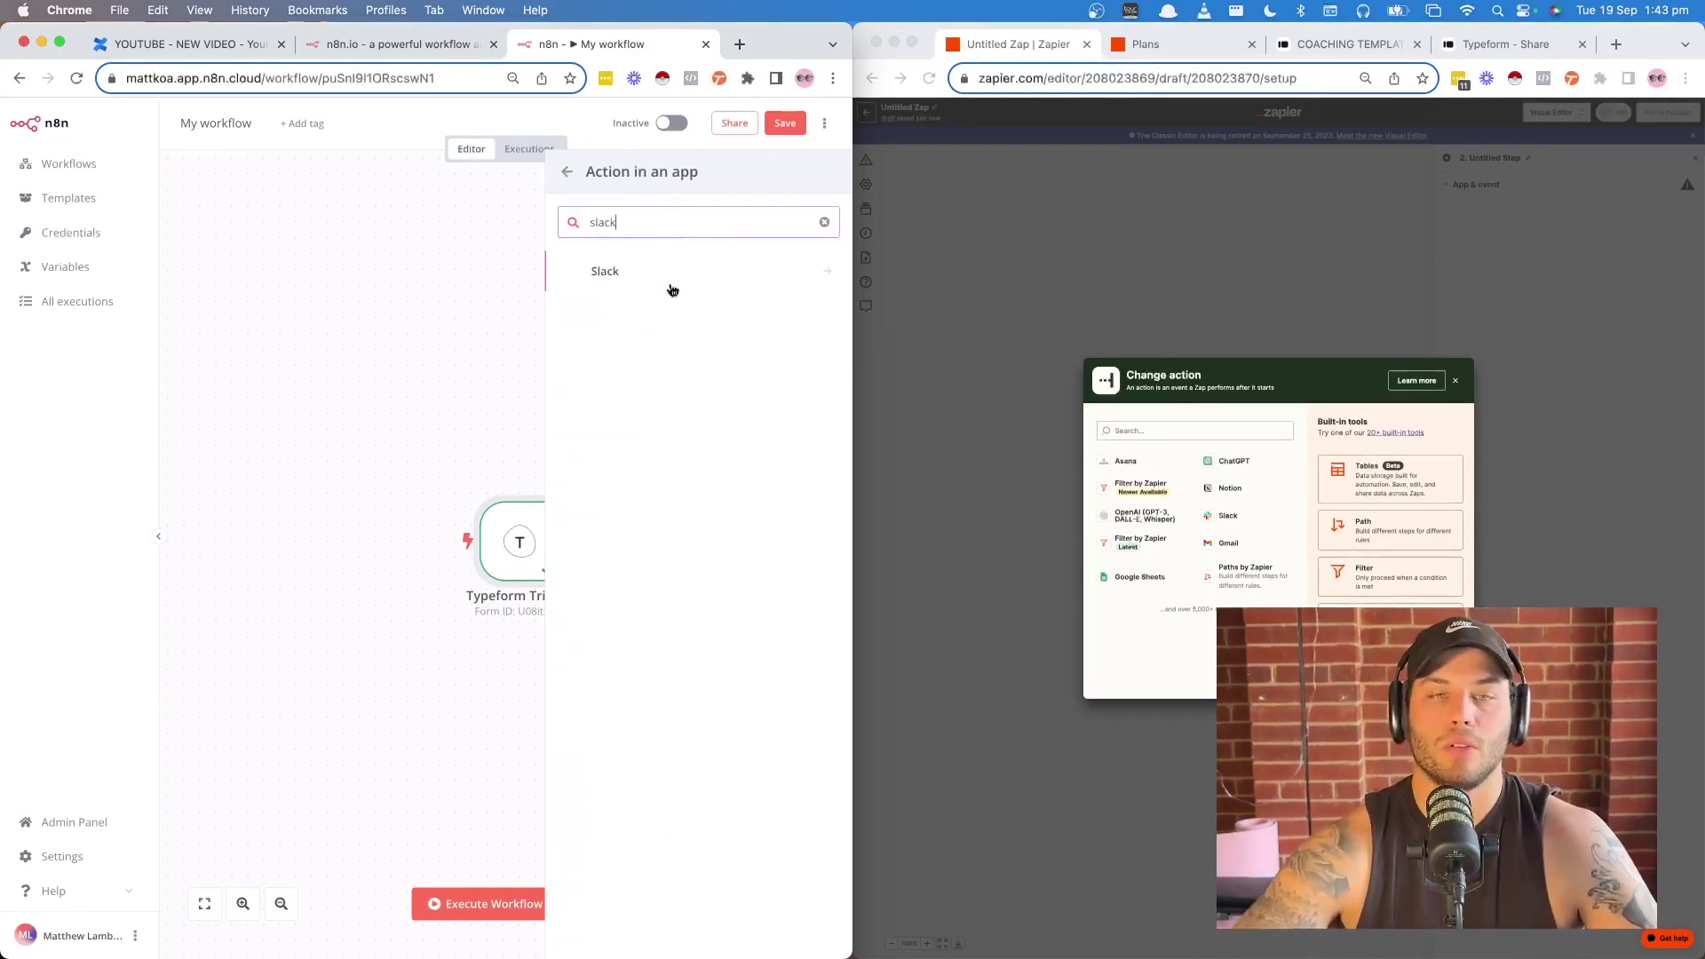
{"action": "left_click", "coordinate": [624, 275]}
{"action": "scroll", "coordinate": [706, 475], "scroll_direction": "down", "scroll_amount": 8}
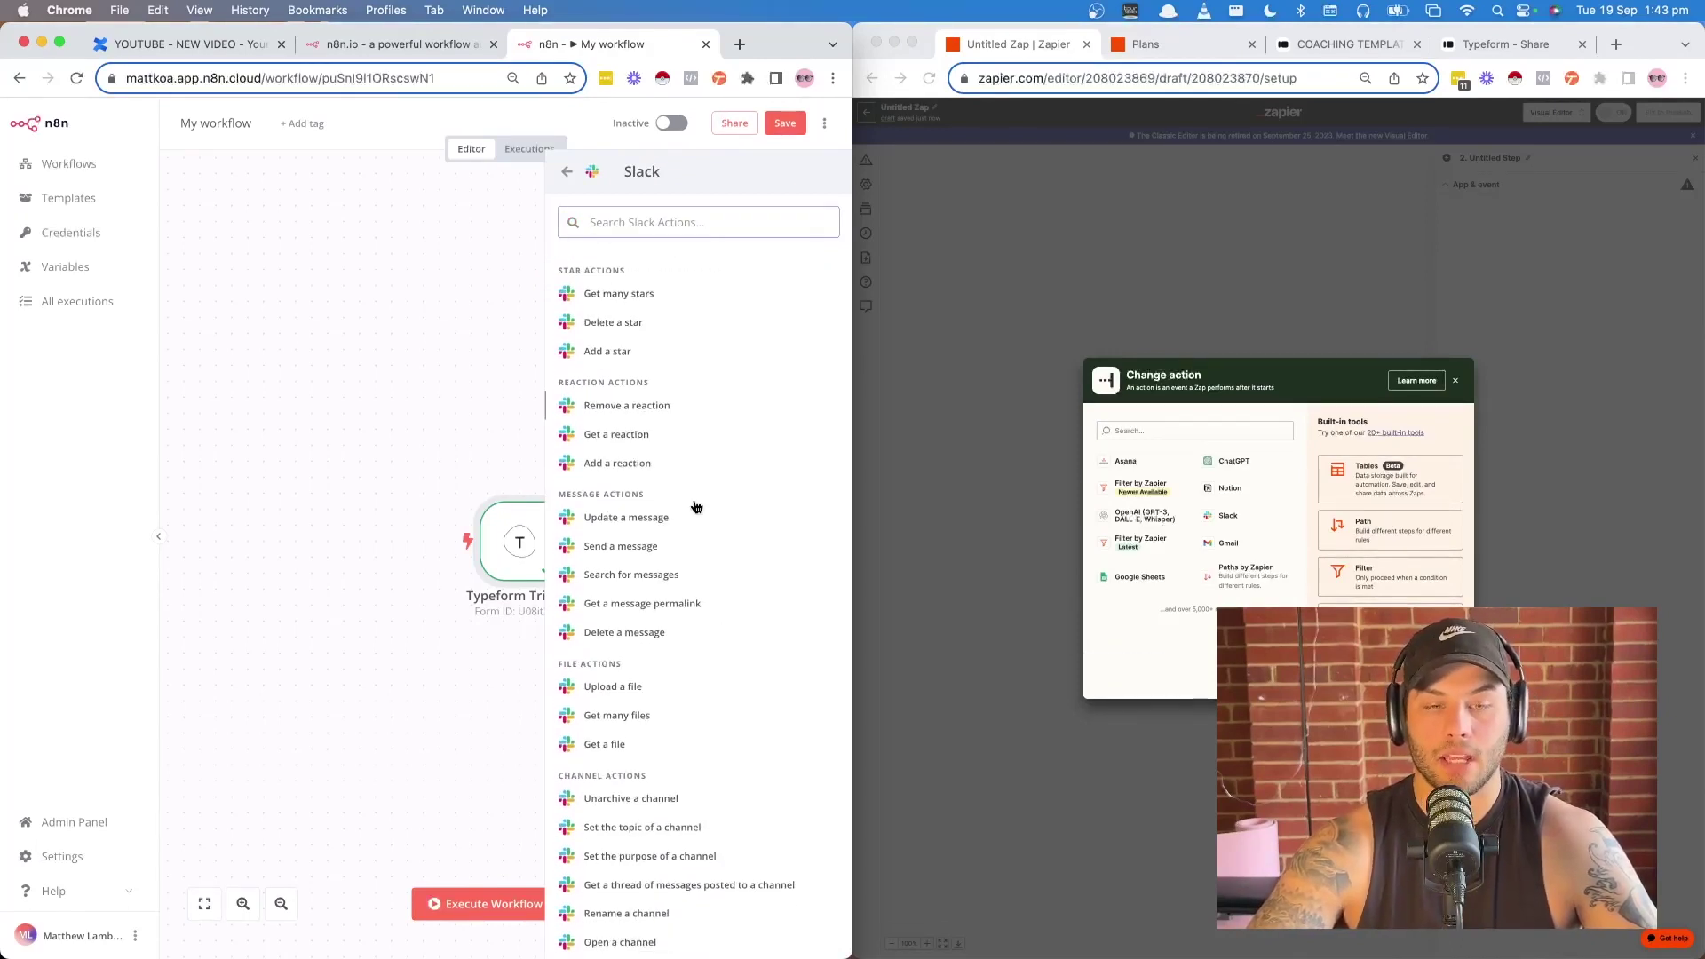
{"action": "scroll", "coordinate": [696, 506], "scroll_direction": "up", "scroll_amount": 6}
{"action": "scroll", "coordinate": [696, 506], "scroll_direction": "up", "scroll_amount": 2}
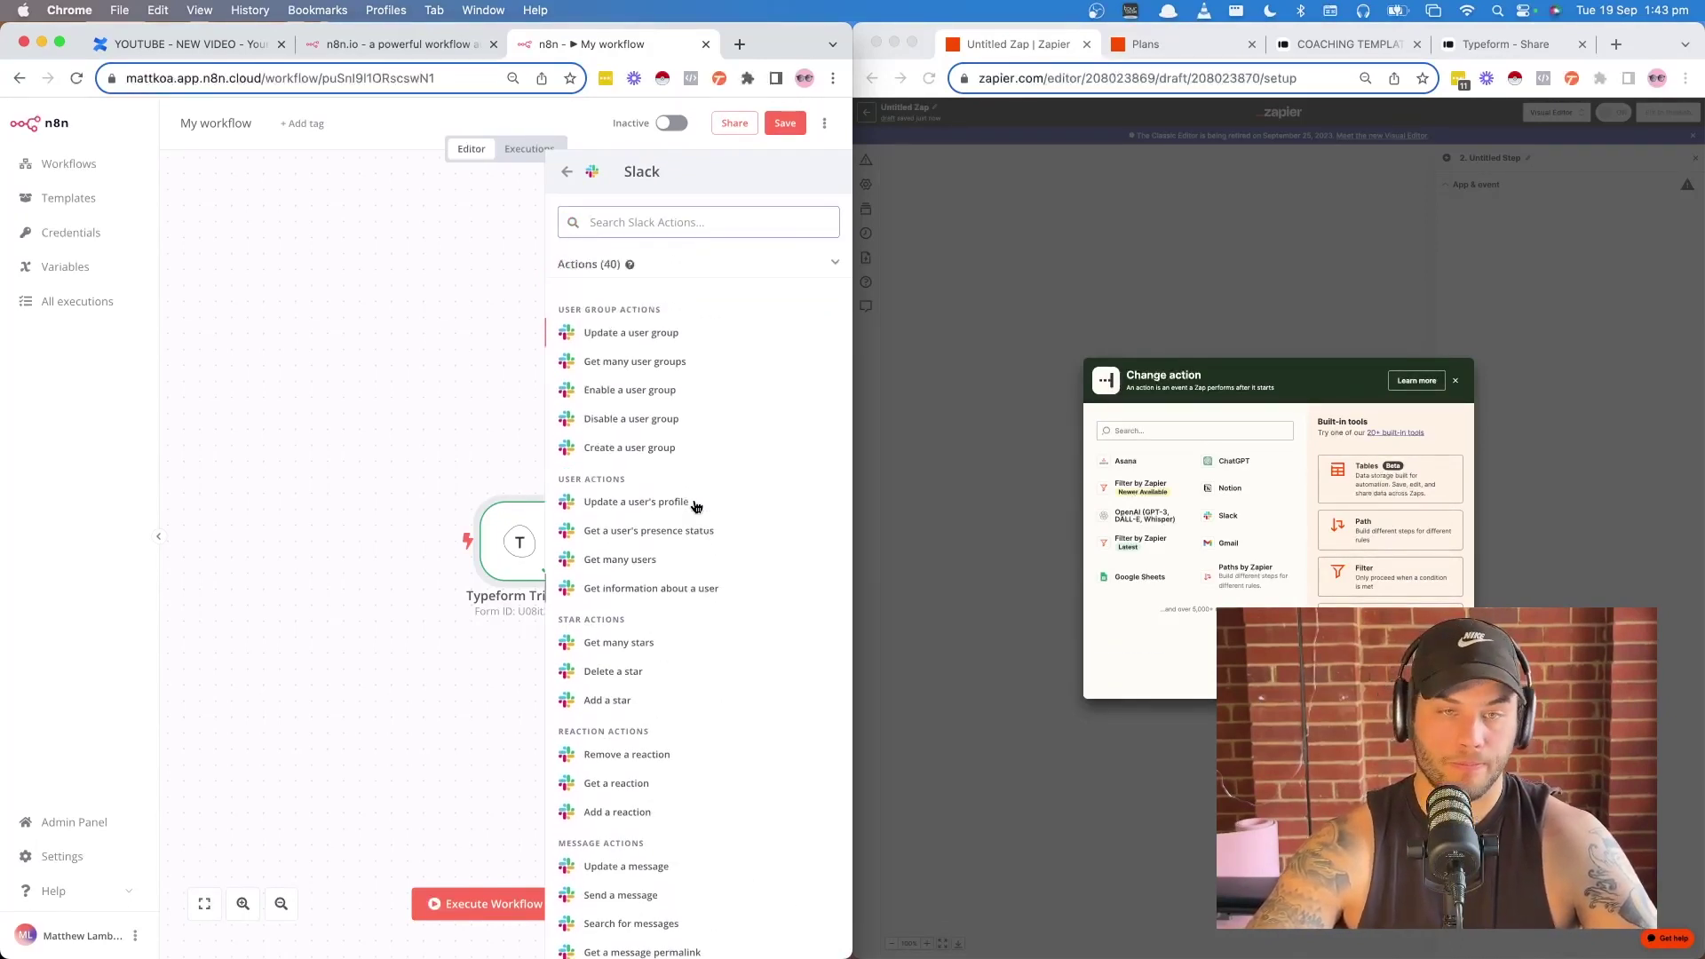
{"action": "left_click", "coordinate": [1194, 430]}
{"action": "type", "text": "slack"}
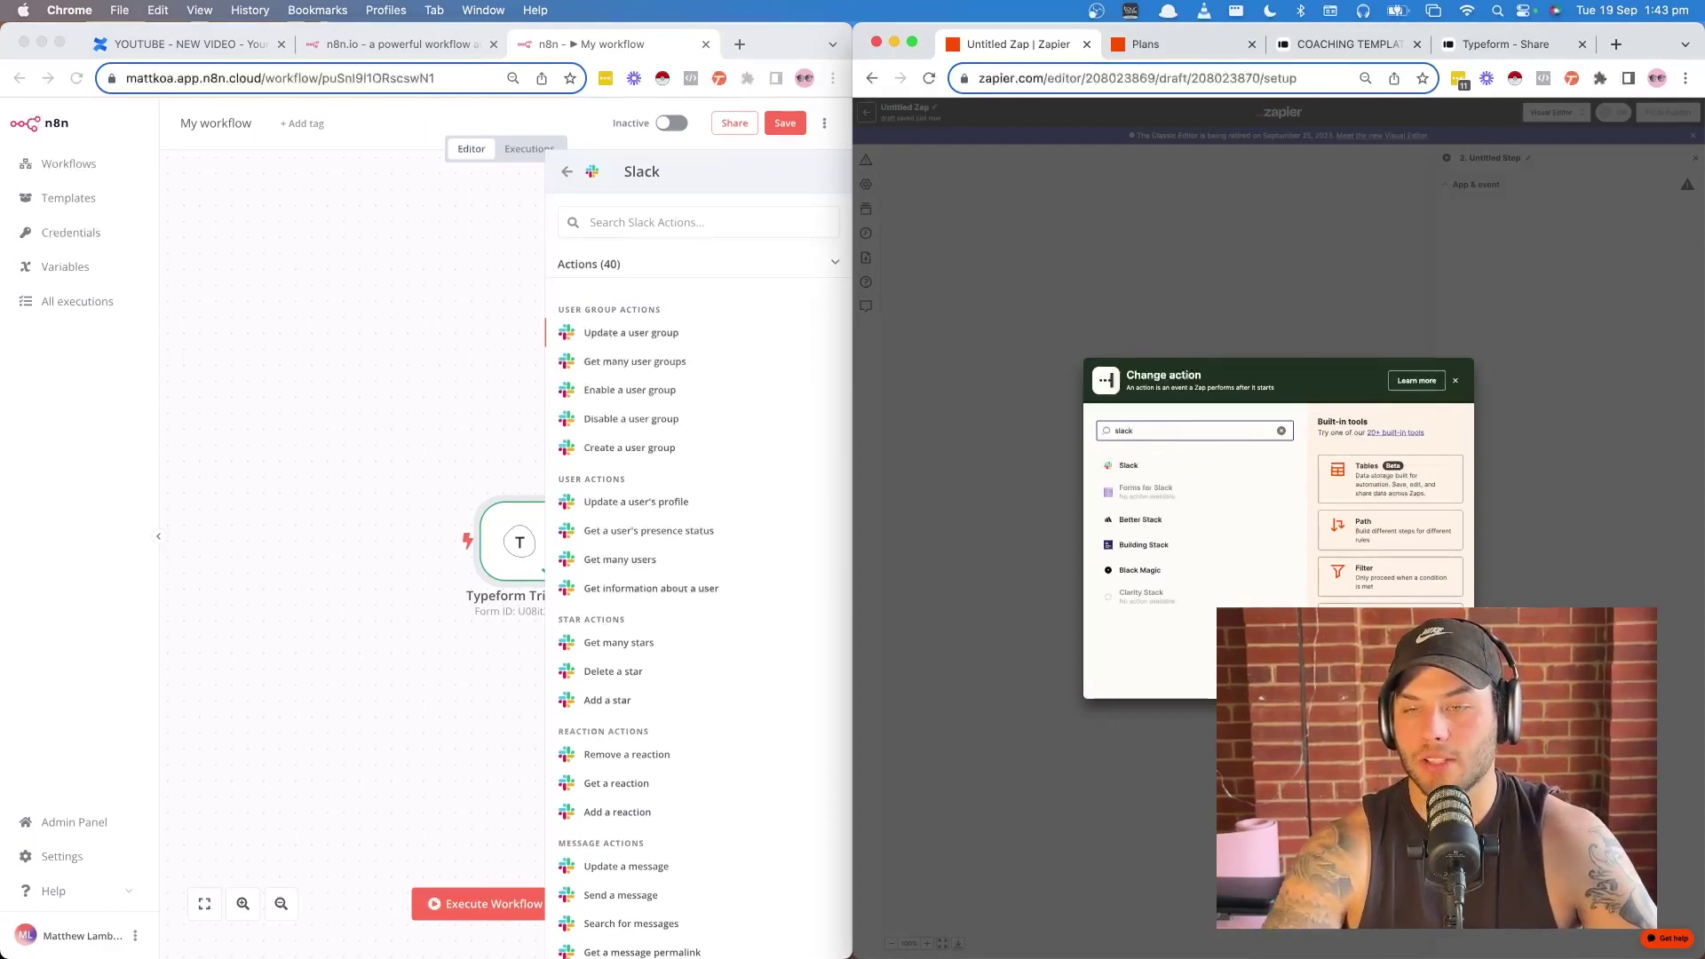
- Choose Slack as the Zap's step-2 app and scroll through the available Slack options
{"action": "left_click", "coordinate": [1138, 469]}
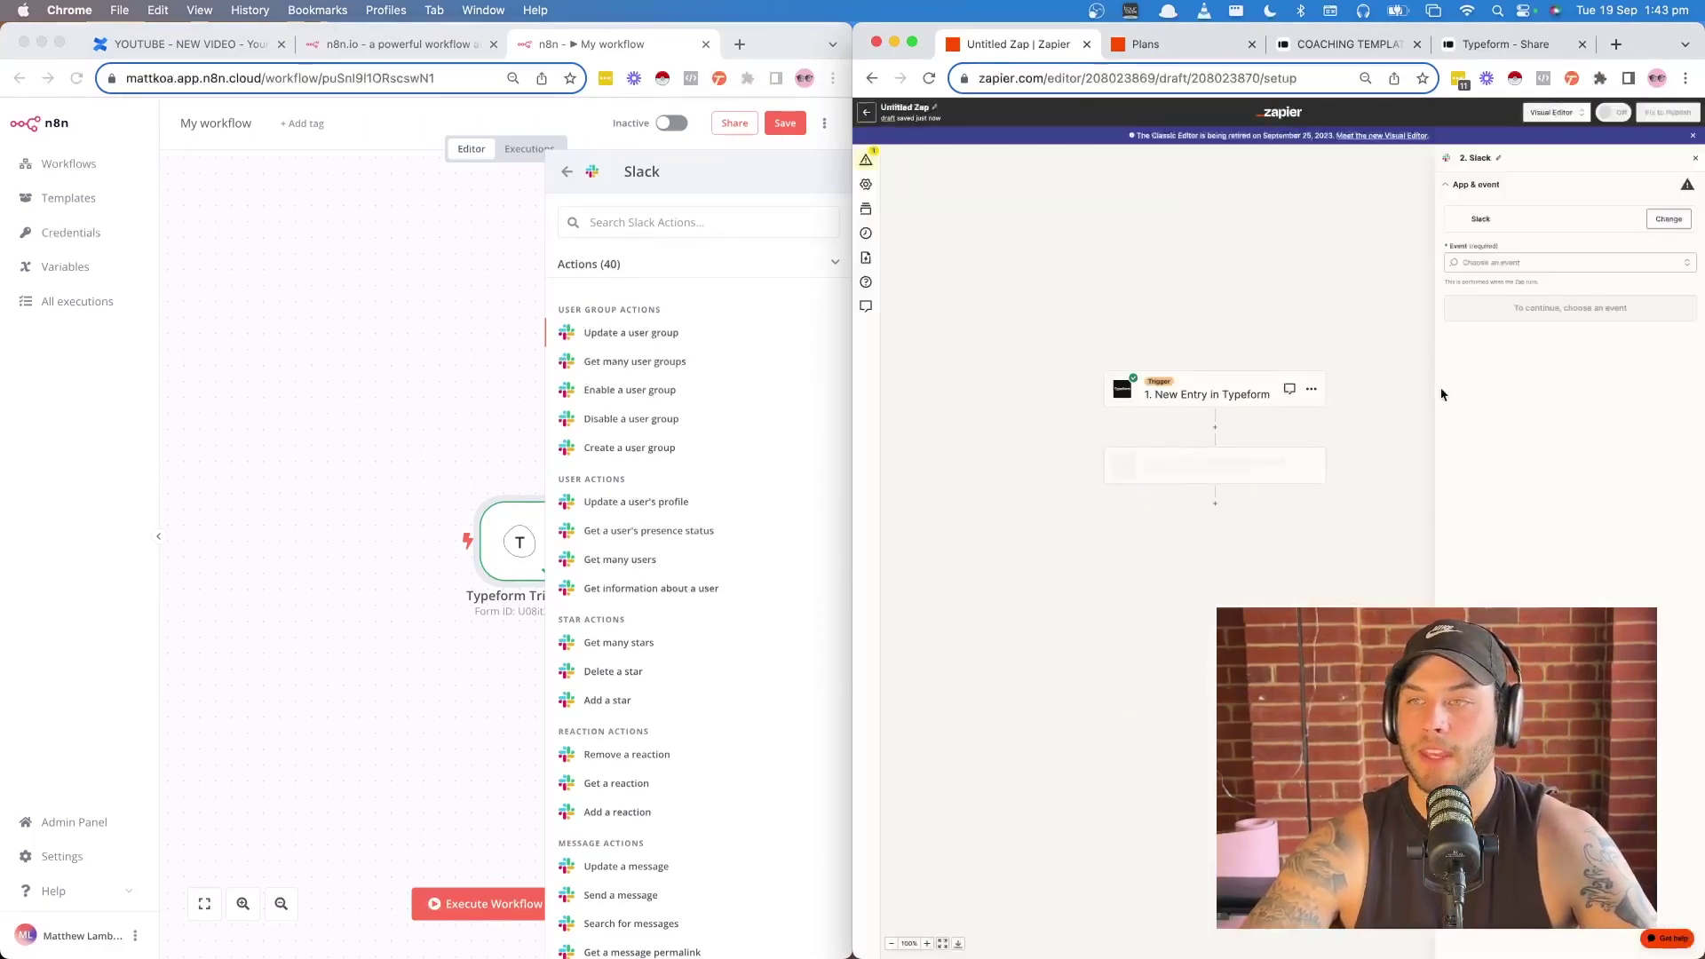
{"action": "scroll", "coordinate": [1522, 393], "scroll_direction": "down", "scroll_amount": 3}
{"action": "scroll", "coordinate": [1523, 393], "scroll_direction": "down", "scroll_amount": 5}
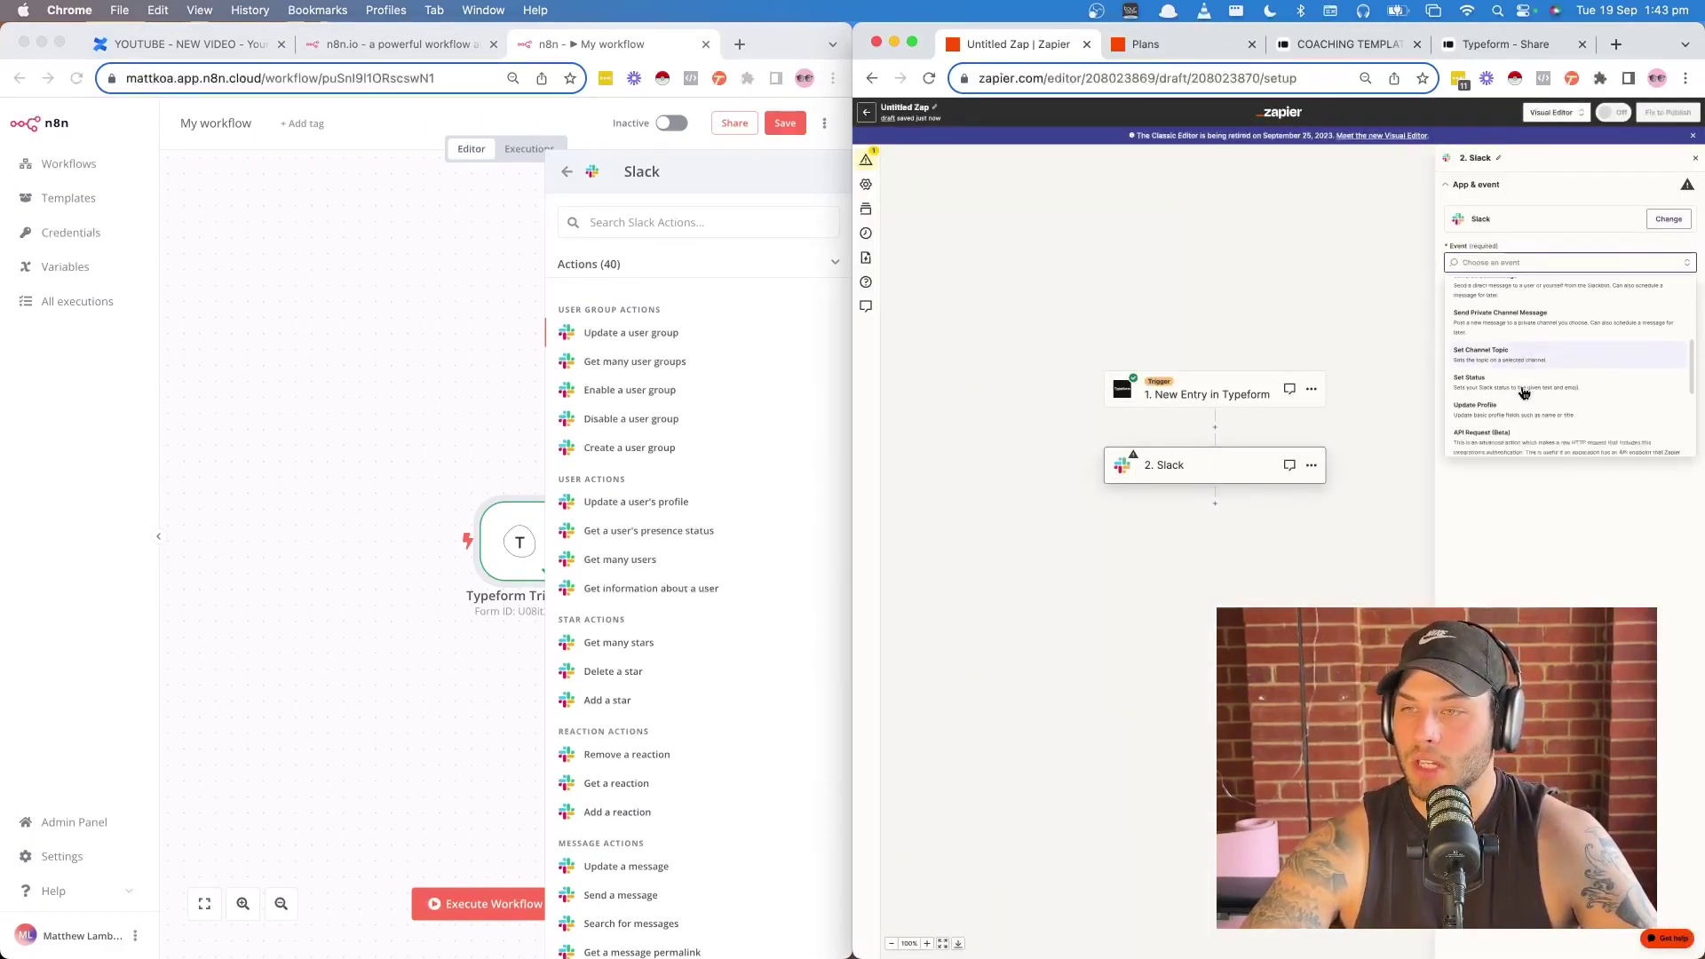
{"action": "scroll", "coordinate": [1523, 393], "scroll_direction": "up", "scroll_amount": 2}
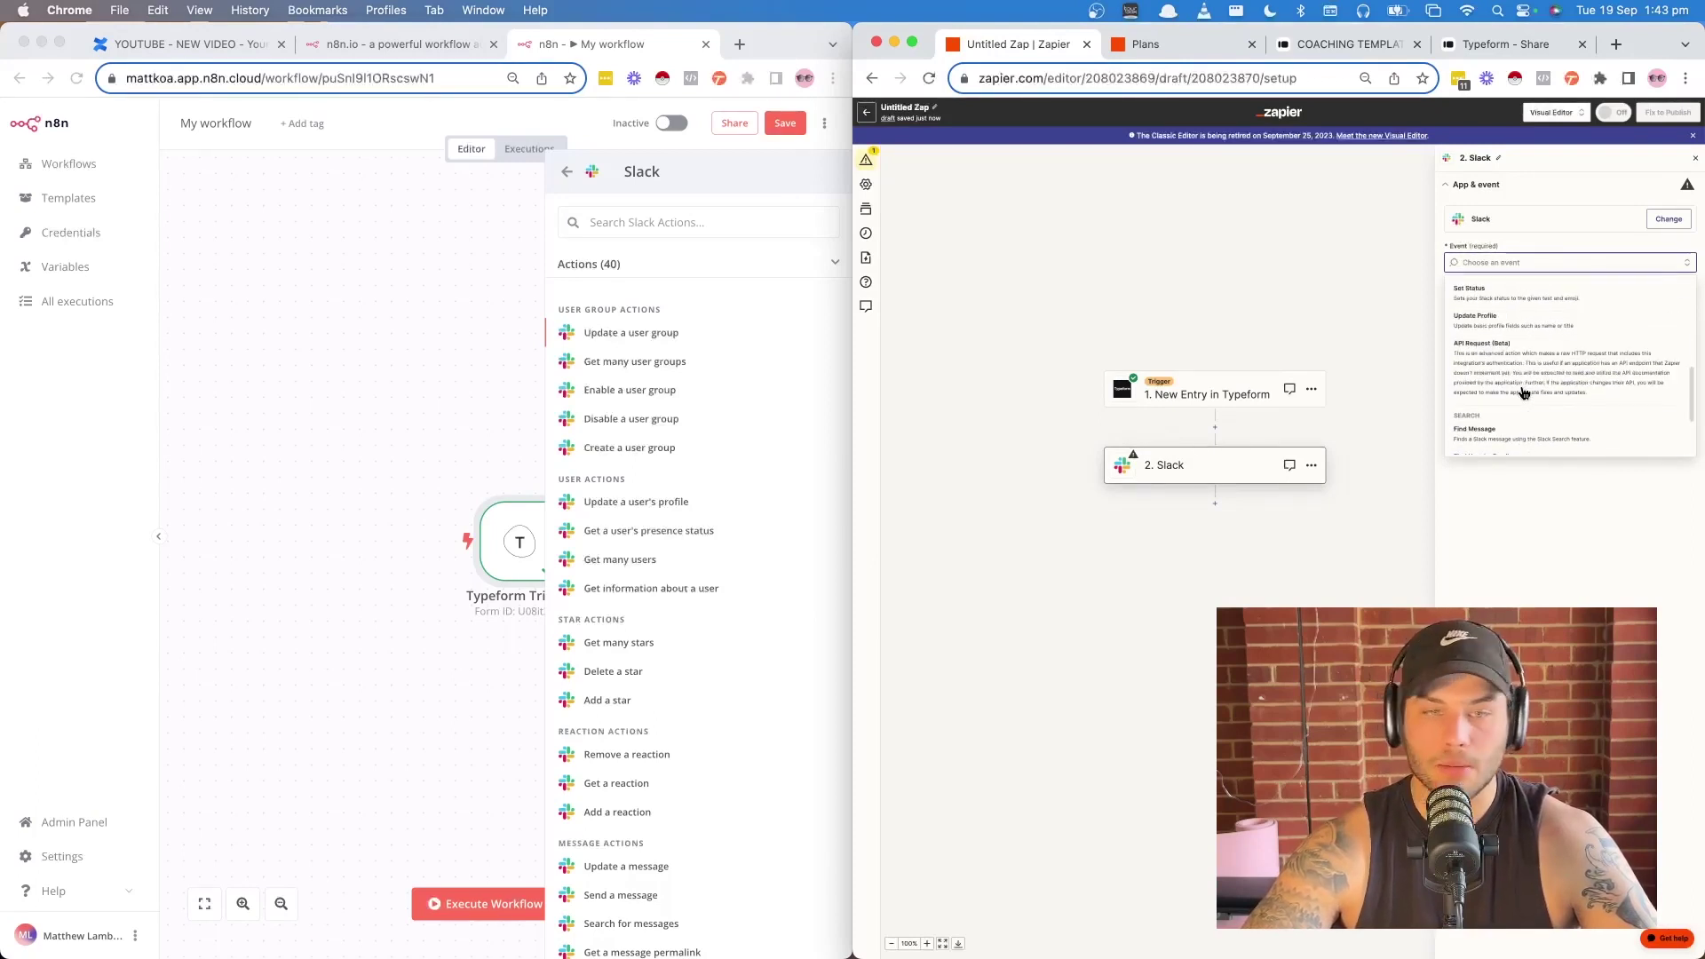
{"action": "scroll", "coordinate": [621, 622], "scroll_direction": "down", "scroll_amount": 10}
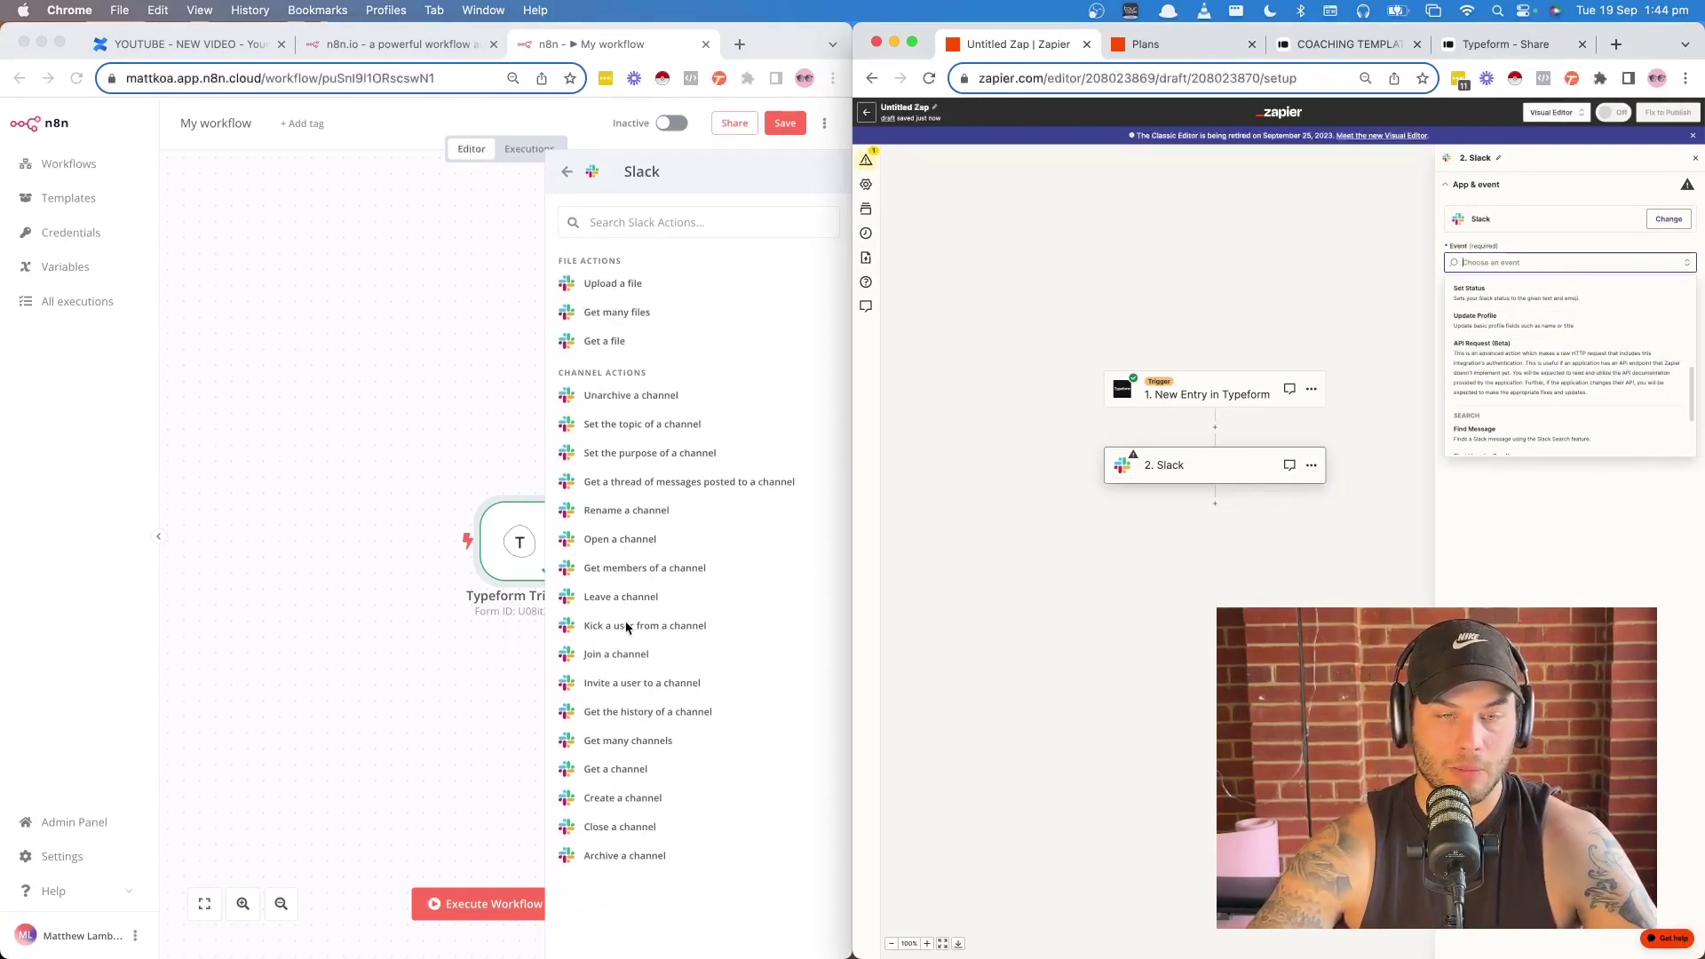
{"action": "scroll", "coordinate": [626, 626], "scroll_direction": "up", "scroll_amount": 10}
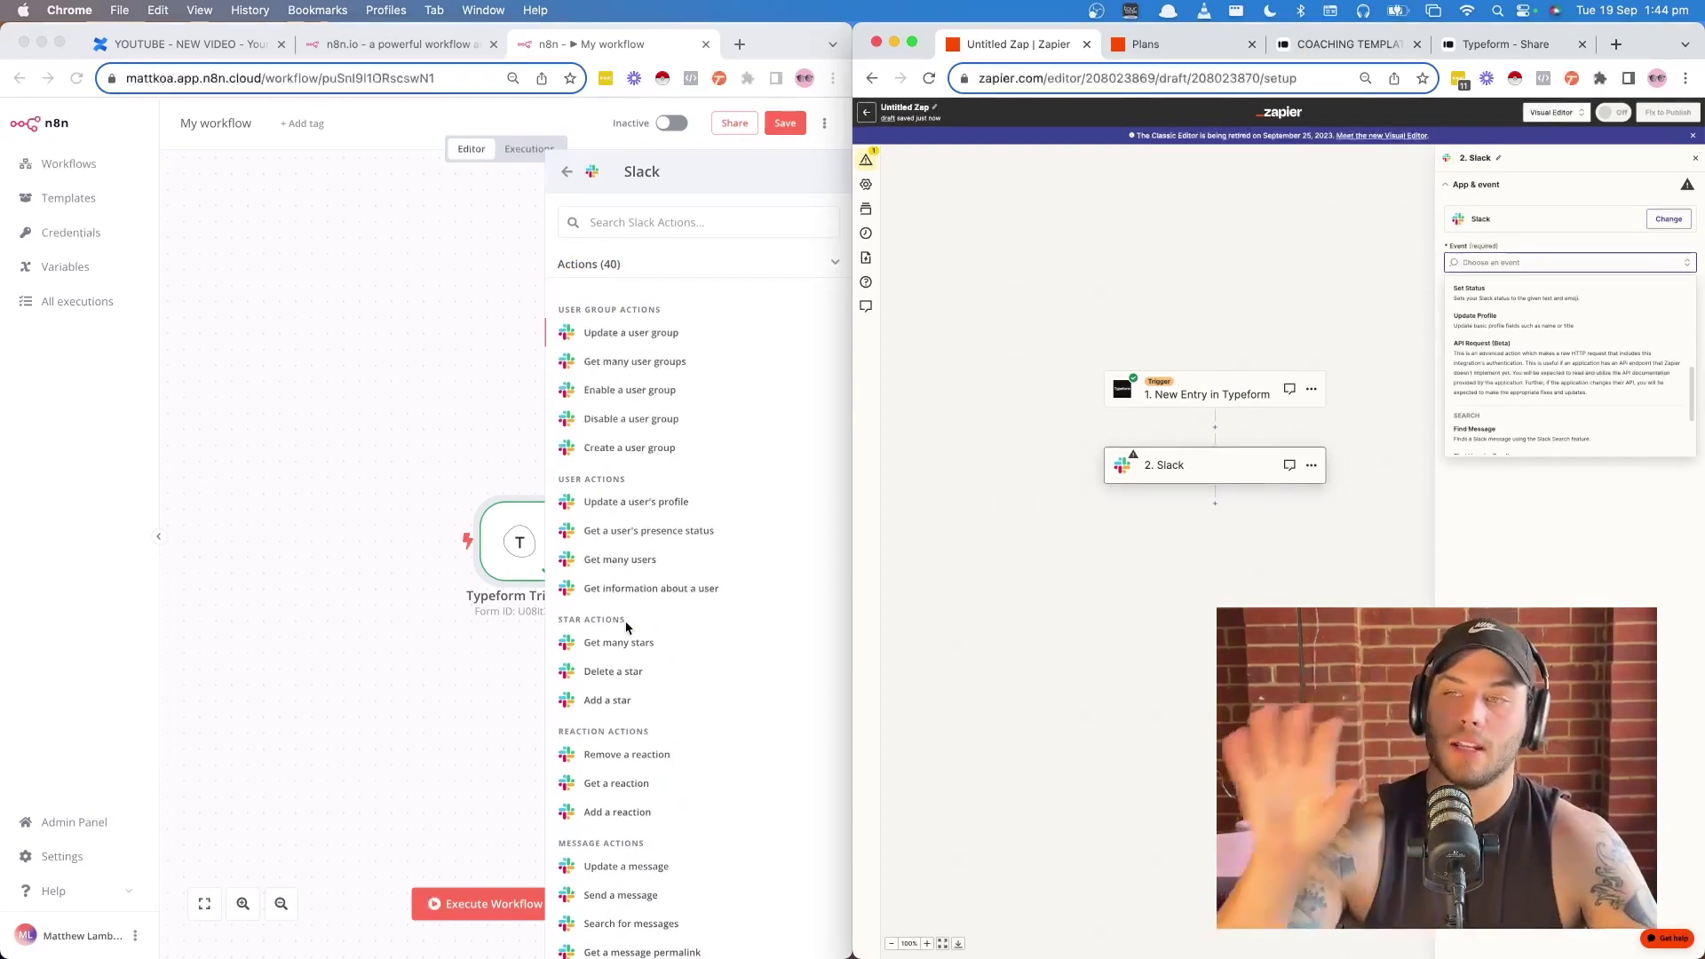
{"action": "scroll", "coordinate": [1554, 351], "scroll_direction": "up", "scroll_amount": 5}
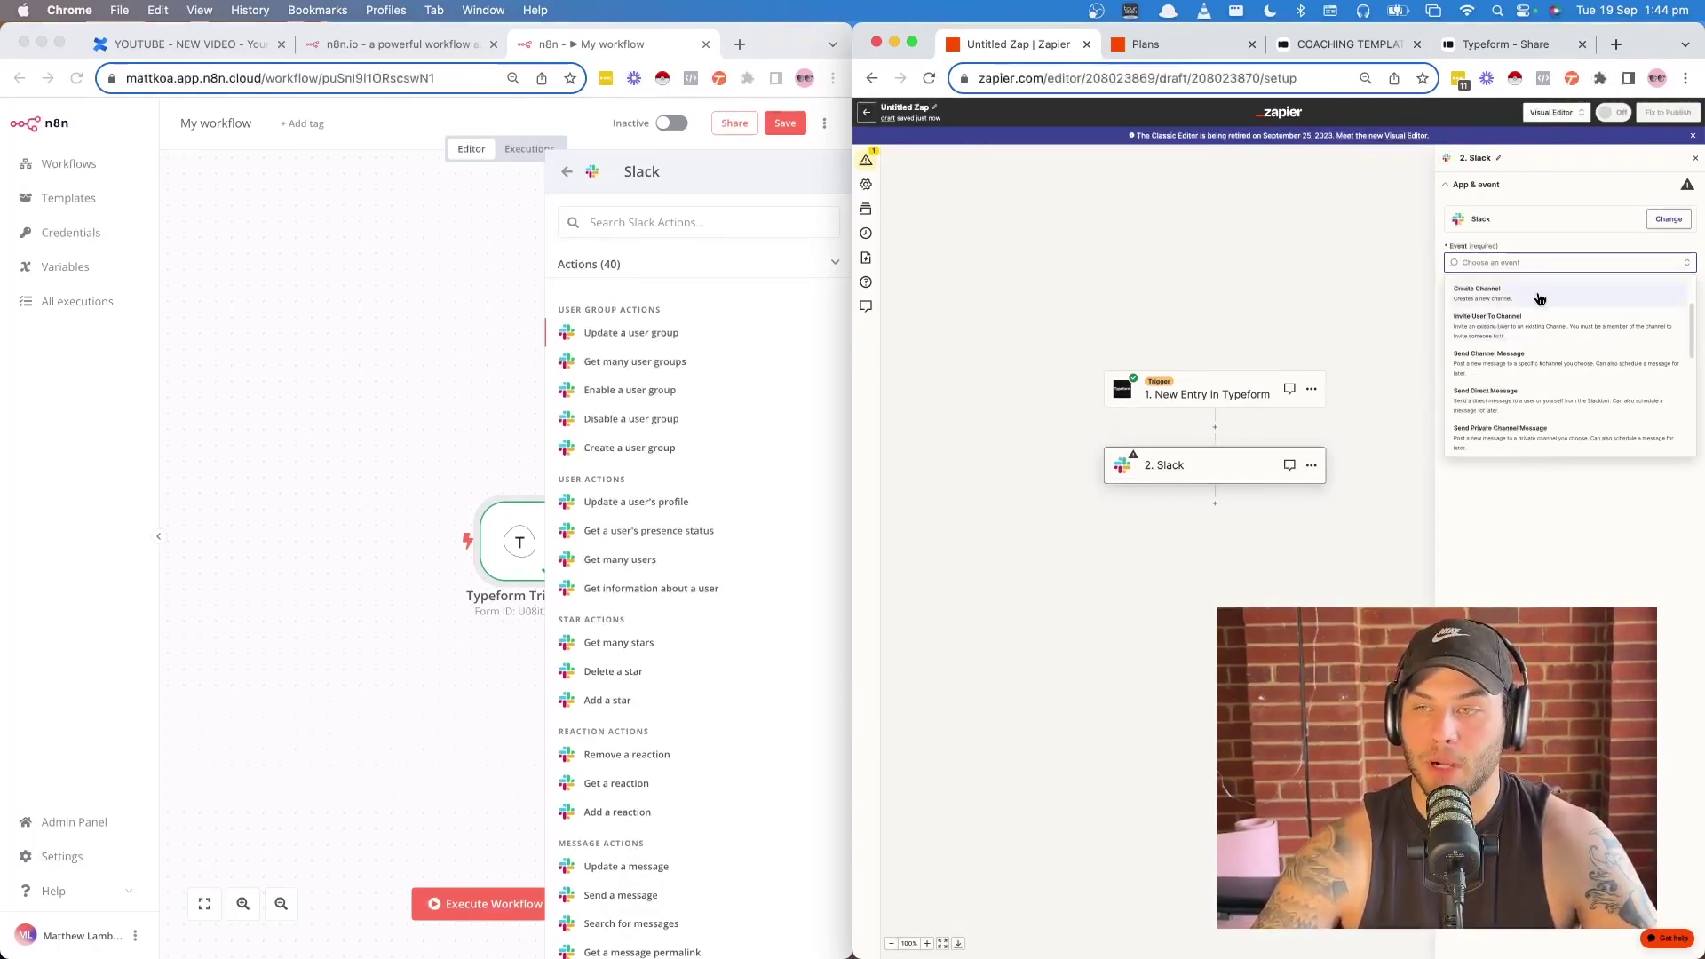
{"action": "scroll", "coordinate": [1578, 353], "scroll_direction": "down", "scroll_amount": 2}
{"action": "scroll", "coordinate": [1579, 354], "scroll_direction": "down", "scroll_amount": 2}
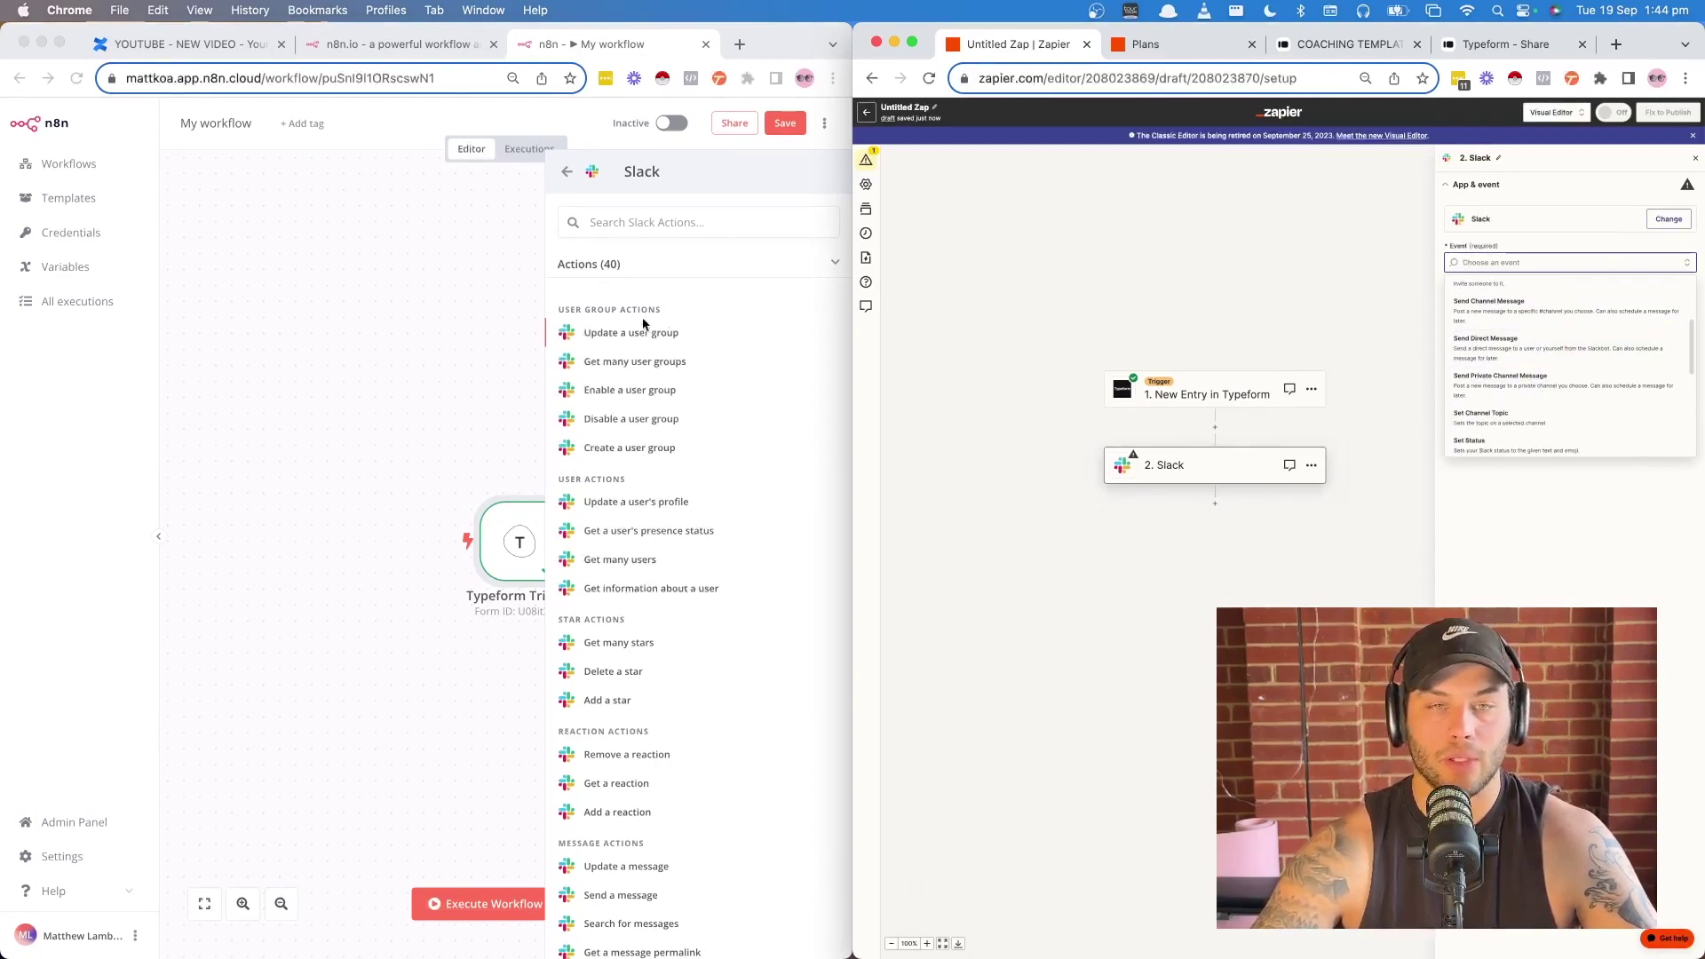
{"action": "scroll", "coordinate": [624, 374], "scroll_direction": "down", "scroll_amount": 1}
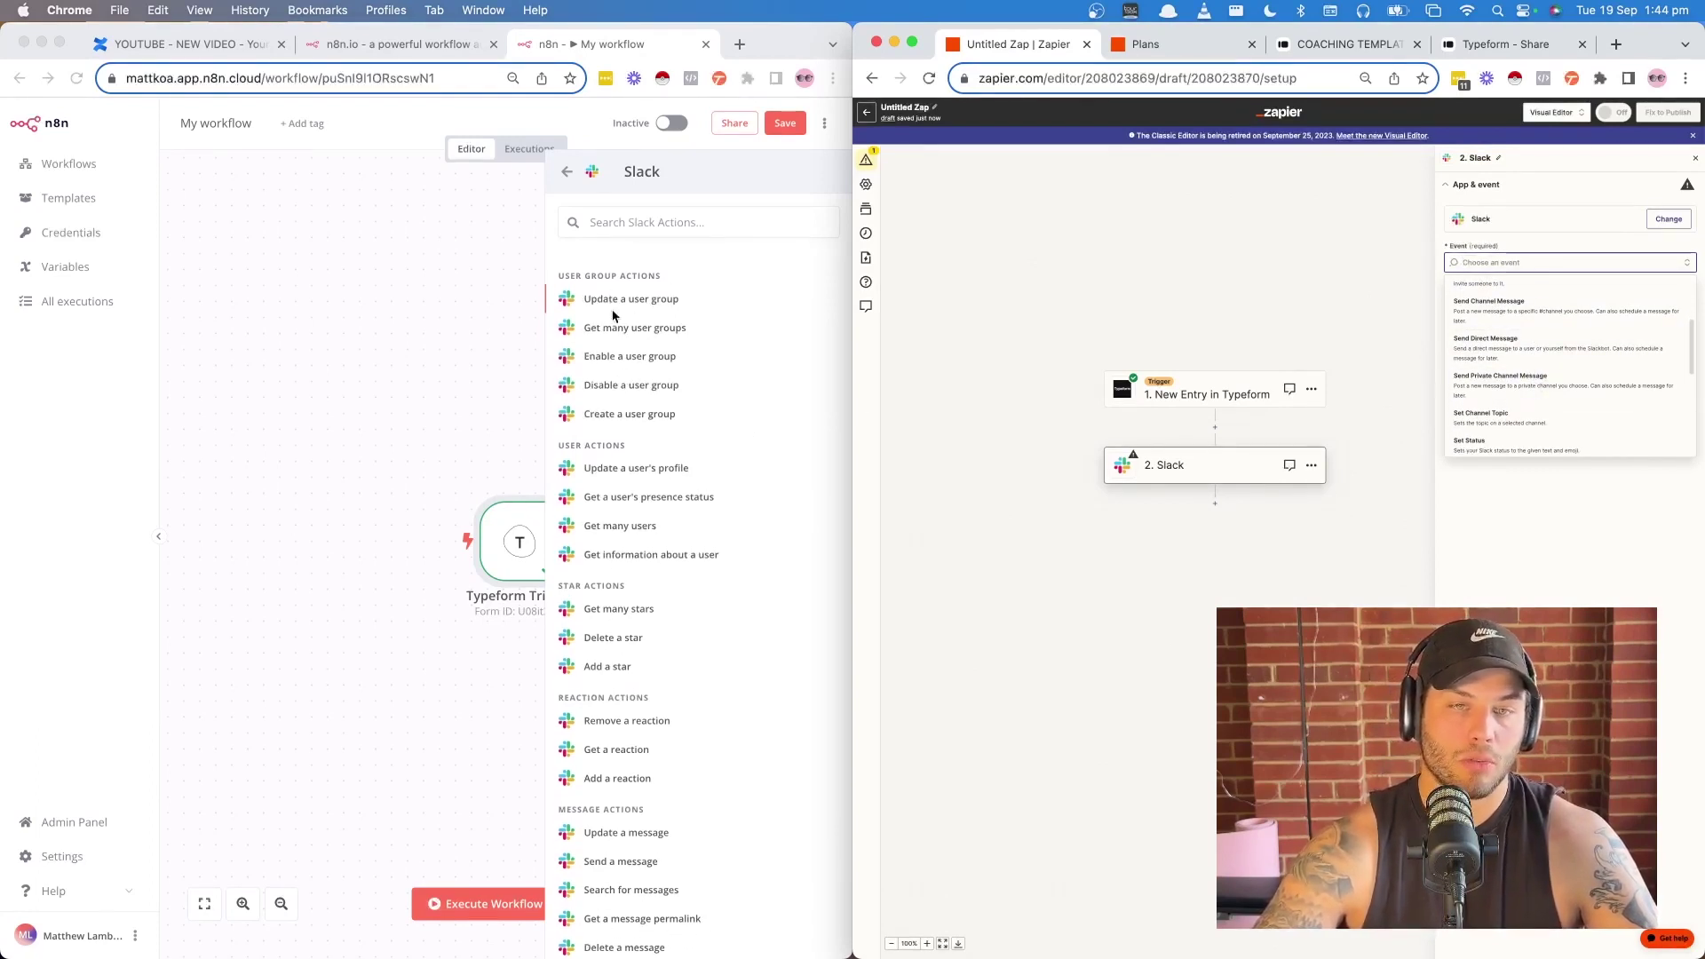
{"action": "scroll", "coordinate": [643, 394], "scroll_direction": "down", "scroll_amount": 3}
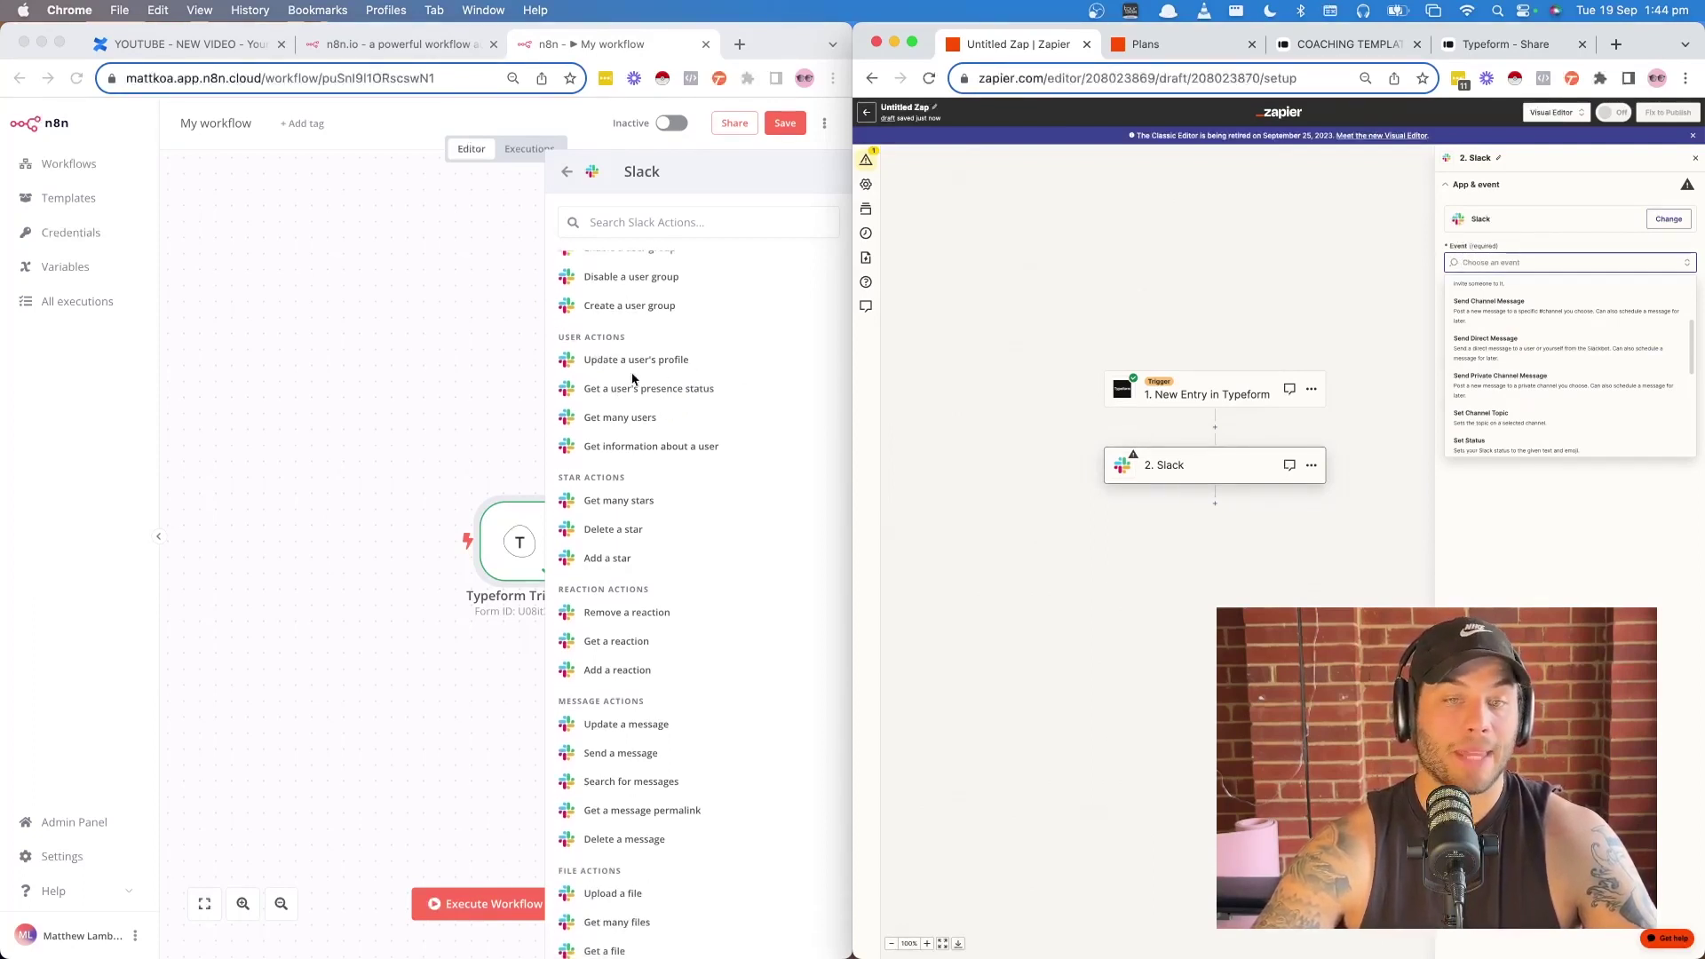
{"action": "scroll", "coordinate": [638, 419], "scroll_direction": "down", "scroll_amount": 1}
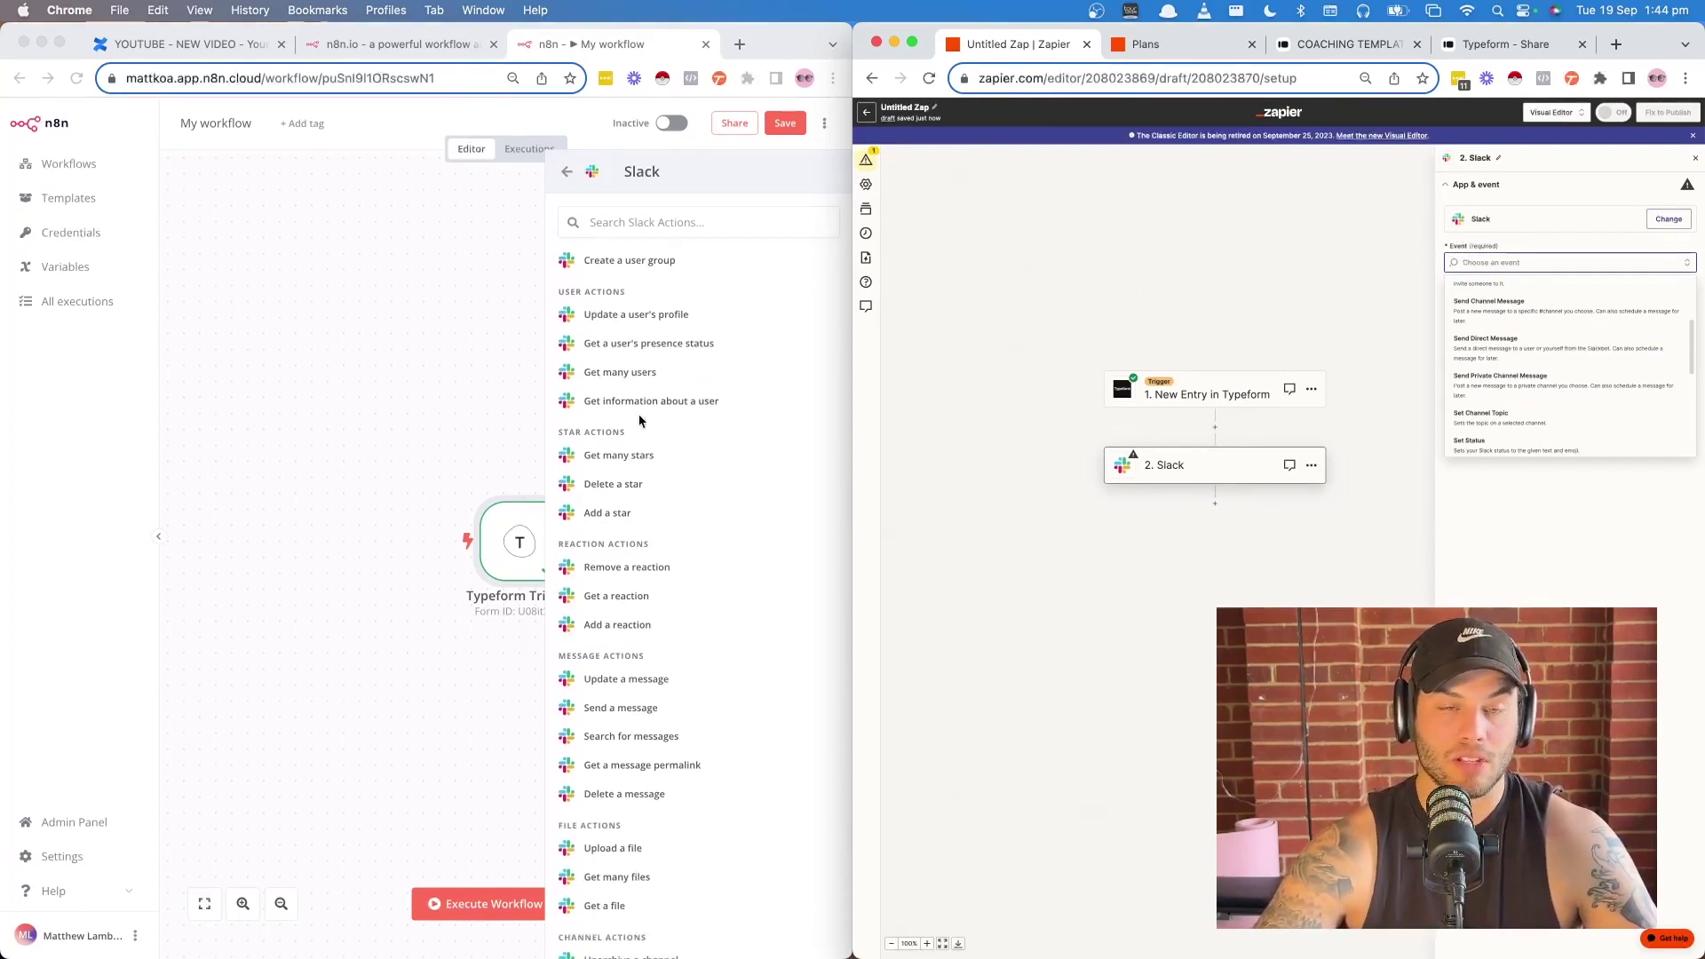
{"action": "scroll", "coordinate": [720, 401], "scroll_direction": "down", "scroll_amount": 2}
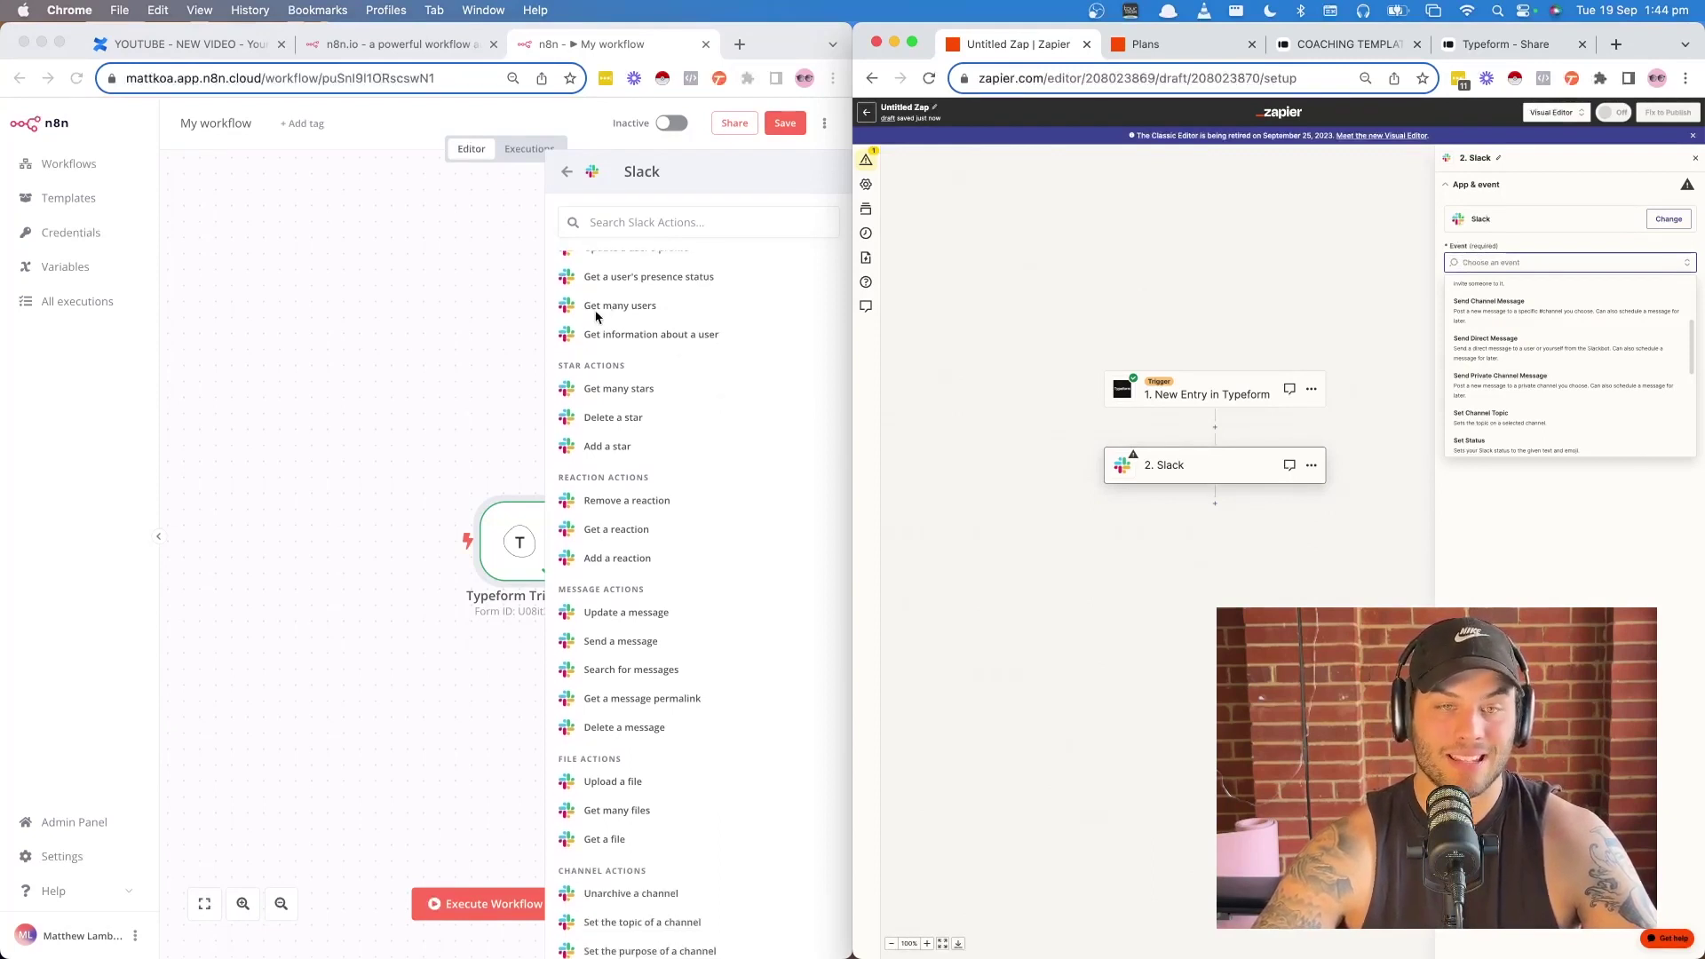
{"action": "scroll", "coordinate": [619, 417], "scroll_direction": "down", "scroll_amount": 2}
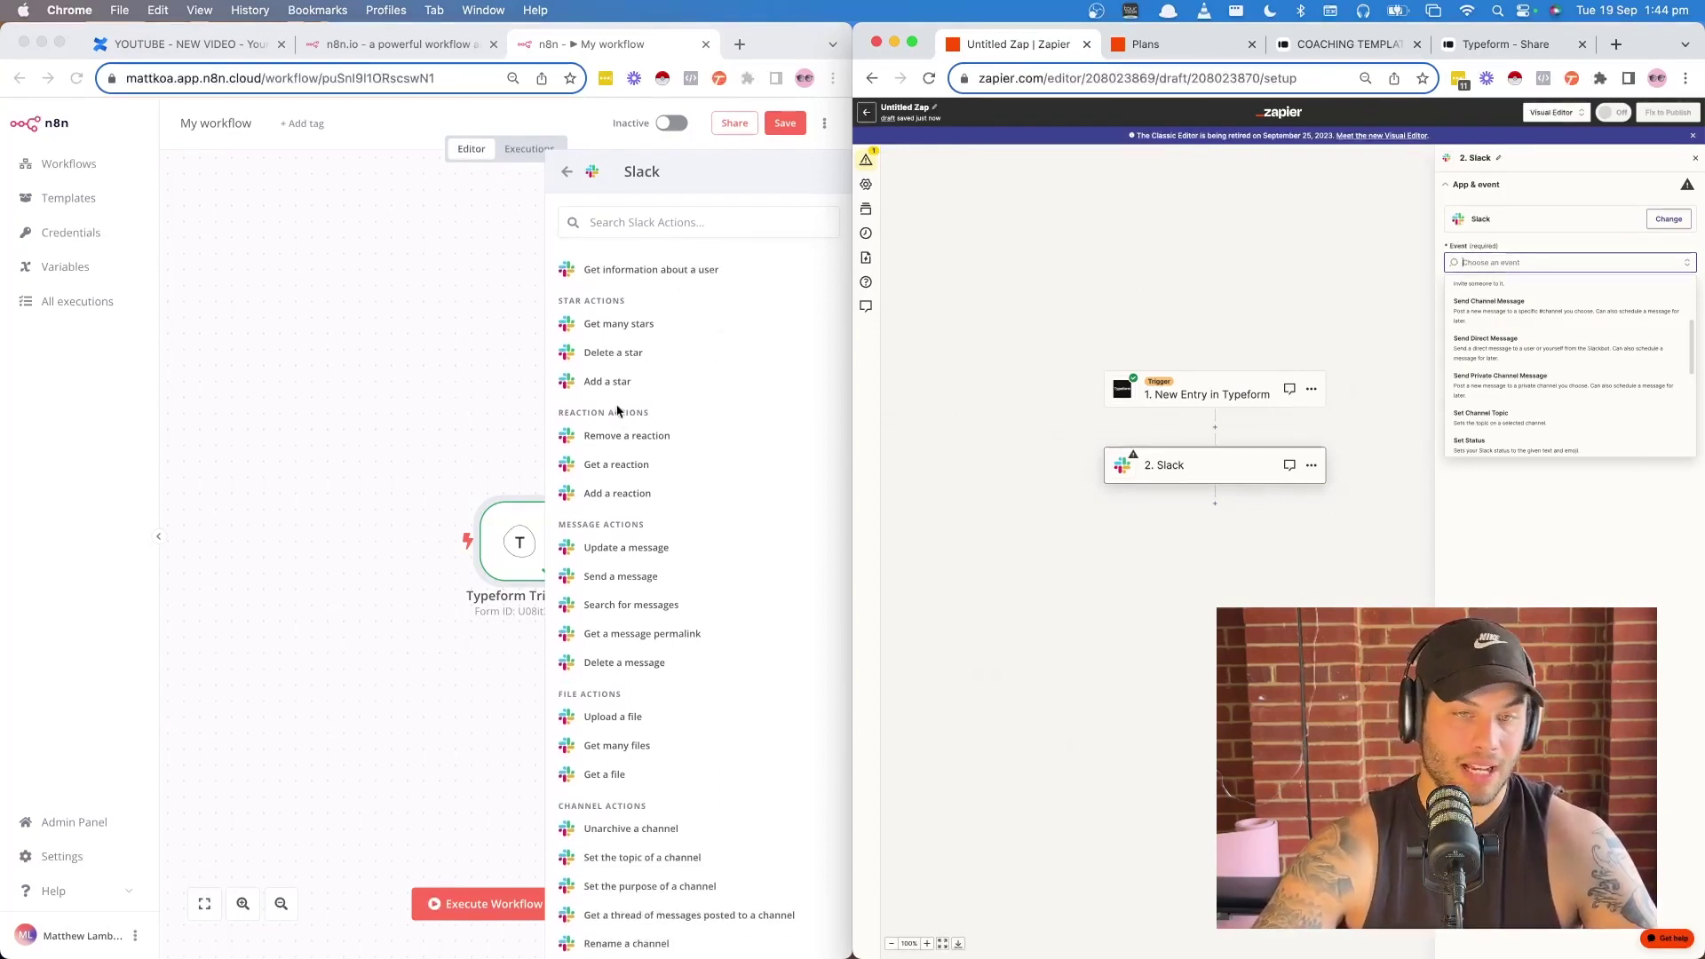
{"action": "scroll", "coordinate": [619, 413], "scroll_direction": "down", "scroll_amount": 2}
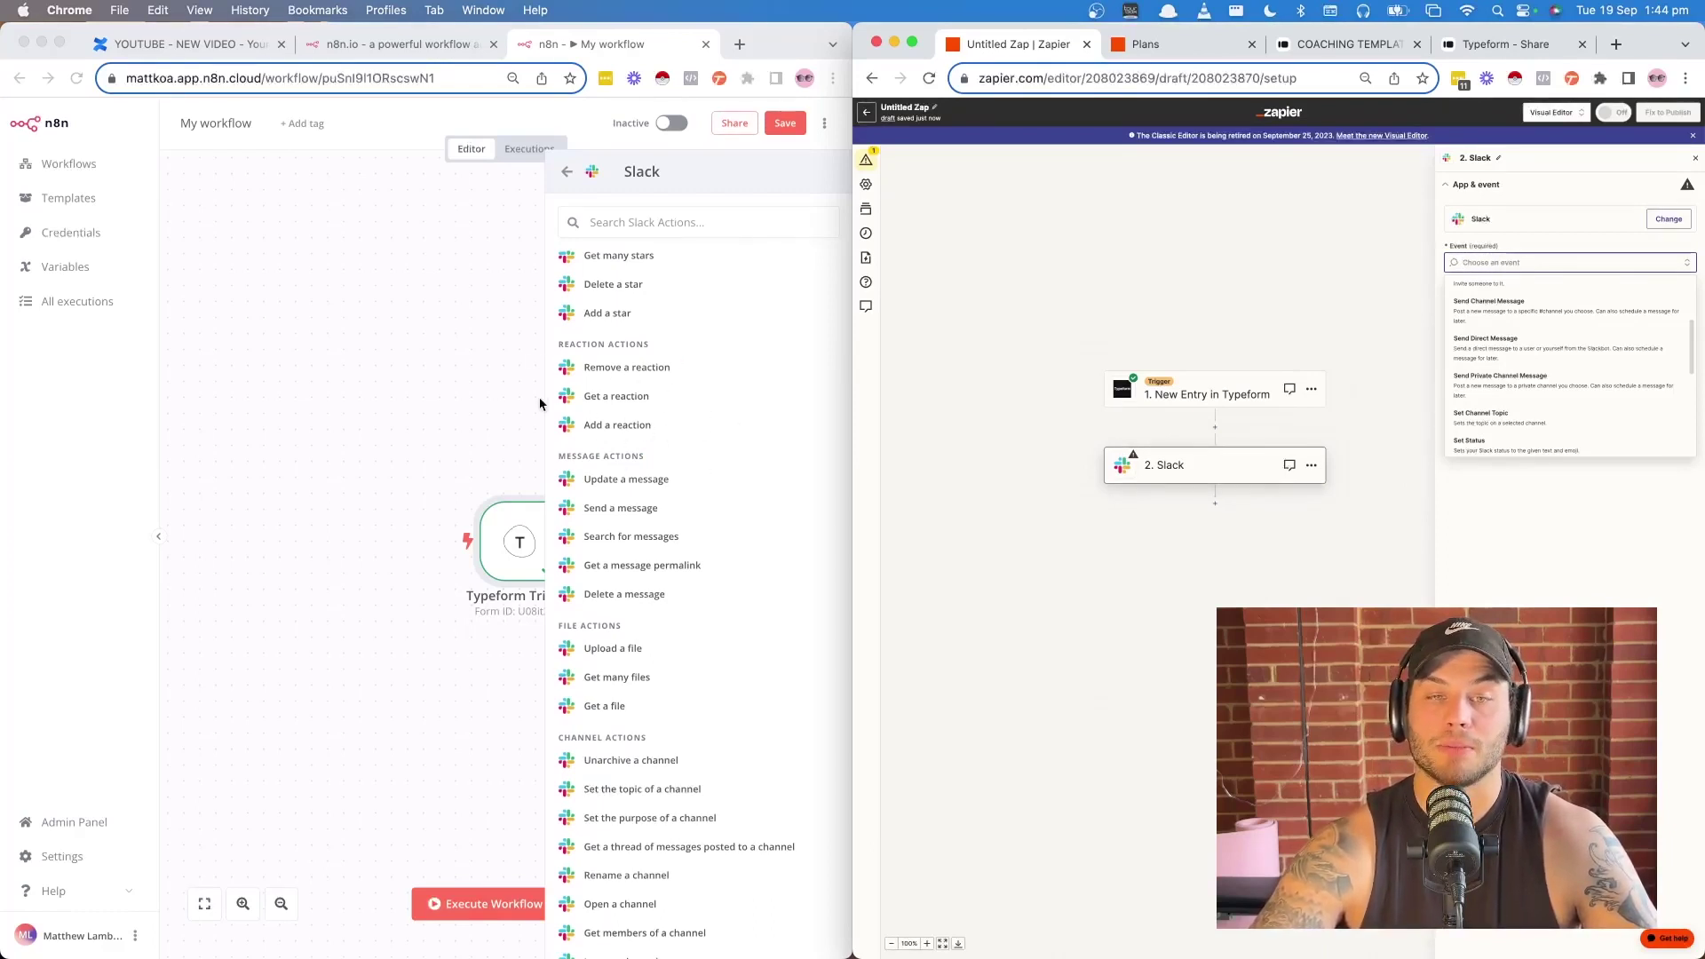
{"action": "scroll", "coordinate": [635, 472], "scroll_direction": "down", "scroll_amount": 4}
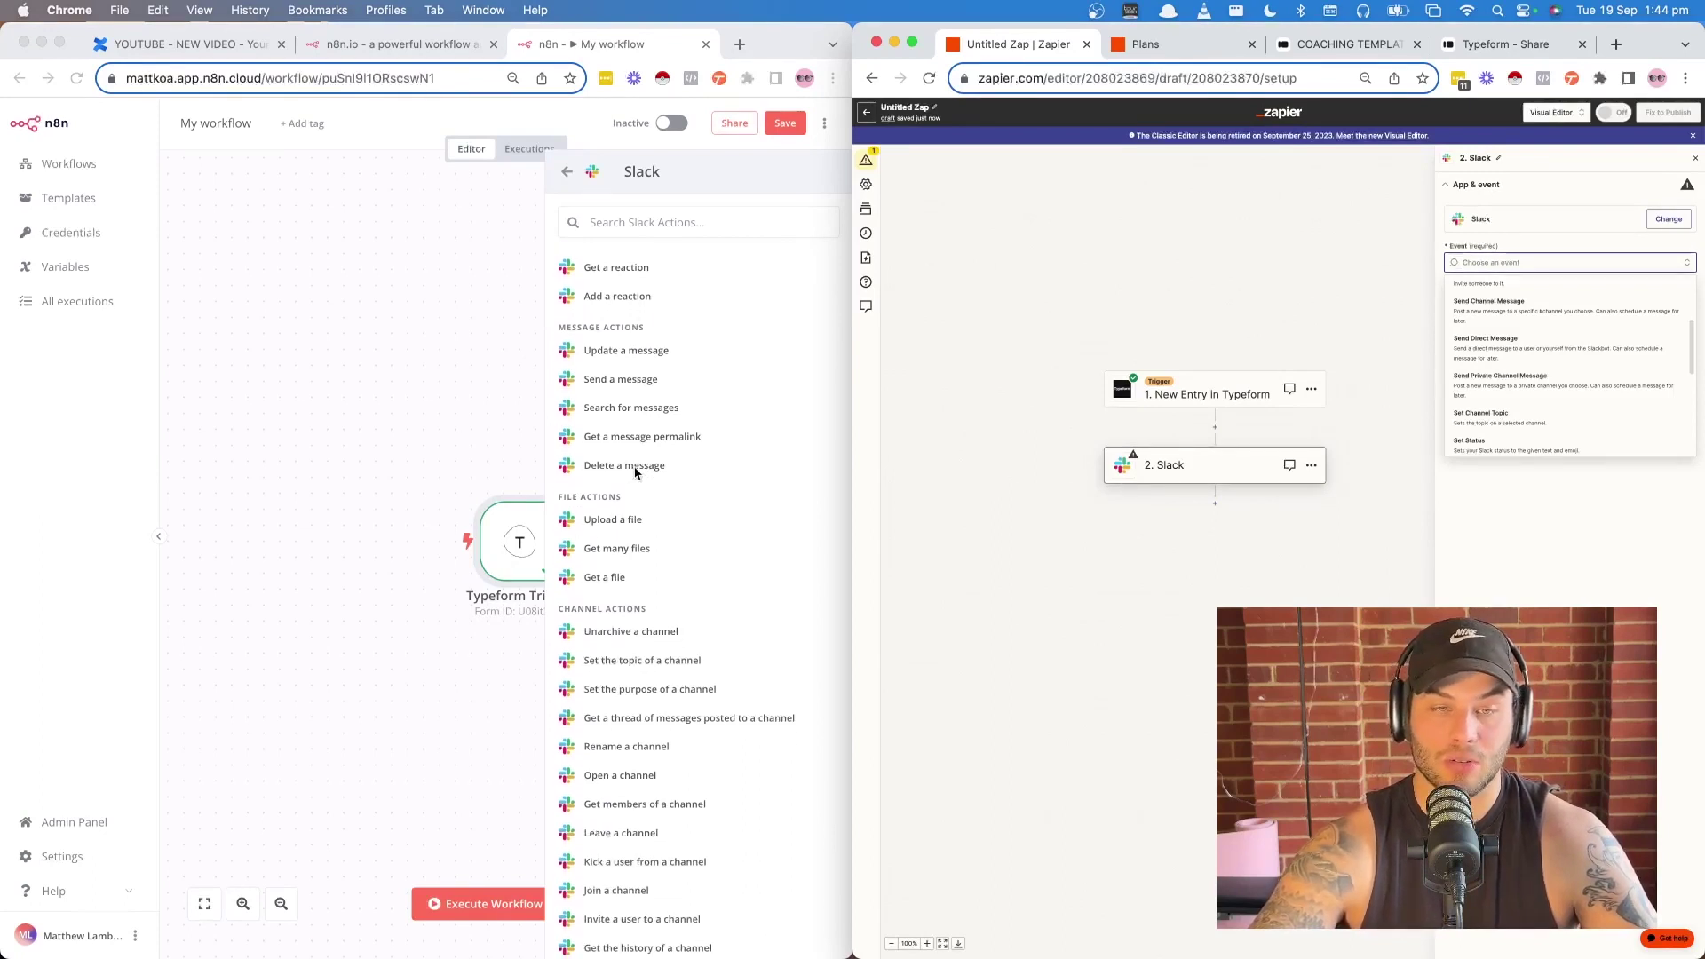
{"action": "scroll", "coordinate": [630, 680], "scroll_direction": "down", "scroll_amount": 7}
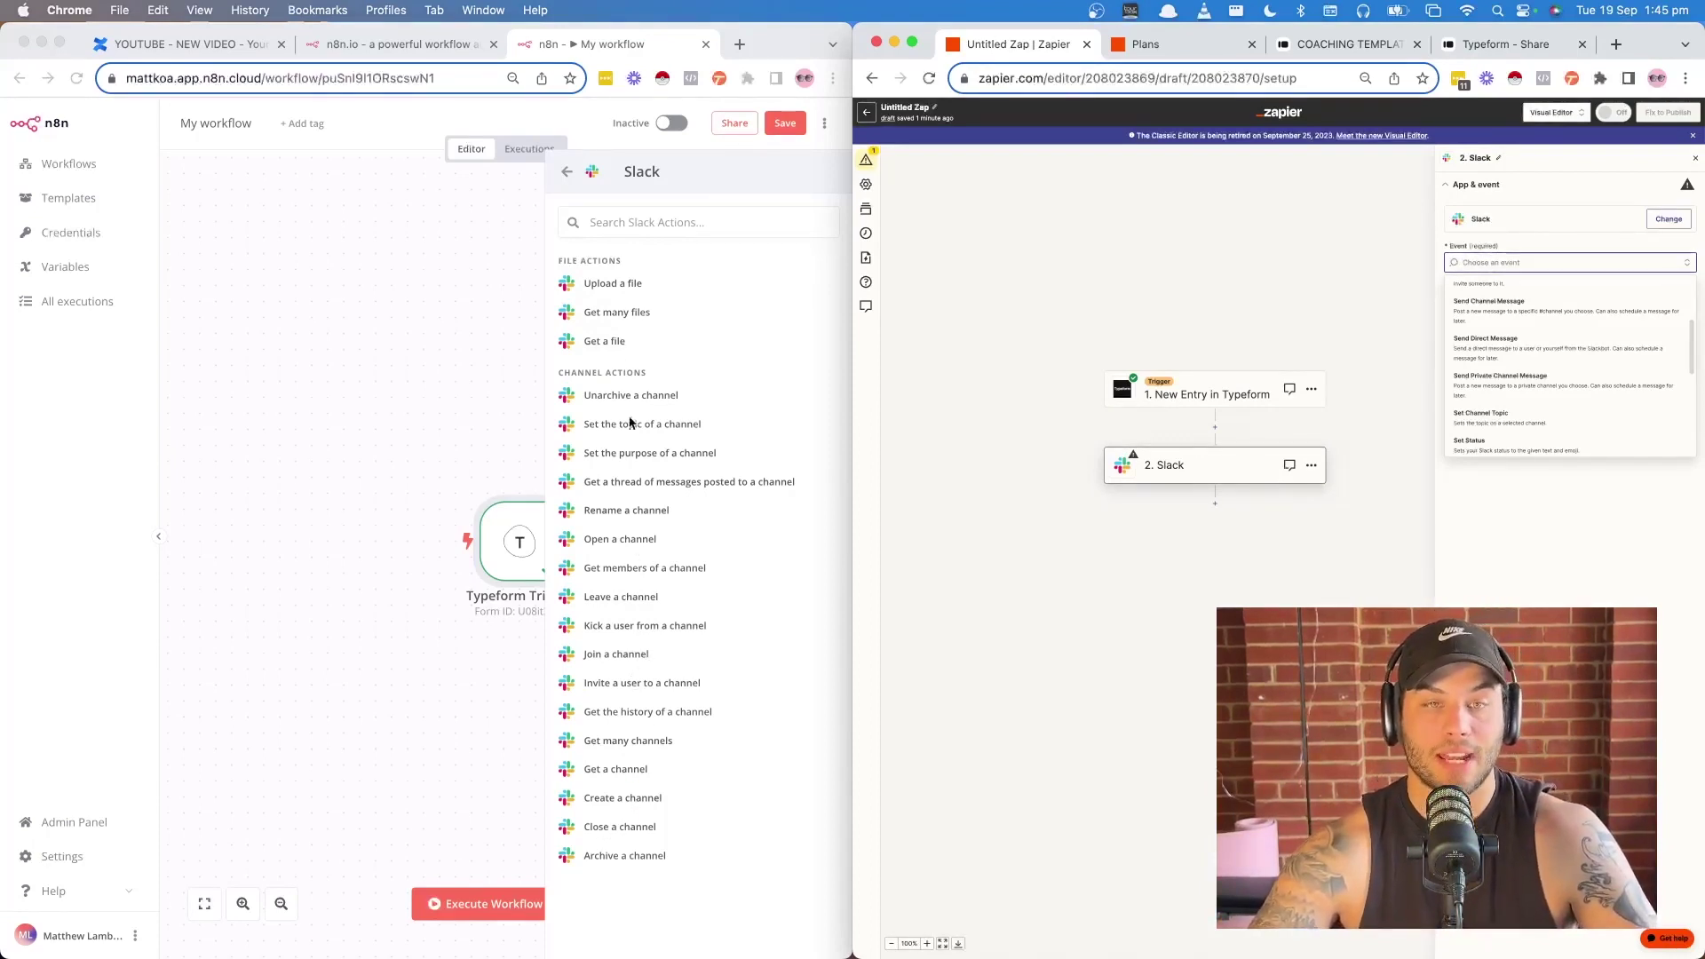
{"action": "left_click", "coordinate": [616, 229]}
- Add n8n's Slack 'Send a message' action and authorise a new Slack account credential
{"action": "type", "text": "mess"}
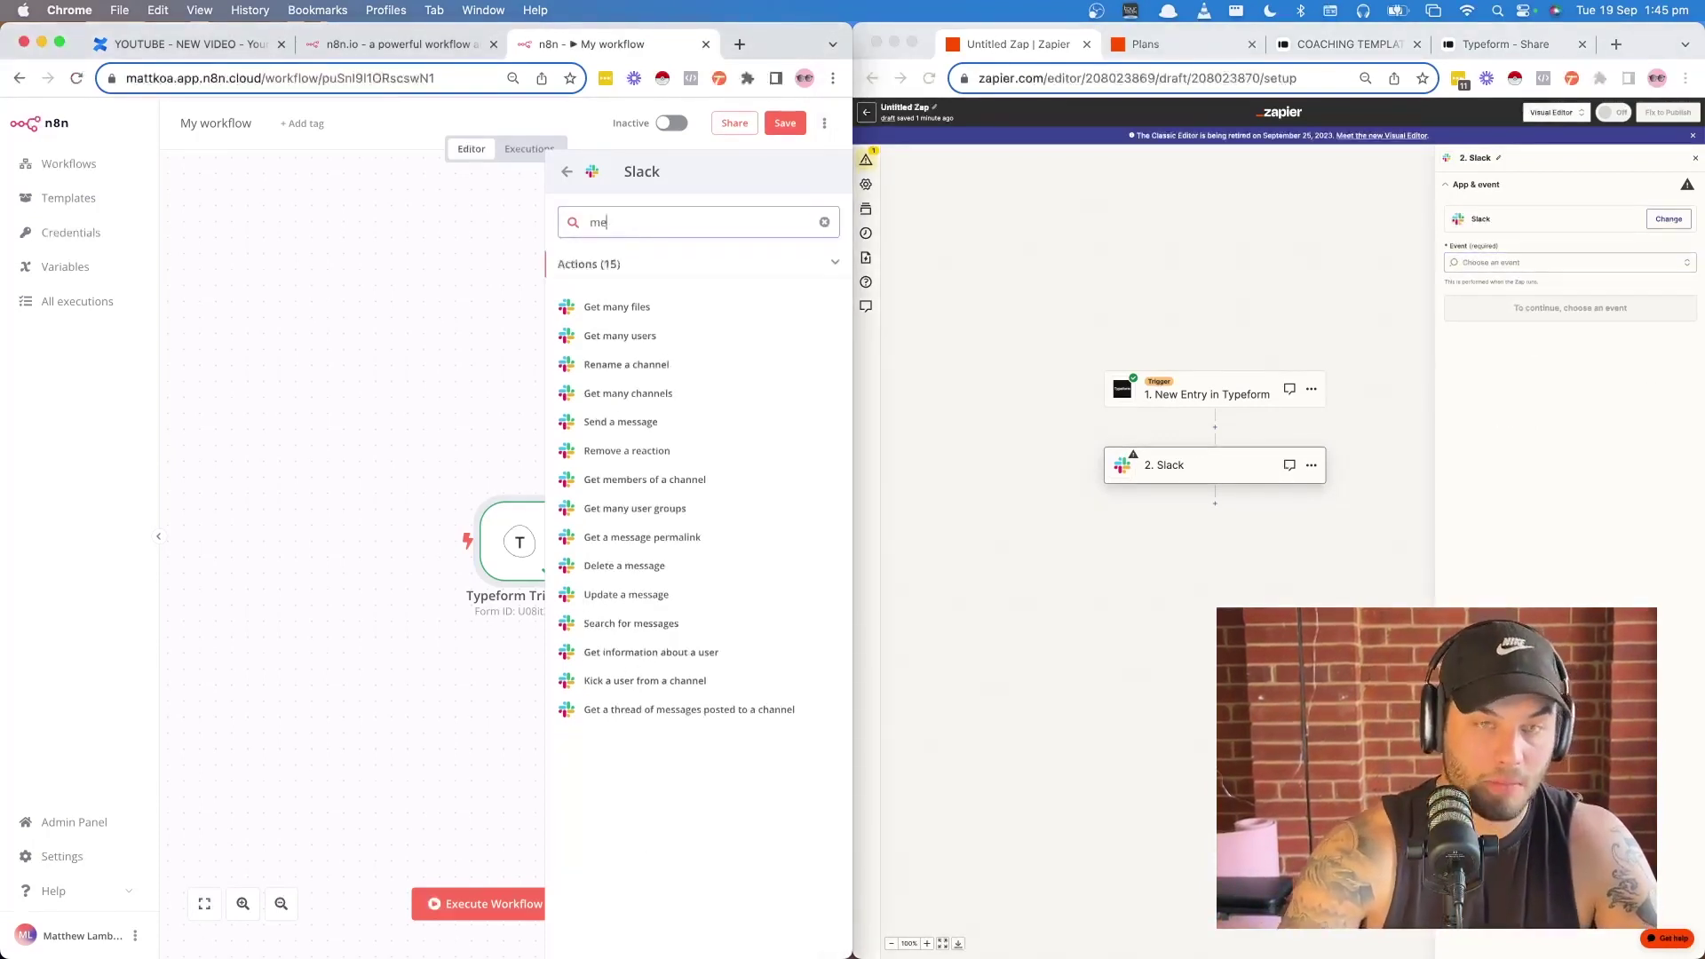
{"action": "left_click", "coordinate": [619, 306]}
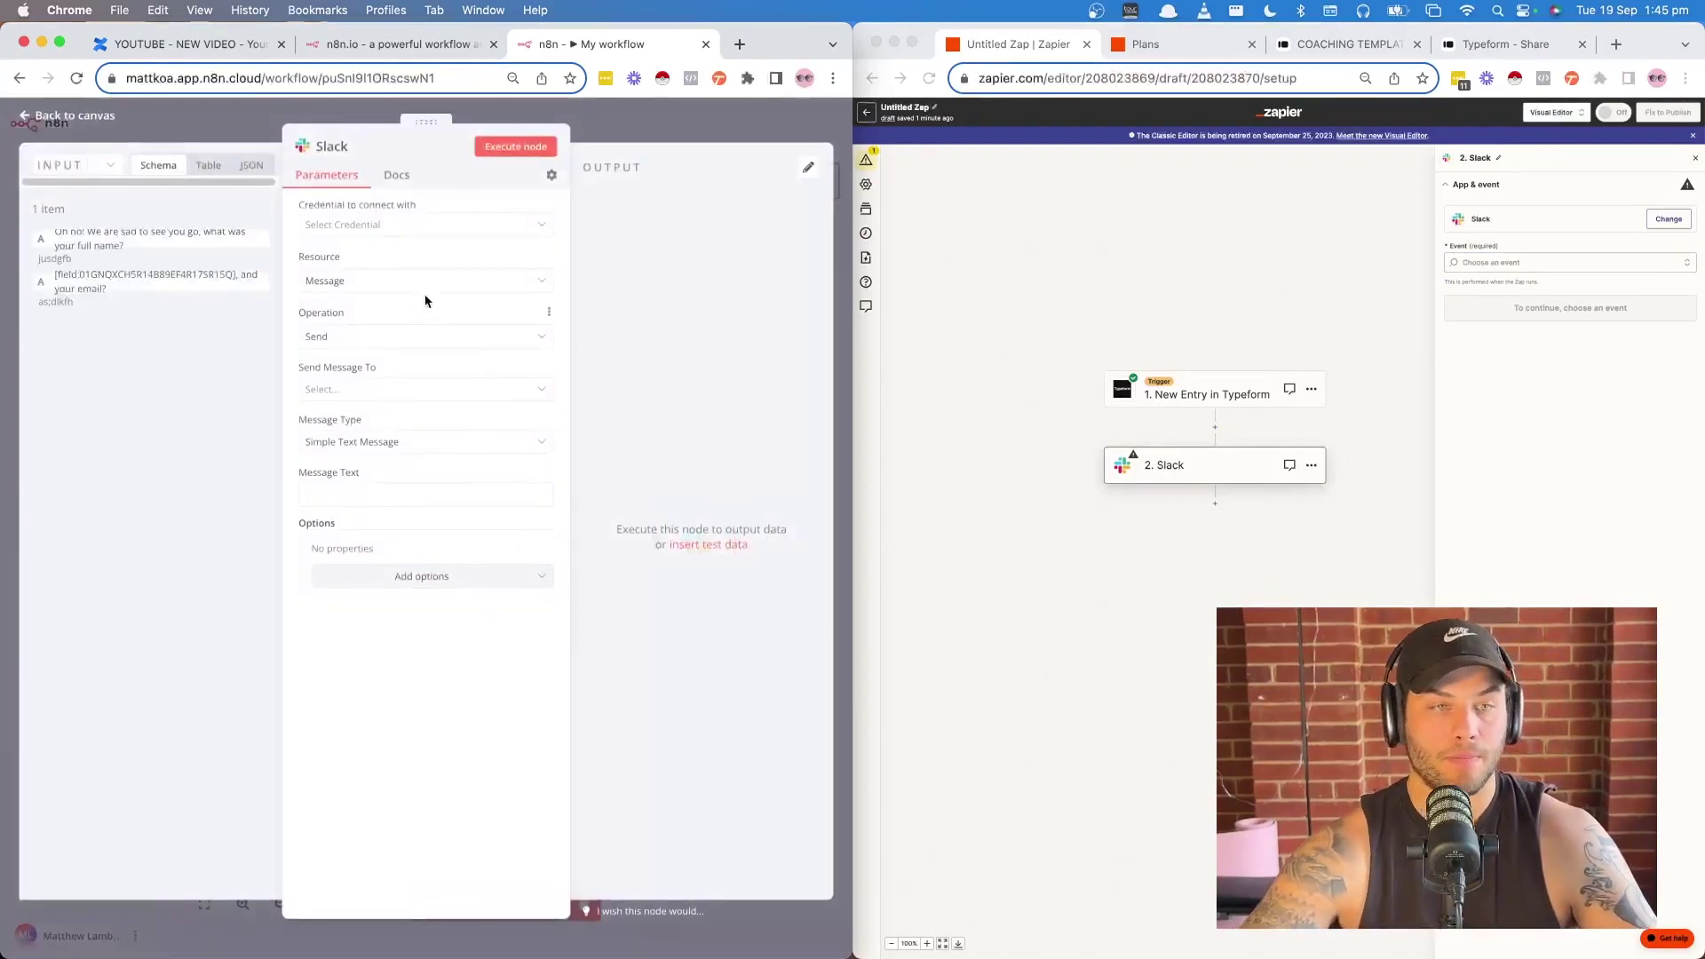
{"action": "left_click", "coordinate": [408, 224]}
{"action": "left_click", "coordinate": [404, 269]}
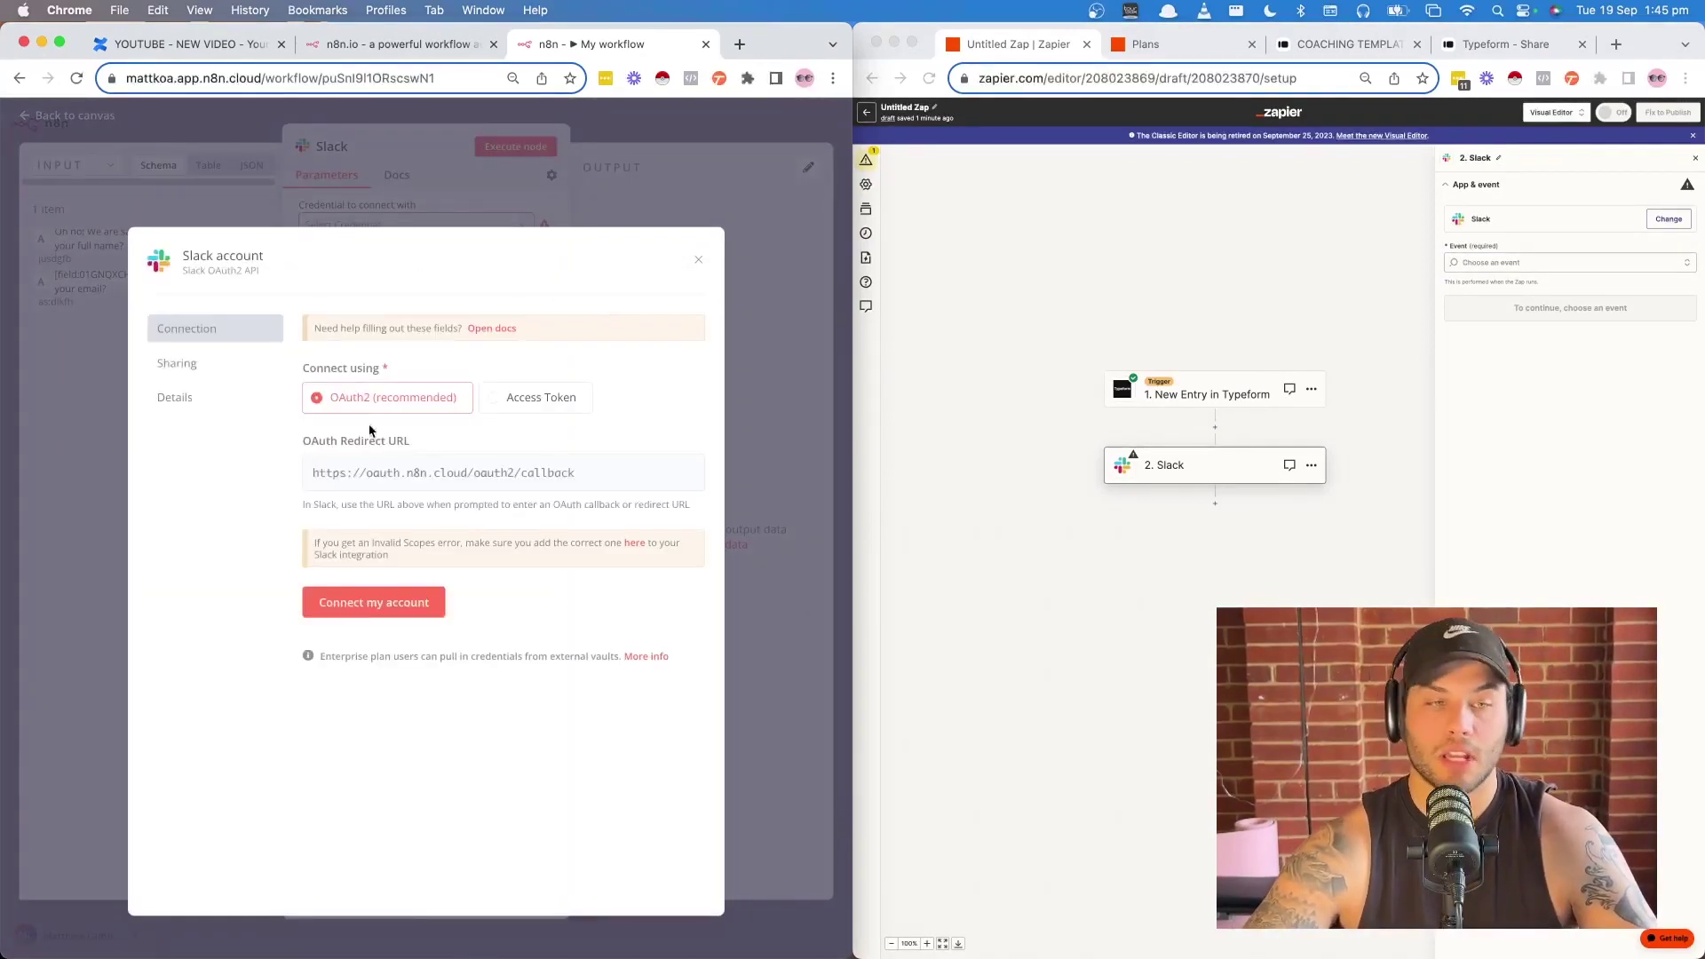
{"action": "left_click", "coordinate": [373, 602]}
{"action": "left_click", "coordinate": [264, 575]}
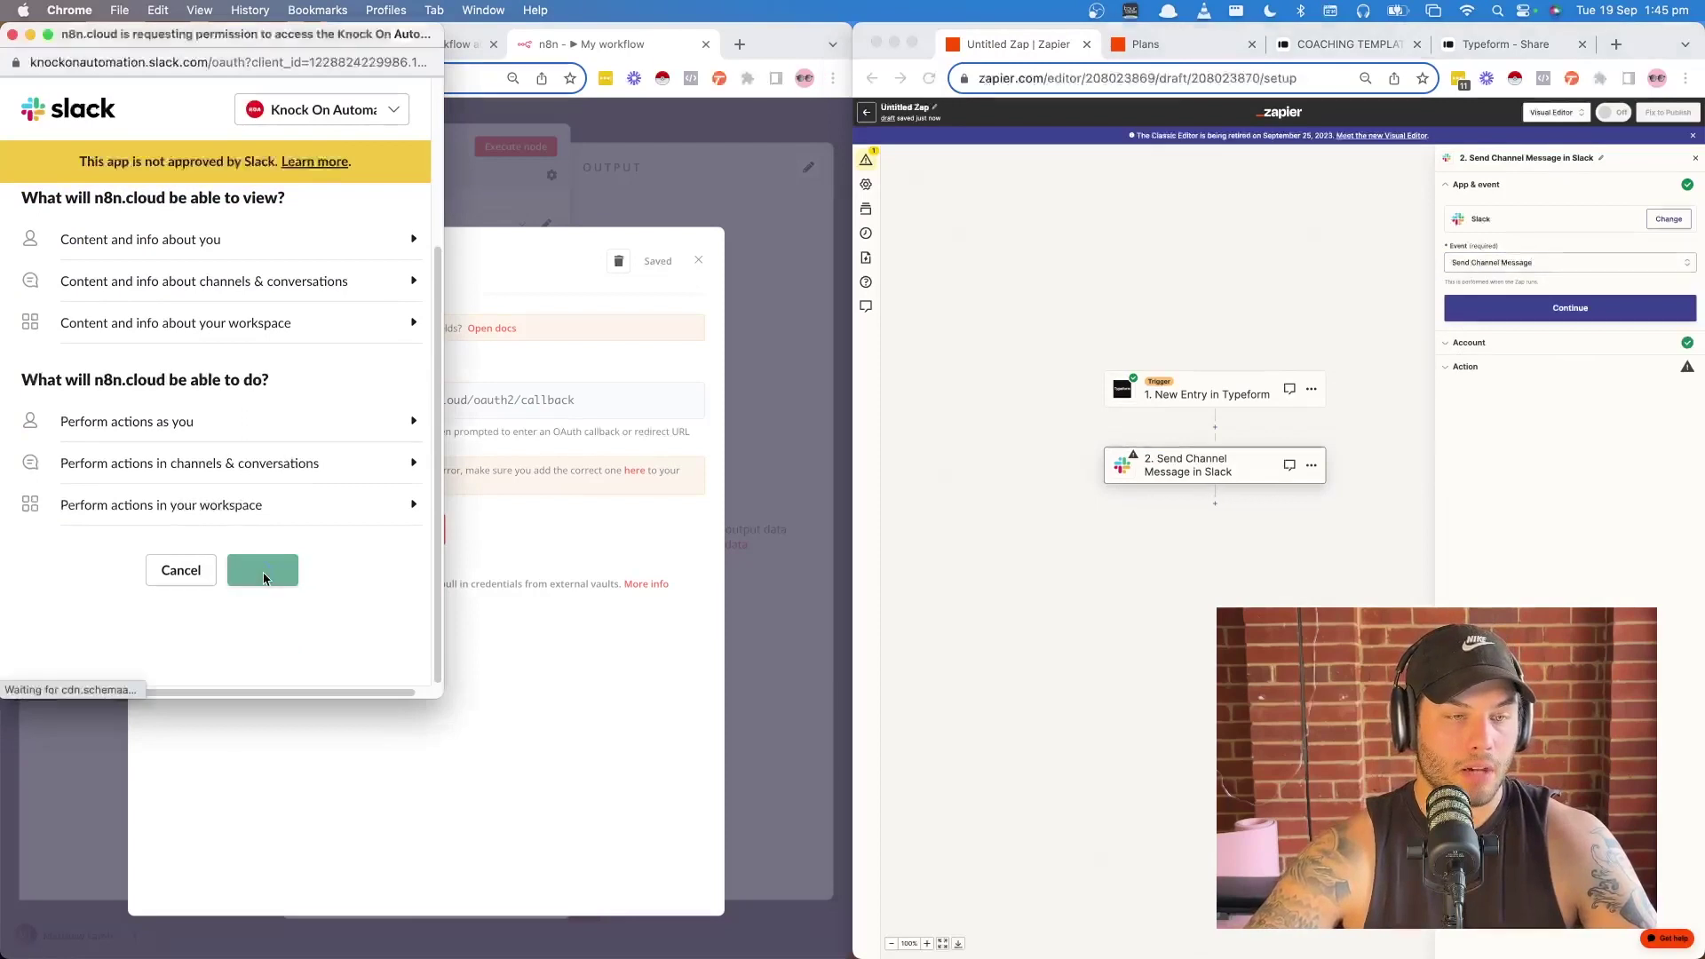
{"action": "left_click", "coordinate": [698, 260]}
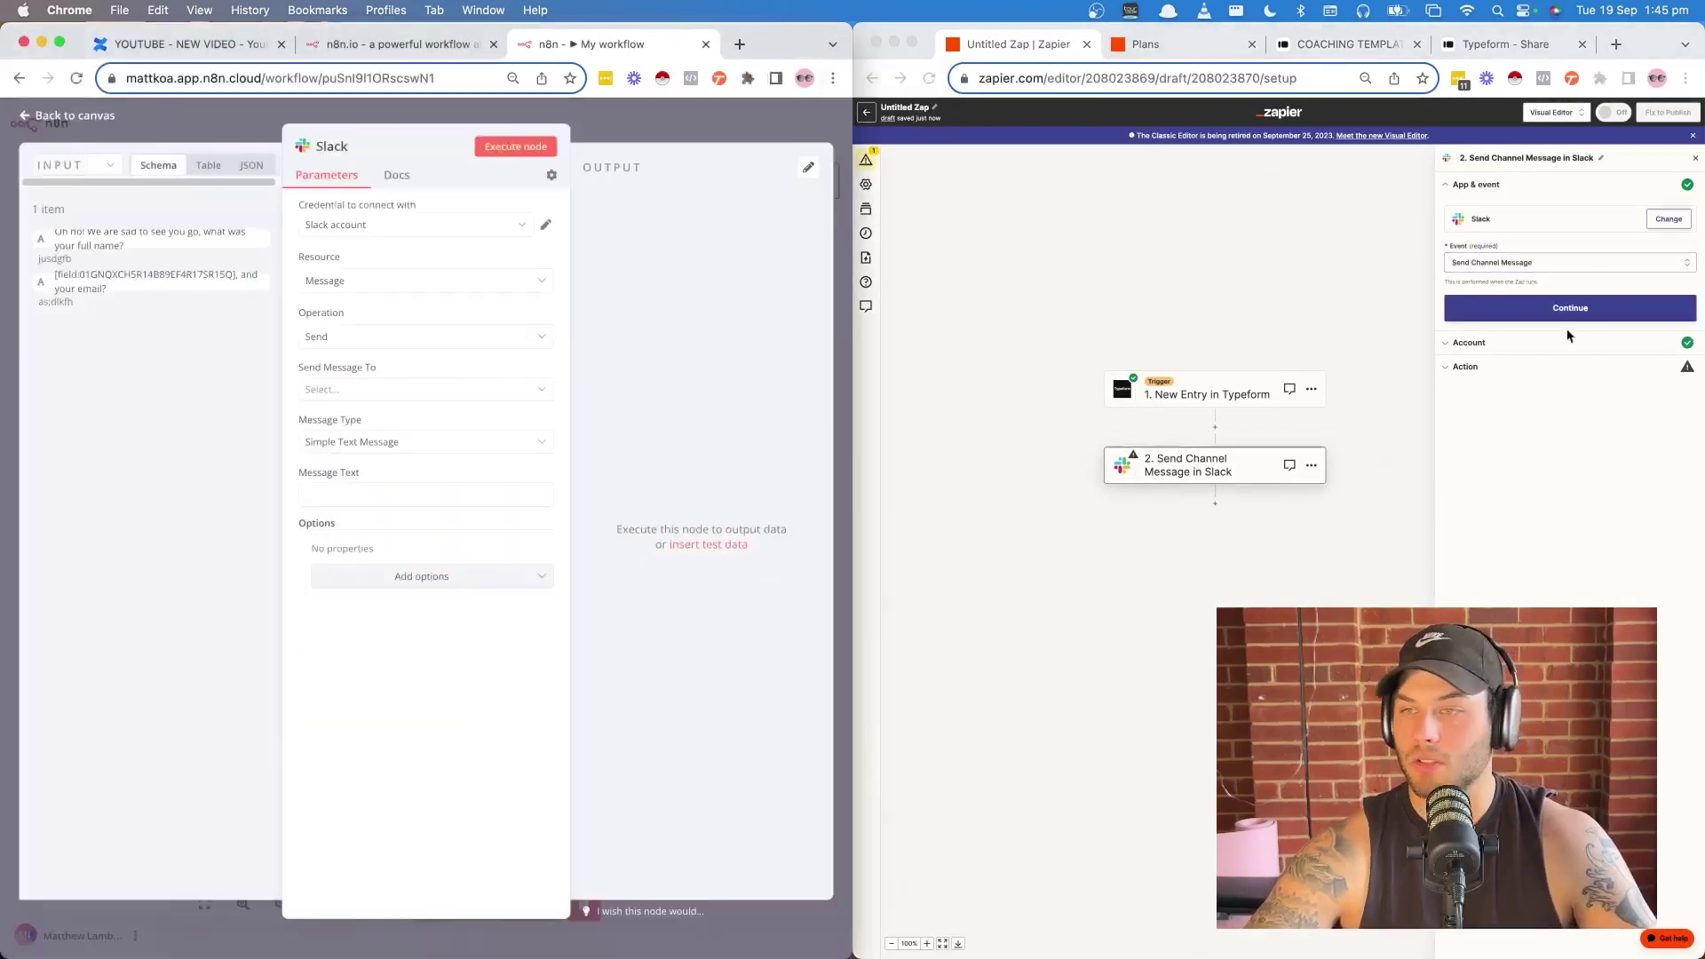
- Set the Zap's Slack event to Send Channel Message and continue to its fields
{"action": "left_click", "coordinate": [1509, 263]}
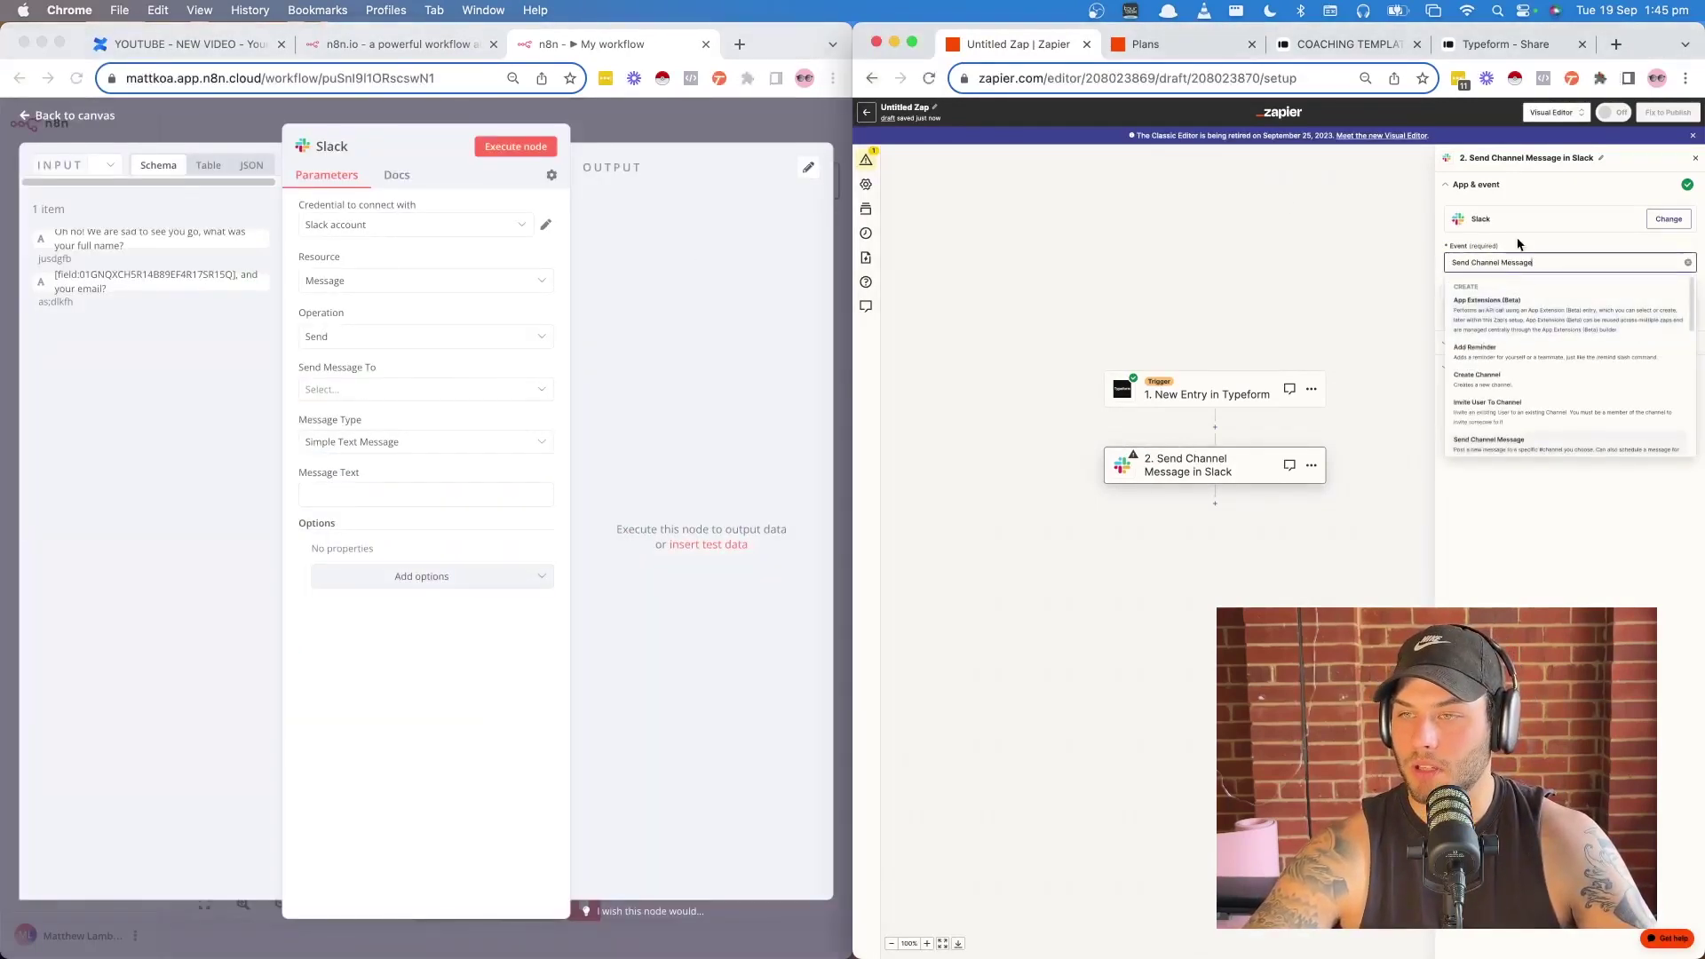
{"action": "key", "text": "Return"}
{"action": "left_click", "coordinate": [1511, 327]}
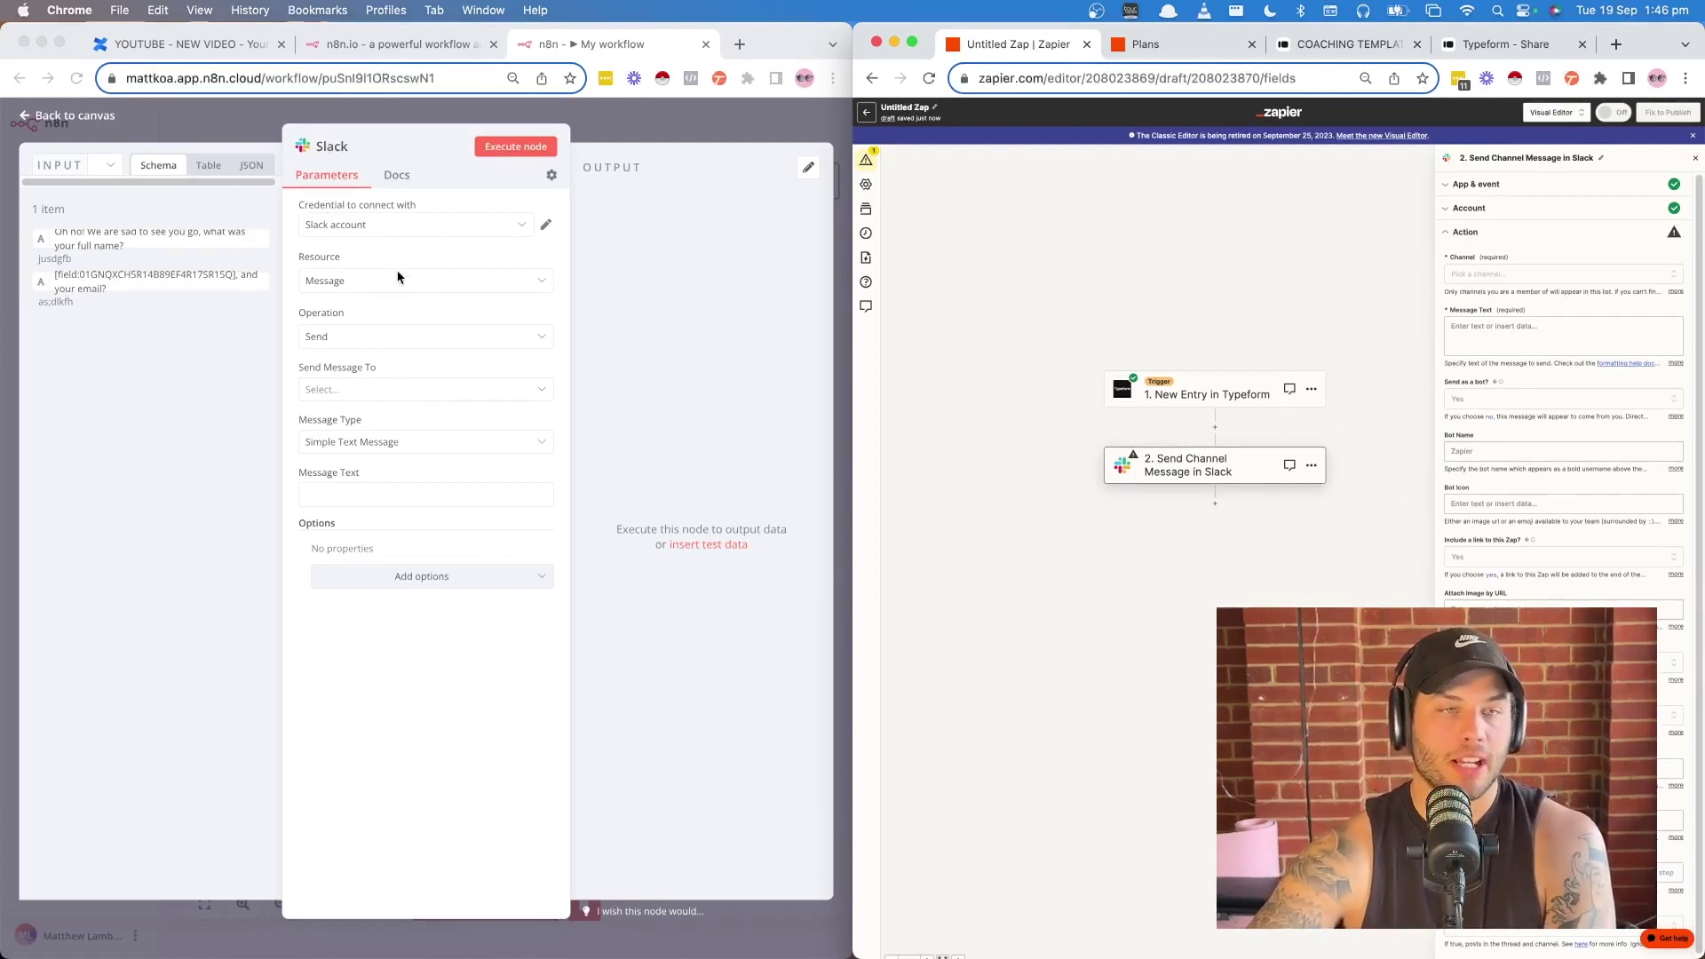
{"action": "left_click", "coordinate": [391, 280]}
{"action": "left_click", "coordinate": [356, 281]}
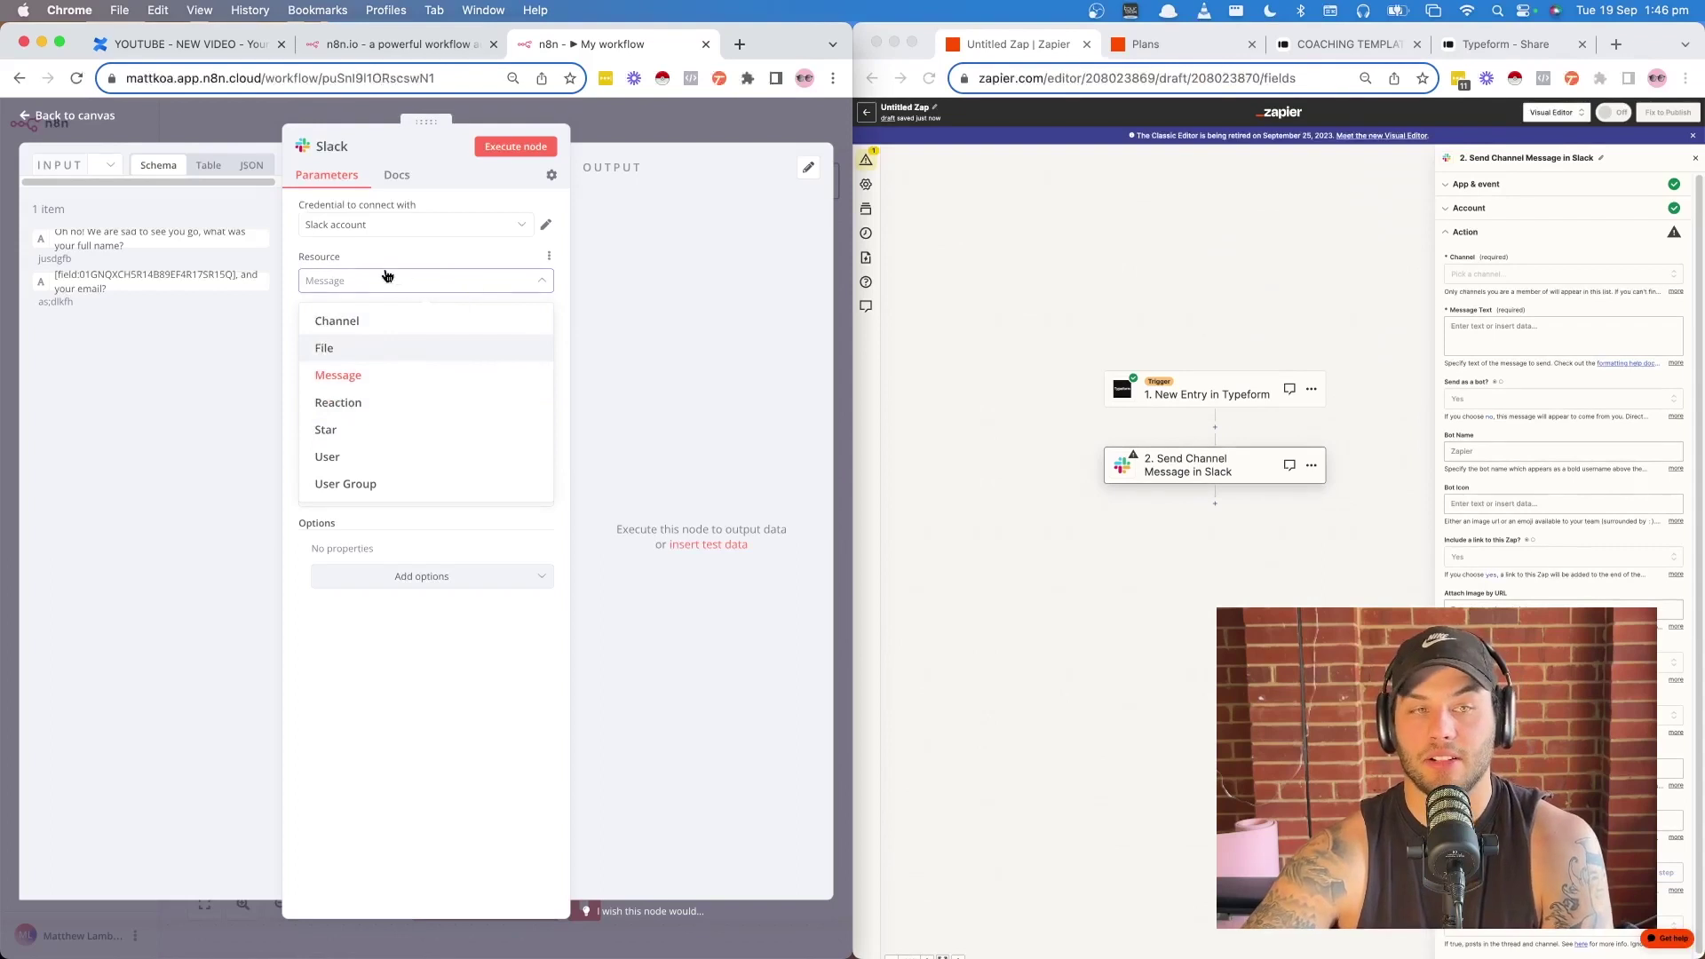
- Keep resource Message and operation Send, sending to the channel build
{"action": "left_click", "coordinate": [353, 292]}
{"action": "left_click", "coordinate": [365, 339]}
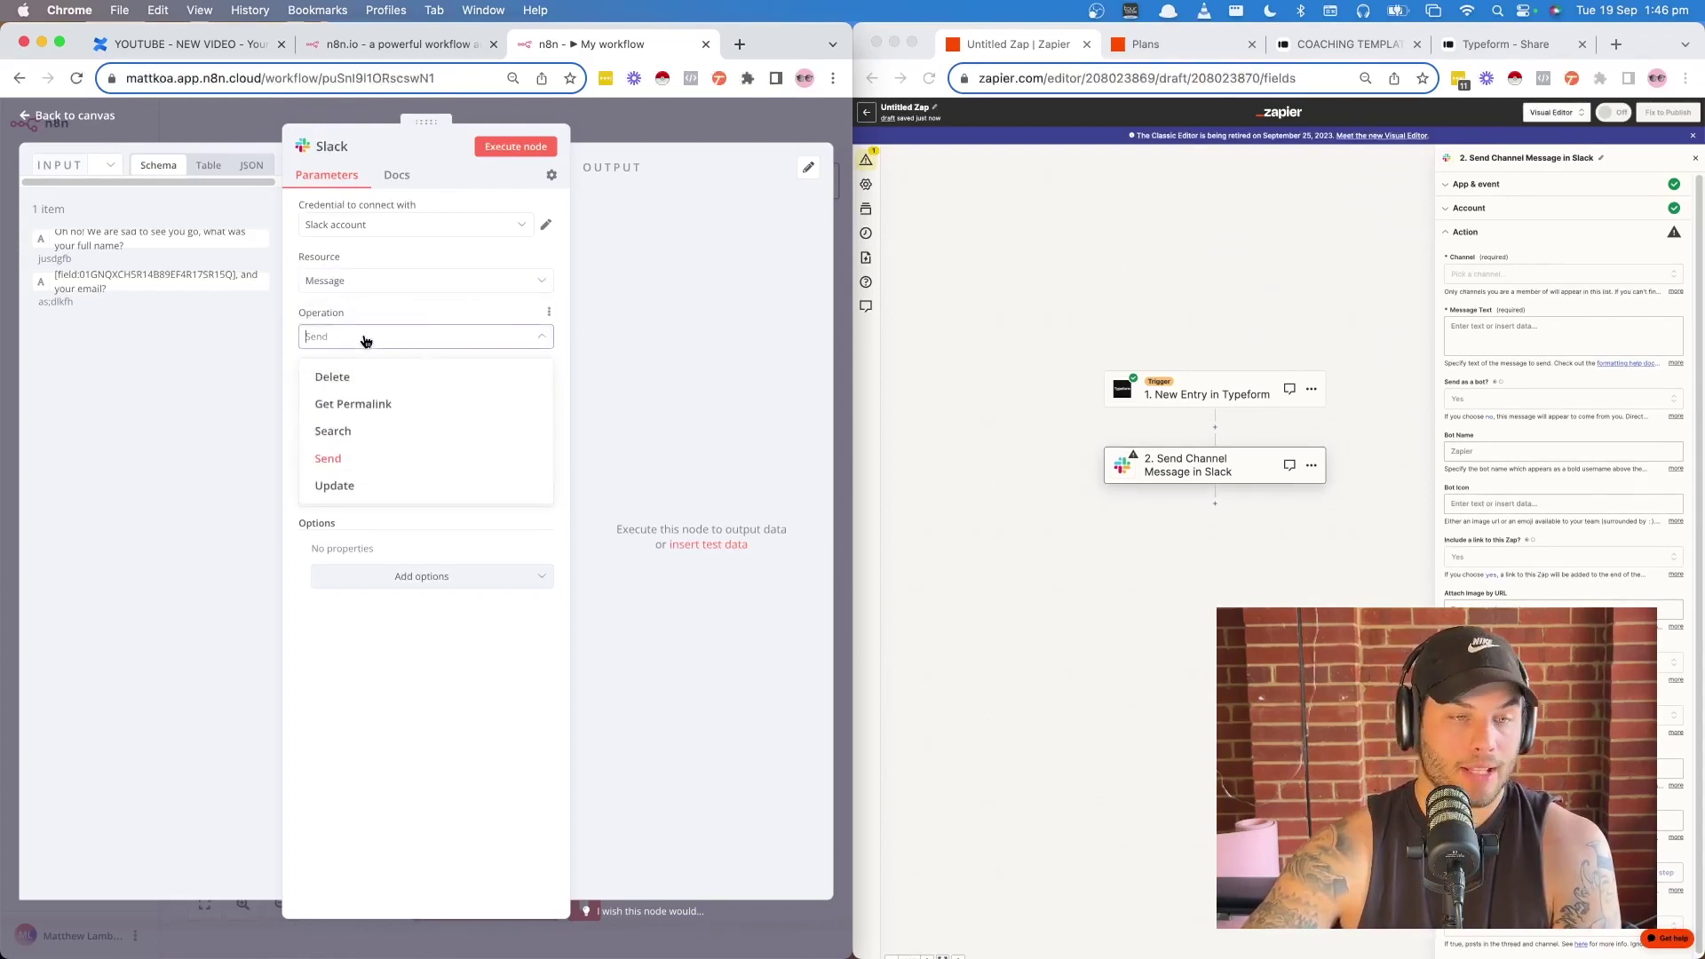
{"action": "left_click", "coordinate": [367, 341]}
{"action": "left_click", "coordinate": [345, 391]}
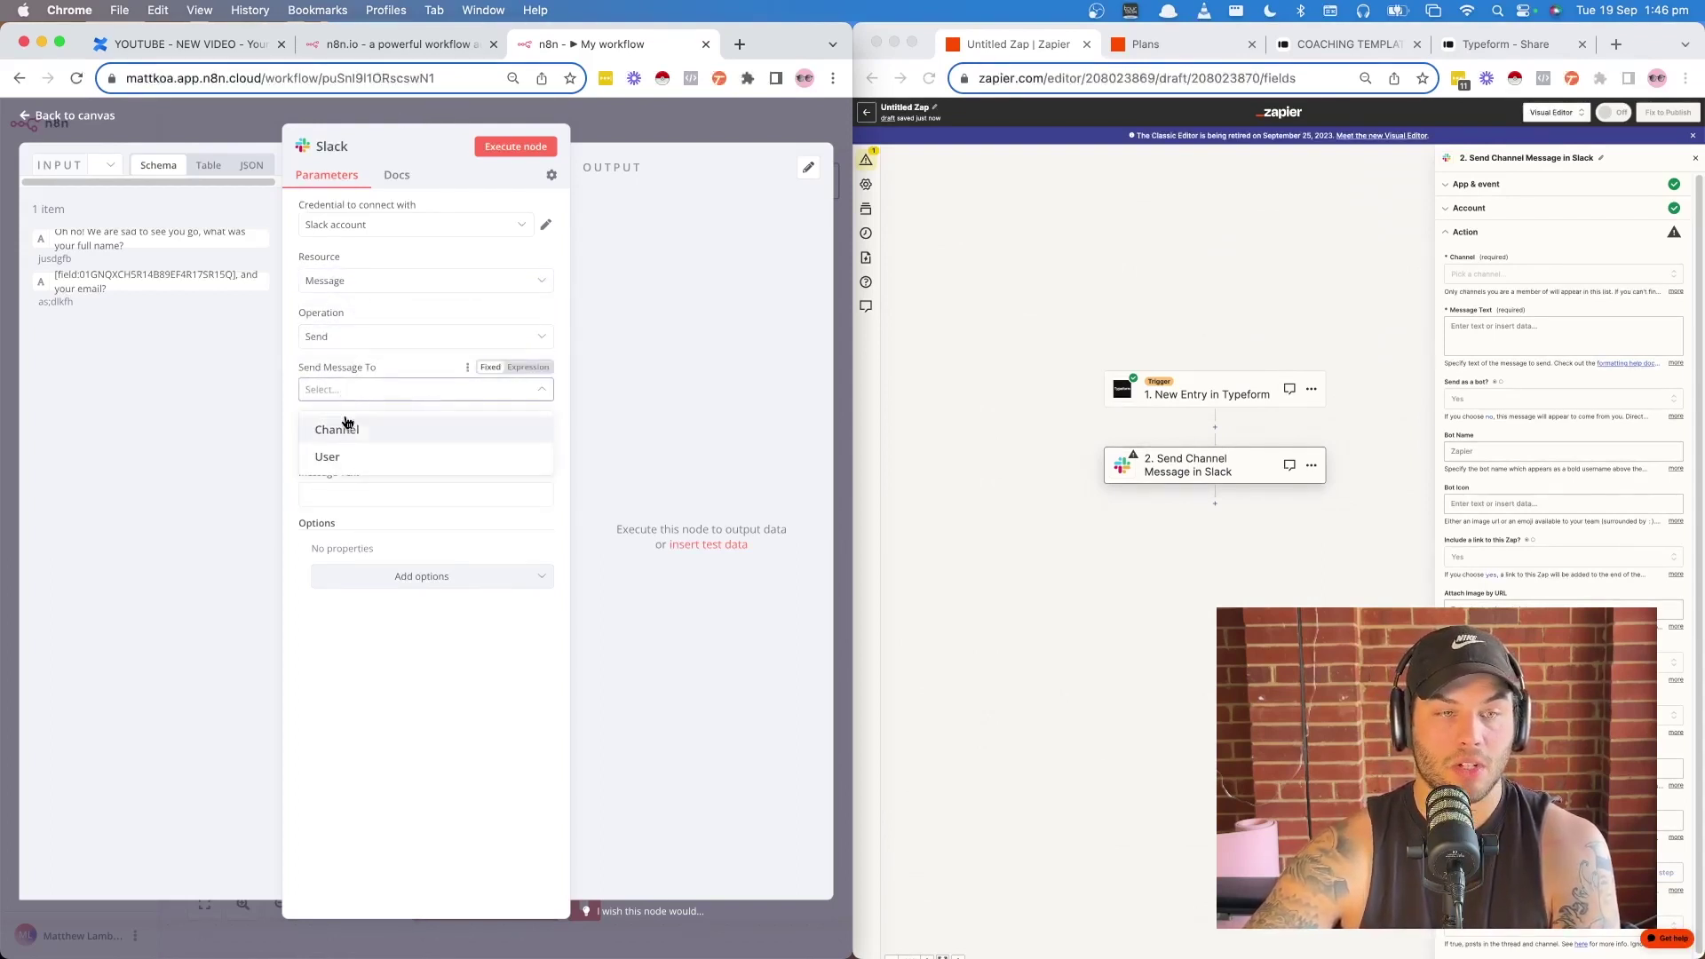
{"action": "left_click", "coordinate": [355, 438]}
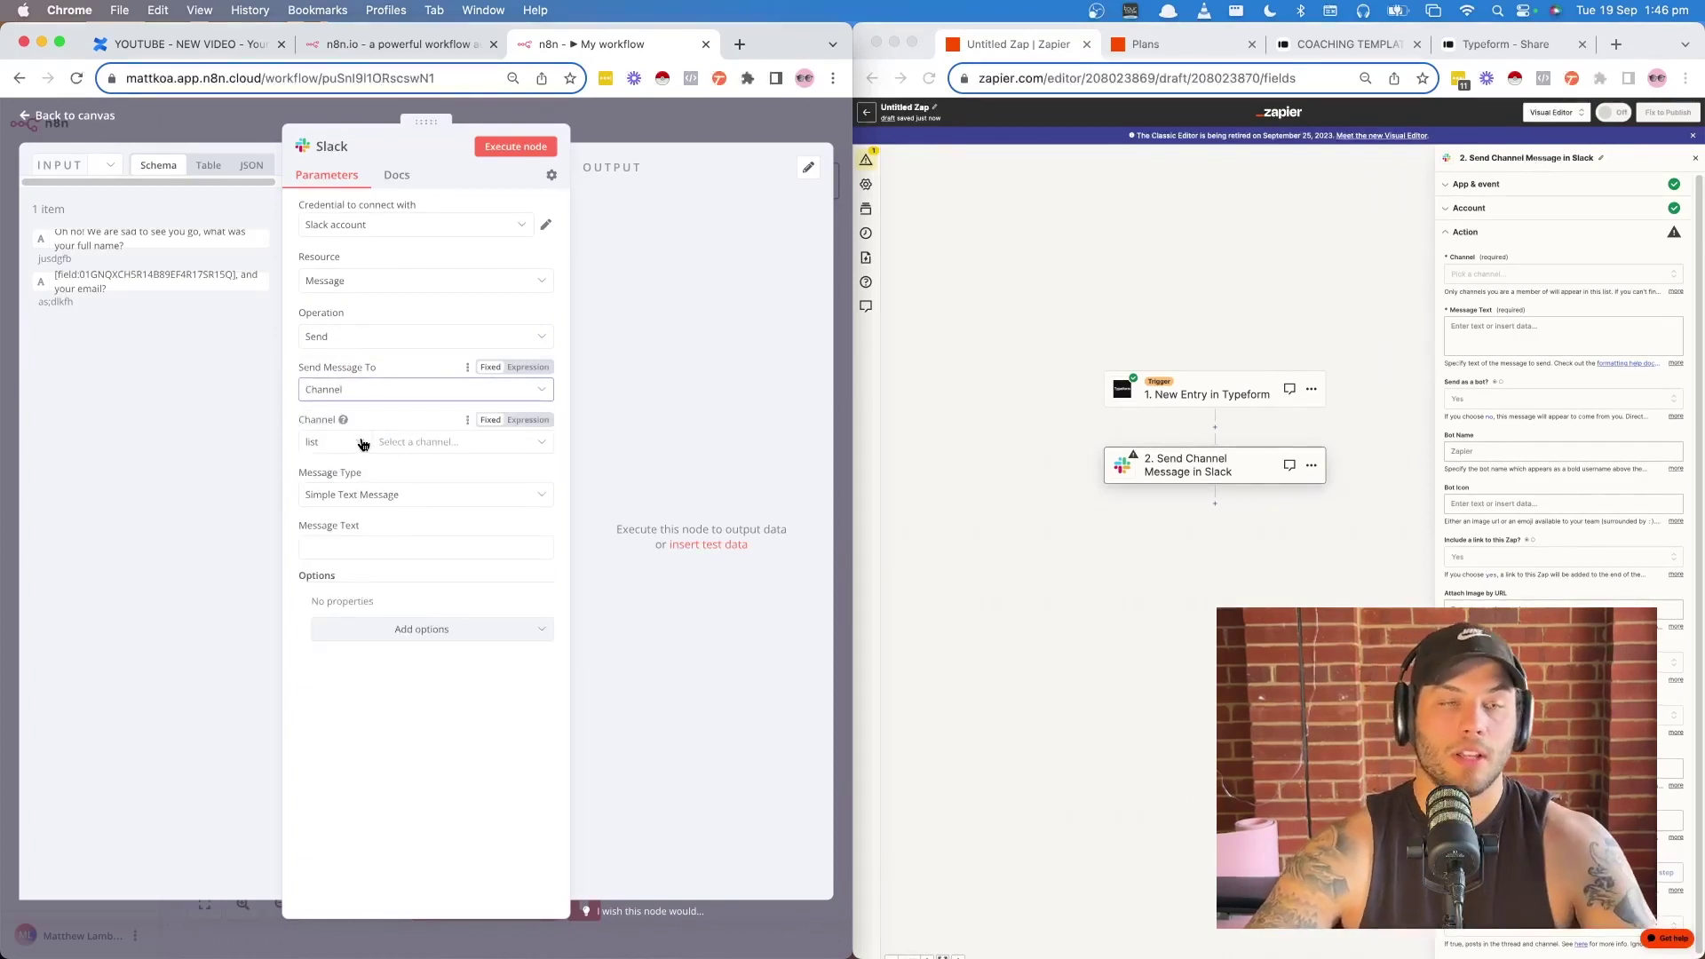
{"action": "left_click", "coordinate": [333, 443]}
{"action": "left_click", "coordinate": [353, 449]}
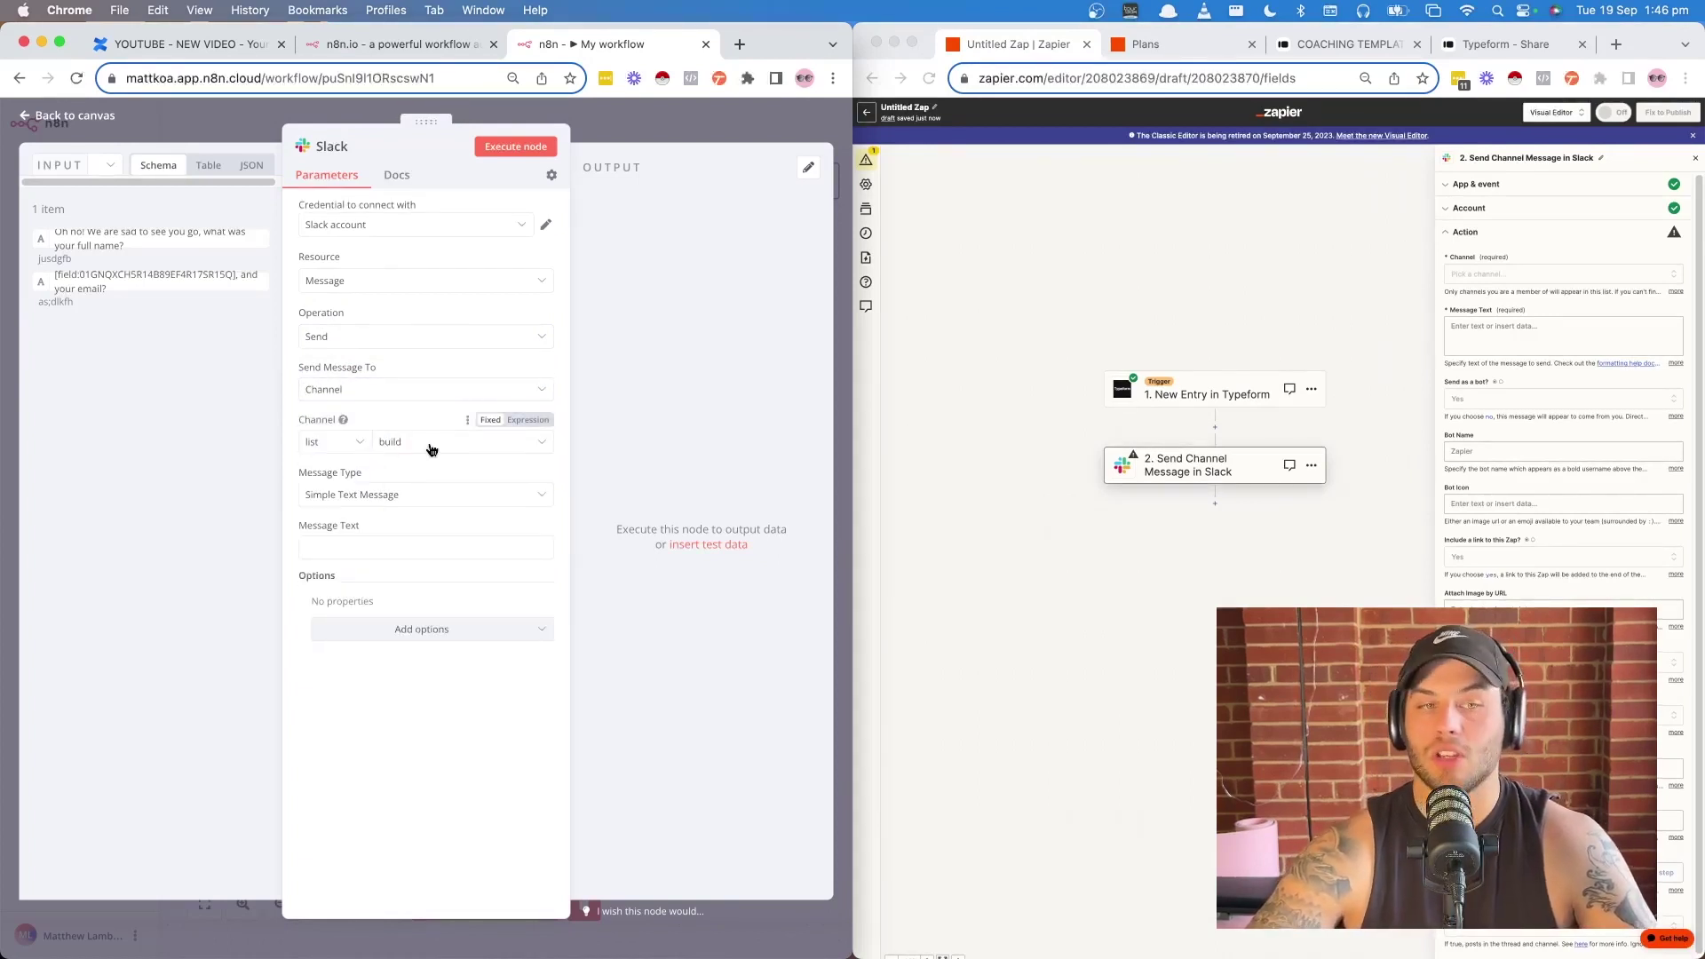
- Set Message Type to Simple Text Message with text 'Hi', adding no extra options
{"action": "left_click", "coordinate": [366, 503]}
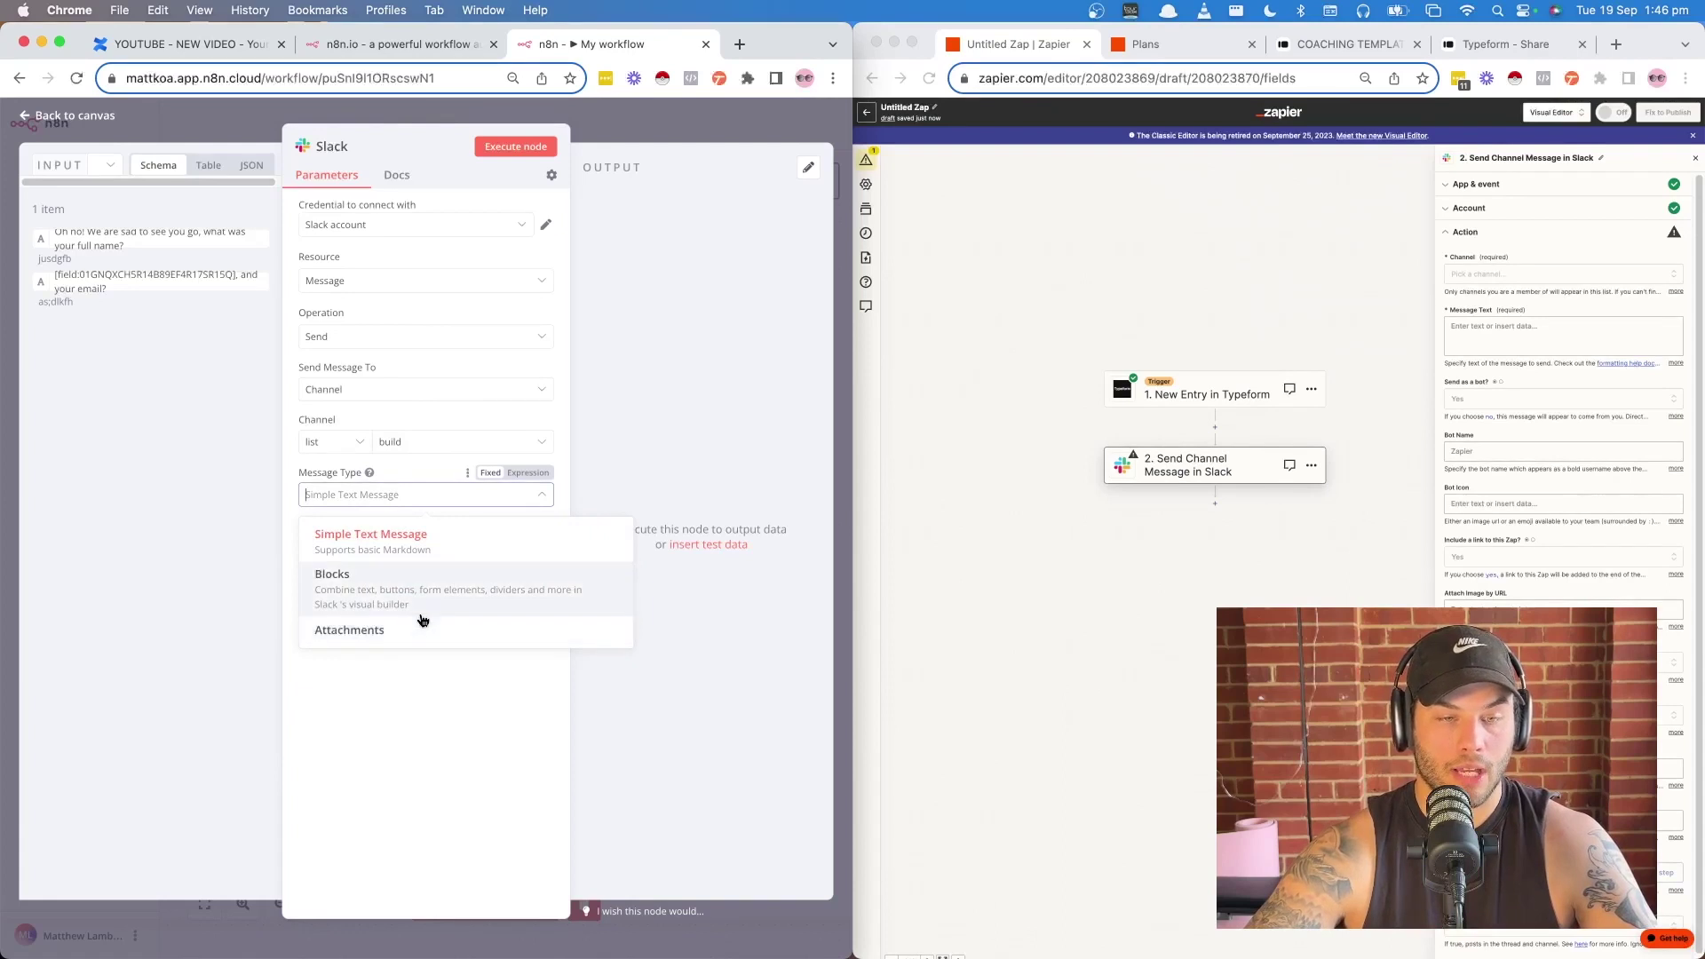
{"action": "left_click", "coordinate": [381, 532]}
{"action": "left_click", "coordinate": [372, 547]}
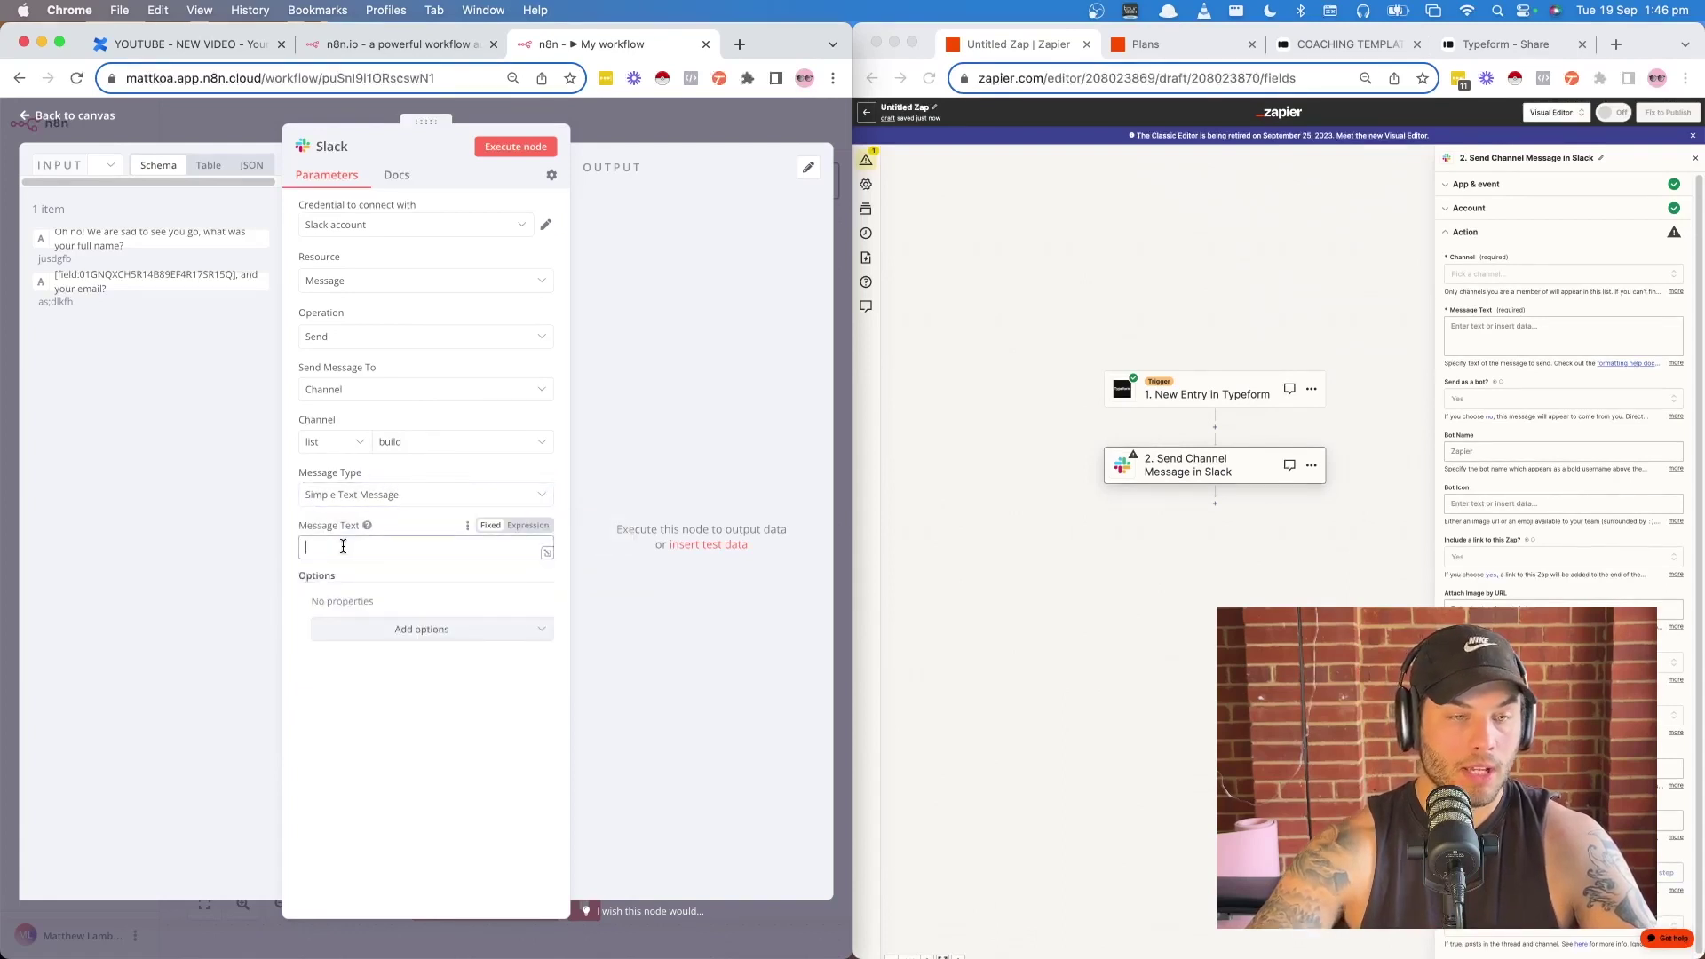
{"action": "type", "text": "Hi"}
{"action": "left_click", "coordinate": [426, 628]}
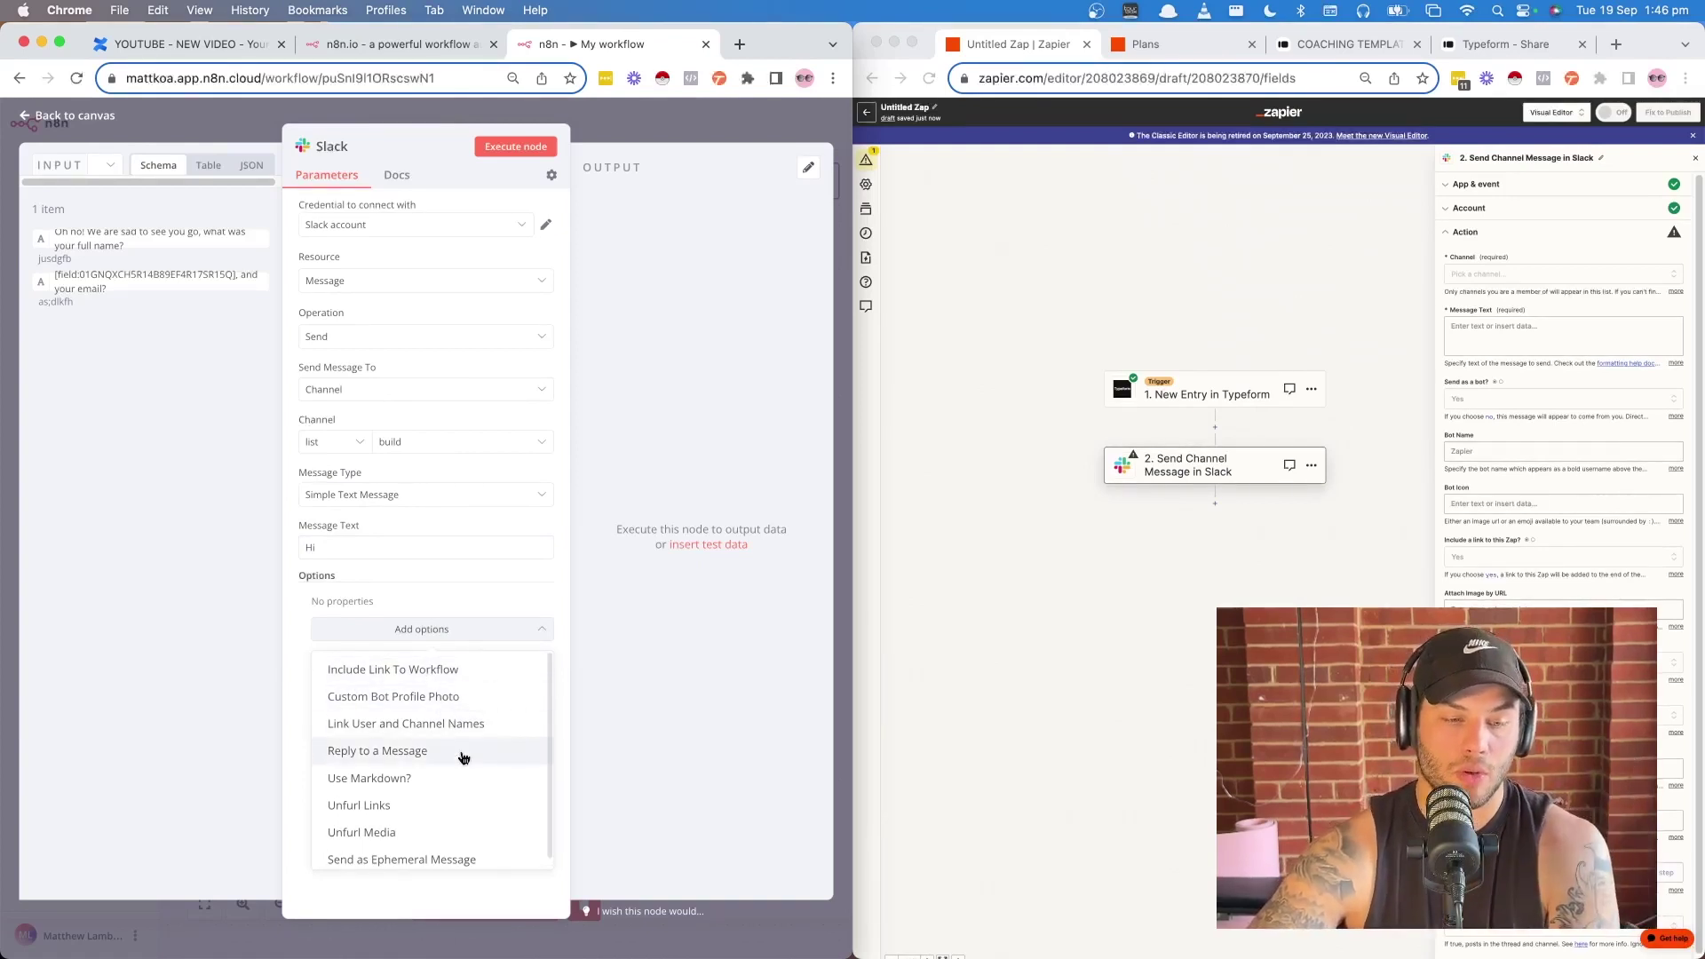
{"action": "left_click", "coordinate": [537, 597]}
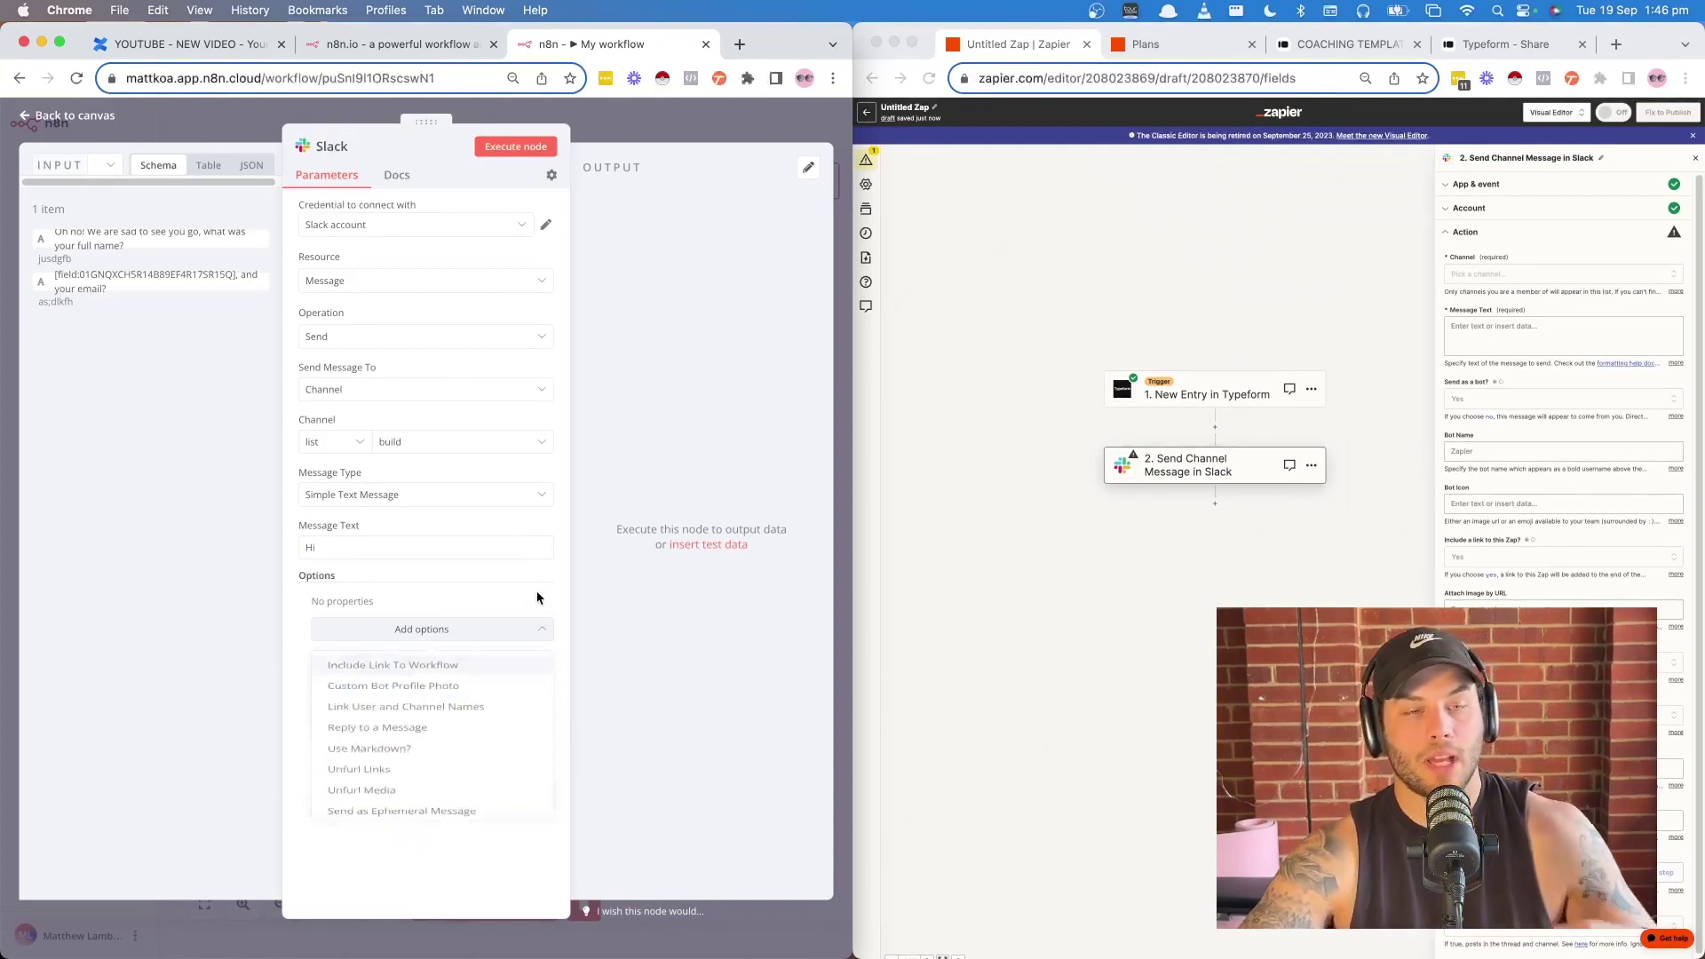
- Enter 'Hi' as Zapier's Slack message text and set 'Send as a bot?' to No
{"action": "left_click", "coordinate": [1512, 331]}
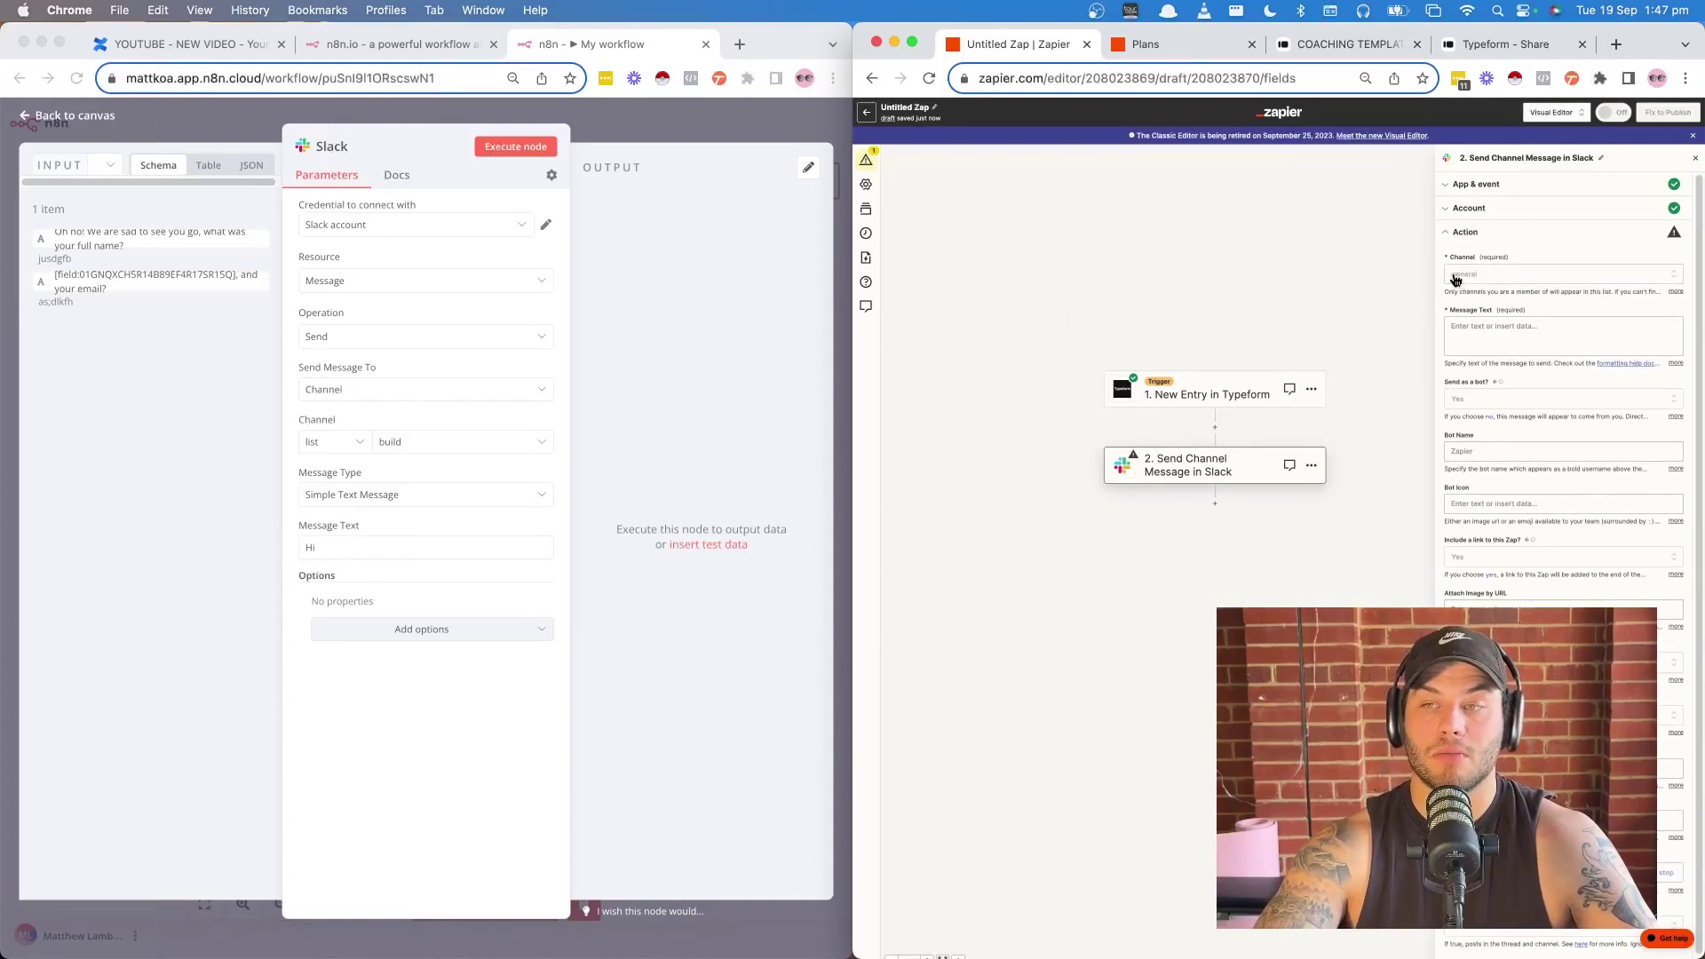
{"action": "left_click", "coordinate": [1526, 346]}
{"action": "type", "text": "Hi"}
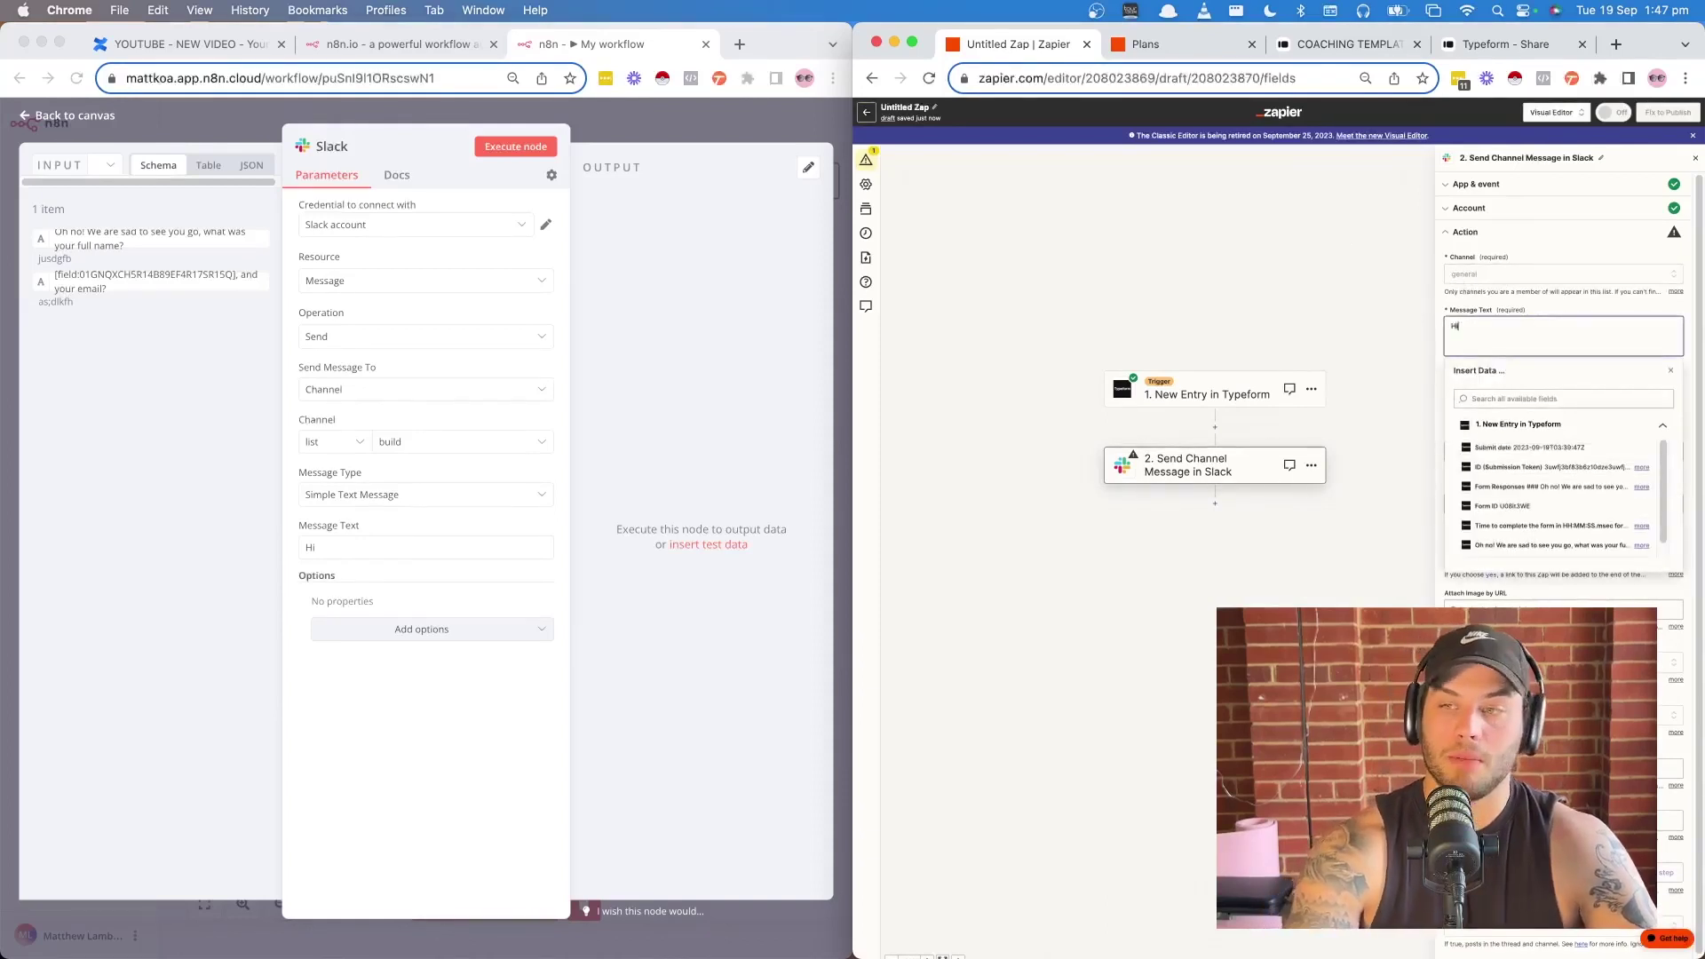
{"action": "left_click", "coordinate": [1525, 310]}
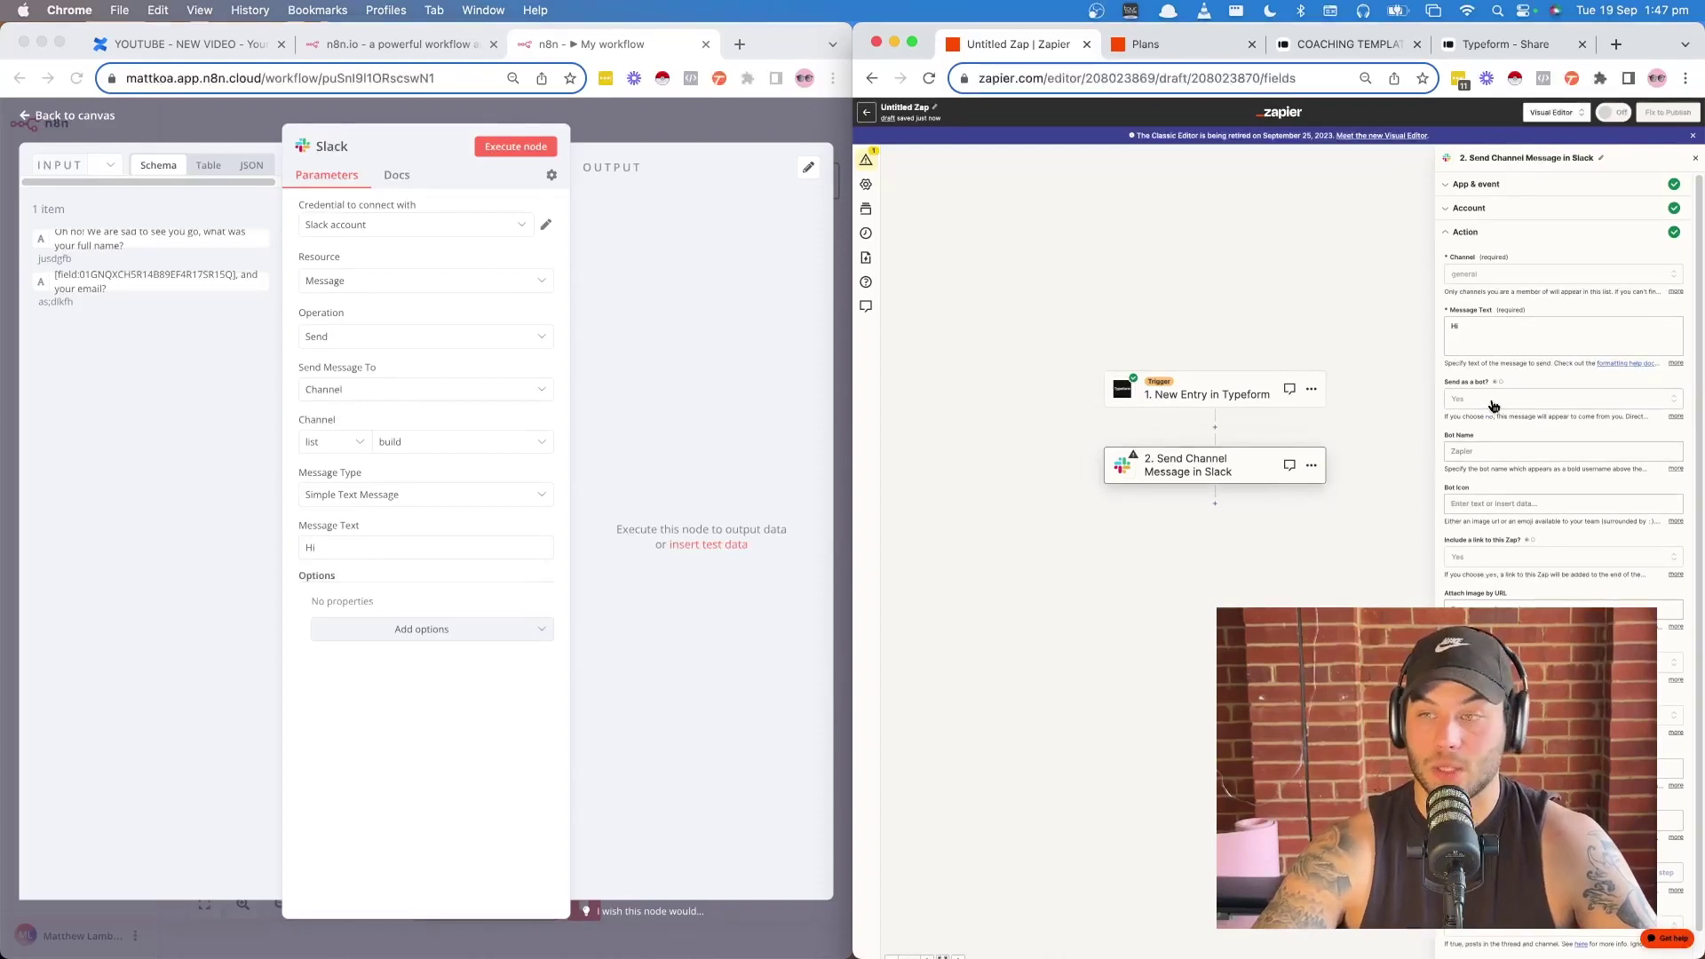
{"action": "left_click", "coordinate": [1471, 401]}
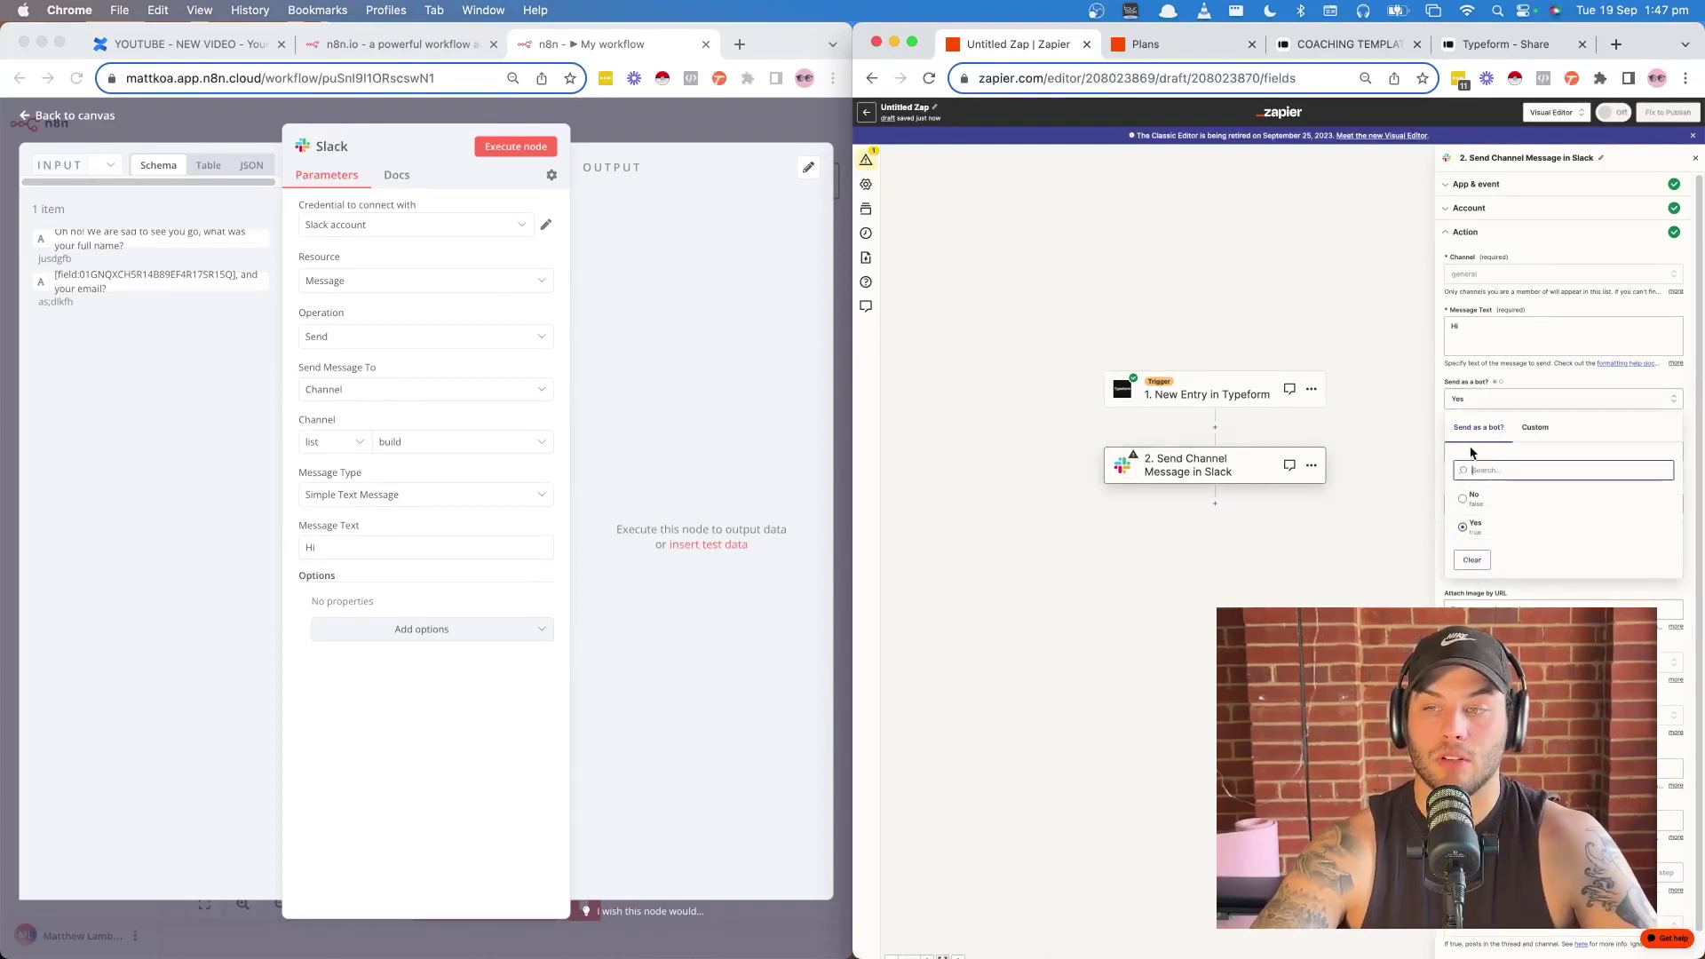
{"action": "left_click", "coordinate": [1478, 497]}
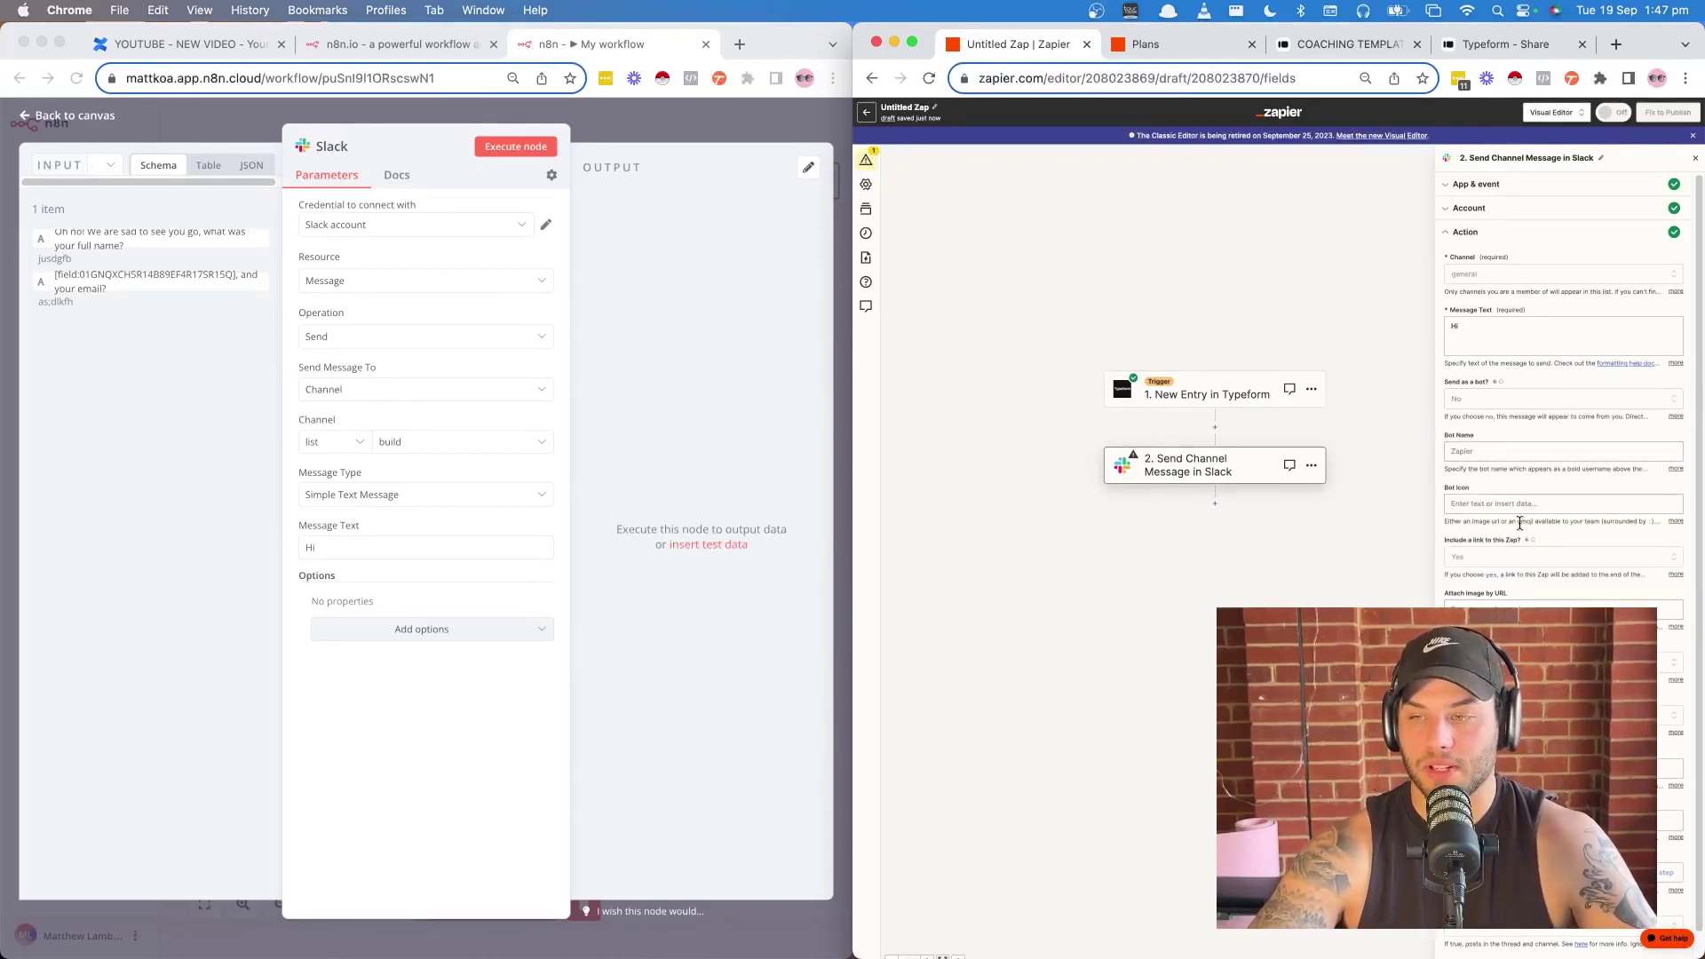
{"action": "left_click", "coordinate": [1522, 451]}
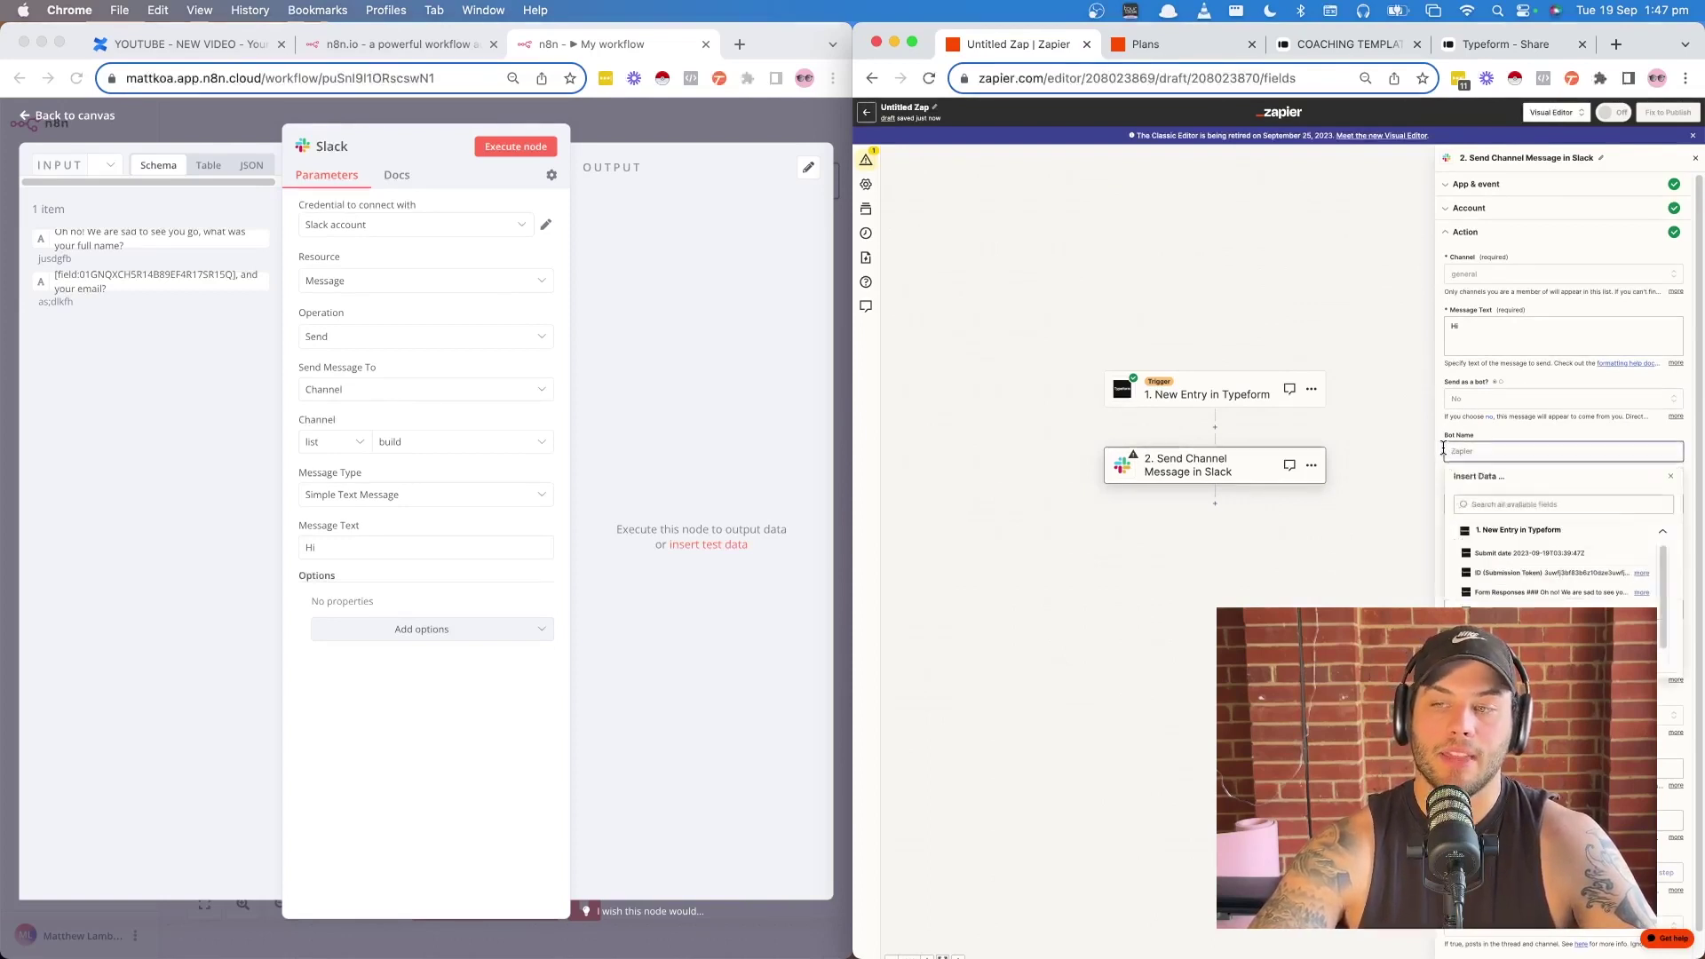
{"action": "left_click", "coordinate": [1626, 331]}
{"action": "left_click", "coordinate": [1512, 314]}
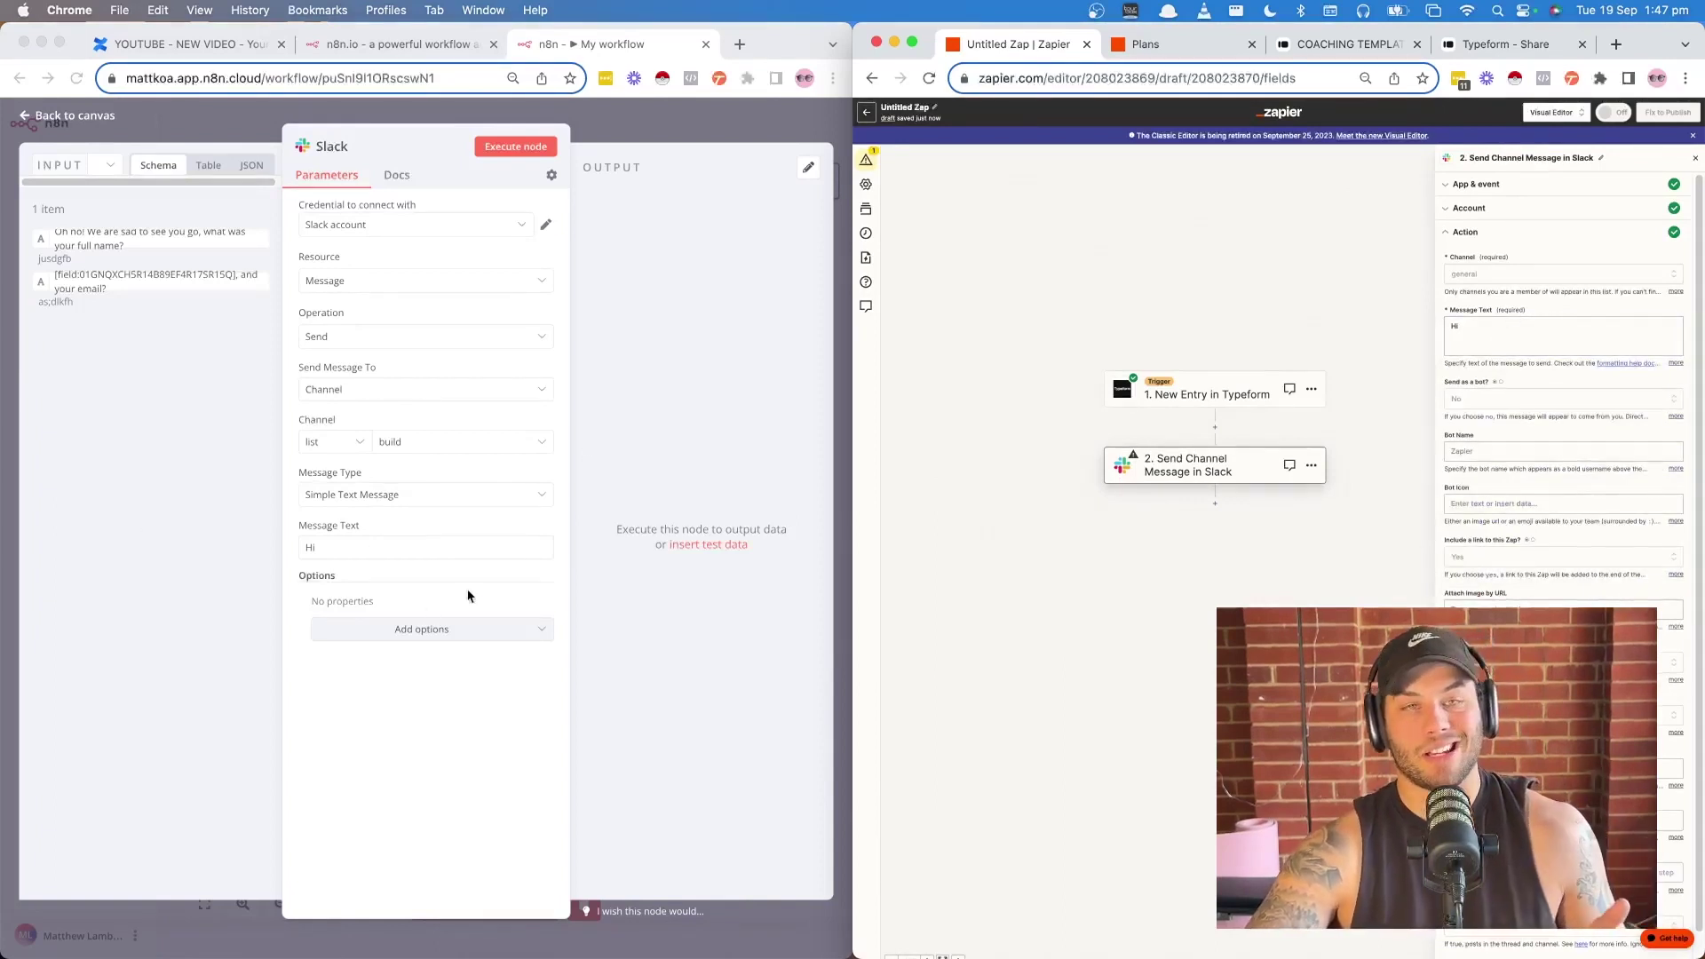
{"action": "left_click", "coordinate": [524, 152]}
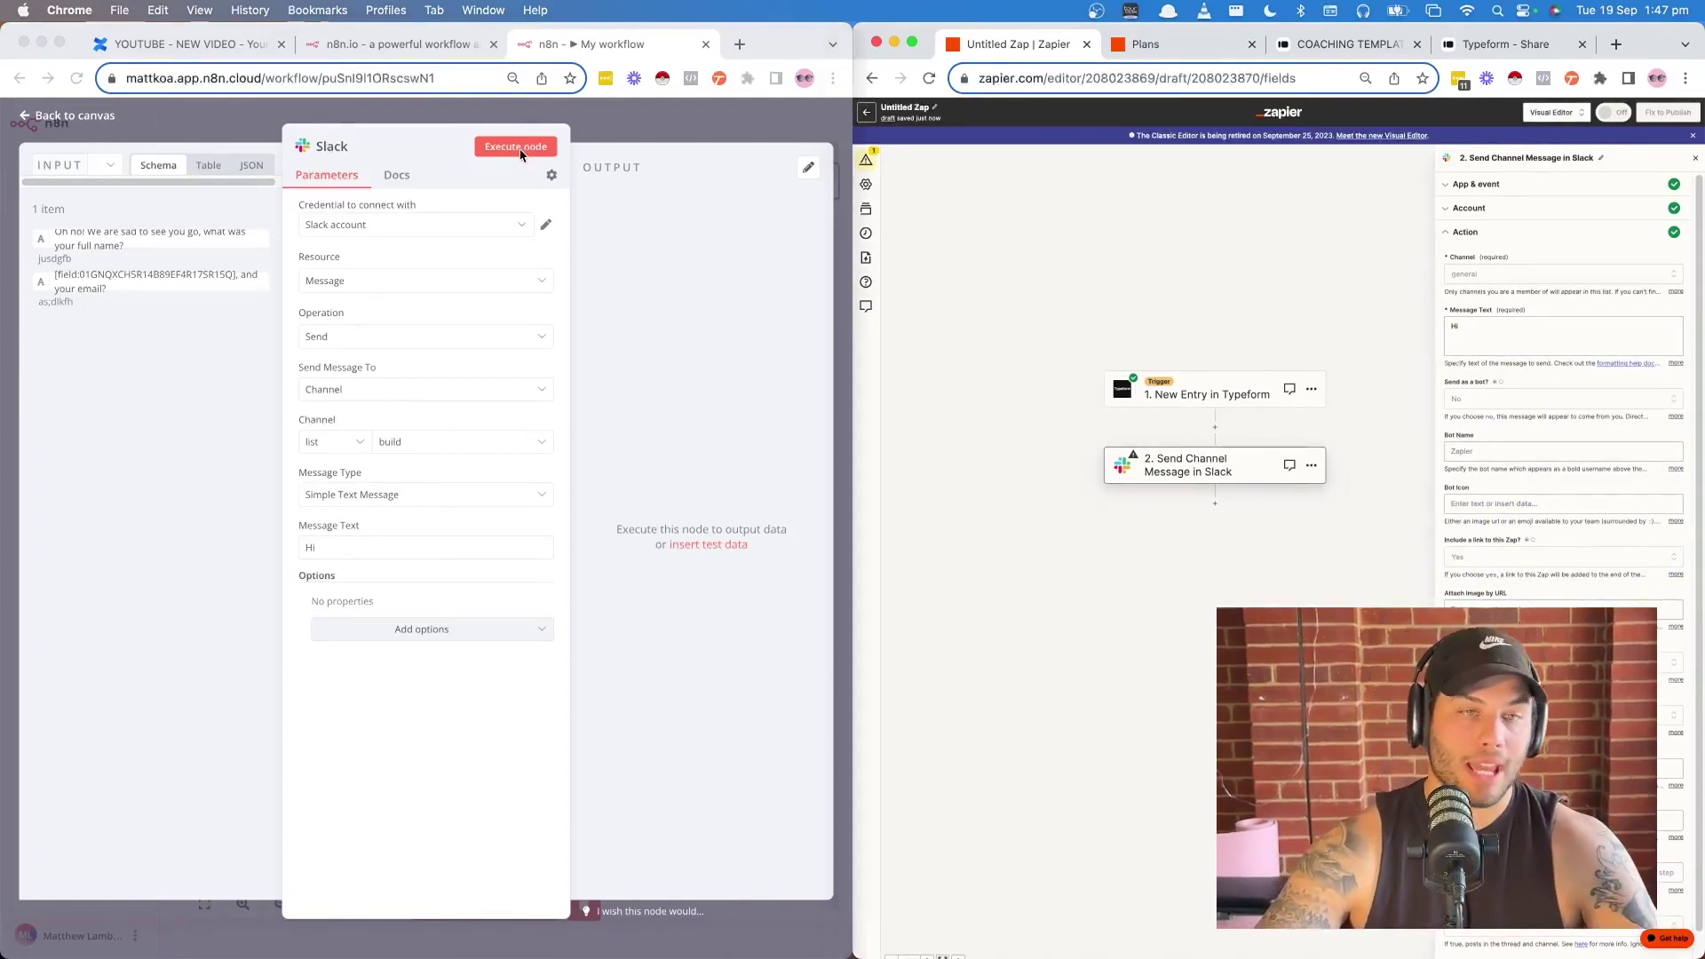
- Execute the Slack node, read its not_in_channel error details, then reopen the node
{"action": "left_click", "coordinate": [506, 153]}
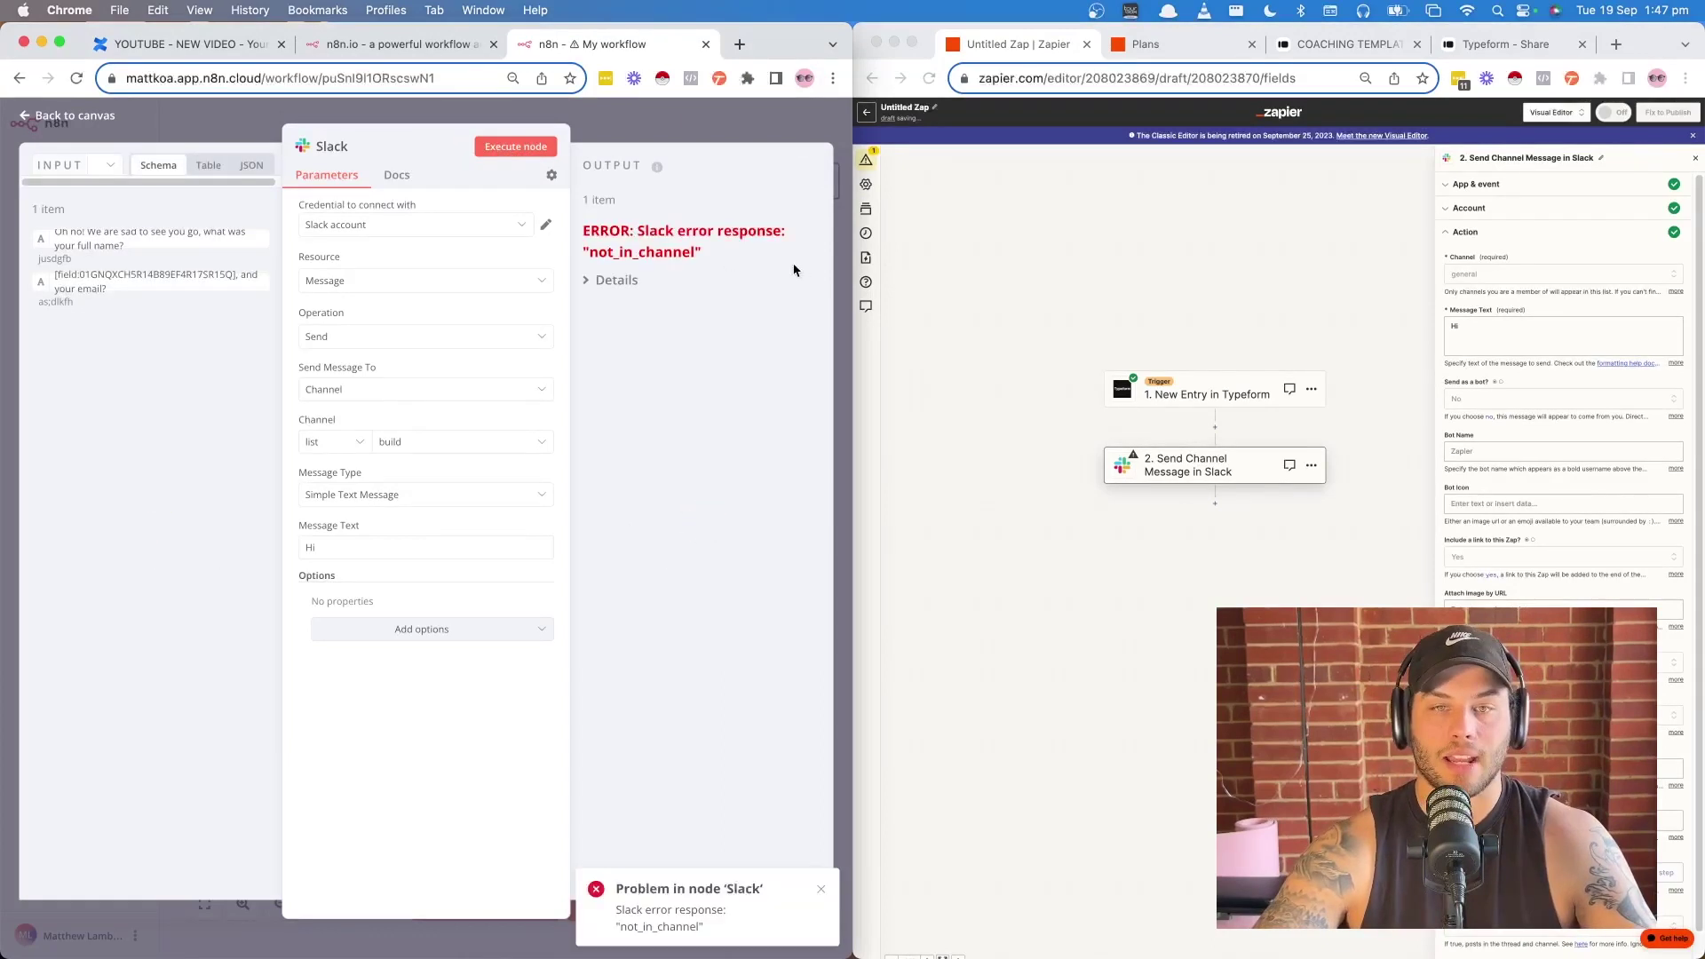
{"action": "left_click", "coordinate": [600, 281]}
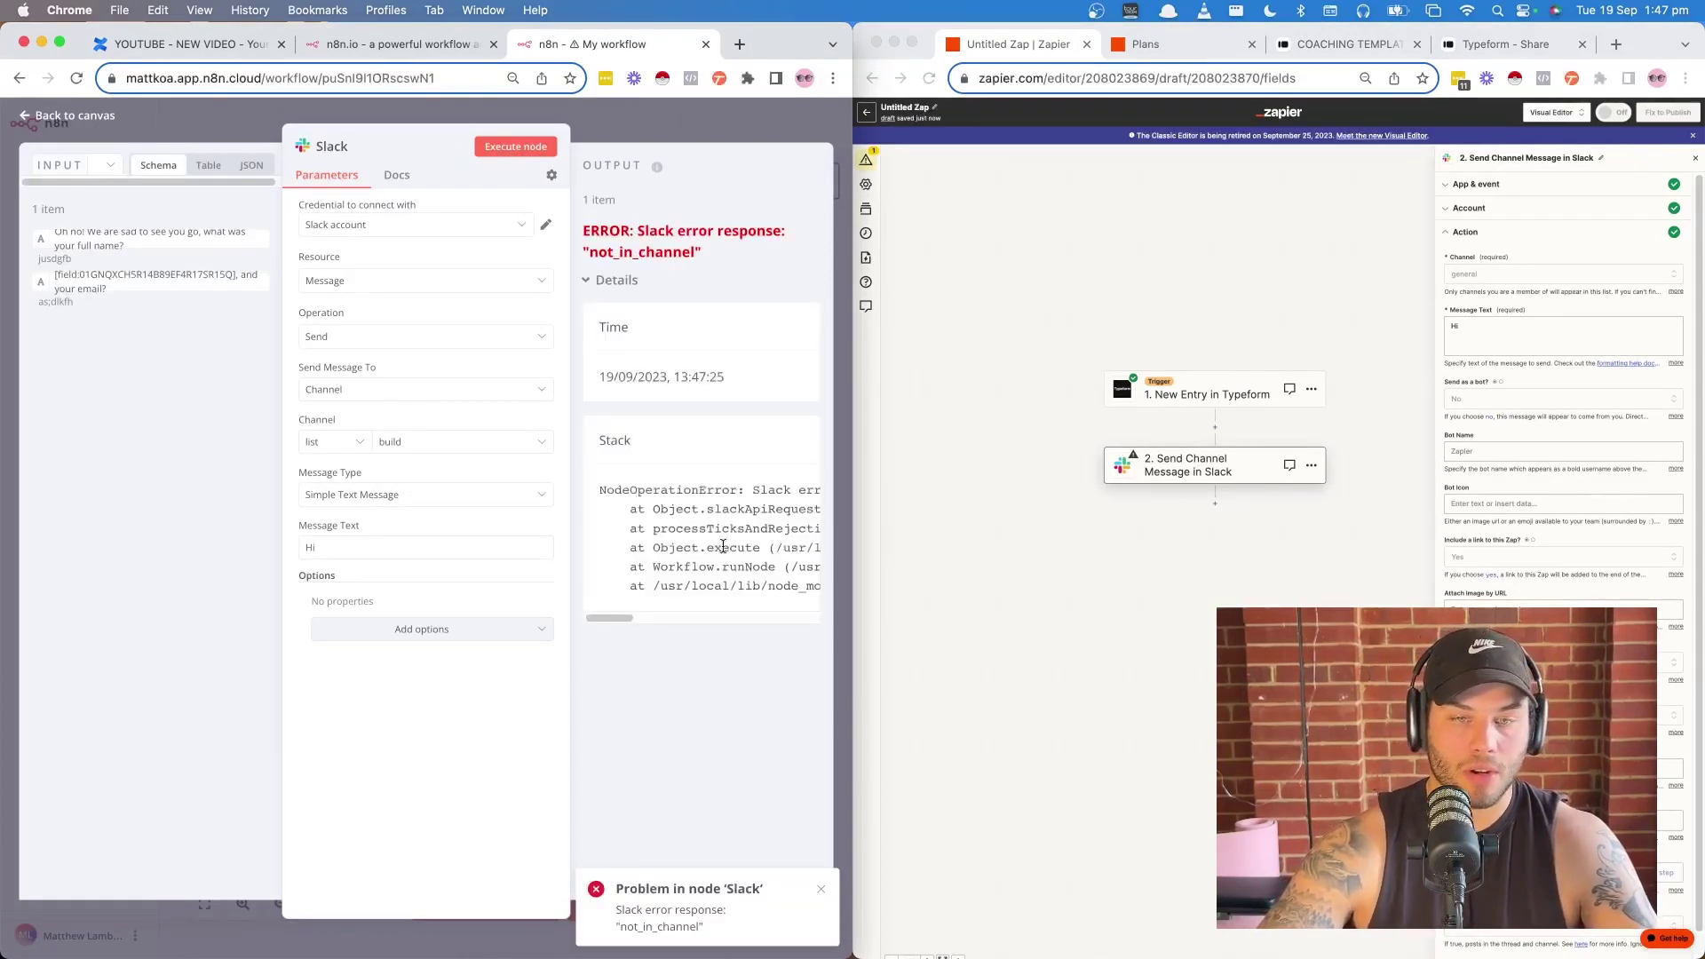
{"action": "left_click_drag", "start_coordinate": [853, 40], "coordinate": [1505, 39]}
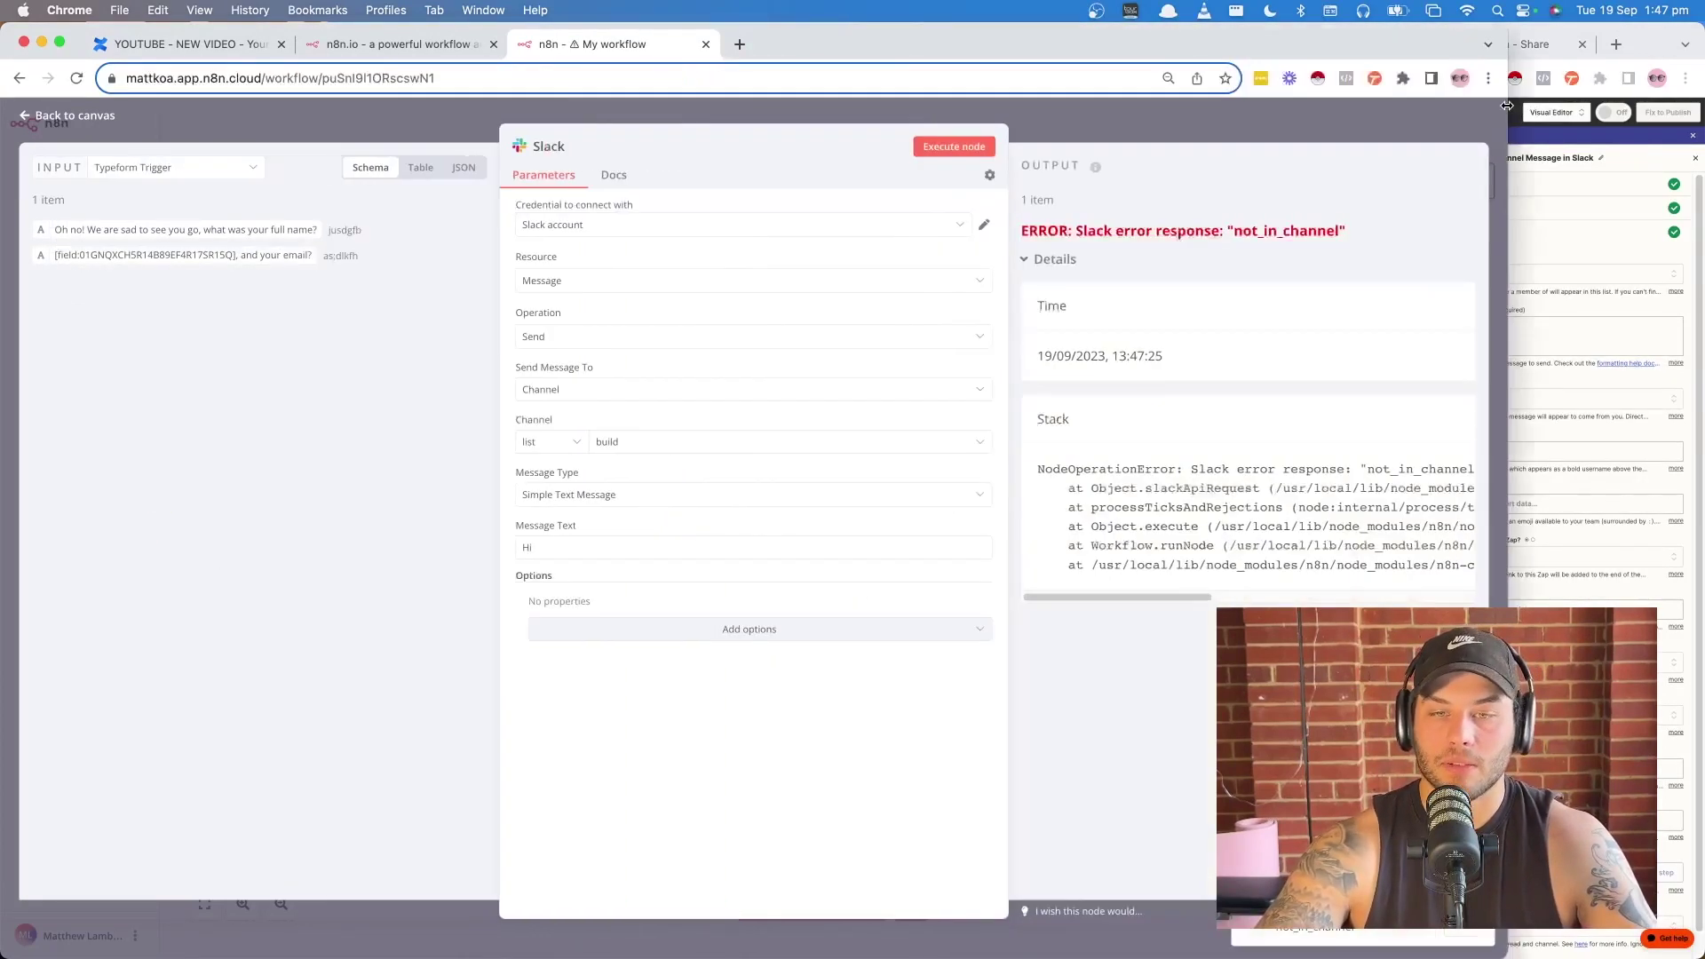
{"action": "scroll", "coordinate": [1204, 521], "scroll_direction": "right", "scroll_amount": 2}
{"action": "scroll", "coordinate": [1204, 522], "scroll_direction": "right", "scroll_amount": 3}
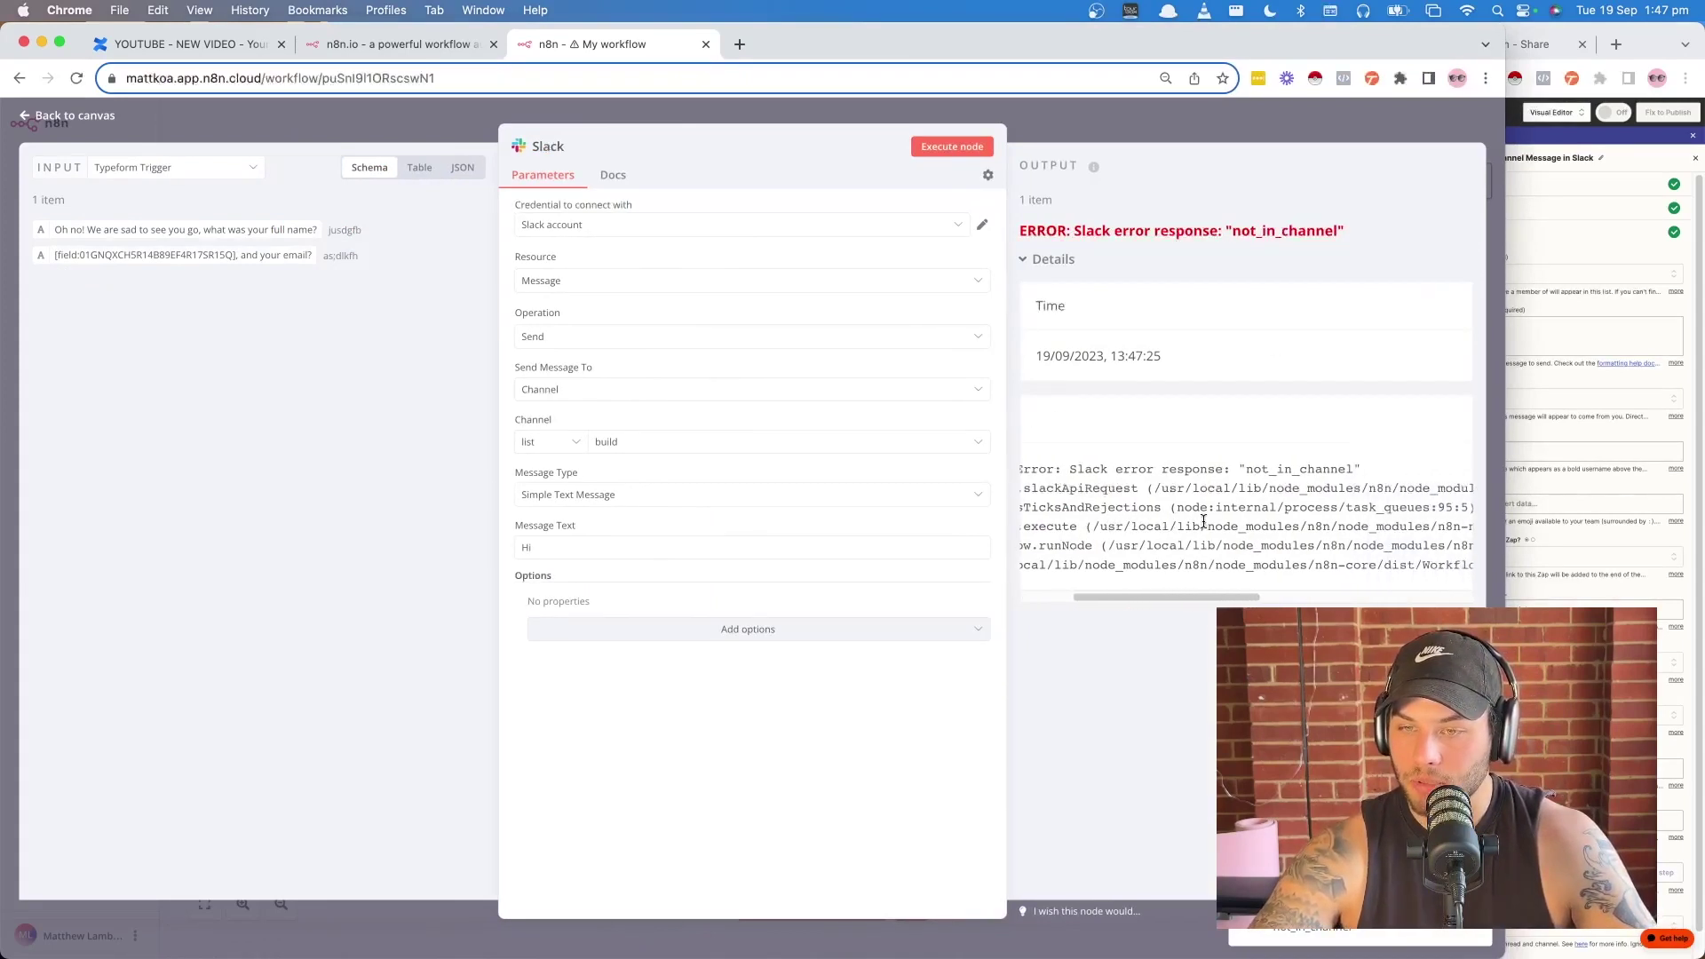
{"action": "scroll", "coordinate": [1204, 522], "scroll_direction": "left", "scroll_amount": 5}
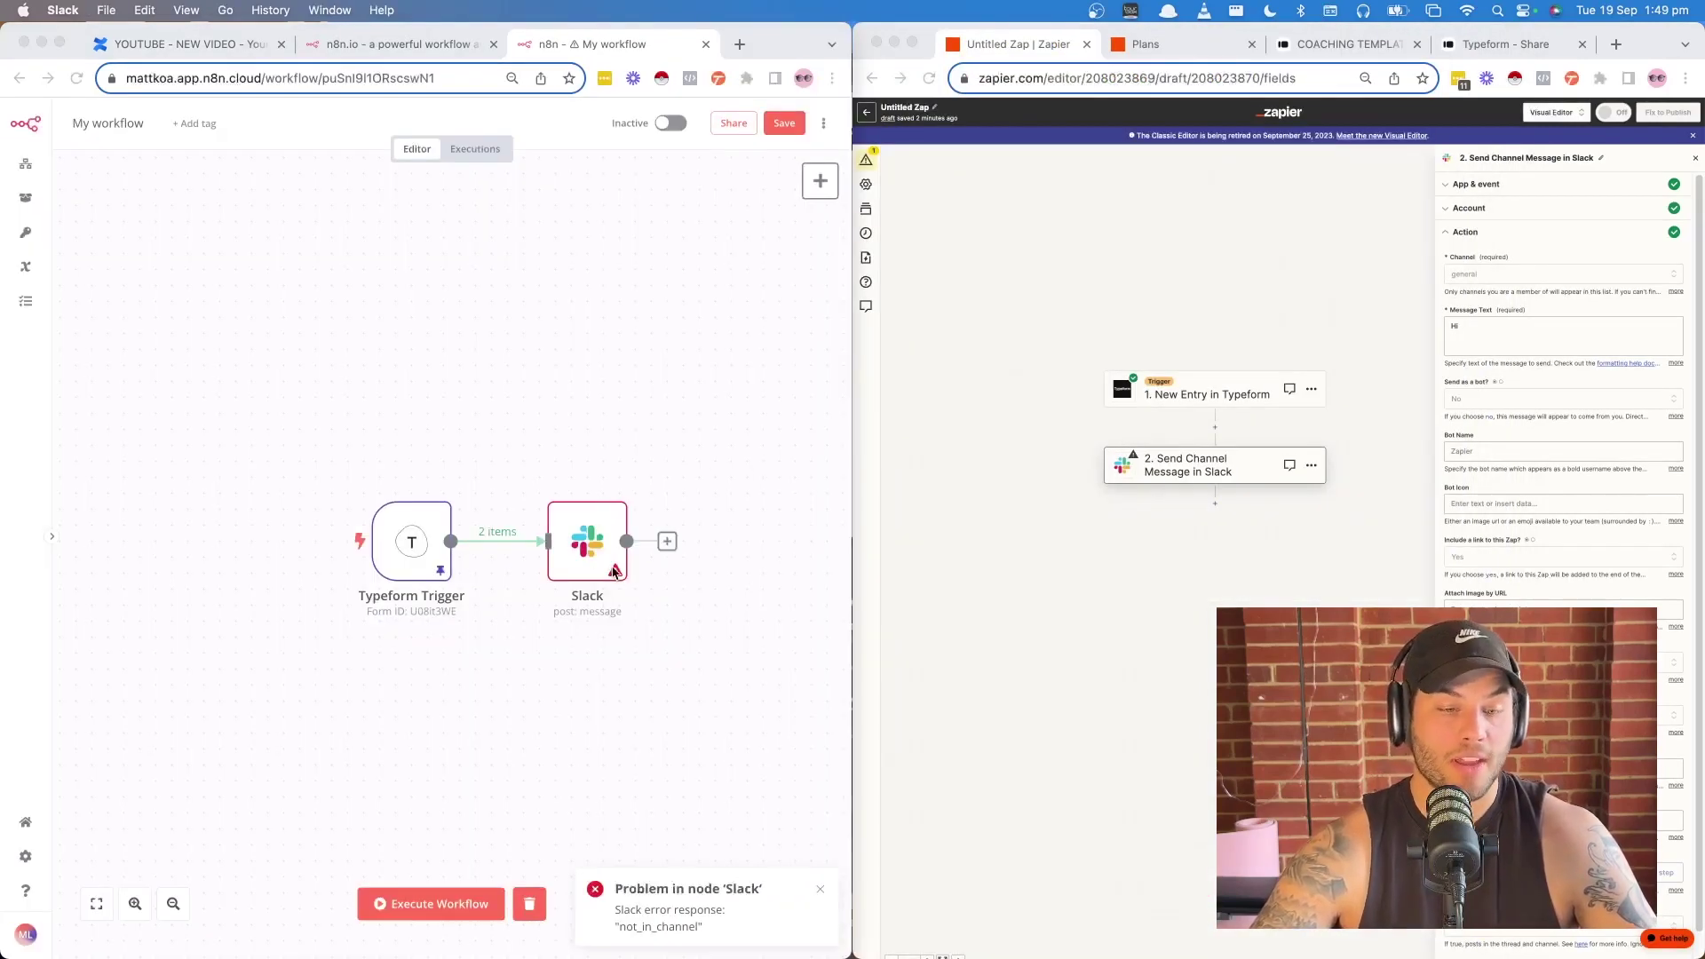
{"action": "left_click", "coordinate": [616, 582]}
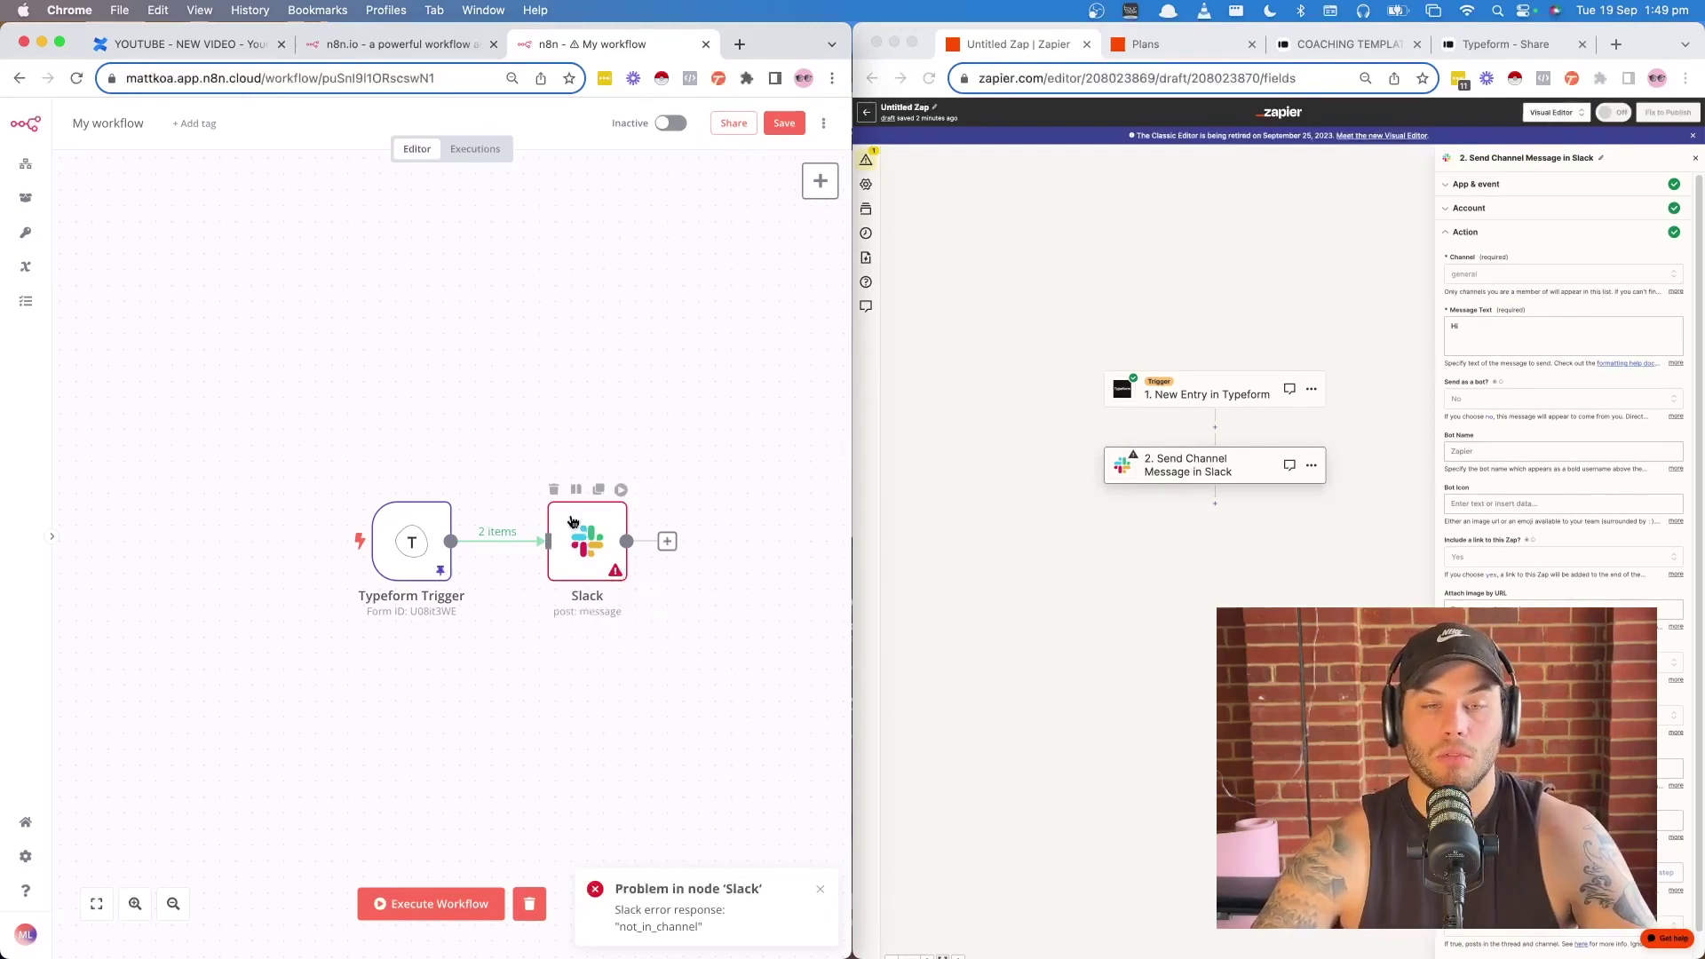
{"action": "double_click", "coordinate": [601, 522]}
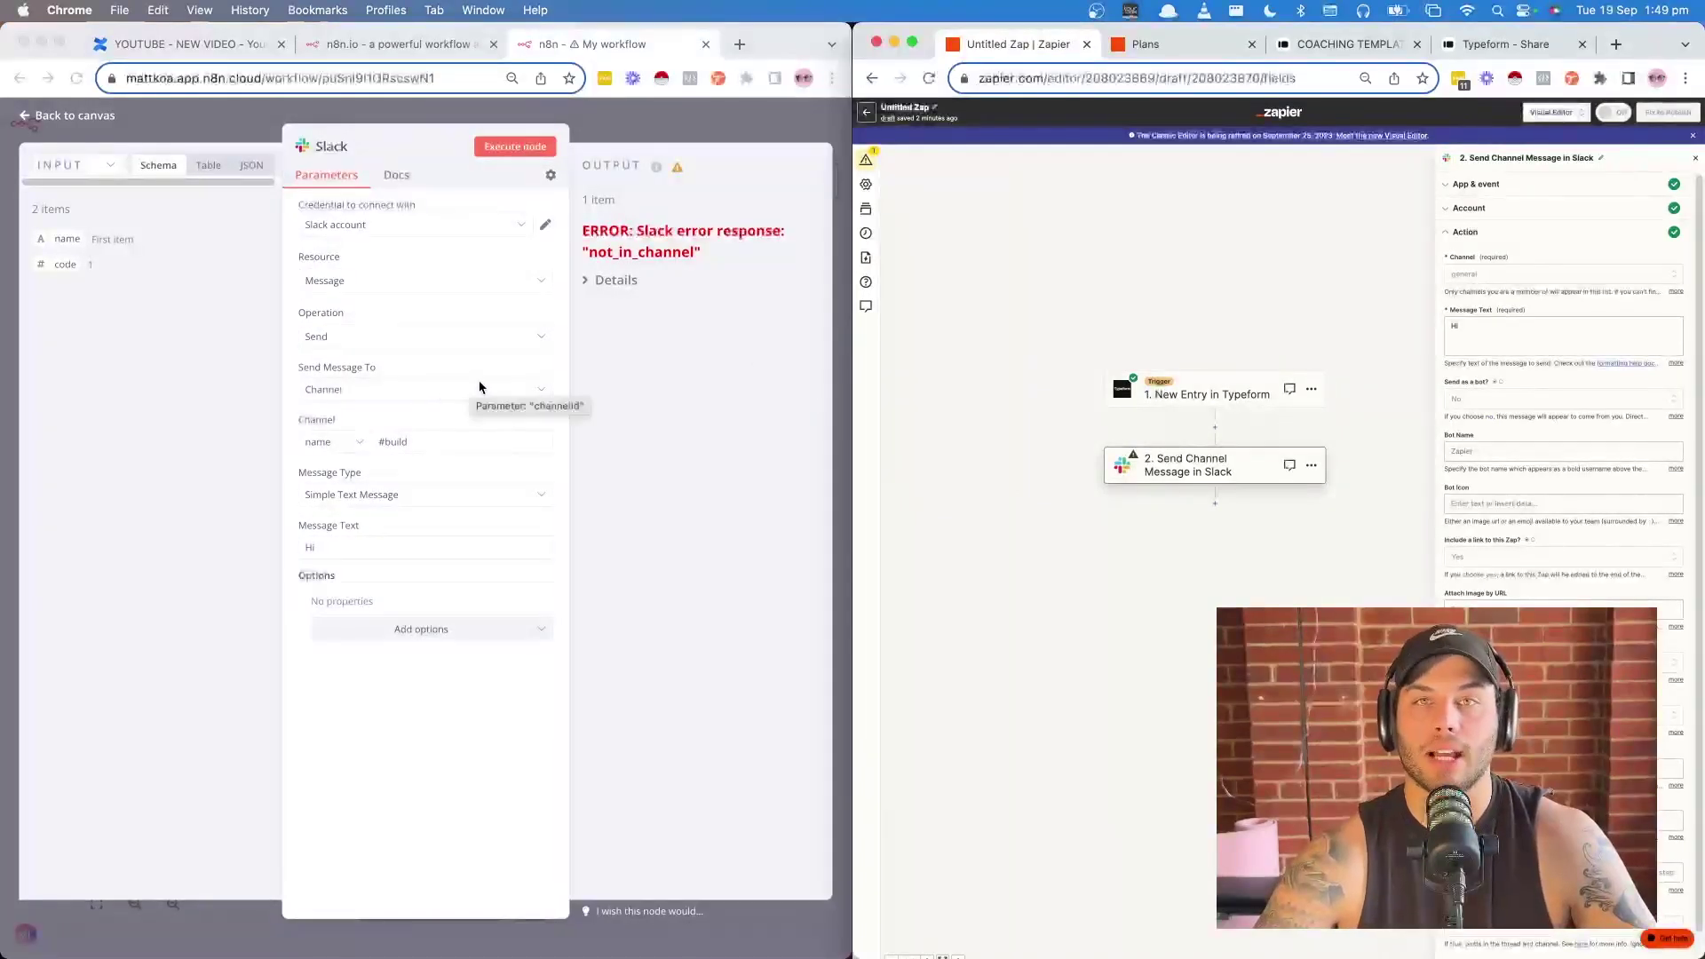
- Change the Slack channel from #build to #general, execute the node, and confirm 'Hi' in Slack
{"action": "left_click", "coordinate": [433, 435]}
{"action": "left_click_drag", "start_coordinate": [430, 437], "coordinate": [374, 447]}
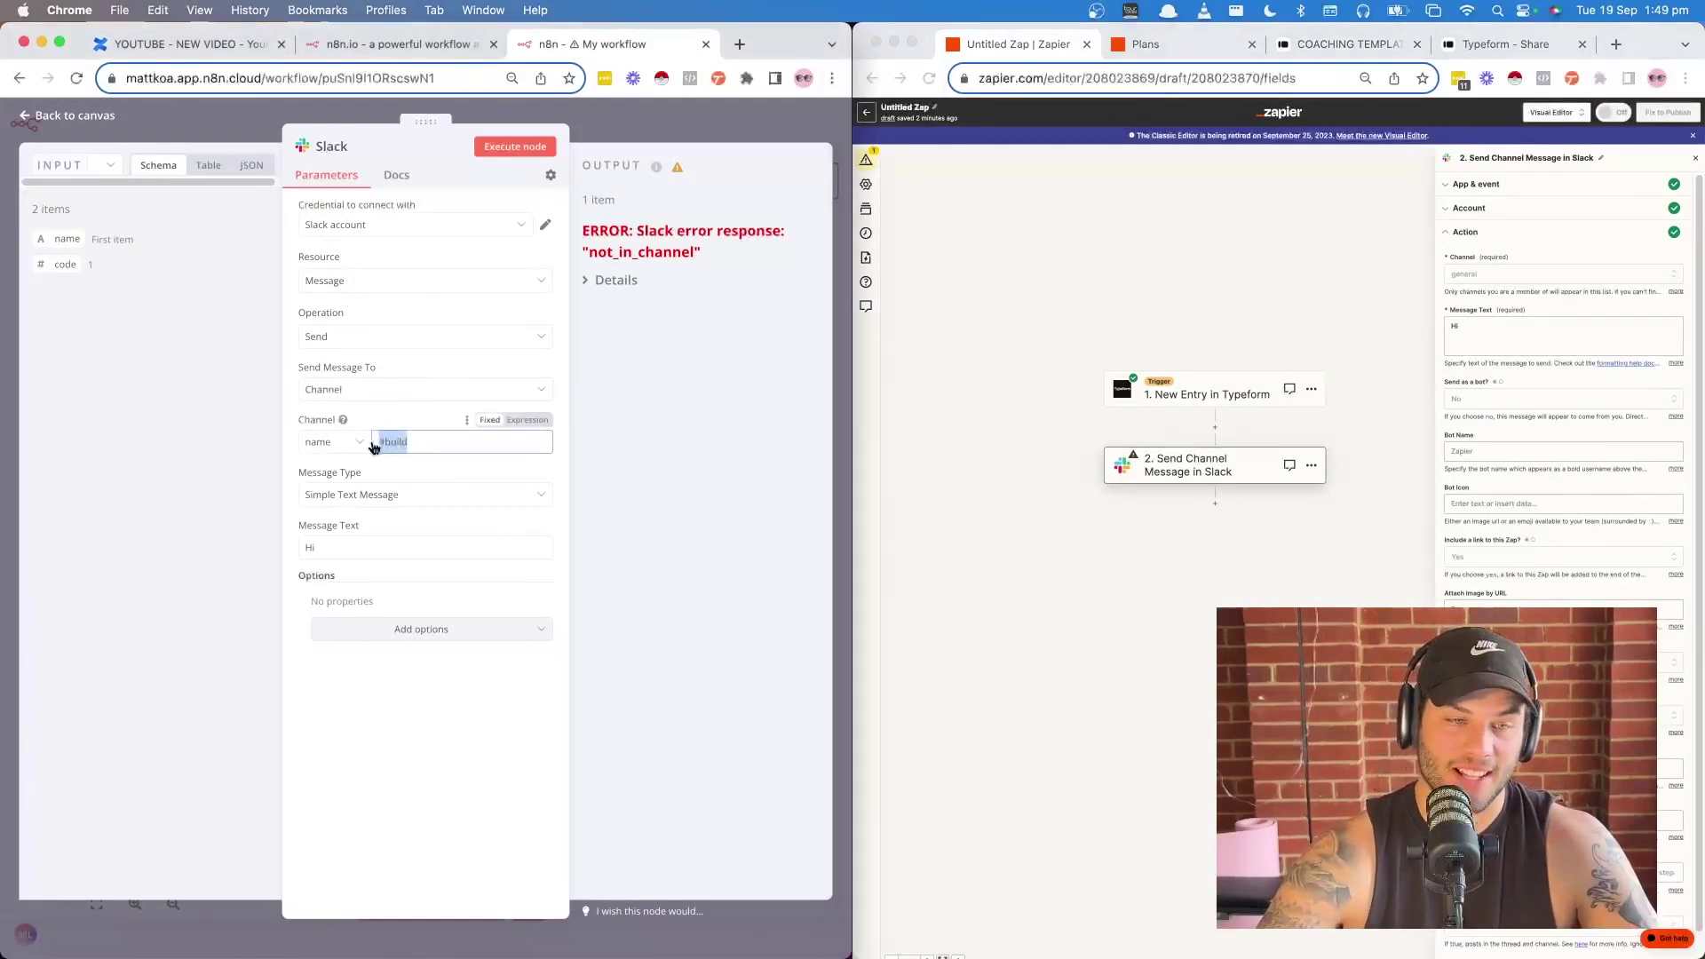
{"action": "type", "text": "#general"}
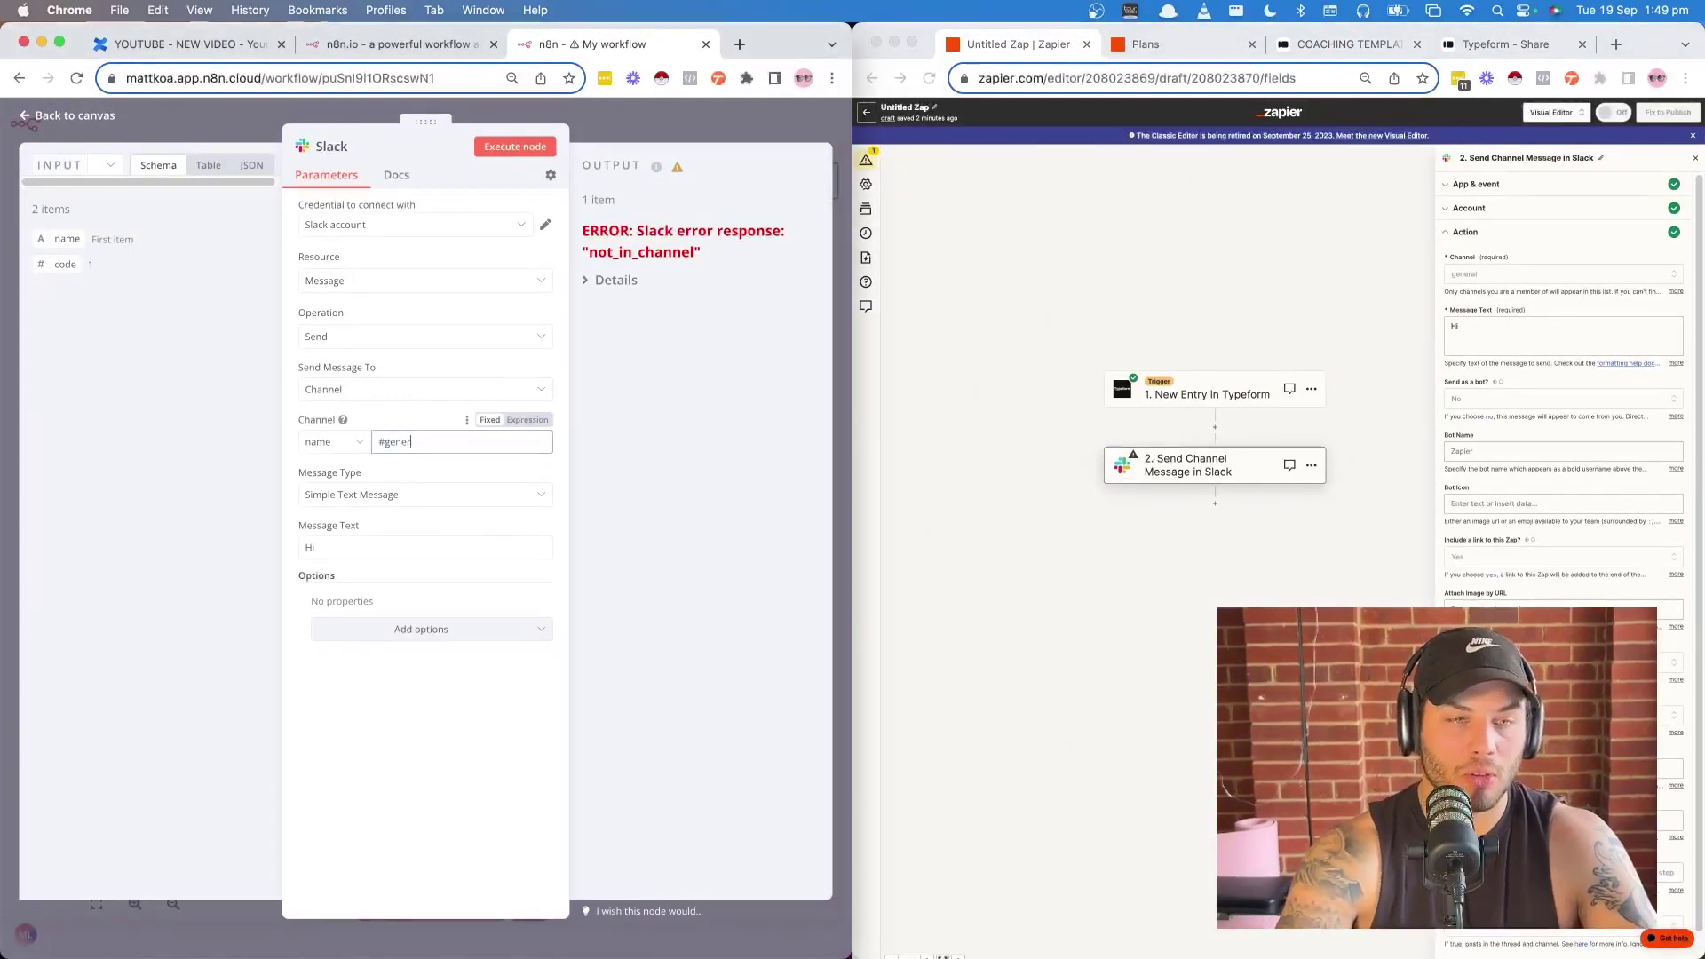
{"action": "left_click", "coordinate": [515, 145]}
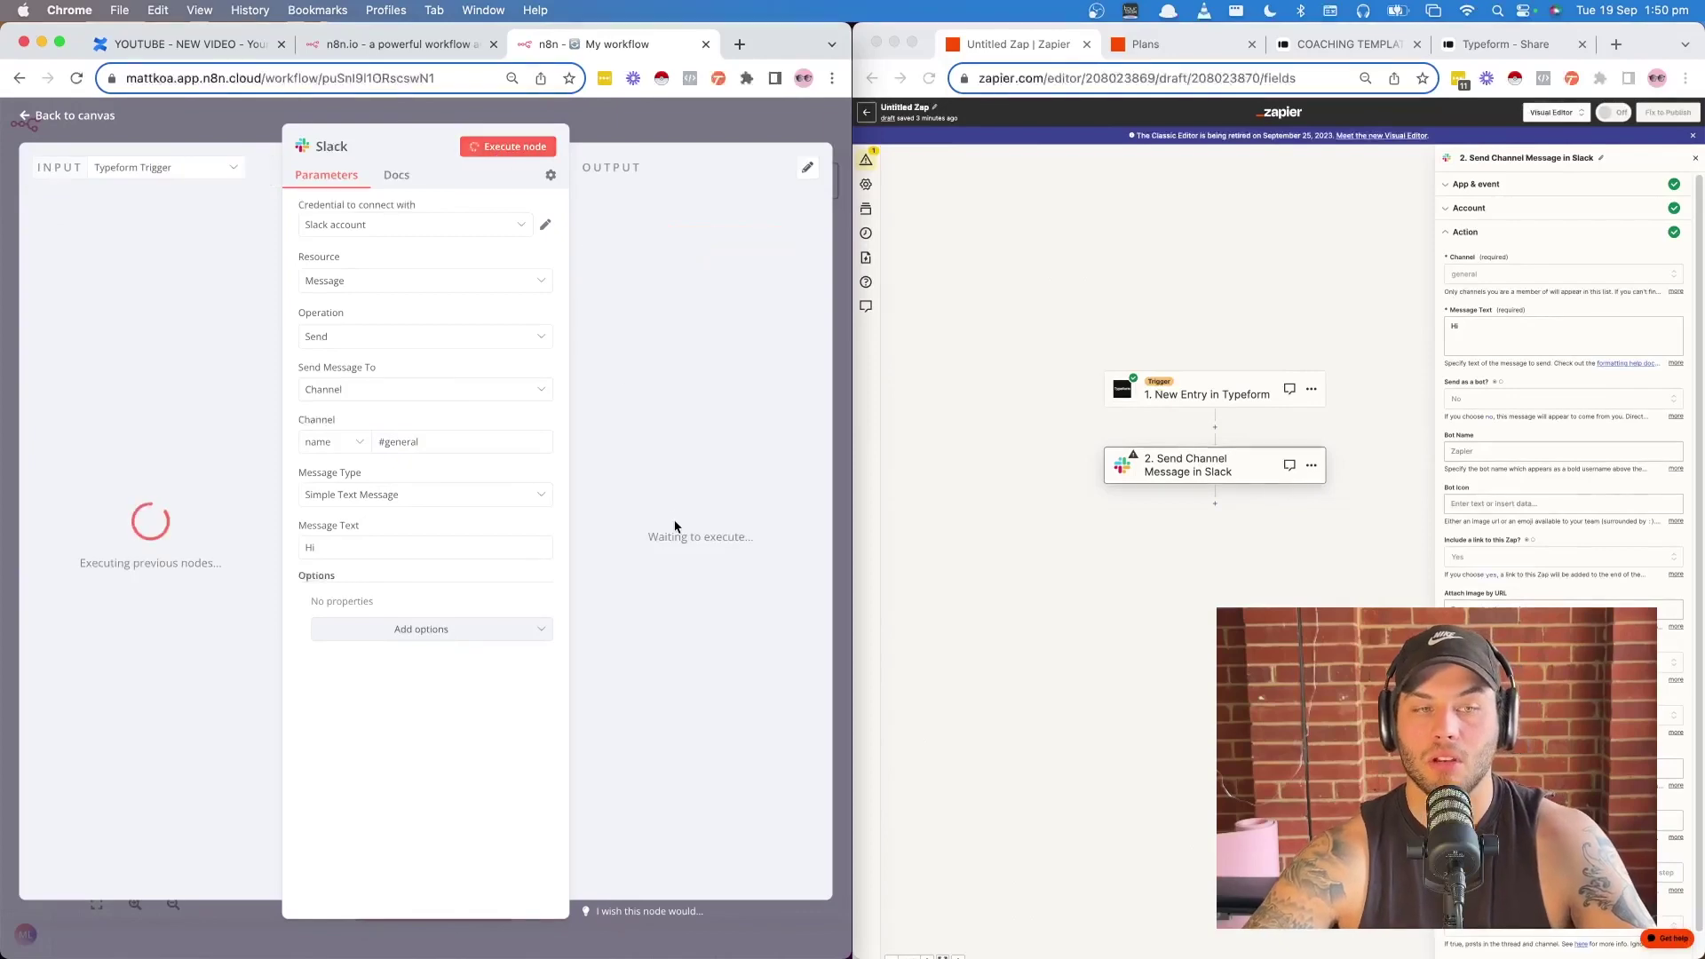
{"action": "left_click", "coordinate": [799, 126]}
{"action": "key", "text": "super+Tab"}
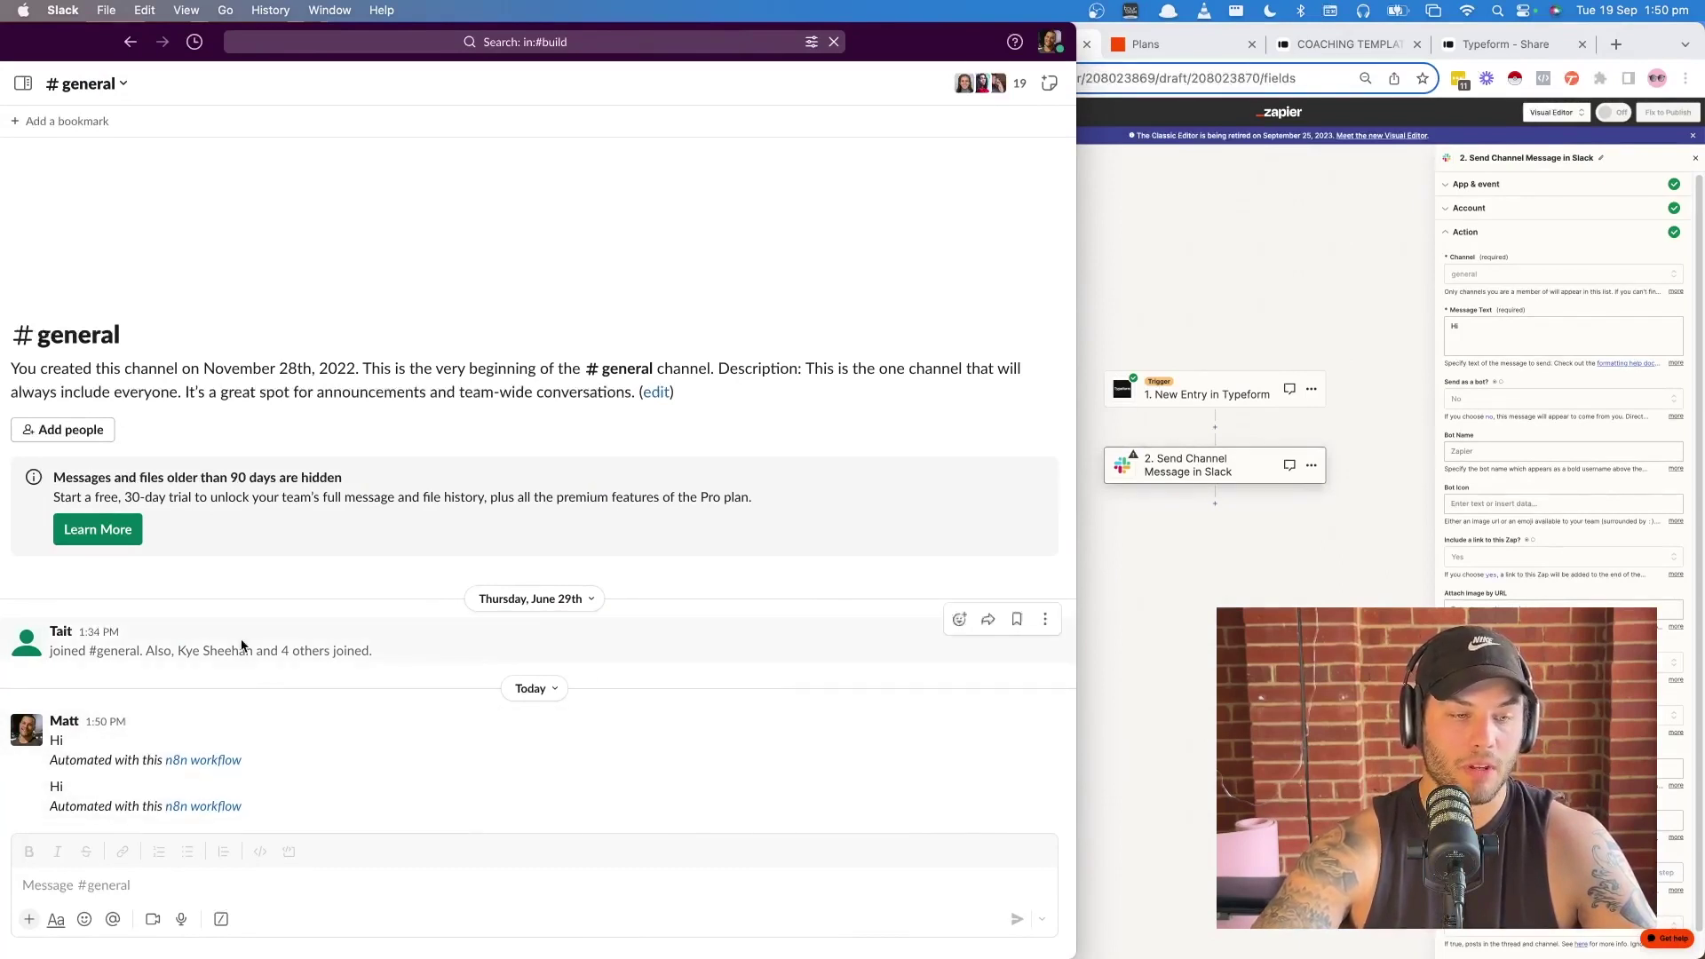
{"action": "left_click", "coordinate": [1325, 468]}
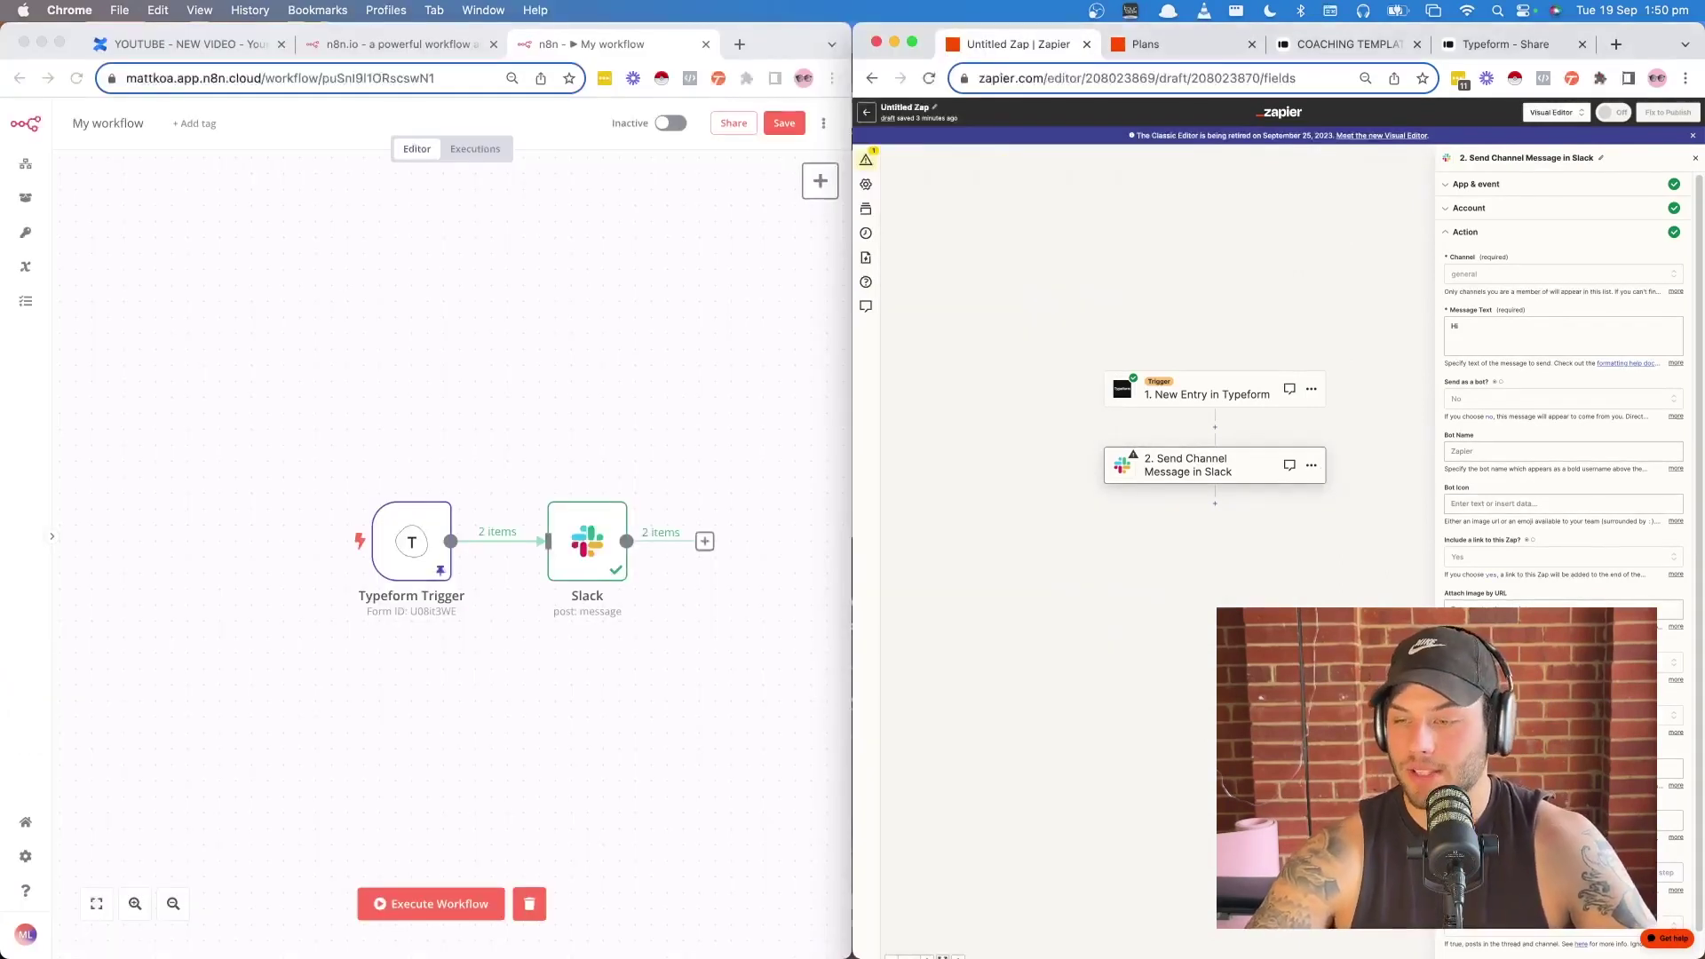
{"action": "scroll", "coordinate": [1498, 442], "scroll_direction": "down", "scroll_amount": 1}
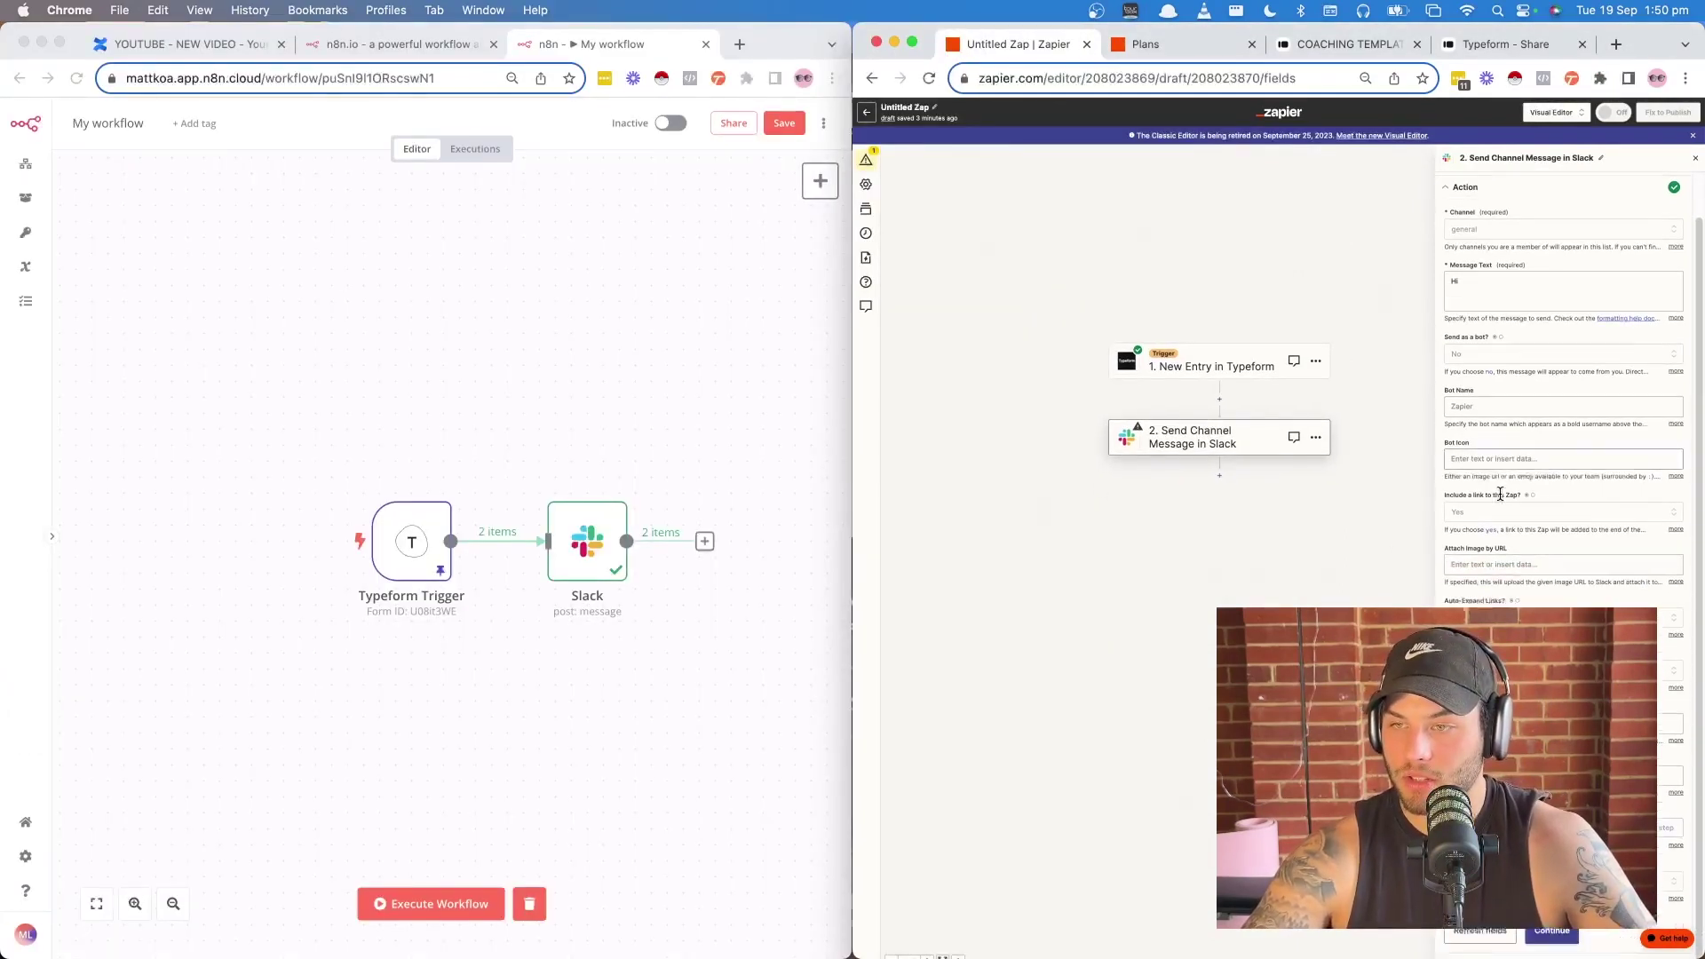
- Test Zapier's Slack step and confirm 'Hi' appears in #general, sent via Zapier
{"action": "left_click", "coordinate": [1551, 930]}
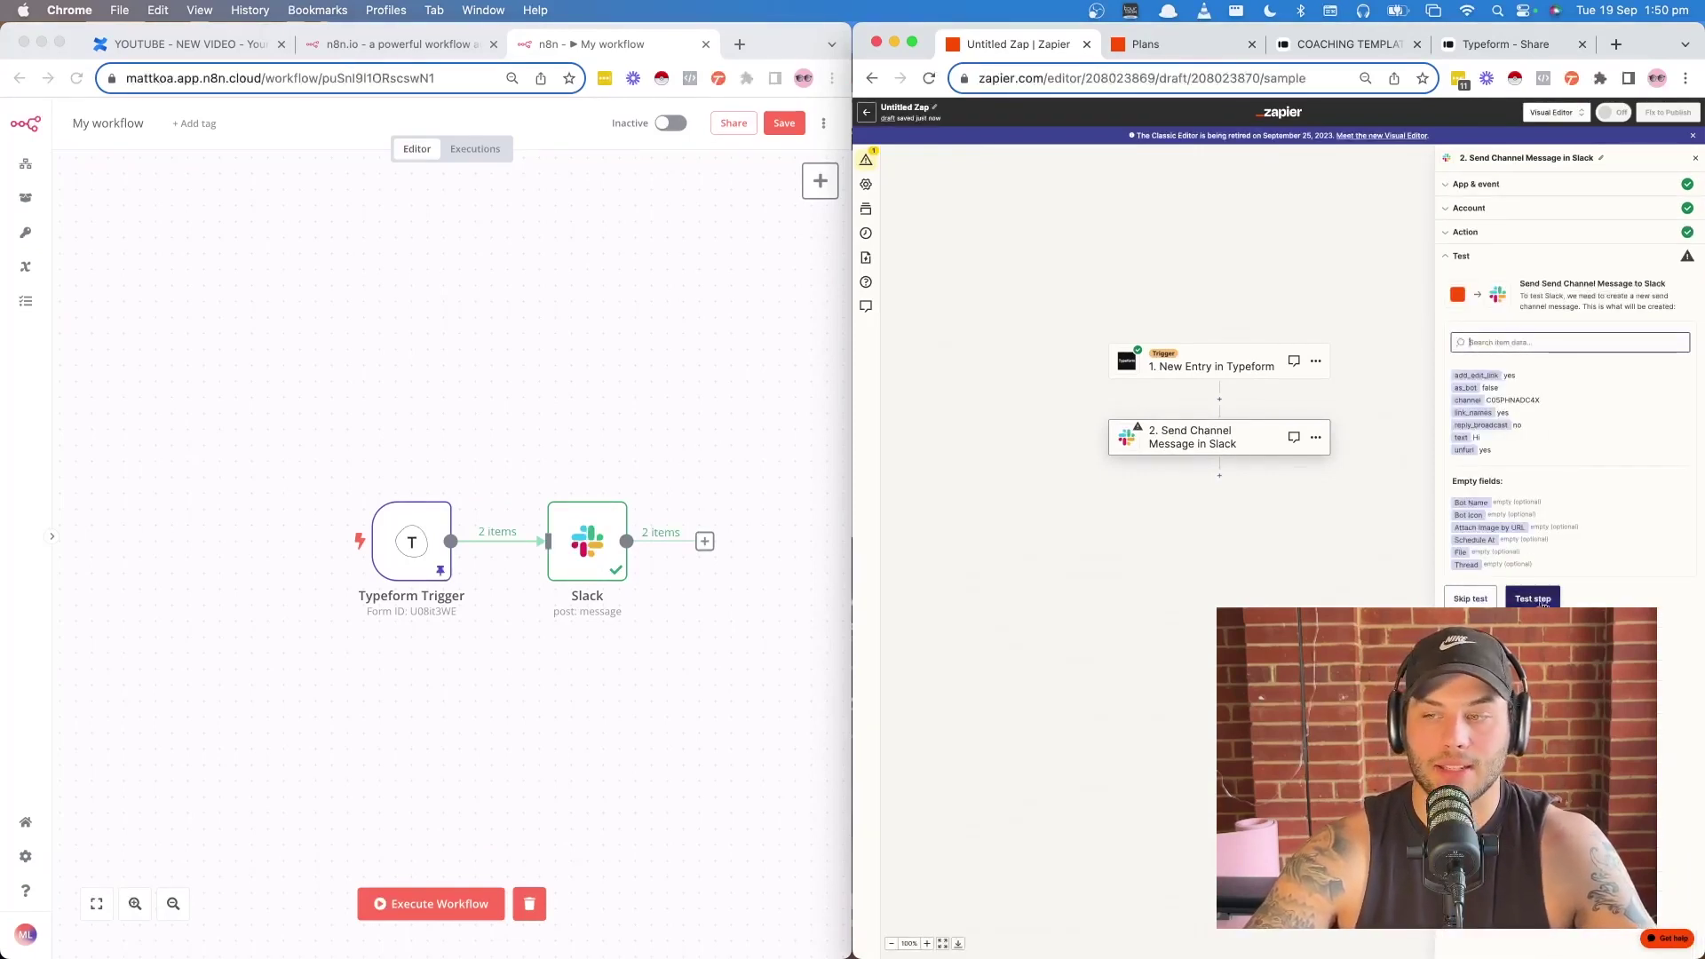
{"action": "left_click", "coordinate": [1542, 600]}
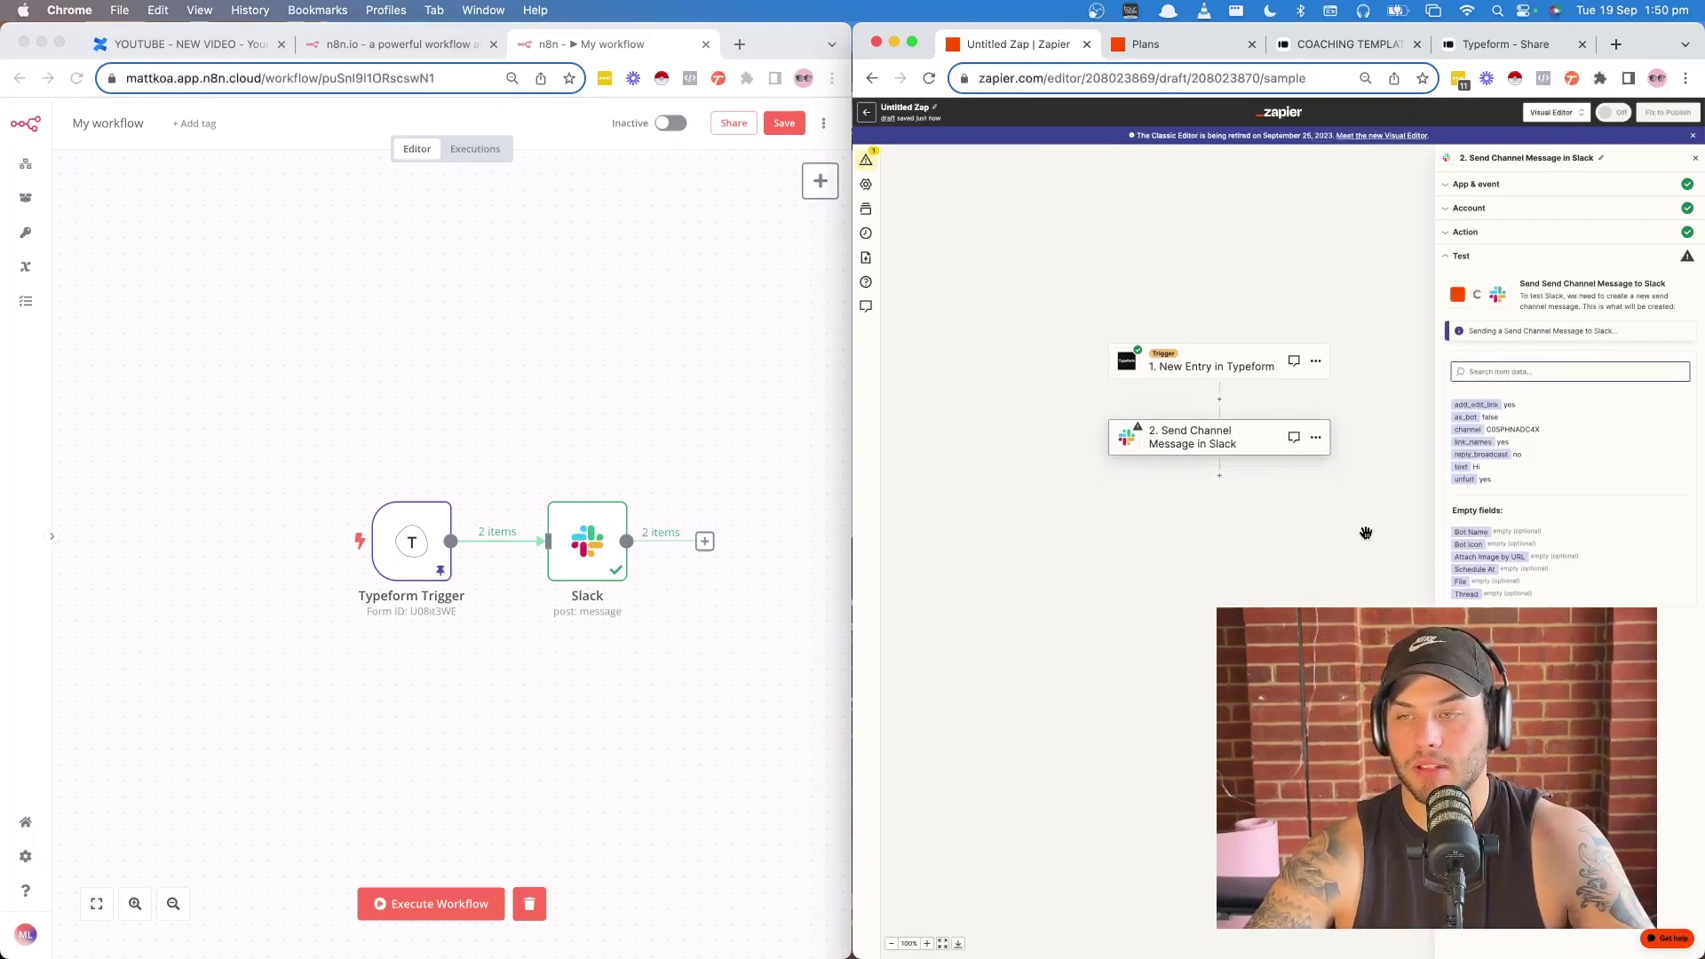
{"action": "key", "text": "super+Tab"}
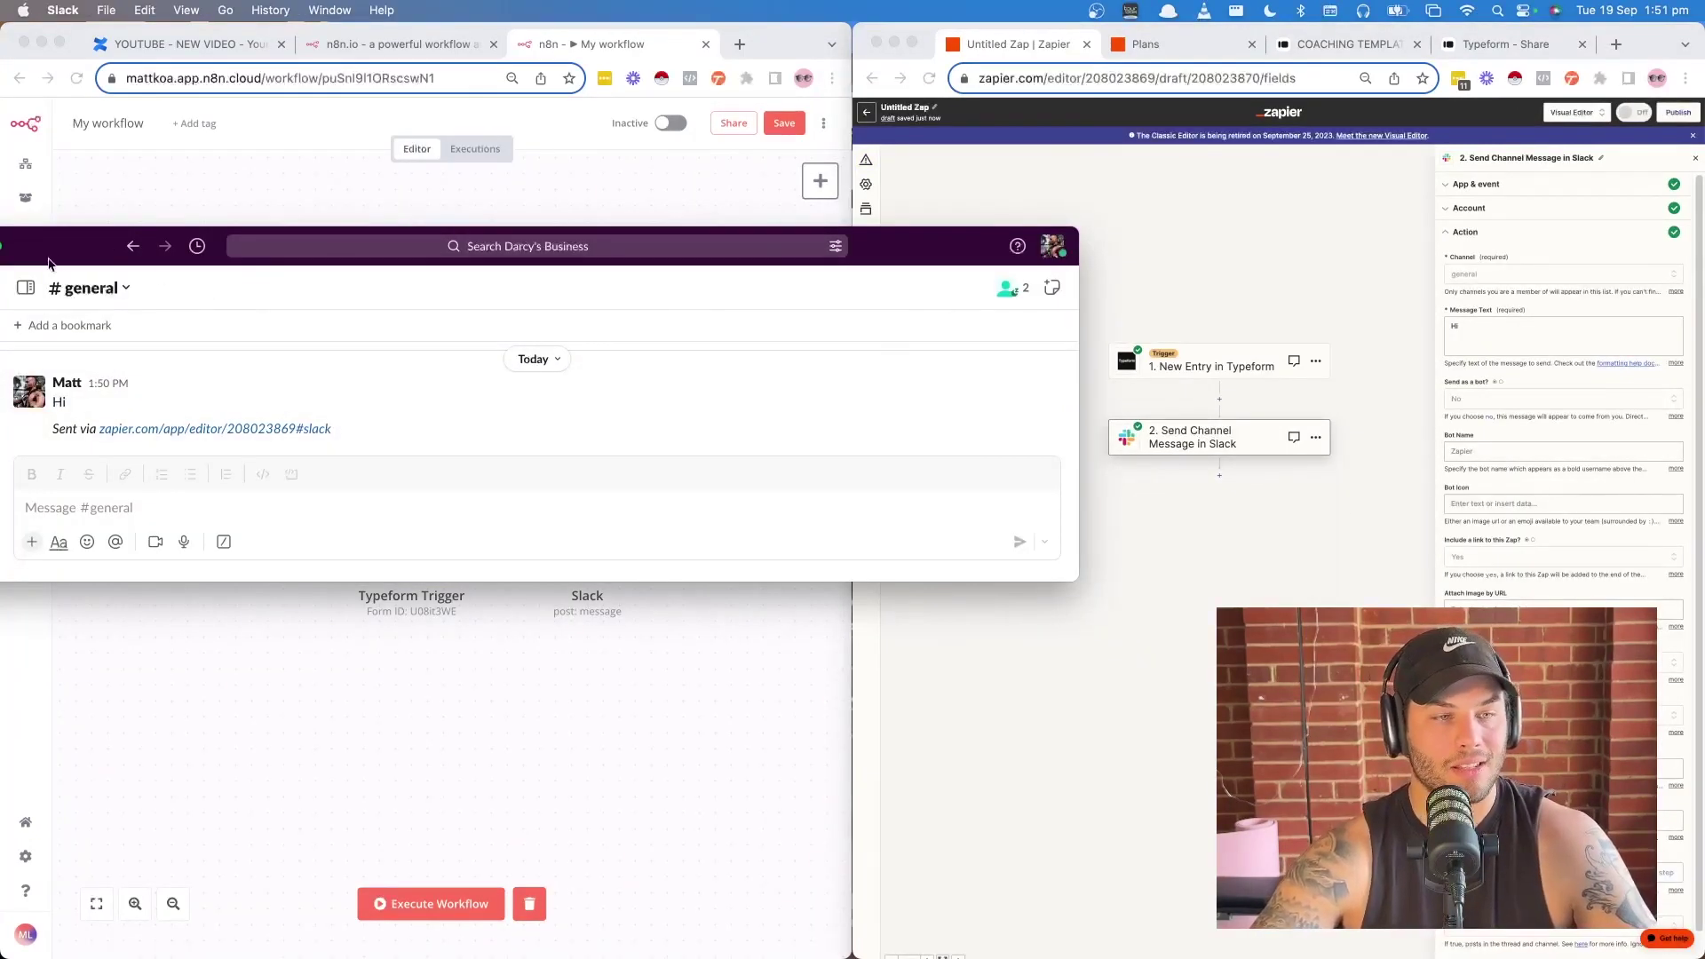
{"action": "mouse_move", "coordinate": [730, 390]}
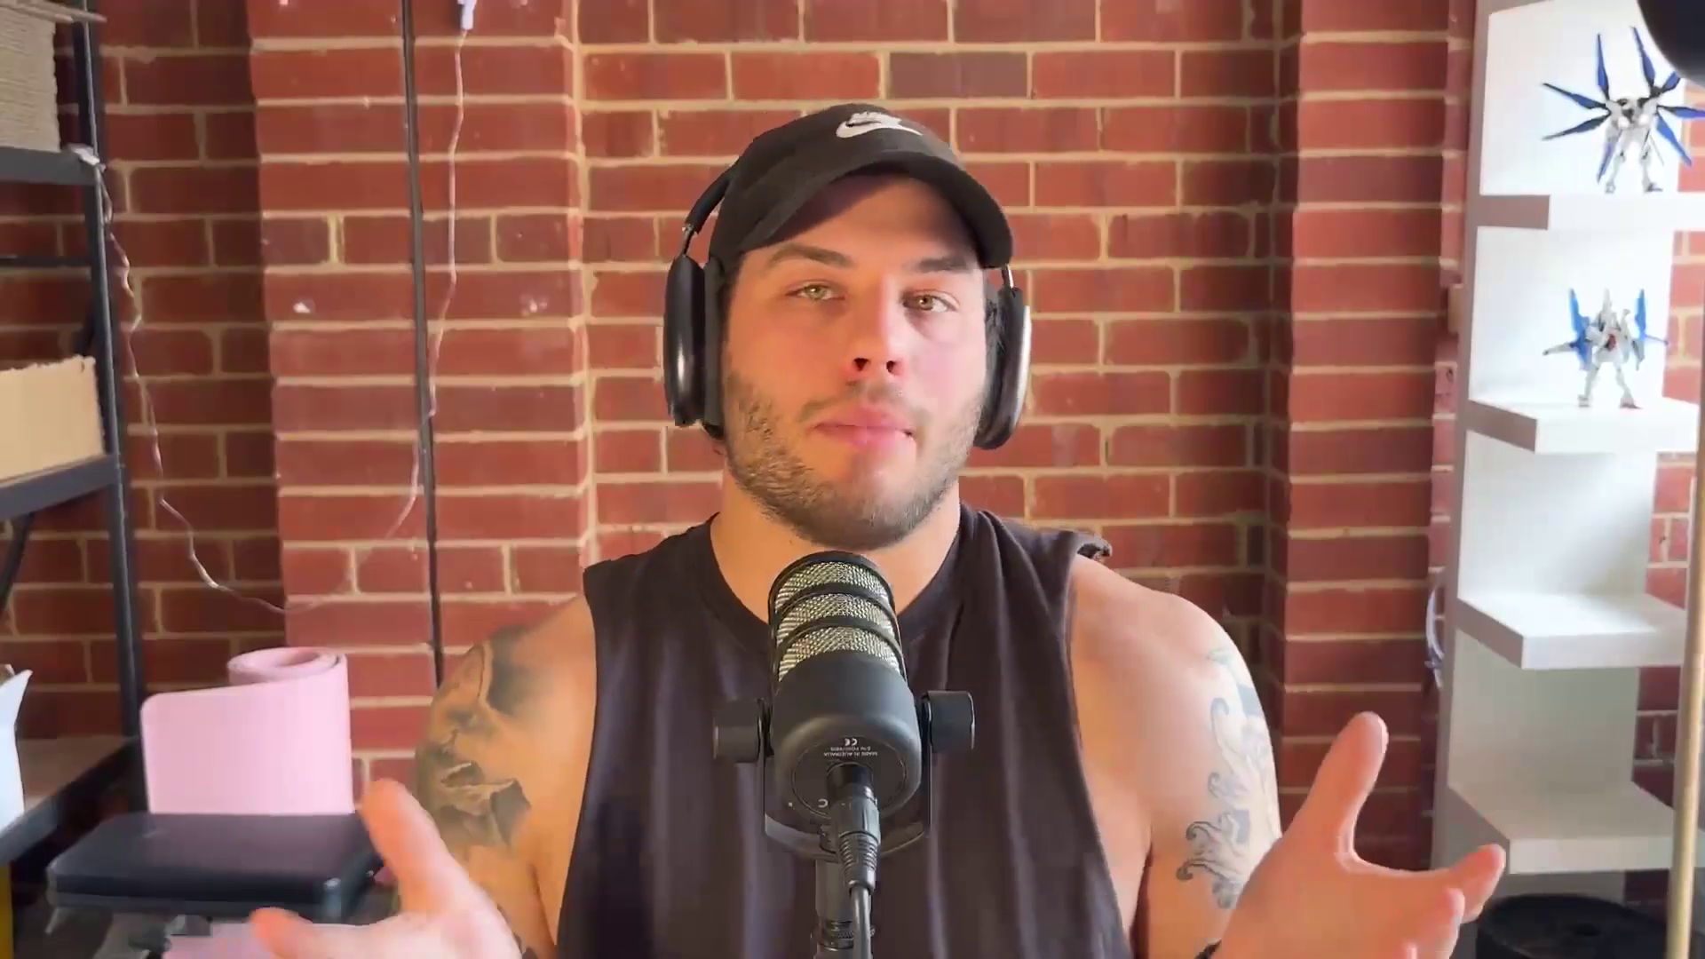